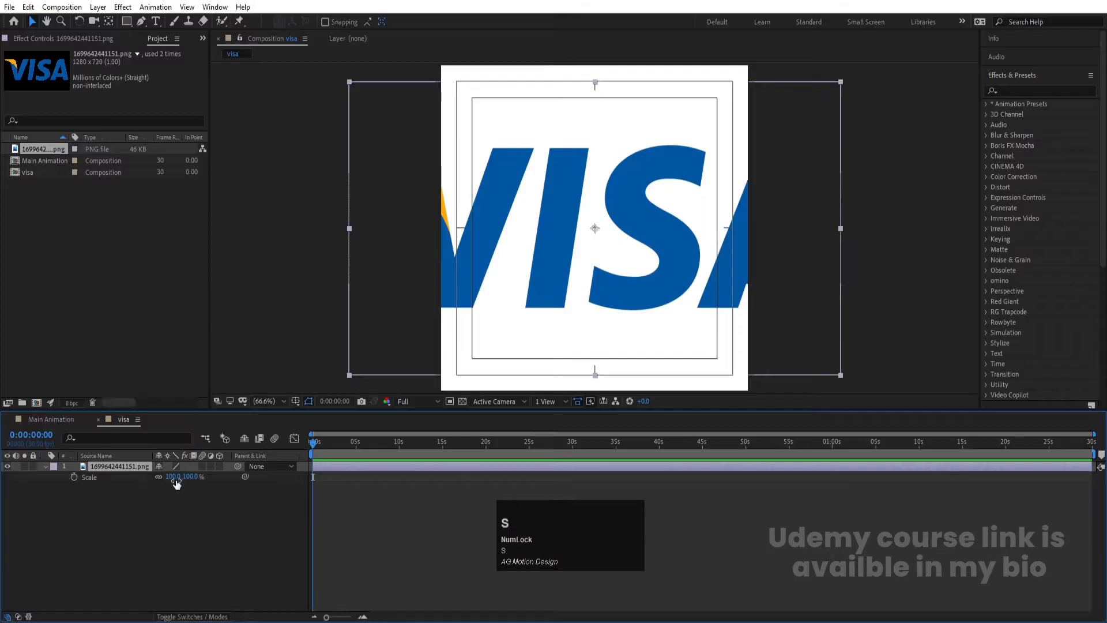
Scale the VISA logo to 38% and move it up near the canvas's upper edge
{"action": "left_click", "coordinate": [577, 230]}
{"action": "left_click_drag", "start_coordinate": [576, 230], "coordinate": [576, 113]}
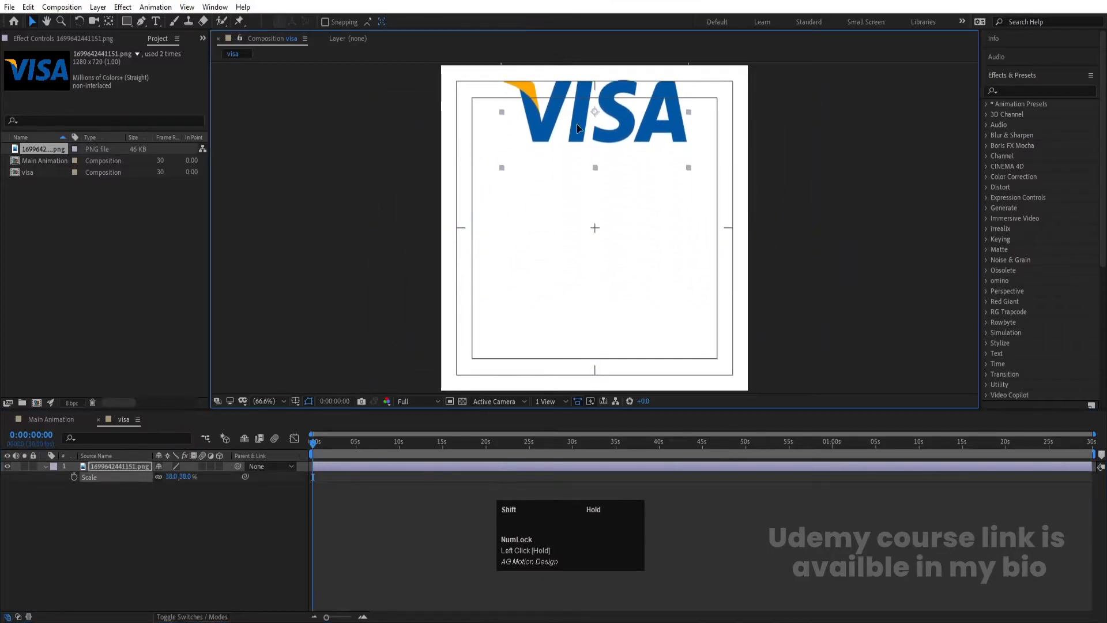
{"action": "left_click", "coordinate": [187, 523]}
Draw a rounded rectangle of about 609 by 315 px below the logo, filled with the logo's sampled blue (0056A3)
{"action": "left_click_drag", "start_coordinate": [126, 20], "coordinate": [159, 43]}
{"action": "left_click", "coordinate": [331, 21]}
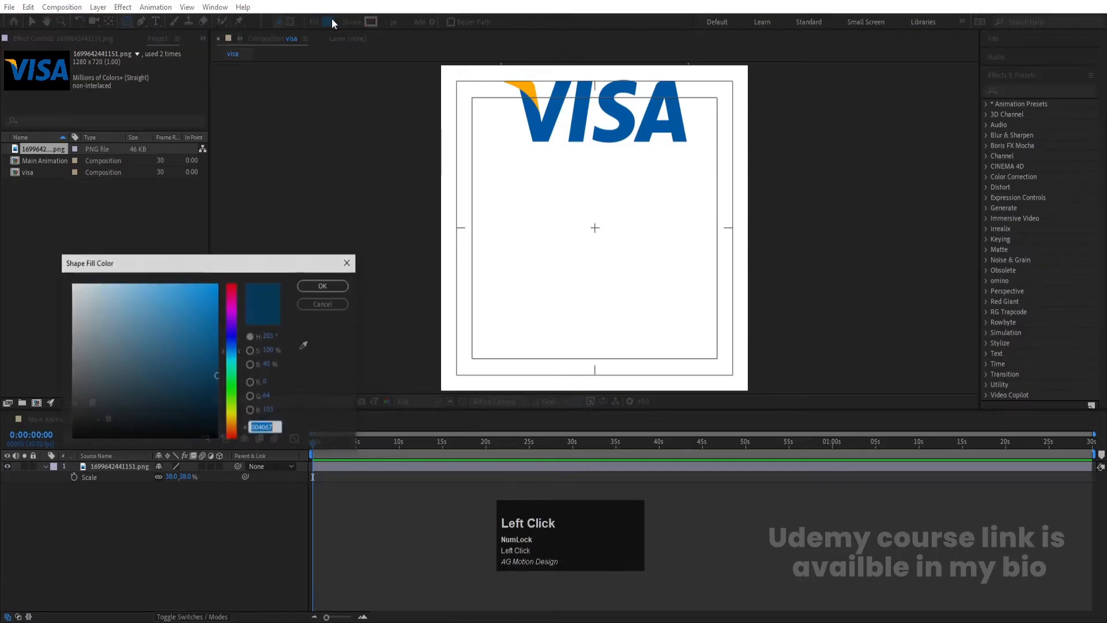
{"action": "left_click", "coordinate": [305, 345]}
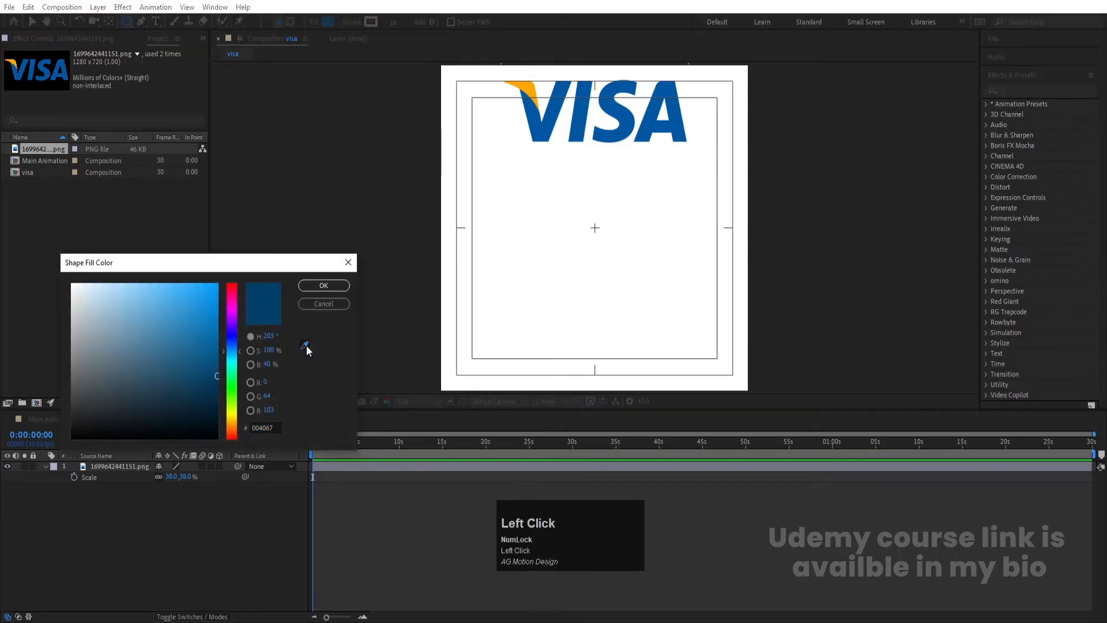
{"action": "left_click", "coordinate": [558, 106]}
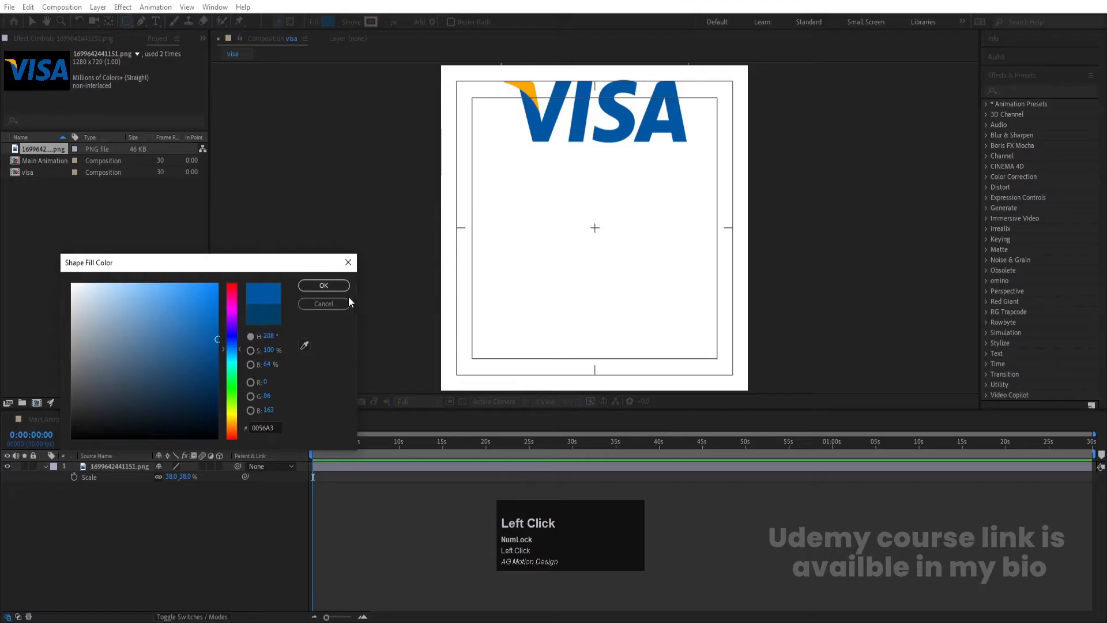
{"action": "left_click", "coordinate": [324, 285]}
{"action": "left_click_drag", "start_coordinate": [480, 171], "coordinate": [694, 303]}
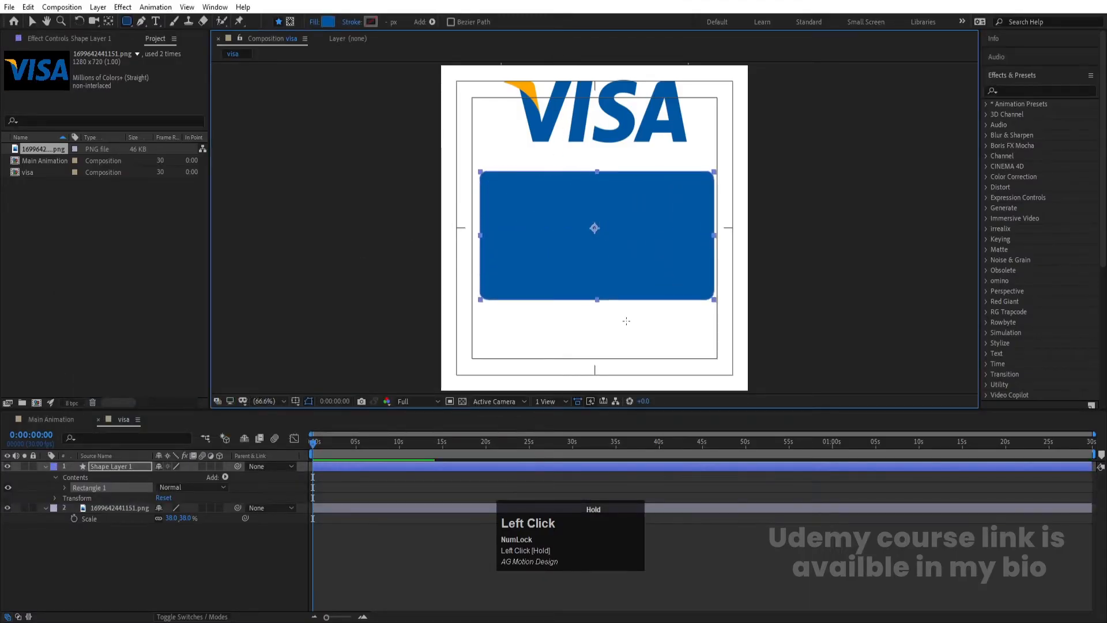
{"action": "left_click", "coordinate": [115, 559]}
Center the blue rectangle's anchor point and align the layer horizontally and vertically to the composition's center
{"action": "left_click", "coordinate": [104, 467]}
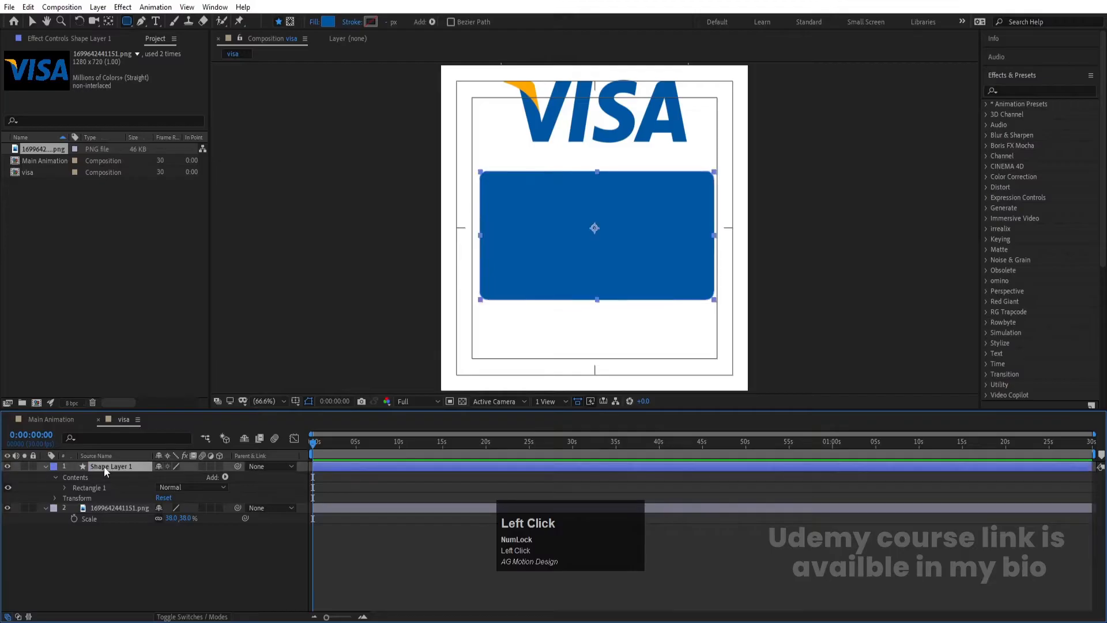
{"action": "key", "text": "ctrl+alt+Home"}
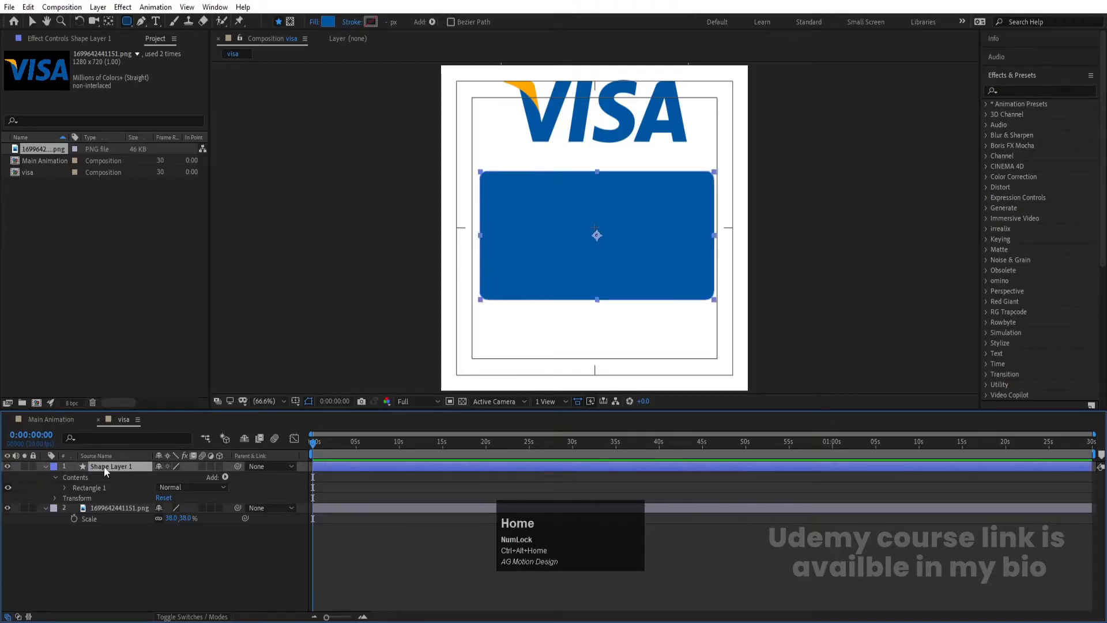
{"action": "left_click", "coordinate": [995, 76]}
{"action": "left_click", "coordinate": [1001, 109]}
{"action": "left_click", "coordinate": [1014, 142]}
{"action": "left_click", "coordinate": [1072, 144]}
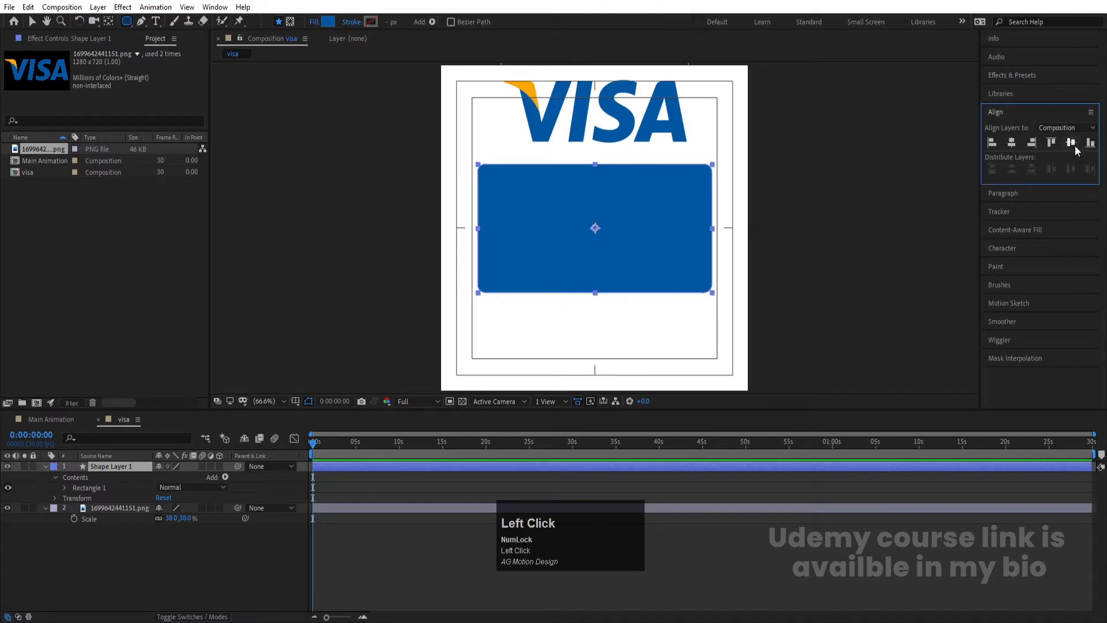
Set the blue rectangle's corner roundness to 40
{"action": "left_click", "coordinate": [64, 487]}
{"action": "left_click", "coordinate": [74, 498]}
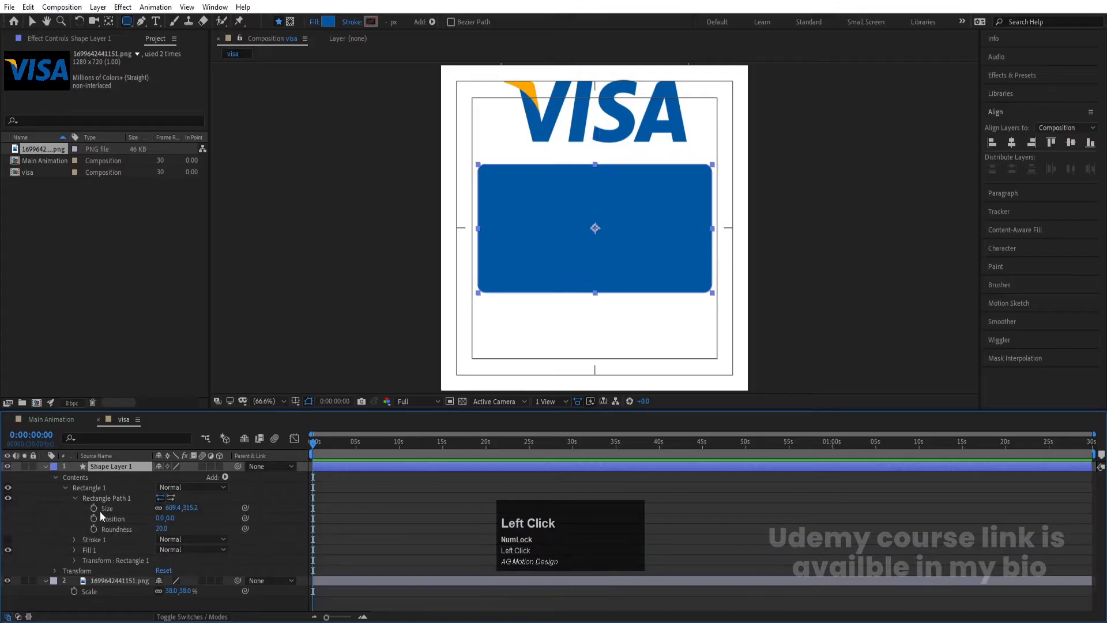
{"action": "left_click", "coordinate": [159, 529]}
{"action": "type", "text": "40"}
{"action": "key", "text": "Return"}
{"action": "left_click", "coordinate": [396, 526]}
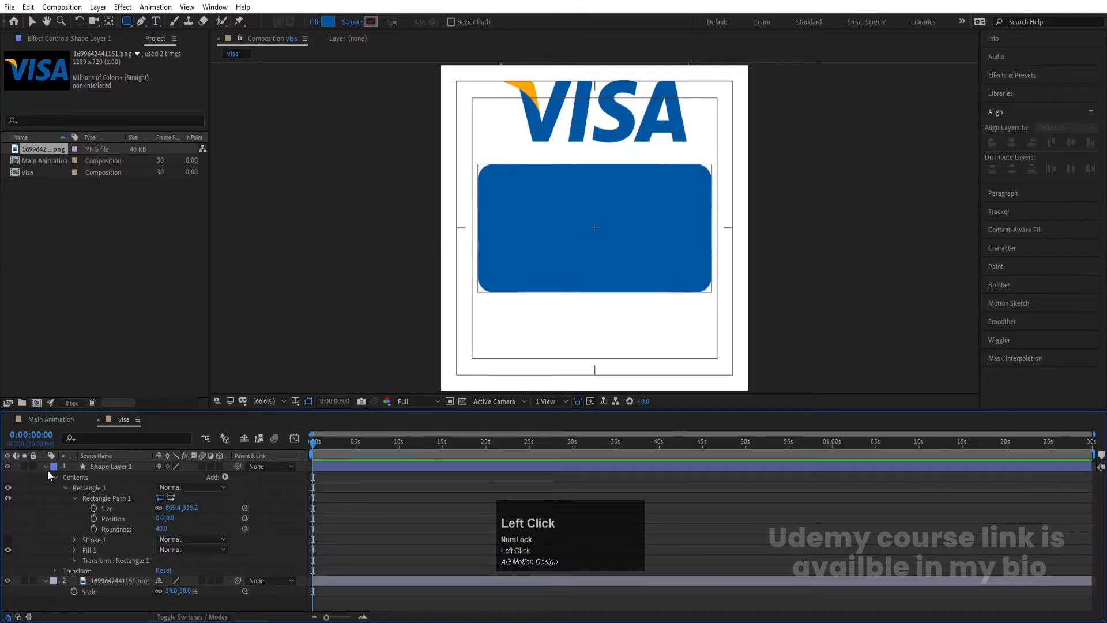
{"action": "left_click", "coordinate": [46, 467]}
Set the blue rectangle layer's label color to Yellow
{"action": "left_click", "coordinate": [84, 467]}
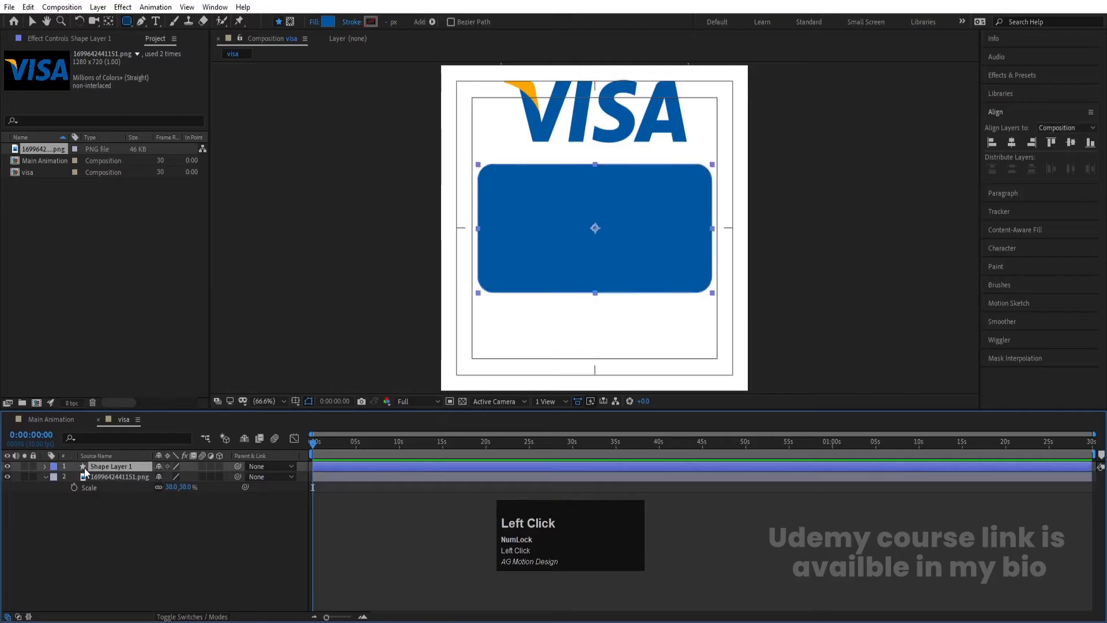
{"action": "left_click", "coordinate": [54, 466]}
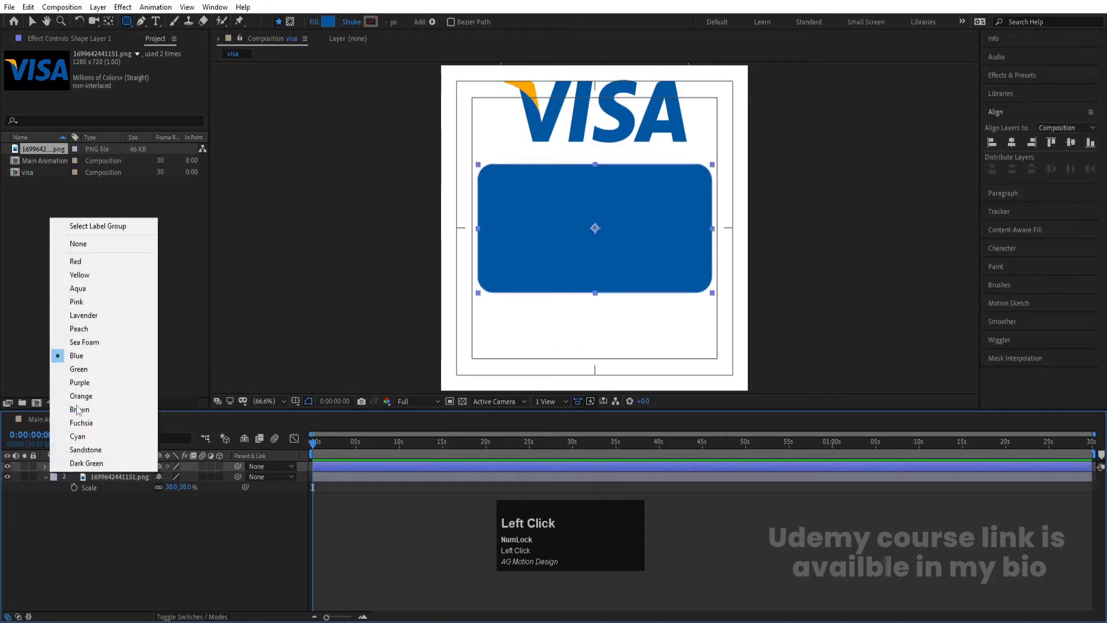
{"action": "left_click", "coordinate": [79, 275]}
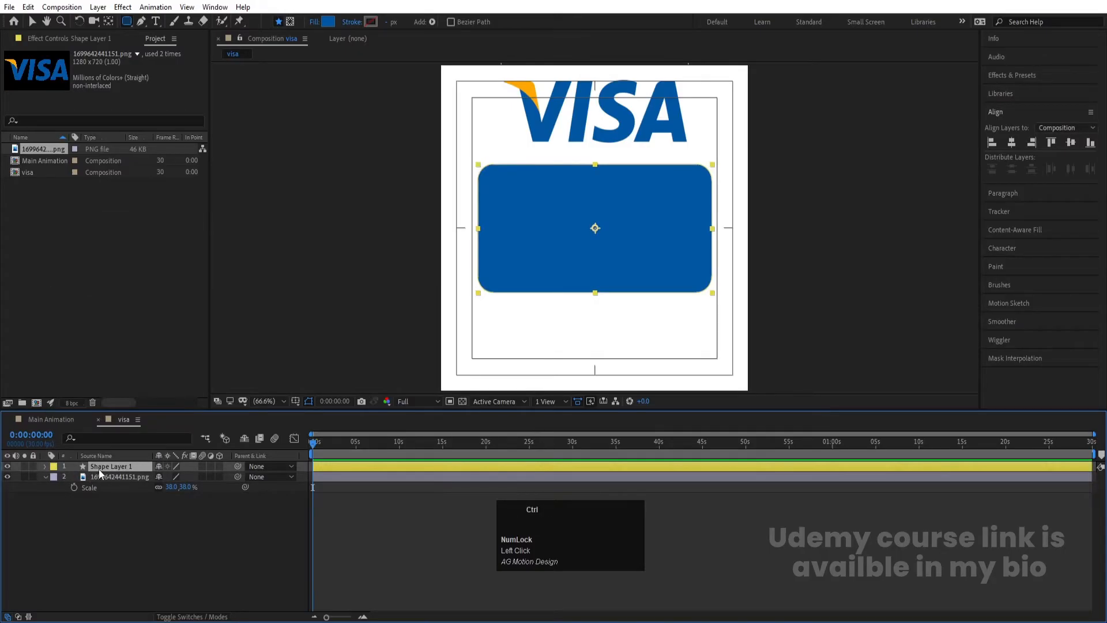
Duplicate the blue rectangle layer and give the copy an Orange label
{"action": "key", "text": "ctrl+d"}
{"action": "left_click", "coordinate": [55, 469]}
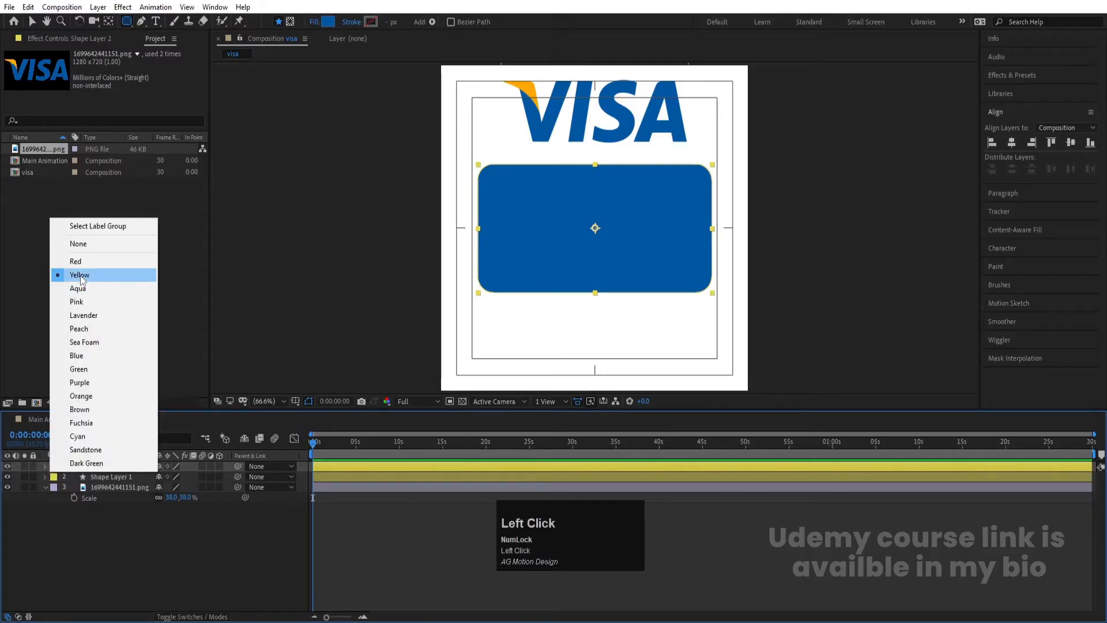
{"action": "left_click", "coordinate": [80, 396]}
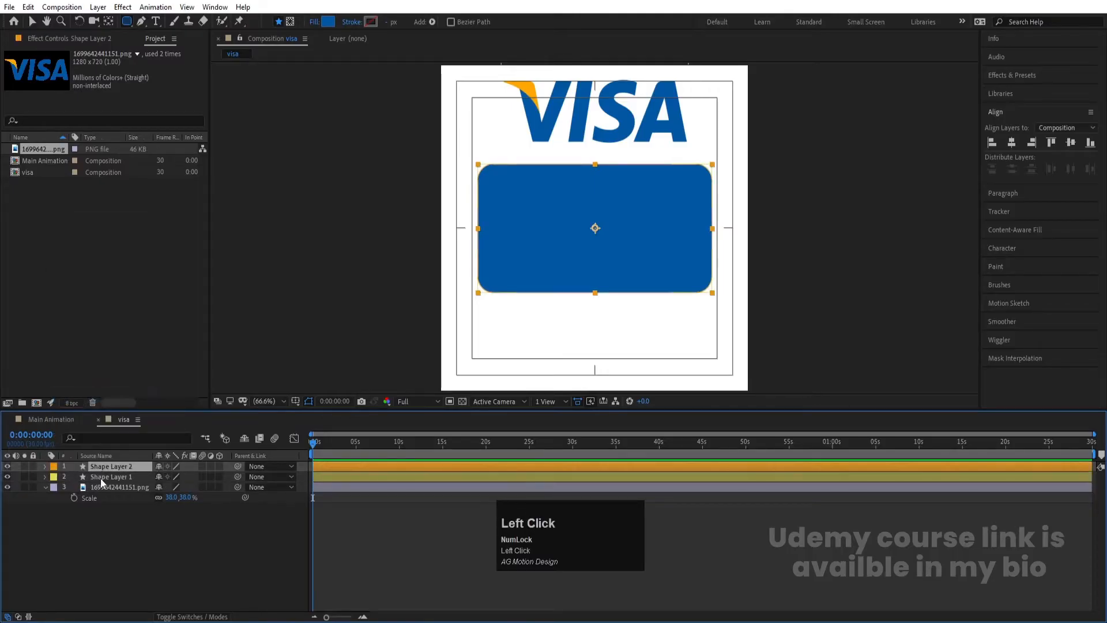
Change the original rectangle layer's label color to Aqua
{"action": "left_click", "coordinate": [100, 477]}
{"action": "left_click", "coordinate": [52, 478]}
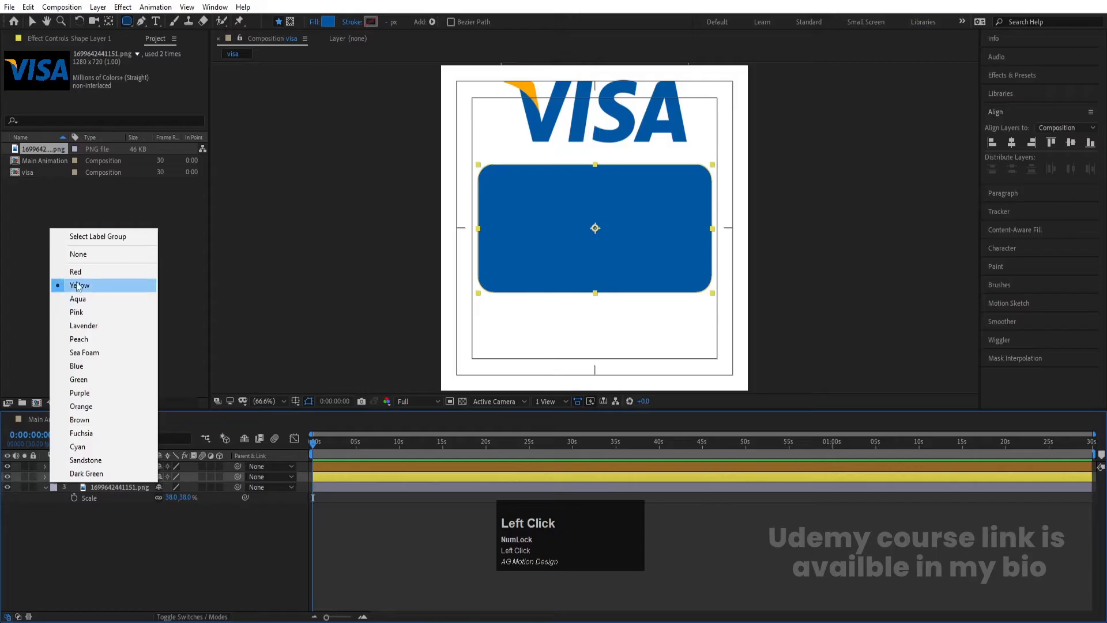
{"action": "left_click", "coordinate": [81, 301]}
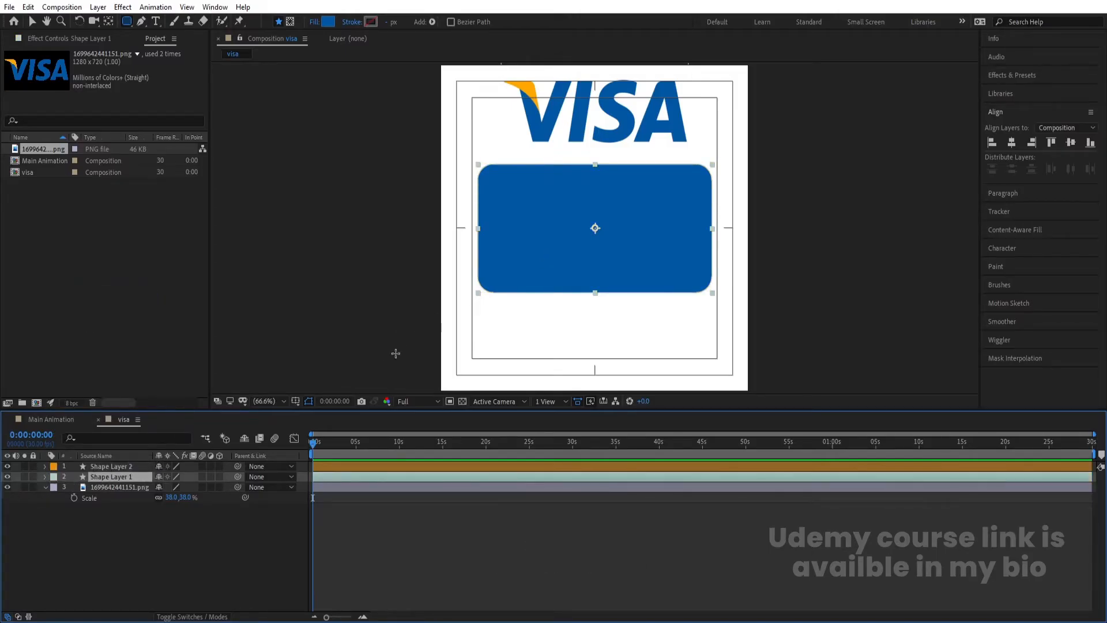
Filter the timeline properties by "siz", resize Shape Layer 2's rectangle to 154.4 by 81.2, and set its roundness to 26
{"action": "left_click", "coordinate": [109, 467]}
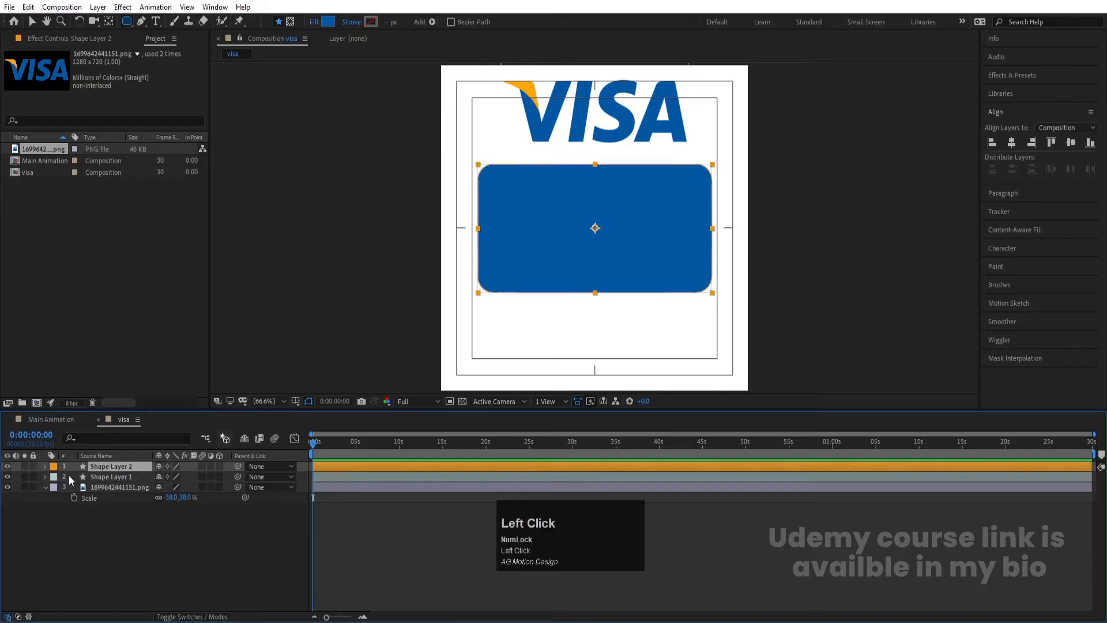
{"action": "left_click", "coordinate": [89, 438]}
{"action": "type", "text": "siz"}
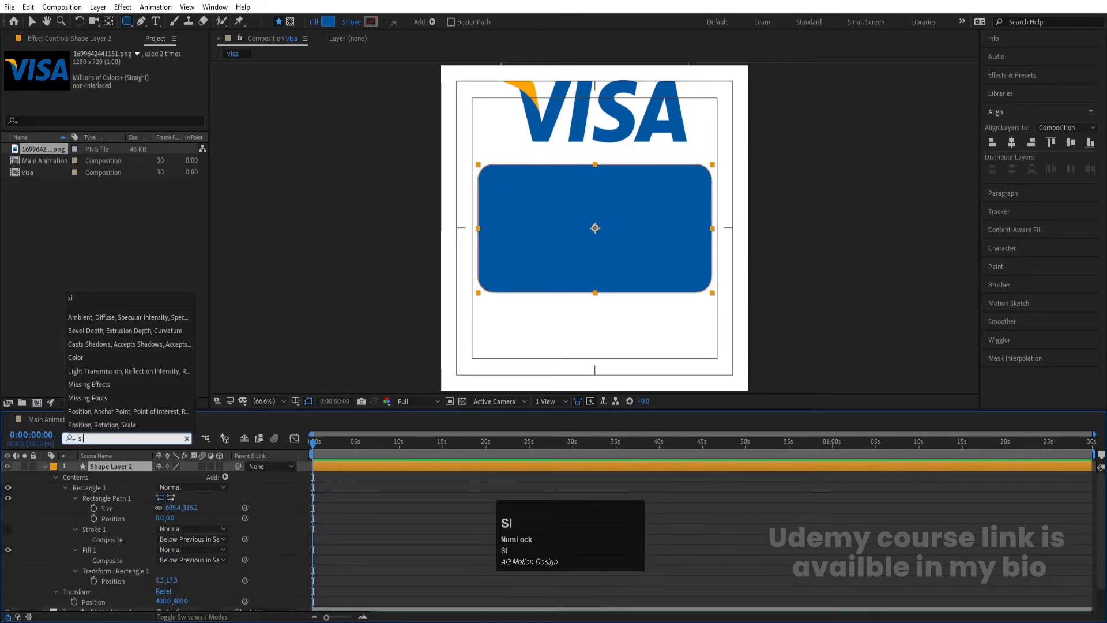
{"action": "left_click", "coordinate": [164, 510]}
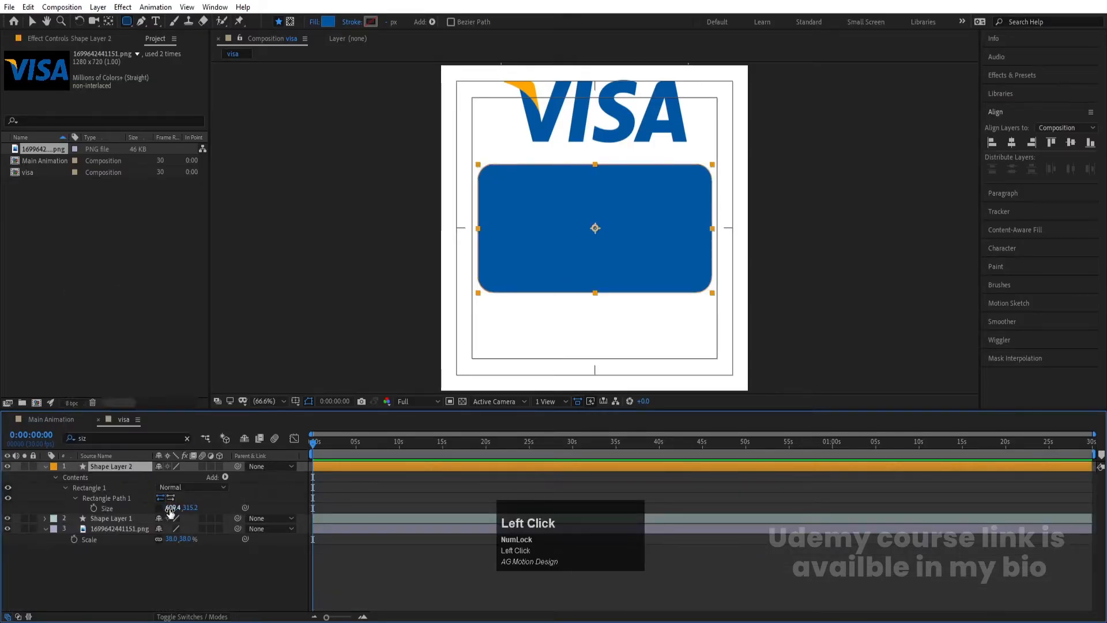
{"action": "left_click_drag", "start_coordinate": [167, 508], "coordinate": [0, 502]}
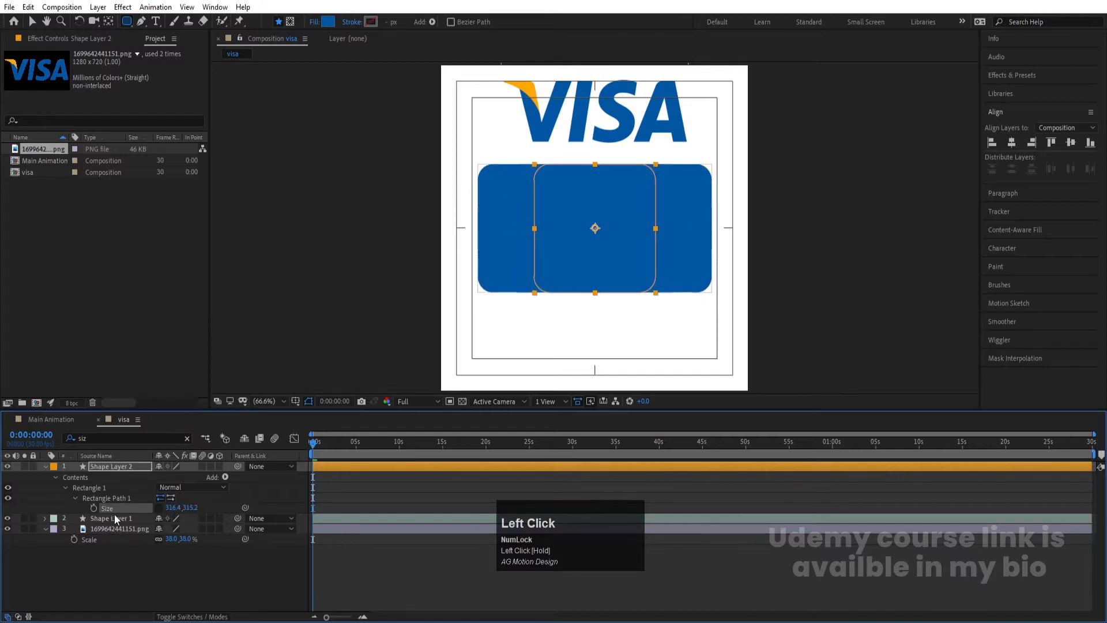
{"action": "left_click_drag", "start_coordinate": [168, 507], "coordinate": [59, 517]}
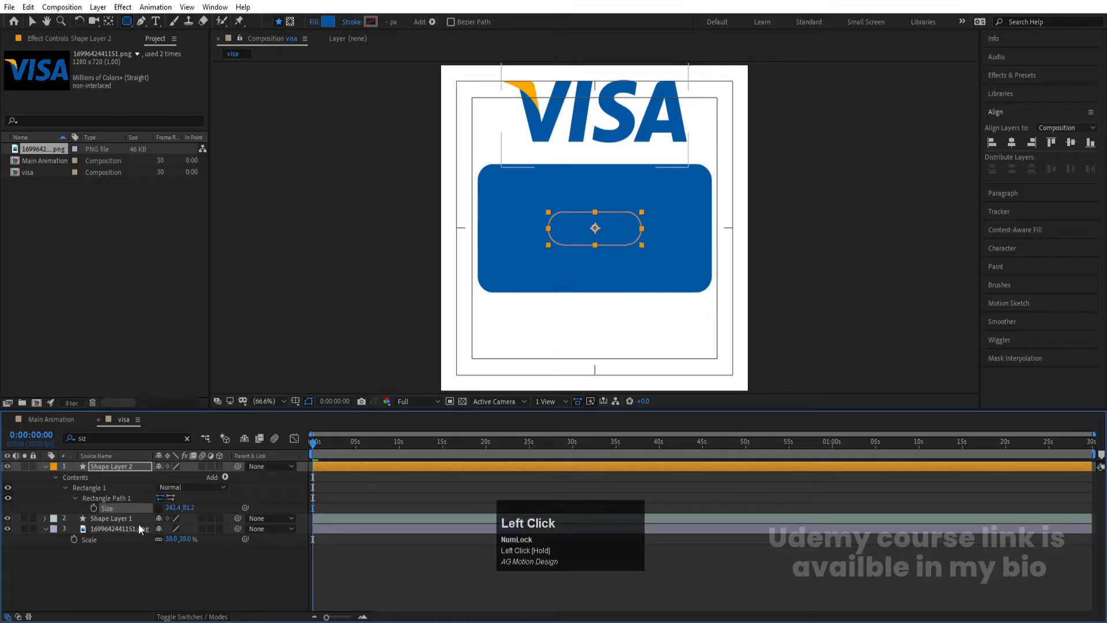
{"action": "left_click_drag", "start_coordinate": [175, 507], "coordinate": [123, 509]}
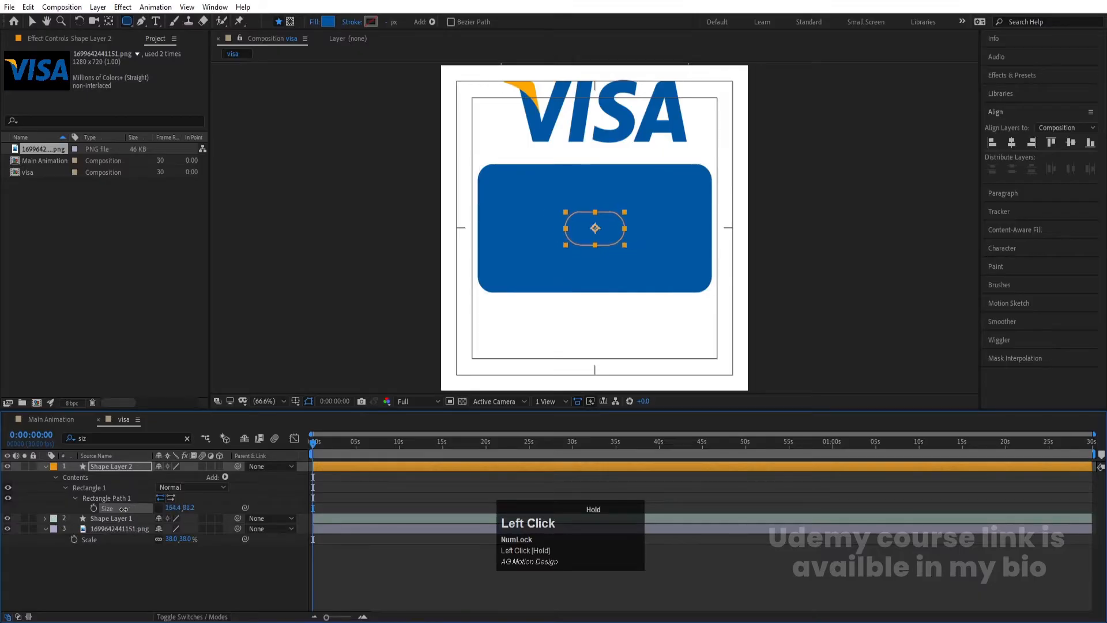
{"action": "left_click", "coordinate": [75, 498]}
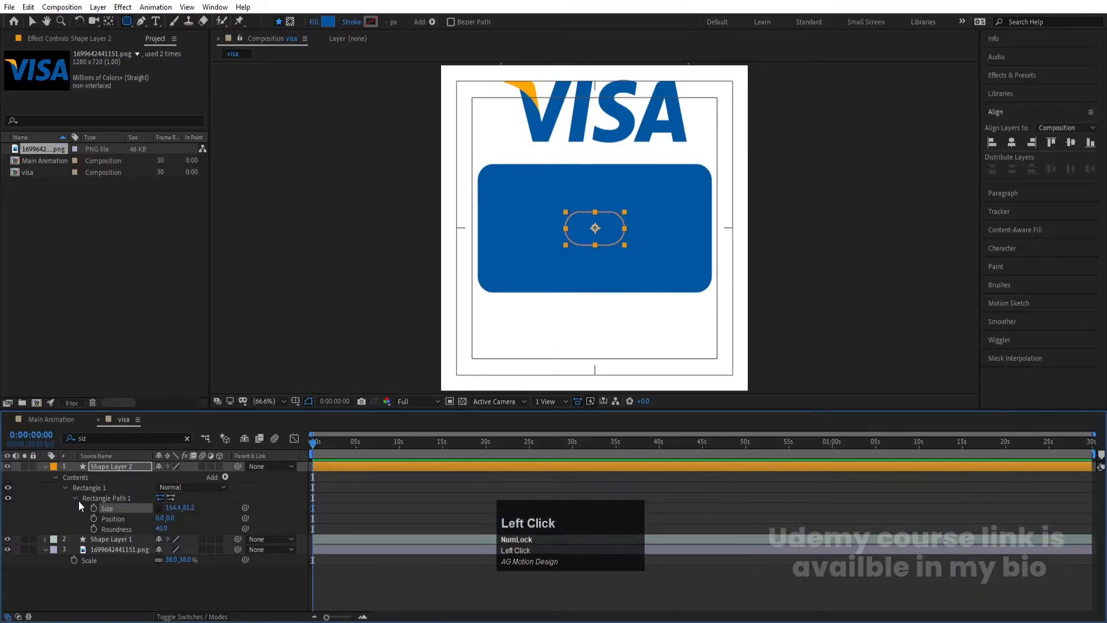
{"action": "mouse_move", "coordinate": [162, 529]}
{"action": "left_mouse_down"}
{"action": "mouse_move", "coordinate": [150, 529]}
{"action": "mouse_move", "coordinate": [161, 529]}
{"action": "left_mouse_up"}
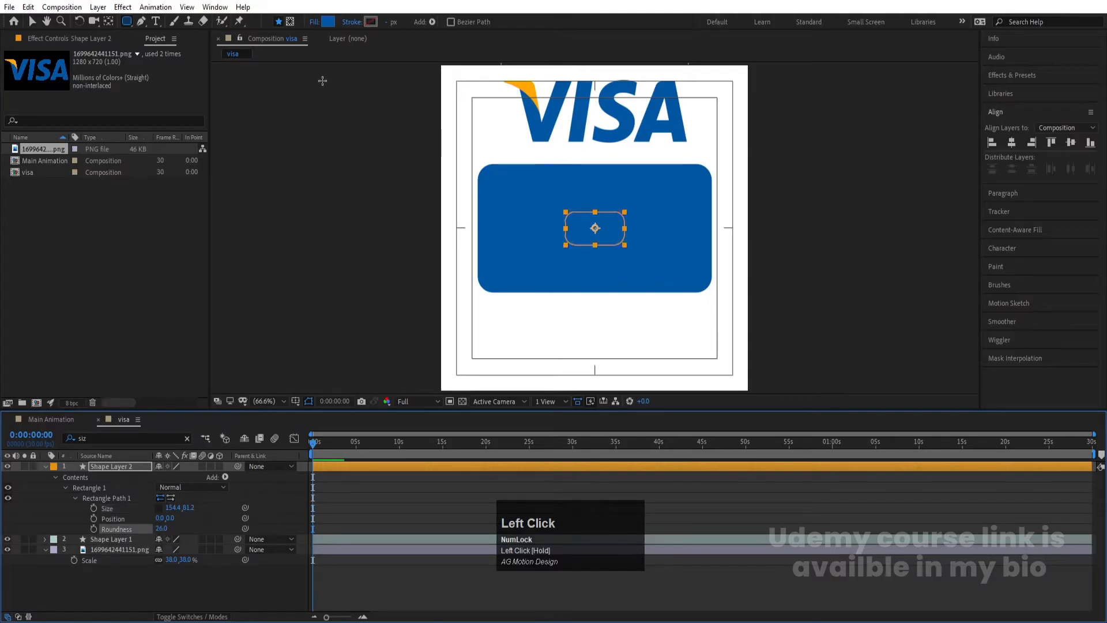
Fill the small rectangle with the orange sampled from the VISA logo
{"action": "left_click", "coordinate": [328, 21]}
{"action": "left_click", "coordinate": [305, 345]}
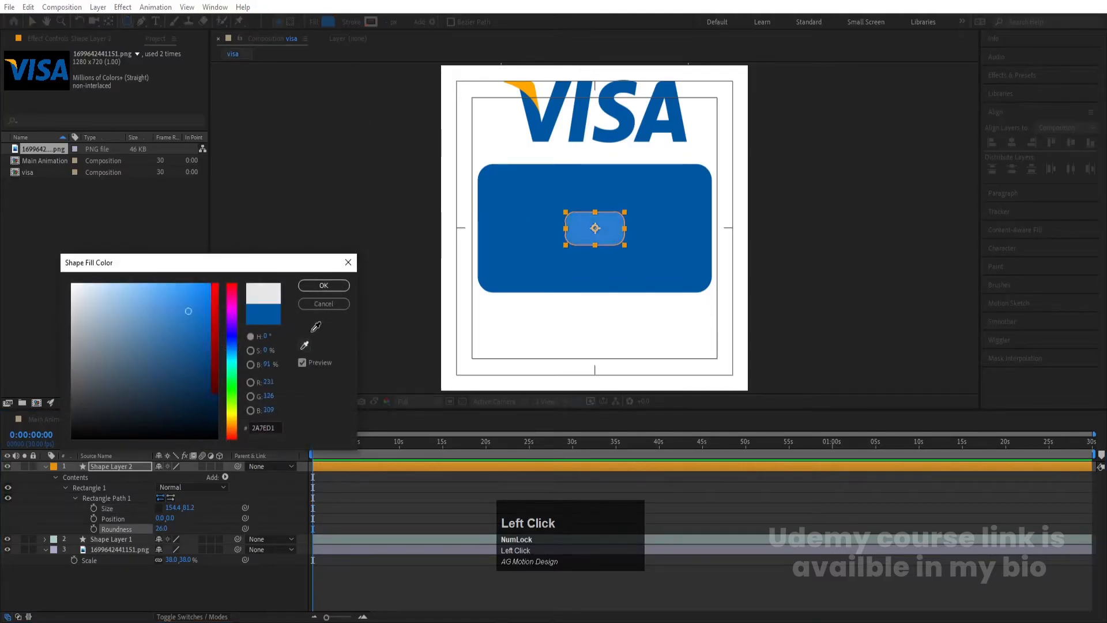
{"action": "left_click", "coordinate": [524, 88]}
{"action": "left_click", "coordinate": [323, 285]}
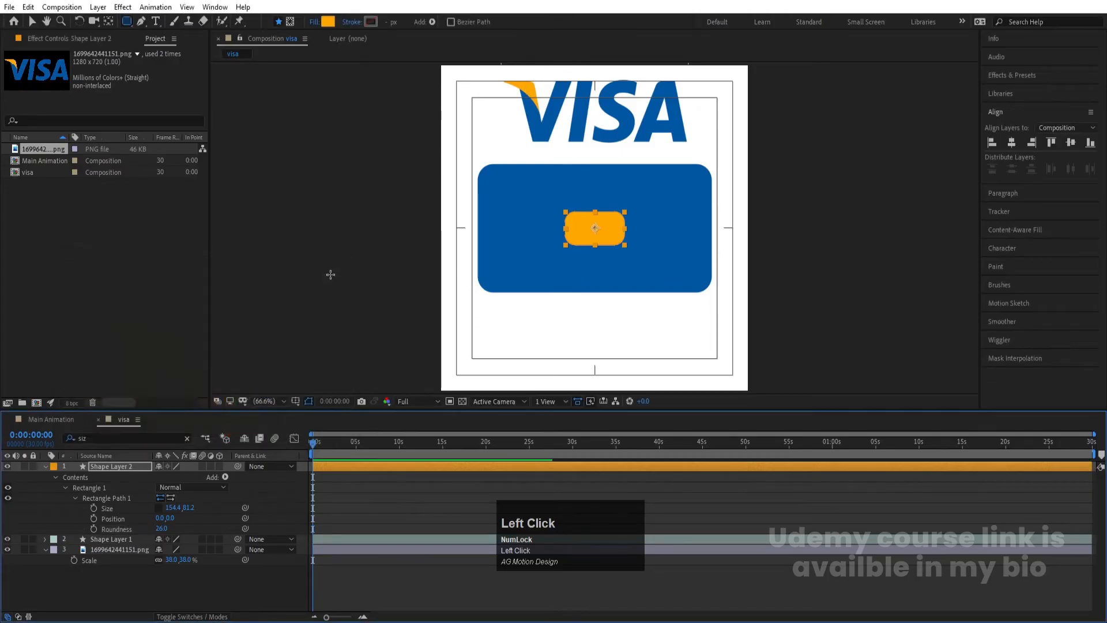
Move the orange rectangle to the upper-left corner area of the blue card
{"action": "left_click", "coordinate": [341, 476]}
{"action": "left_click", "coordinate": [338, 469]}
{"action": "key", "text": "v"}
{"action": "left_click_drag", "start_coordinate": [605, 236], "coordinate": [535, 205]}
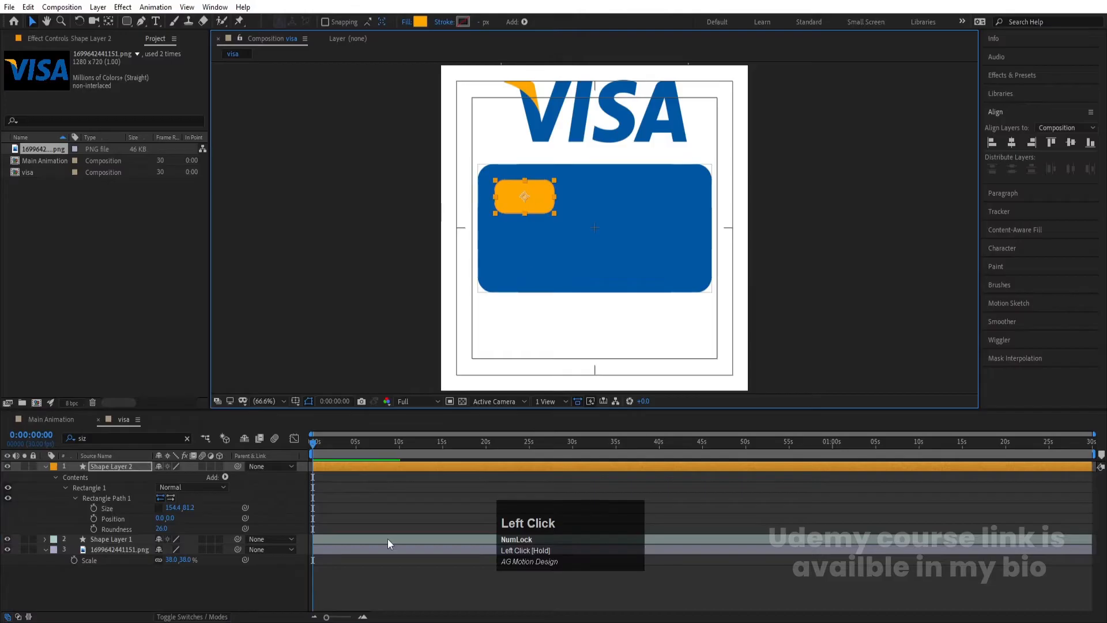
{"action": "left_click", "coordinate": [562, 300]}
Duplicate the orange rectangle and move the copy to the right side of the blue card
{"action": "left_click", "coordinate": [544, 196]}
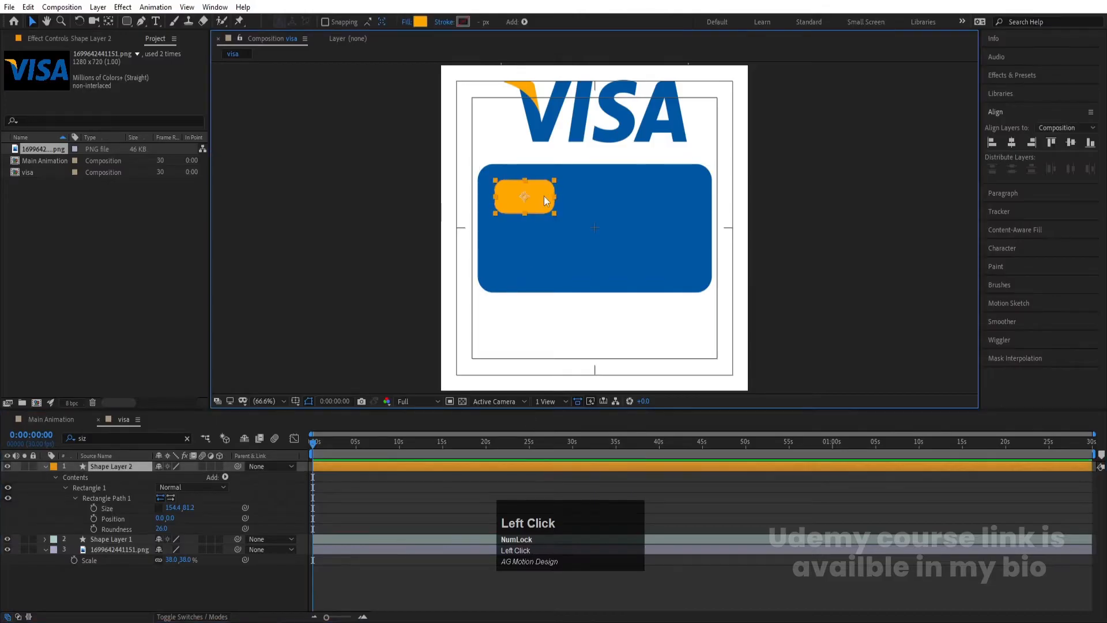
{"action": "key", "text": "ctrl+d"}
{"action": "left_click_drag", "start_coordinate": [544, 195], "coordinate": [689, 233]}
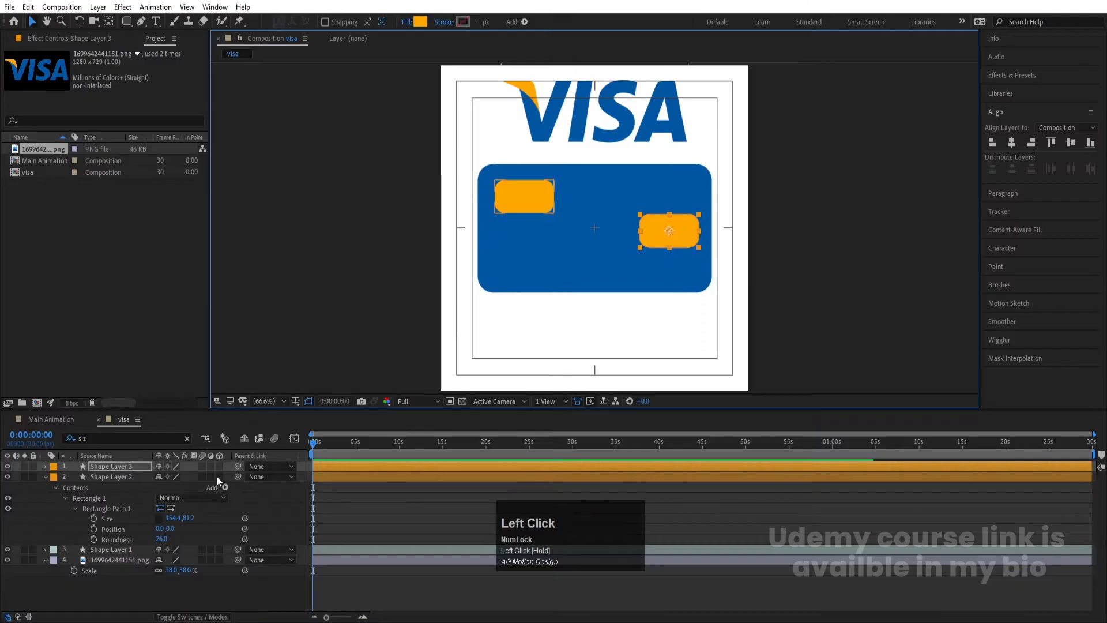
{"action": "left_click_drag", "start_coordinate": [187, 517], "coordinate": [204, 519]}
{"action": "key", "text": "ctrl+z"}
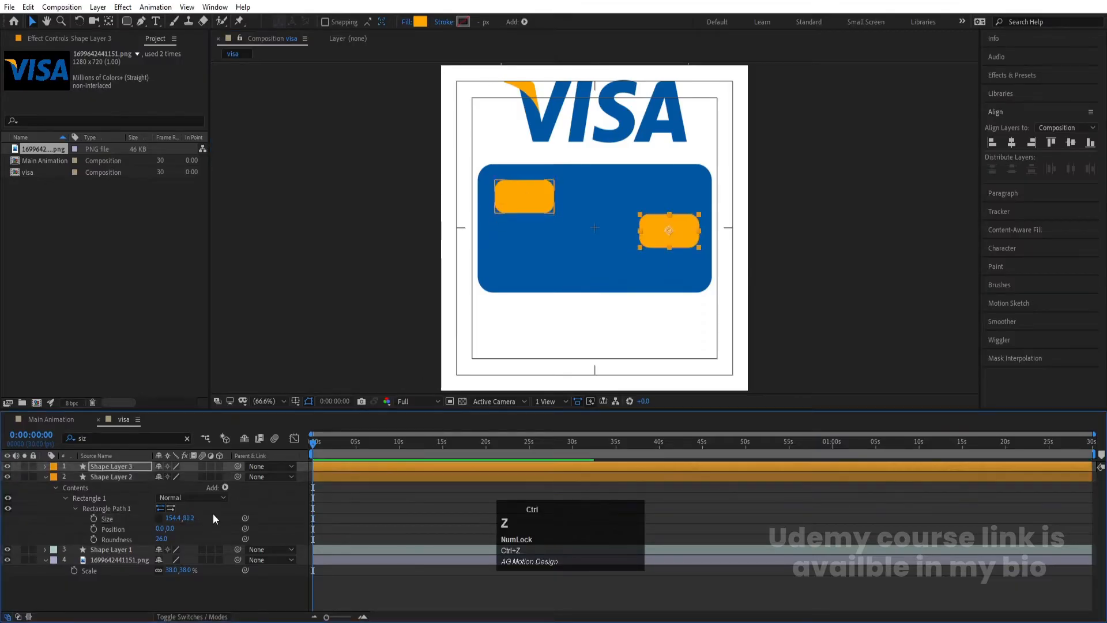
{"action": "left_click", "coordinate": [355, 501]}
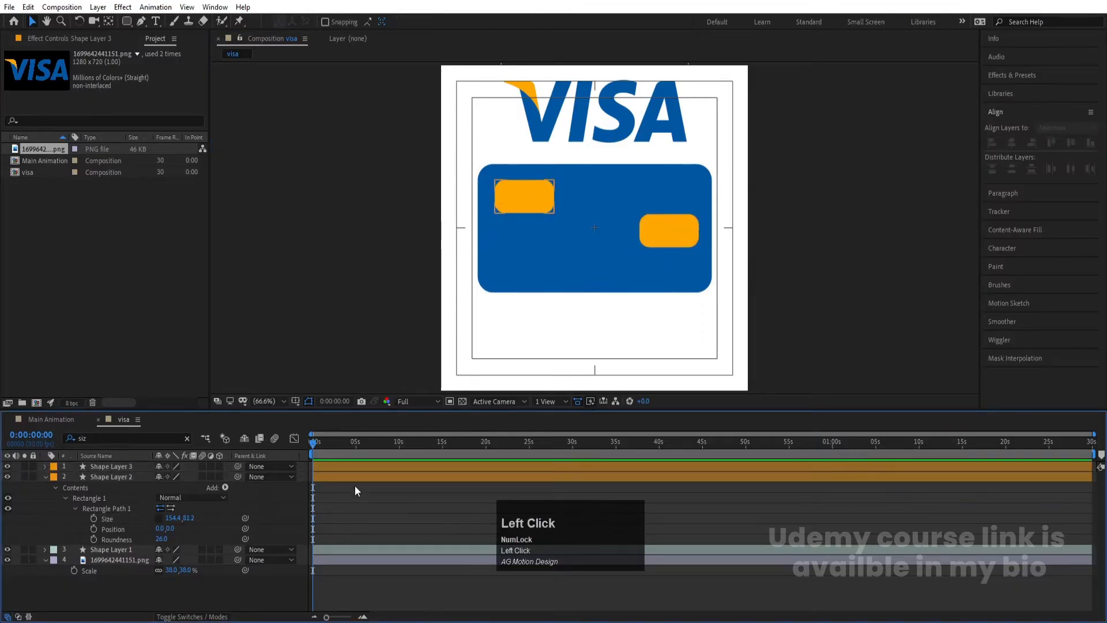
Filter the duplicated orange rectangle's properties by "size" and resize Shape Layer 3's rectangle to 154.4 by 117.2
{"action": "left_click", "coordinate": [348, 465]}
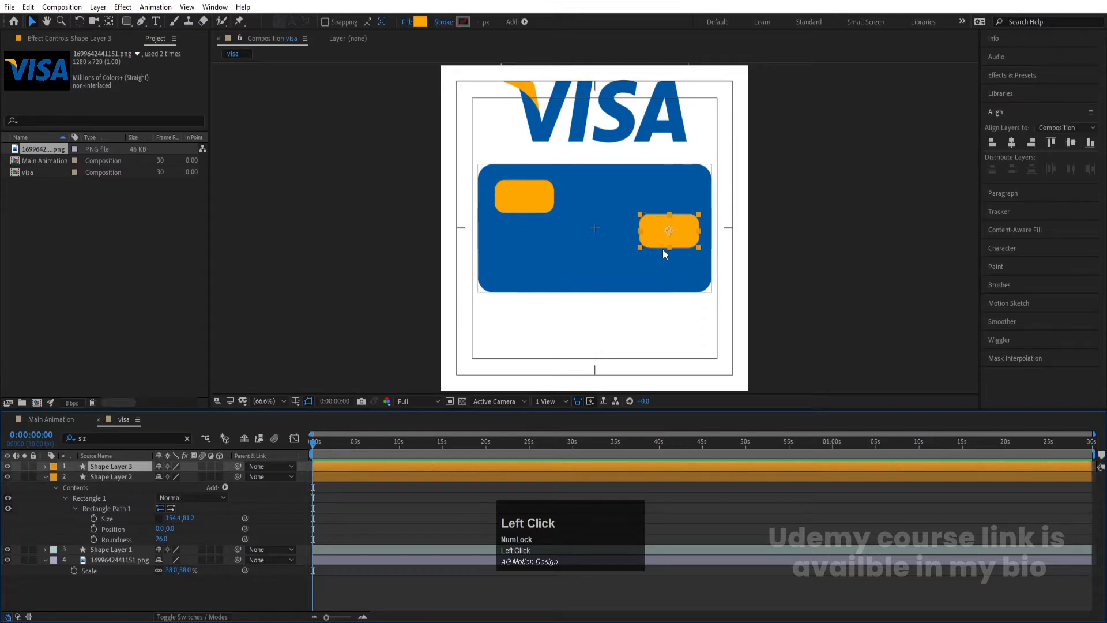
{"action": "left_click", "coordinate": [110, 438]}
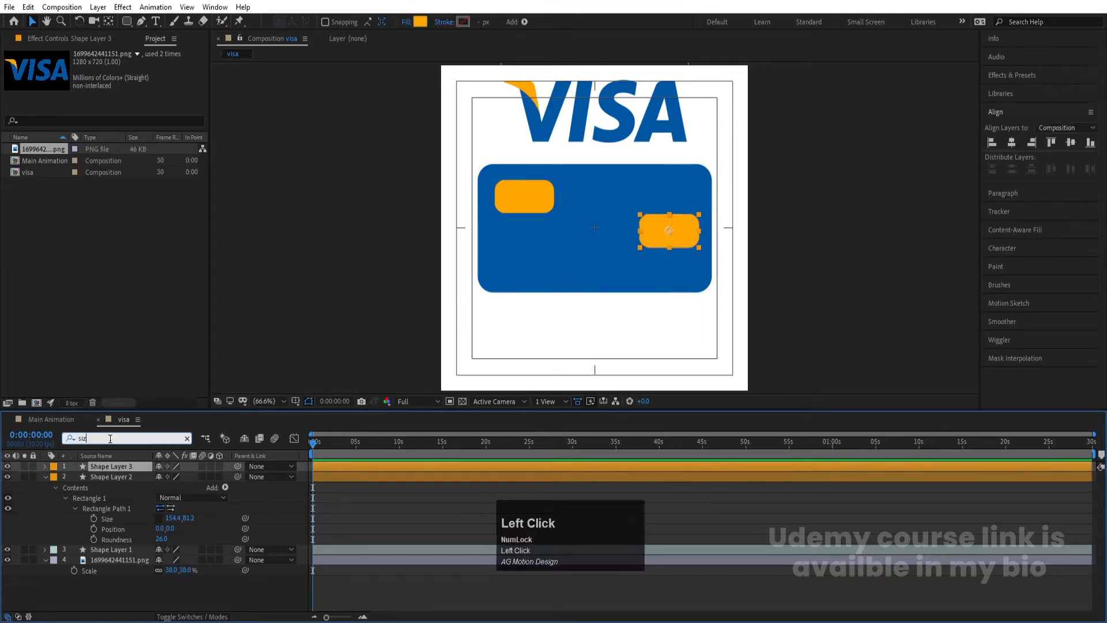
{"action": "type", "text": "e"}
{"action": "left_click_drag", "start_coordinate": [188, 508], "coordinate": [208, 493]}
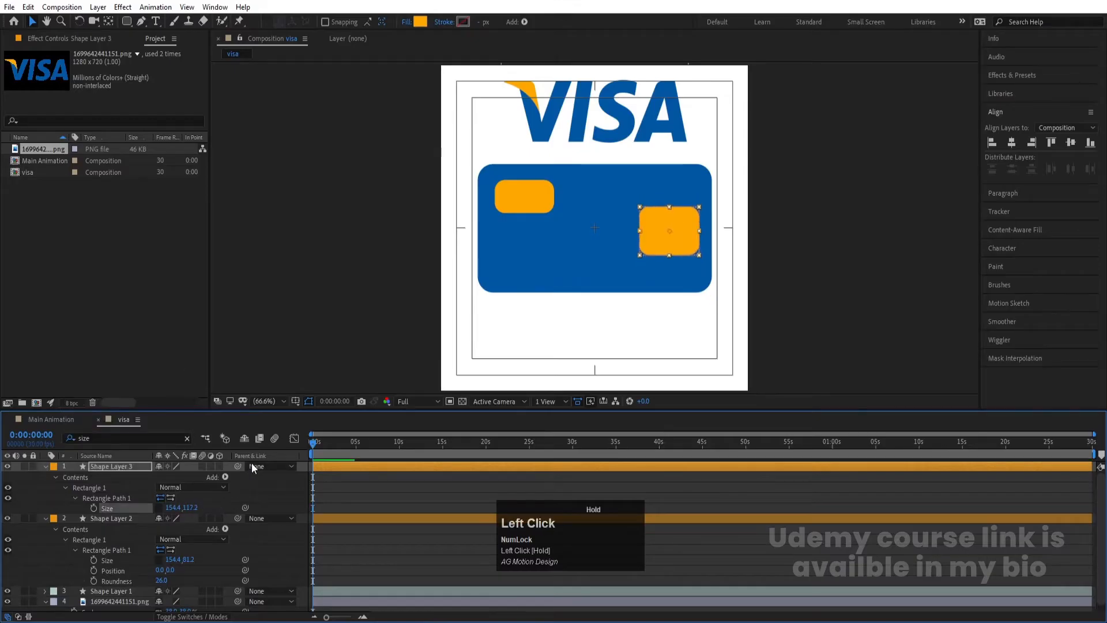
Move the enlarged orange rectangle down to the lower-right area of the blue card and collapse the layer properties
{"action": "left_click_drag", "start_coordinate": [685, 238], "coordinate": [685, 264]}
{"action": "left_click", "coordinate": [414, 482]}
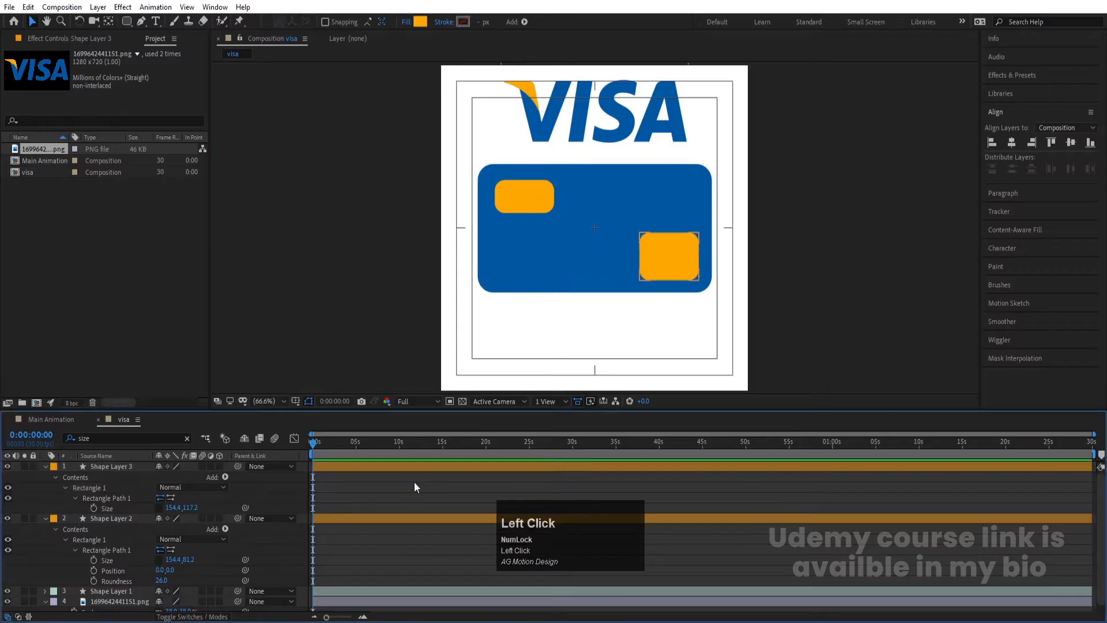
{"action": "key", "text": "u"}
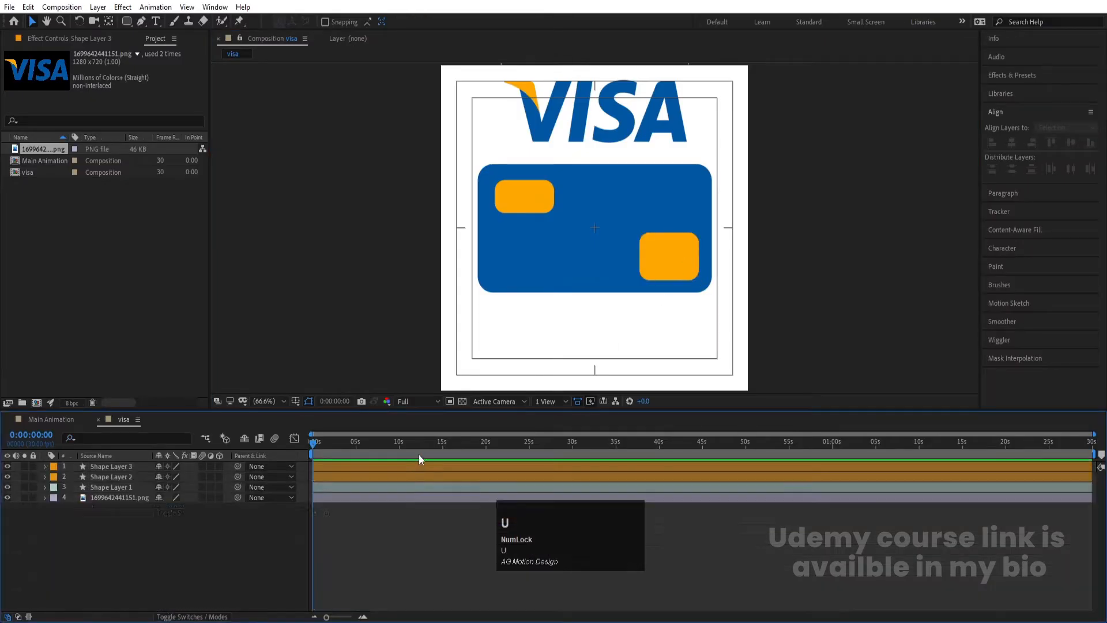
Set up the Pen tool with no fill and a white stroke
{"action": "left_click", "coordinate": [139, 23]}
{"action": "left_click", "coordinate": [315, 22]}
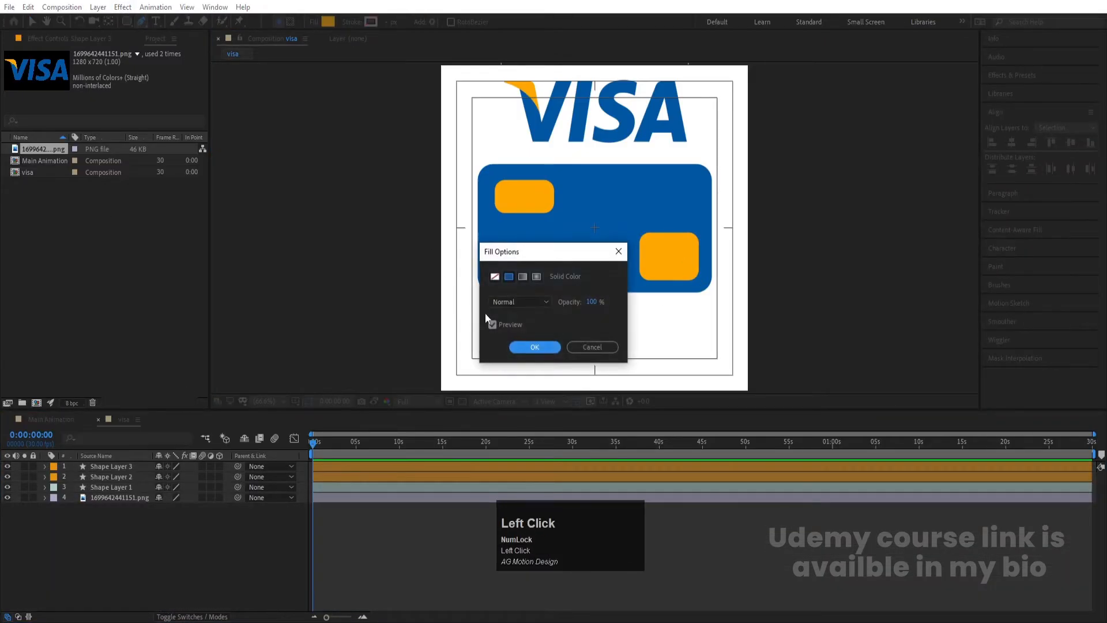
{"action": "left_click", "coordinate": [495, 276]}
{"action": "left_click", "coordinate": [535, 347]}
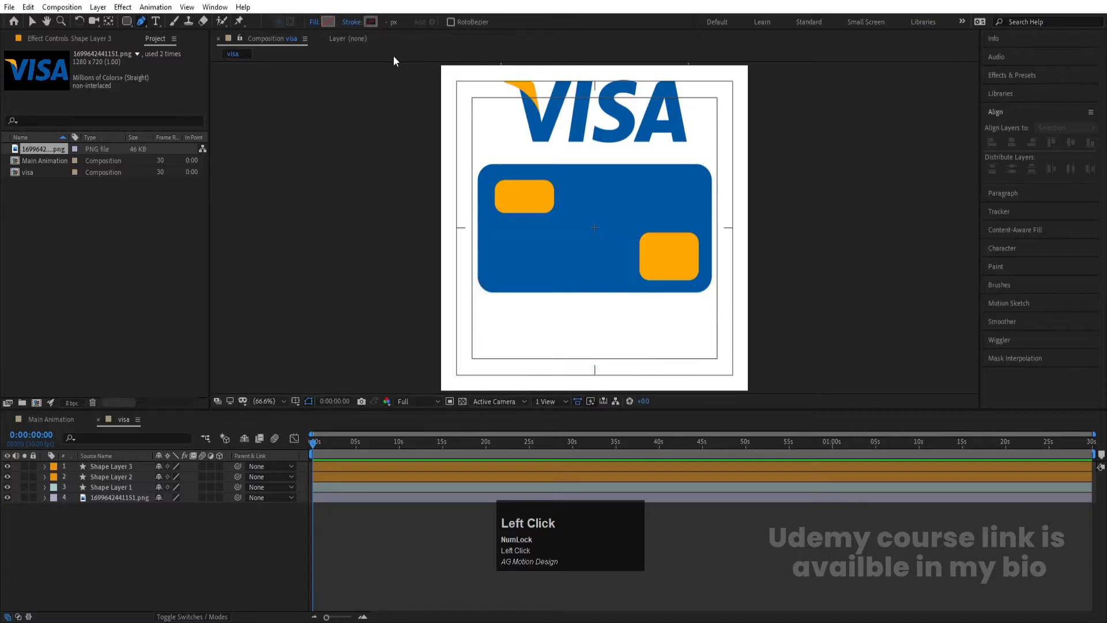
{"action": "left_click", "coordinate": [370, 22]}
{"action": "left_click", "coordinate": [107, 340]}
{"action": "left_click", "coordinate": [317, 287]}
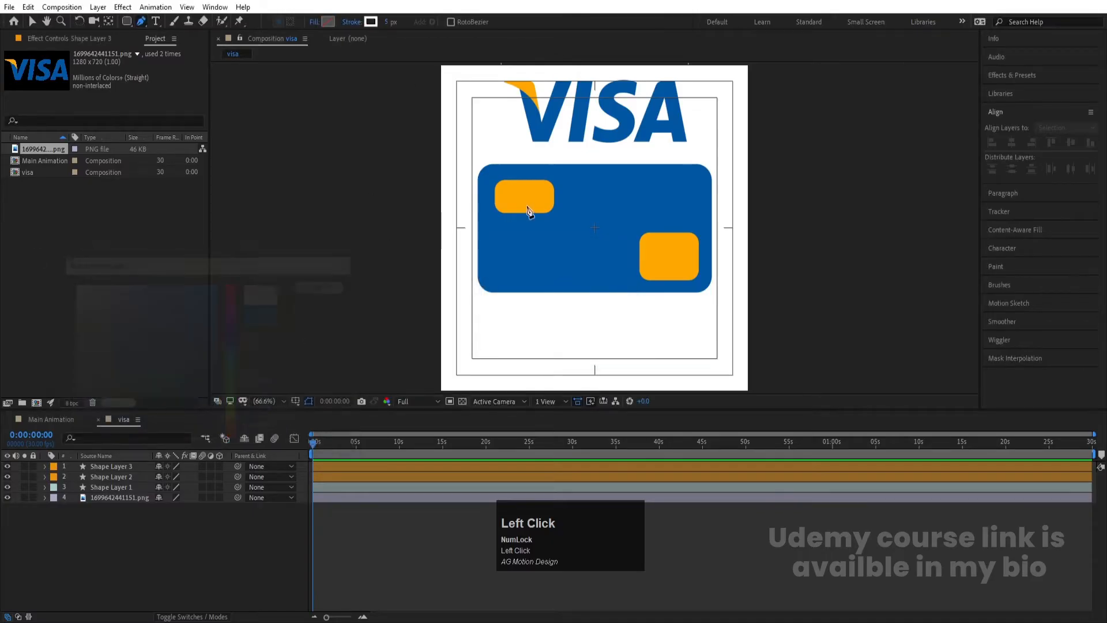
Draw a straight horizontal white line across the blue card, just below the upper-left orange rectangle
{"action": "left_click", "coordinate": [486, 219]}
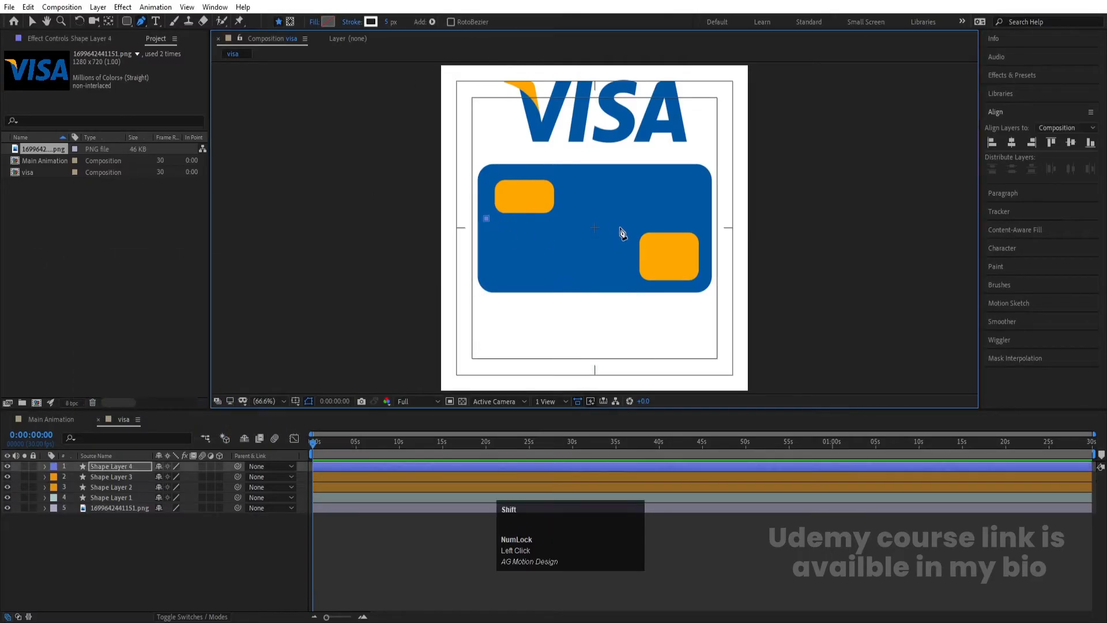
{"action": "left_click", "coordinate": [702, 219], "text": "shift"}
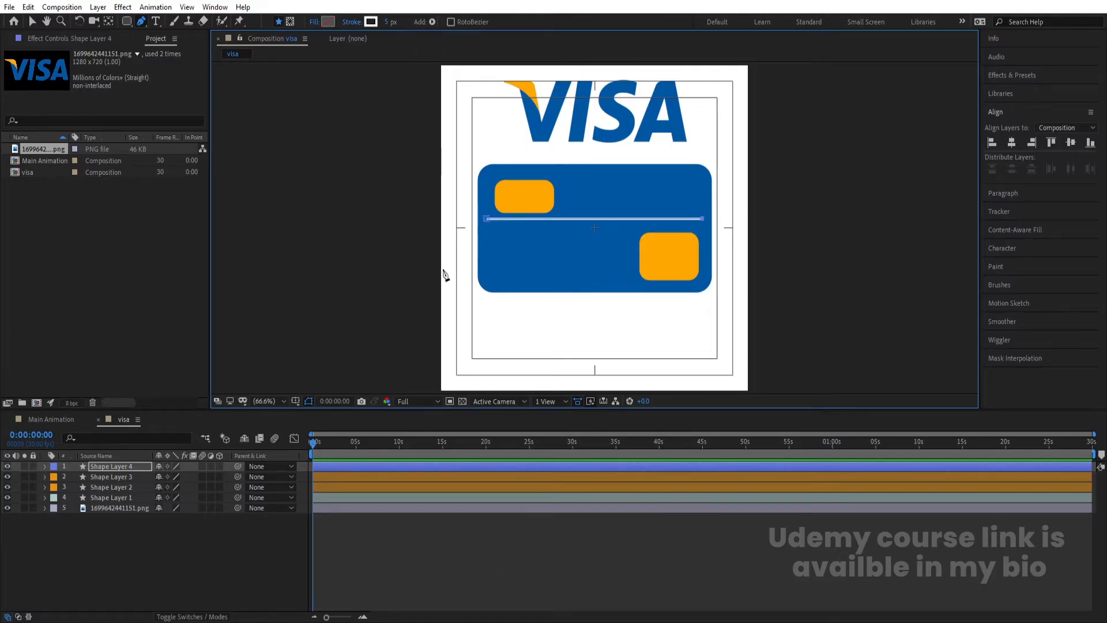
{"action": "left_click", "coordinate": [139, 549]}
Center the white line's anchor point on its content and align the line horizontally to the composition's center
{"action": "left_click", "coordinate": [115, 466]}
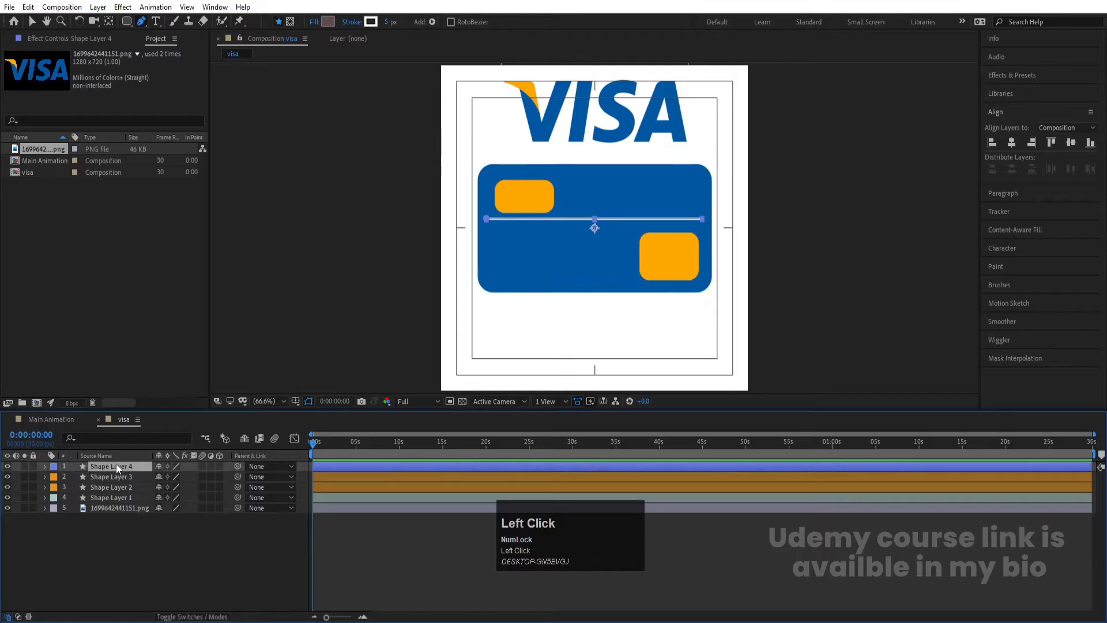
{"action": "key", "text": "ctrl"}
{"action": "key", "text": "ctrl+alt+Home"}
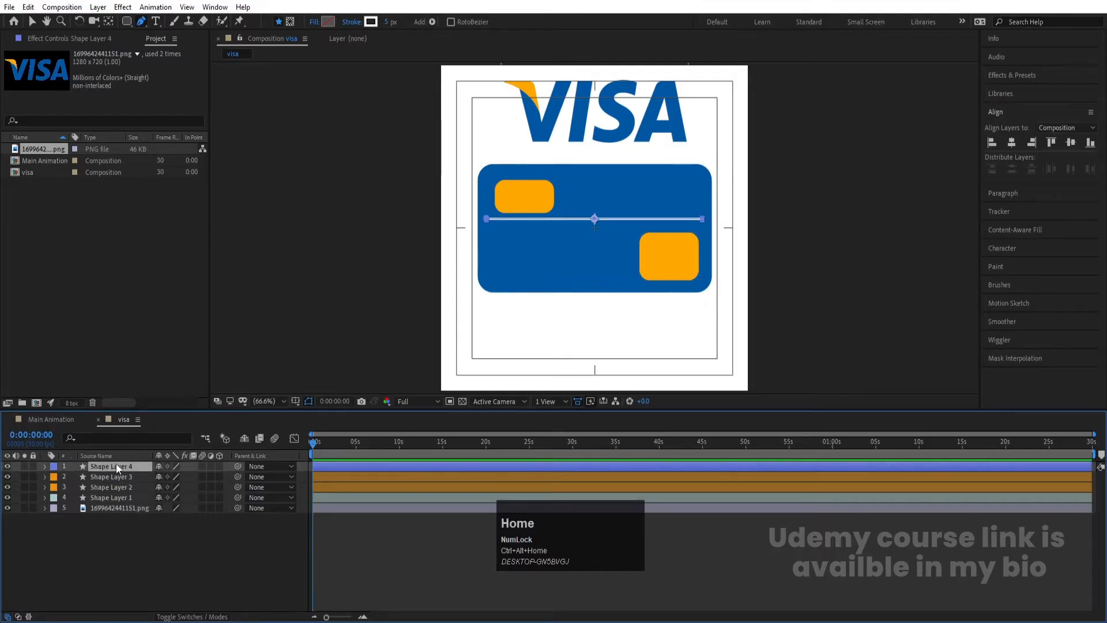
{"action": "left_click", "coordinate": [1012, 142]}
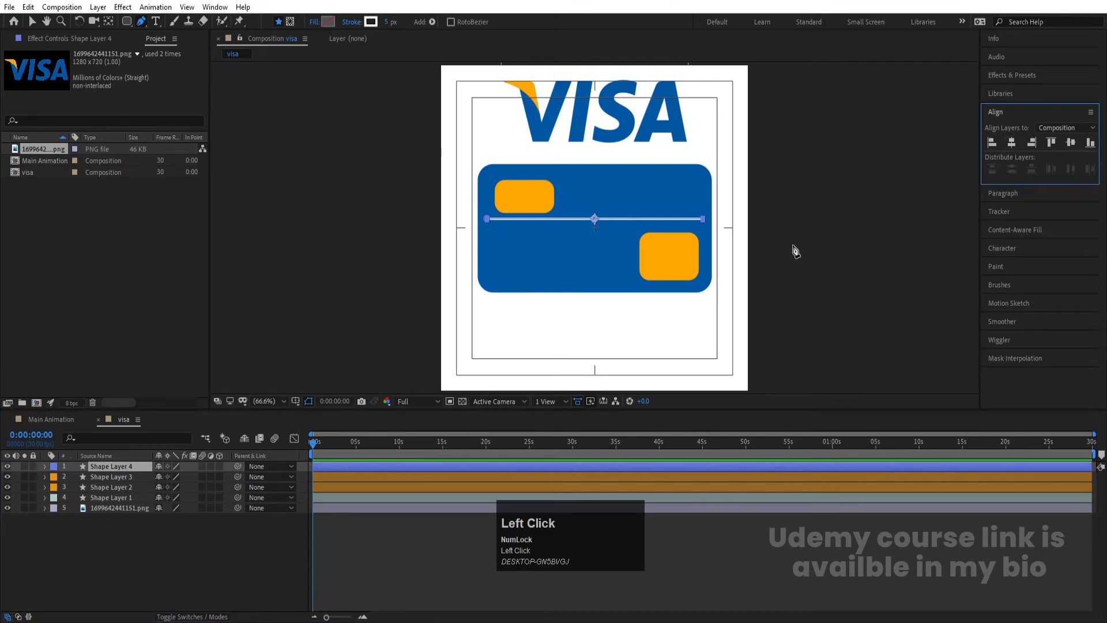
Move the white line's anchor point to its left end and nudge the line slightly in the vertical direction
{"action": "key", "text": "y"}
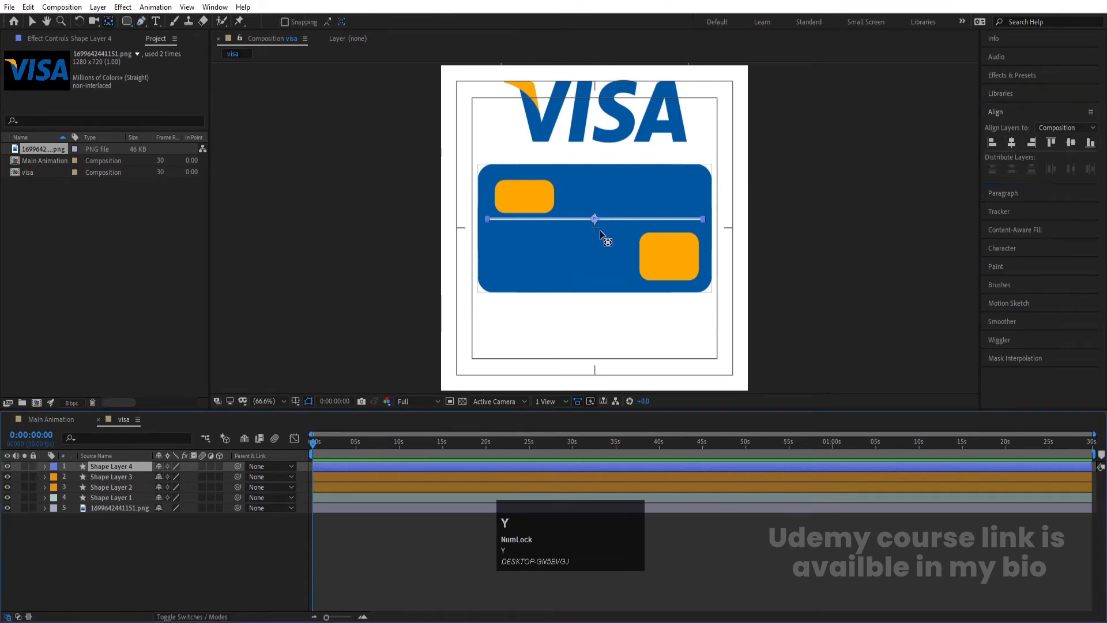
{"action": "left_click", "coordinate": [593, 218]}
{"action": "left_click_drag", "start_coordinate": [593, 218], "coordinate": [494, 224]}
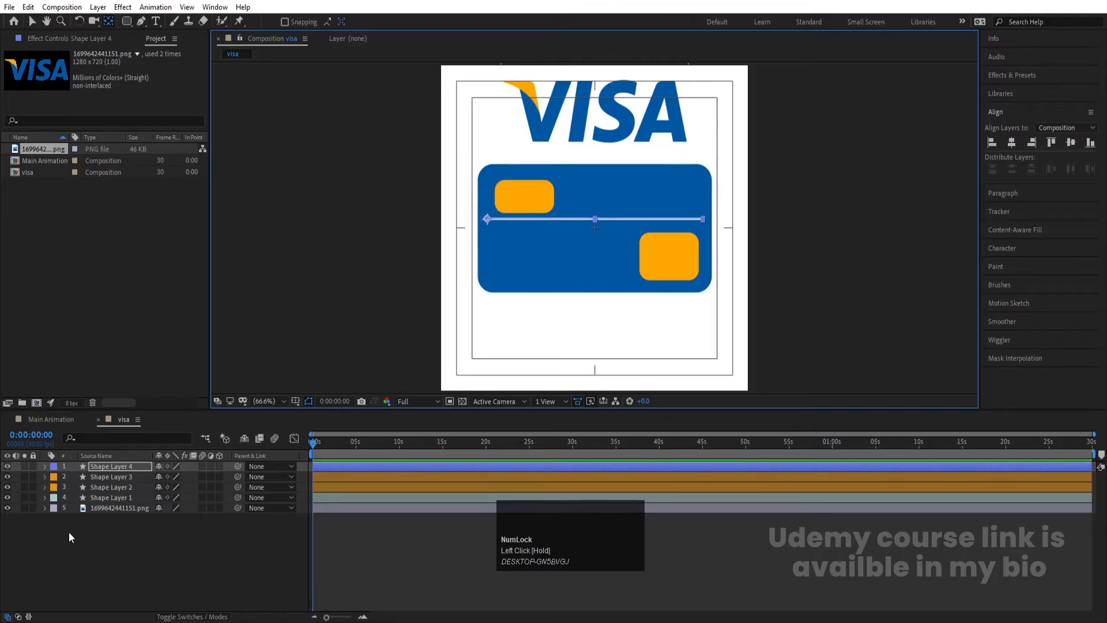
{"action": "left_click", "coordinate": [109, 468]}
{"action": "key", "text": "Down"}
{"action": "key", "text": "Up"}
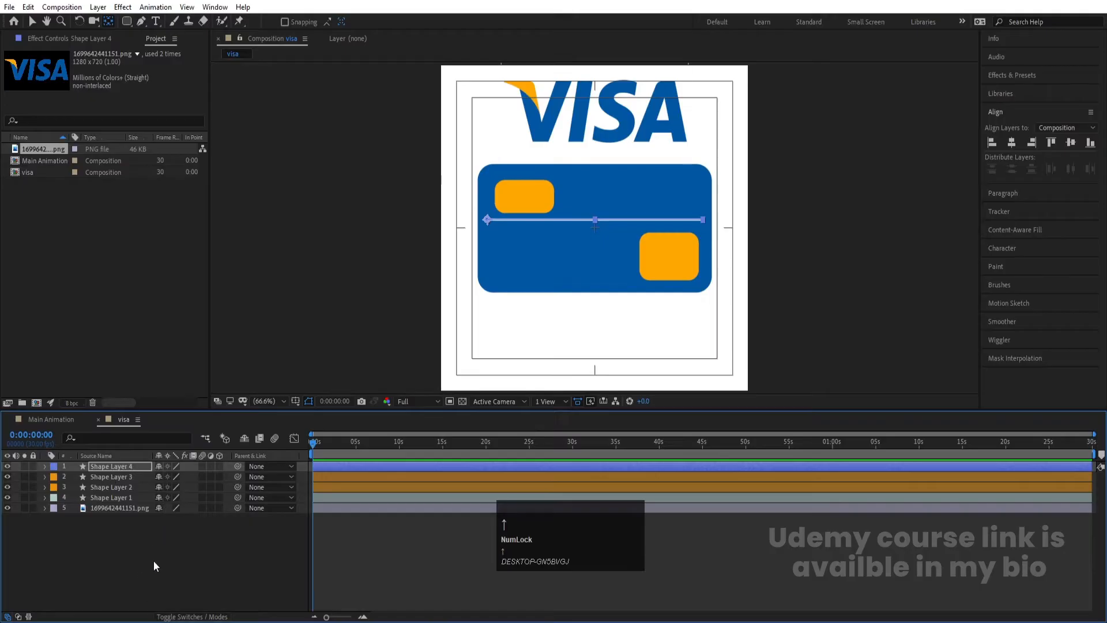
Duplicate the white line layer and move the copy just below the original, to a Y position of about 411.7
{"action": "left_click", "coordinate": [114, 465]}
{"action": "key", "text": "ctrl+d"}
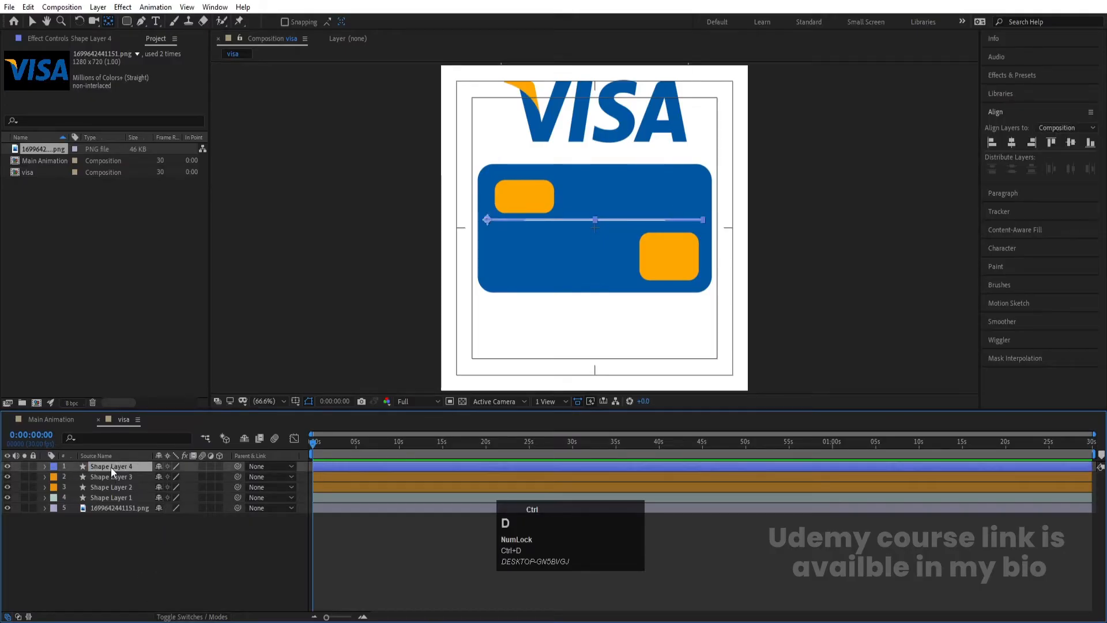
{"action": "key", "text": "p"}
{"action": "left_click", "coordinate": [178, 476]}
{"action": "left_click_drag", "start_coordinate": [178, 476], "coordinate": [154, 478]}
Shorten the duplicated line by scaling it to 69% horizontally while keeping 100% vertically
{"action": "key", "text": "s"}
{"action": "left_click", "coordinate": [159, 476]}
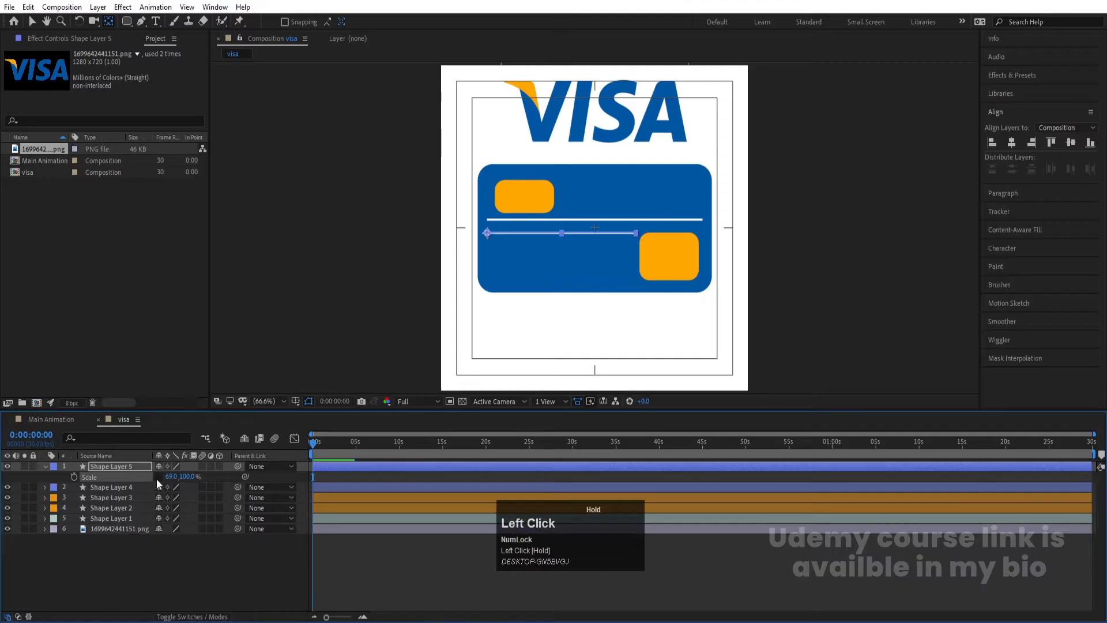
{"action": "left_click", "coordinate": [321, 478]}
Set the shorter line's Y position to 410
{"action": "left_click", "coordinate": [137, 464]}
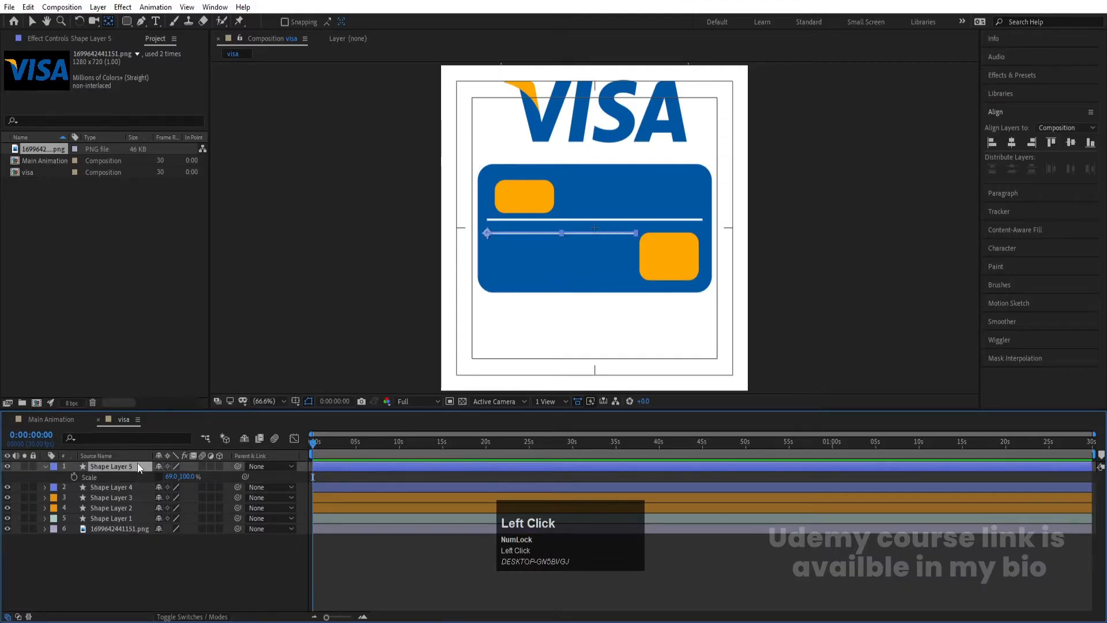
{"action": "key", "text": "p"}
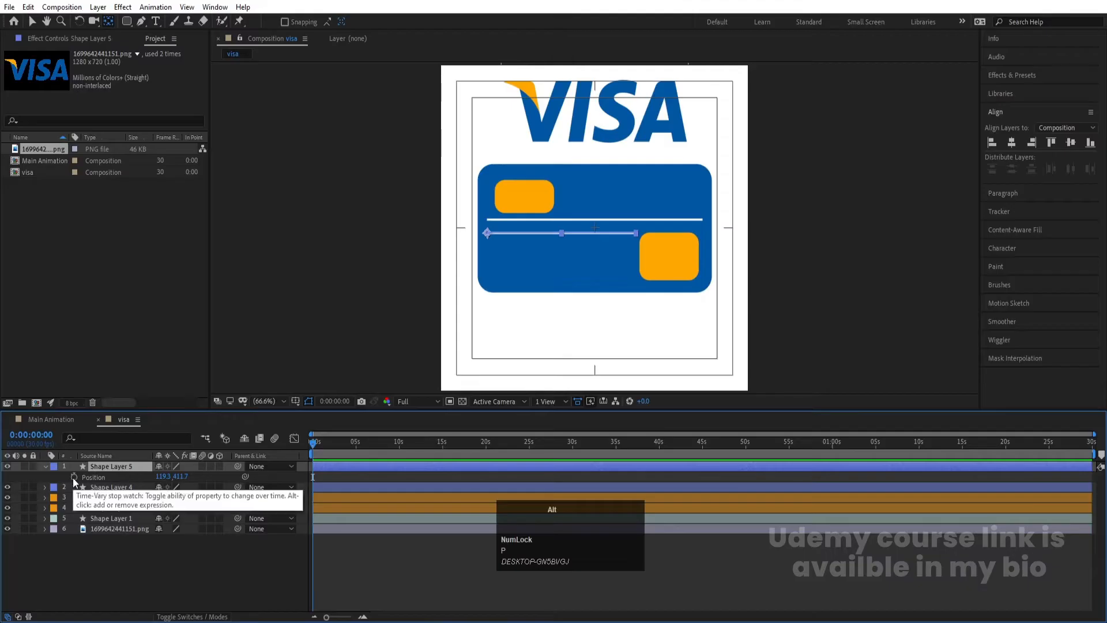
{"action": "left_click", "coordinate": [186, 476]}
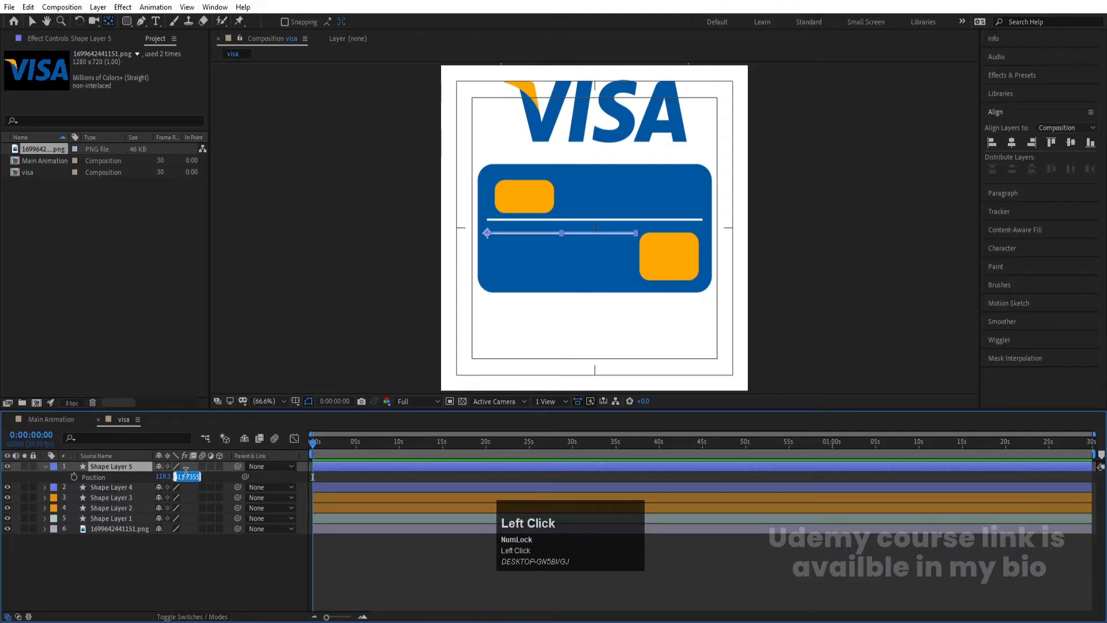
{"action": "type", "text": "410"}
{"action": "key", "text": "Return"}
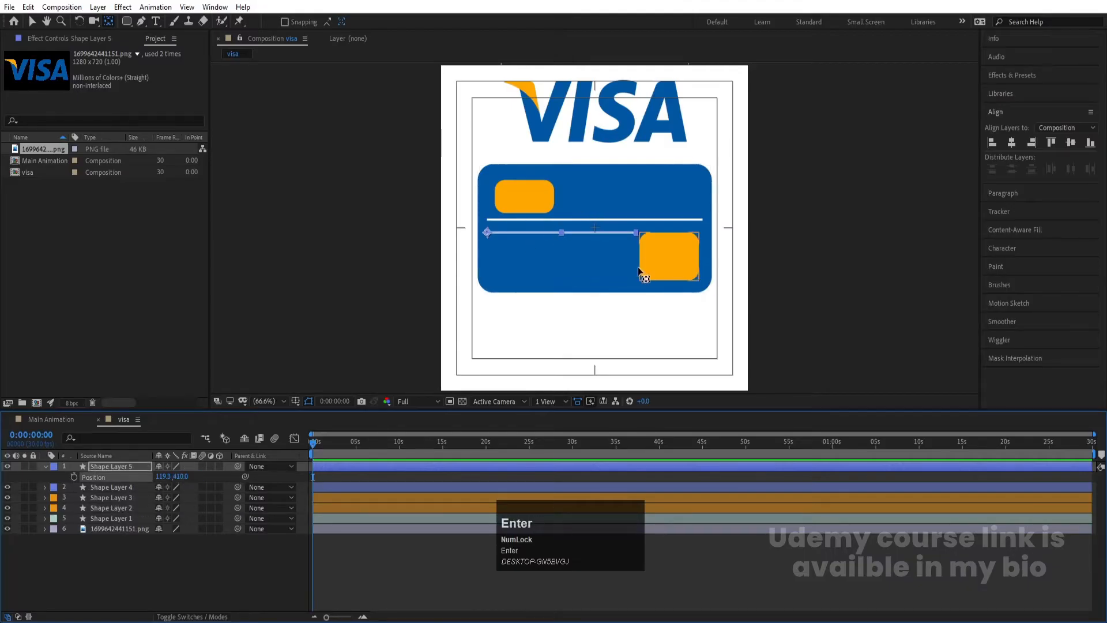
Add the expression [position[0],position[1]+10*index] to the shorter line's Position property
{"action": "left_click", "coordinate": [108, 466]}
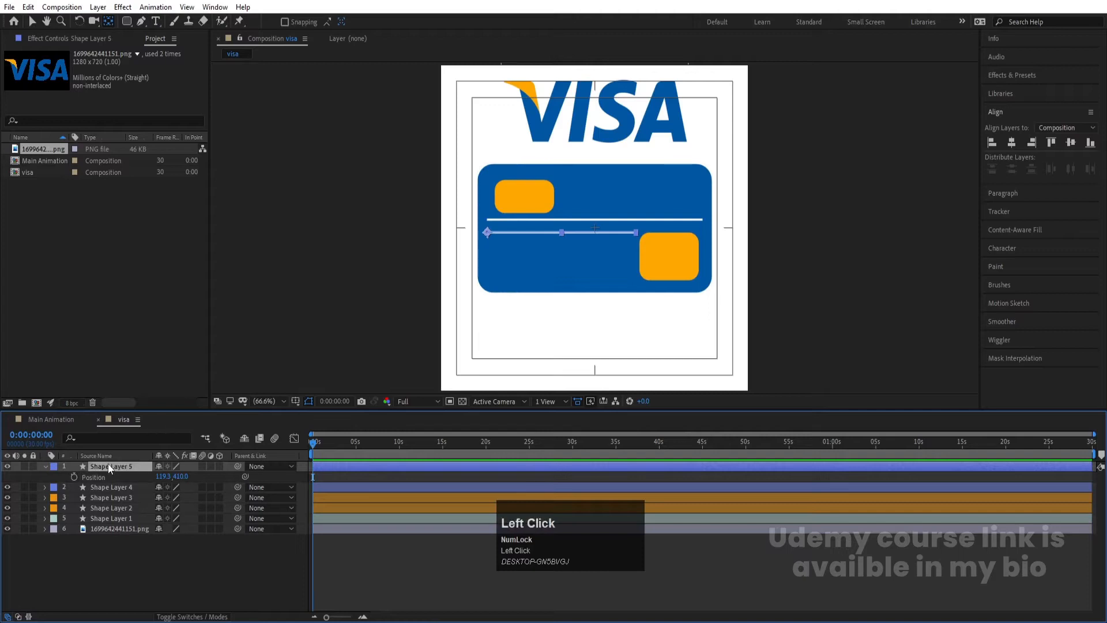
{"action": "left_click", "coordinate": [75, 476], "text": "alt"}
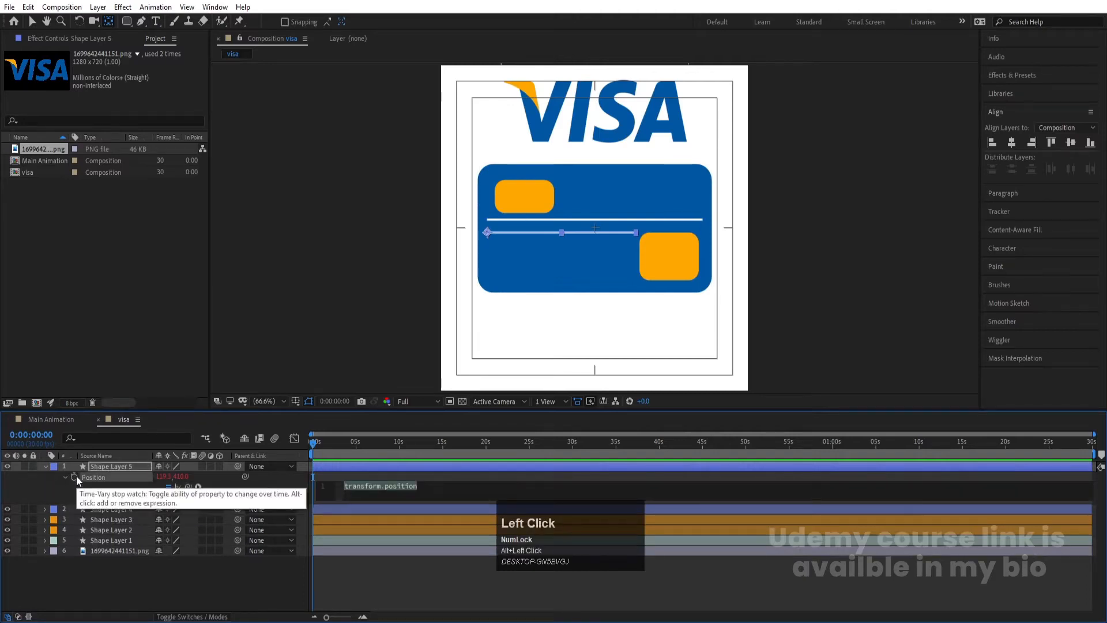
{"action": "type", "text": "["}
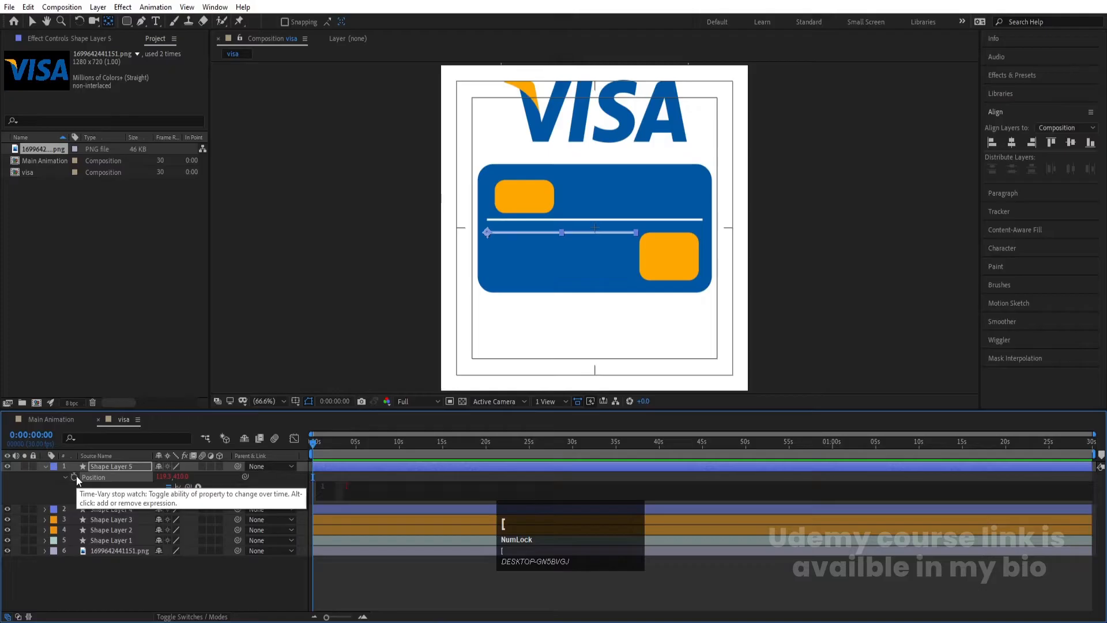
{"action": "type", "text": "pos"}
{"action": "key", "text": "Return"}
{"action": "type", "text": "[0"}
{"action": "key", "text": "Right"}
{"action": "type", "text": ",position"}
{"action": "key", "text": "Return"}
{"action": "type", "text": "[1]"}
{"action": "type", "text": "+10*index"}
{"action": "key", "text": "Return"}
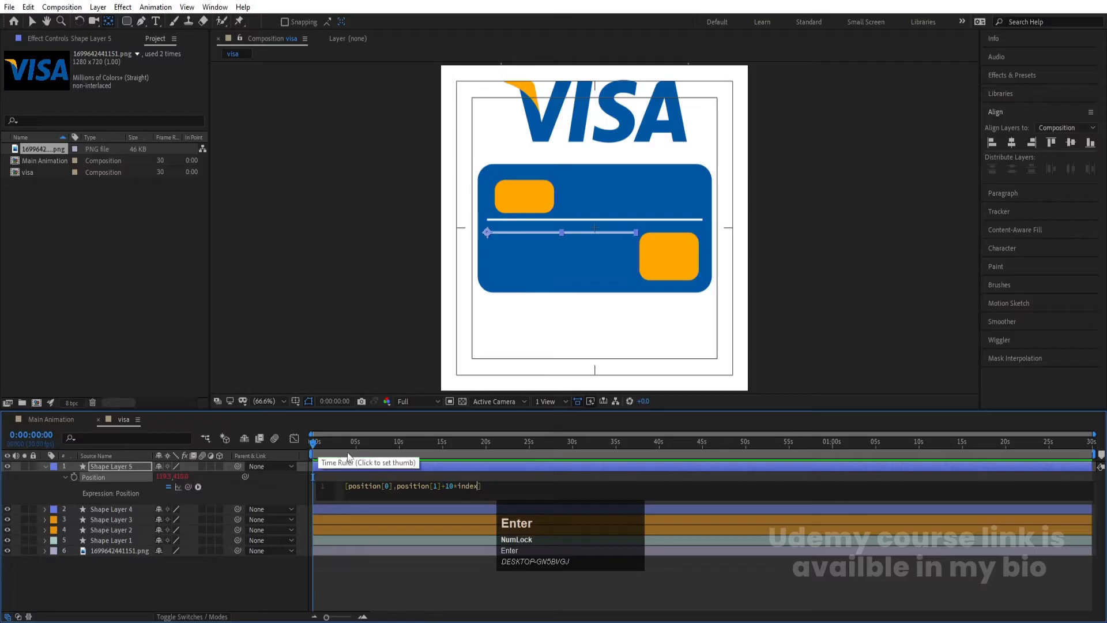
{"action": "left_click", "coordinate": [409, 476]}
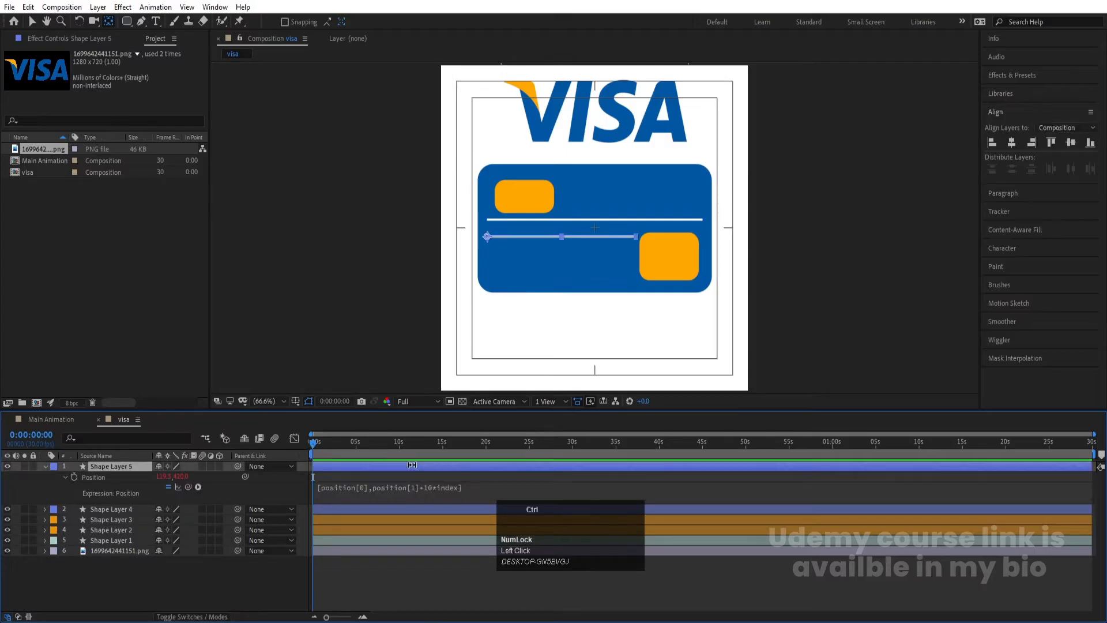
Duplicate the shorter line layer eleven times to build a stack of evenly spaced lines down to Shape Layer 16
{"action": "key", "text": "ctrl+d"}
{"action": "key", "text": "ctrl+d"}
{"action": "key", "text": "ctrl+d"}
{"action": "key", "text": "ctrl+d"}
{"action": "key", "text": "ctrl+d"}
{"action": "key", "text": "ctrl+d"}
{"action": "key", "text": "ctrl+d"}
{"action": "key", "text": "ctrl+d"}
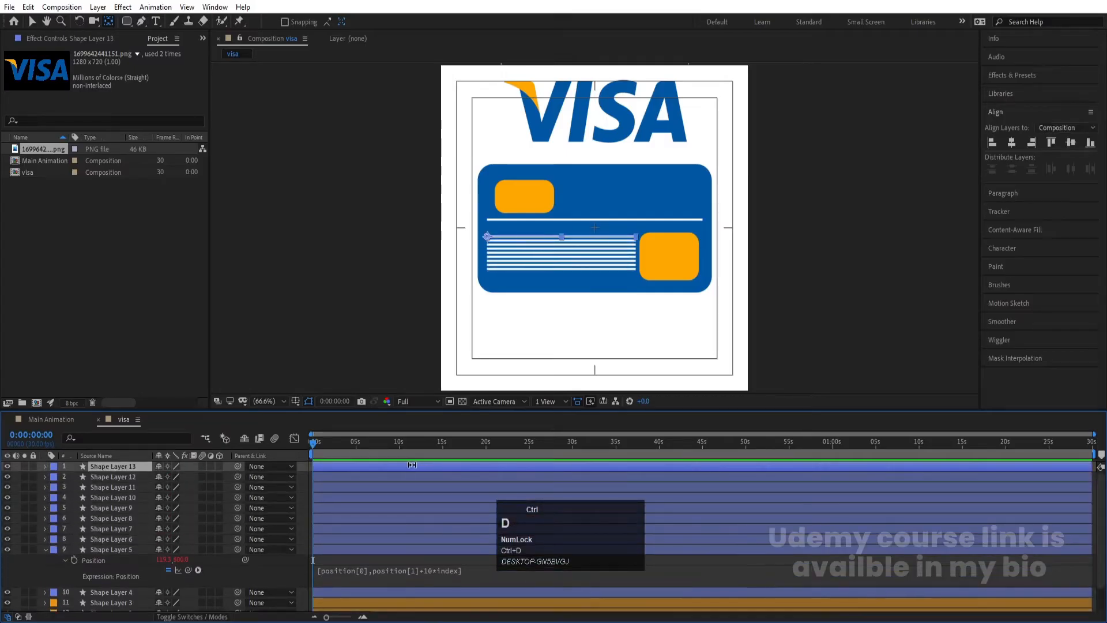
{"action": "key", "text": "ctrl+d"}
{"action": "key", "text": "ctrl+d"}
{"action": "key", "text": "ctrl+d"}
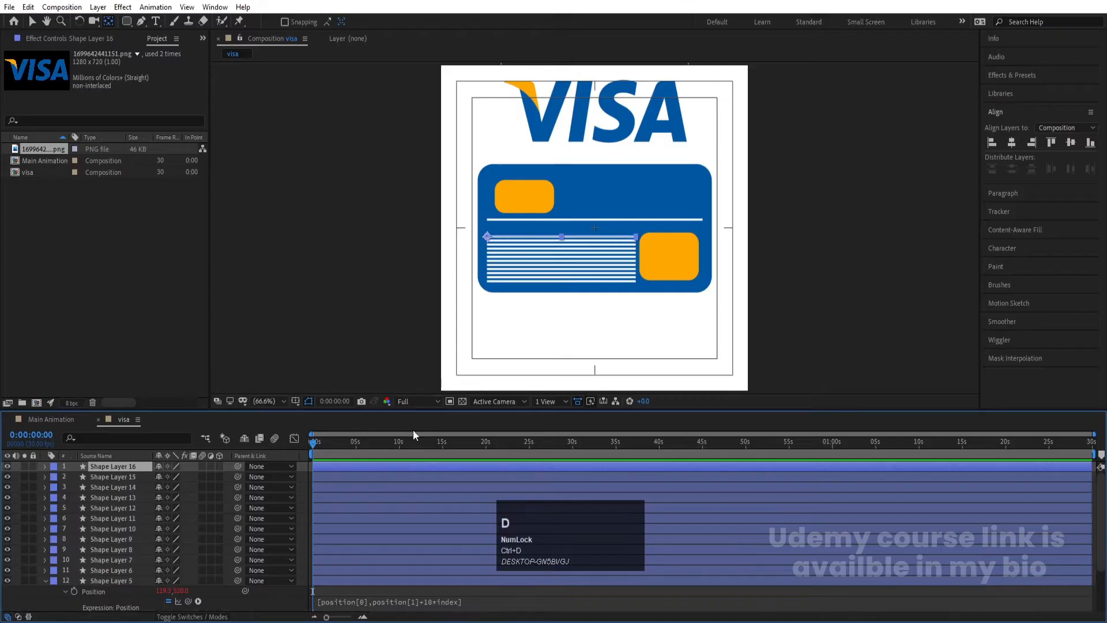
Shift all the short line layers up together until Shape Layer 16's Y position is 414, then collapse their properties
{"action": "left_click", "coordinate": [102, 579], "text": "shift"}
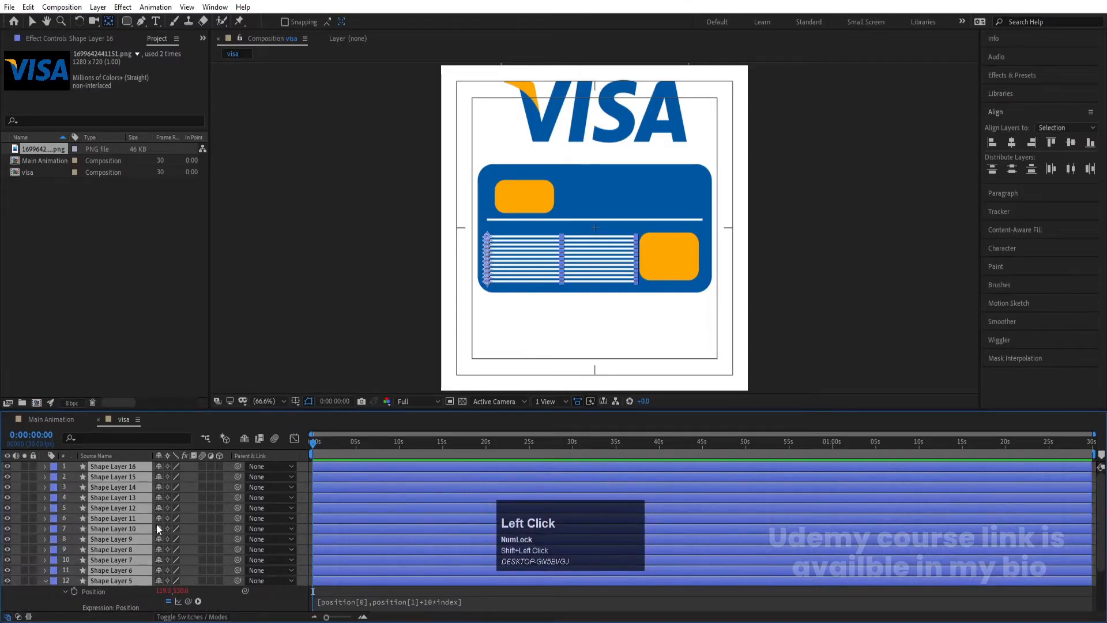
{"action": "key", "text": "p"}
{"action": "left_click_drag", "start_coordinate": [183, 481], "coordinate": [176, 480]}
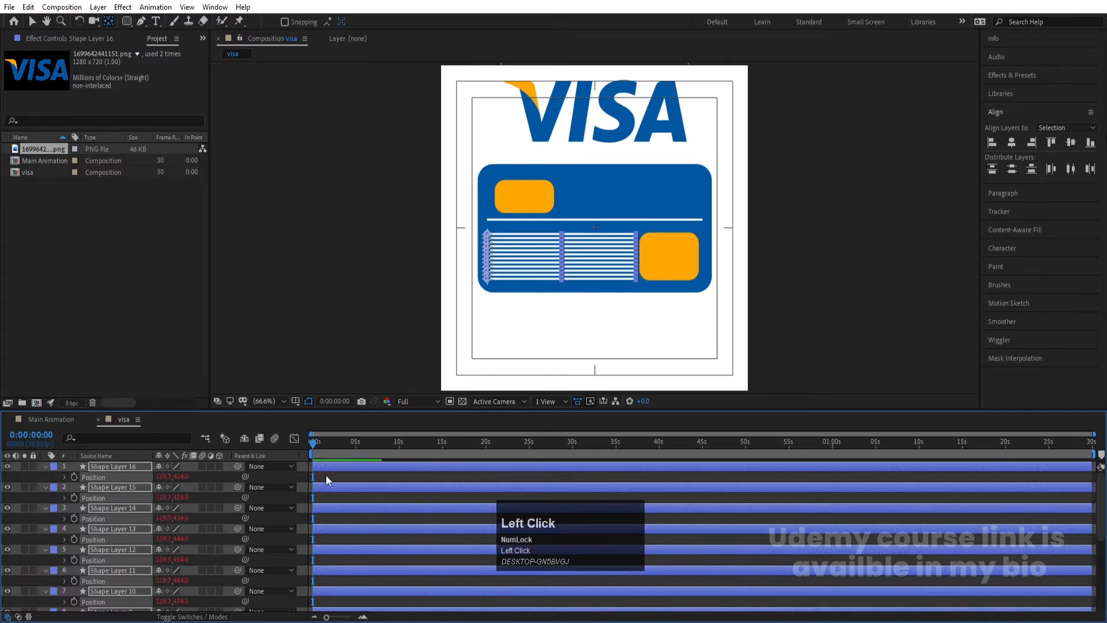
{"action": "left_click", "coordinate": [326, 475]}
{"action": "key", "text": "u"}
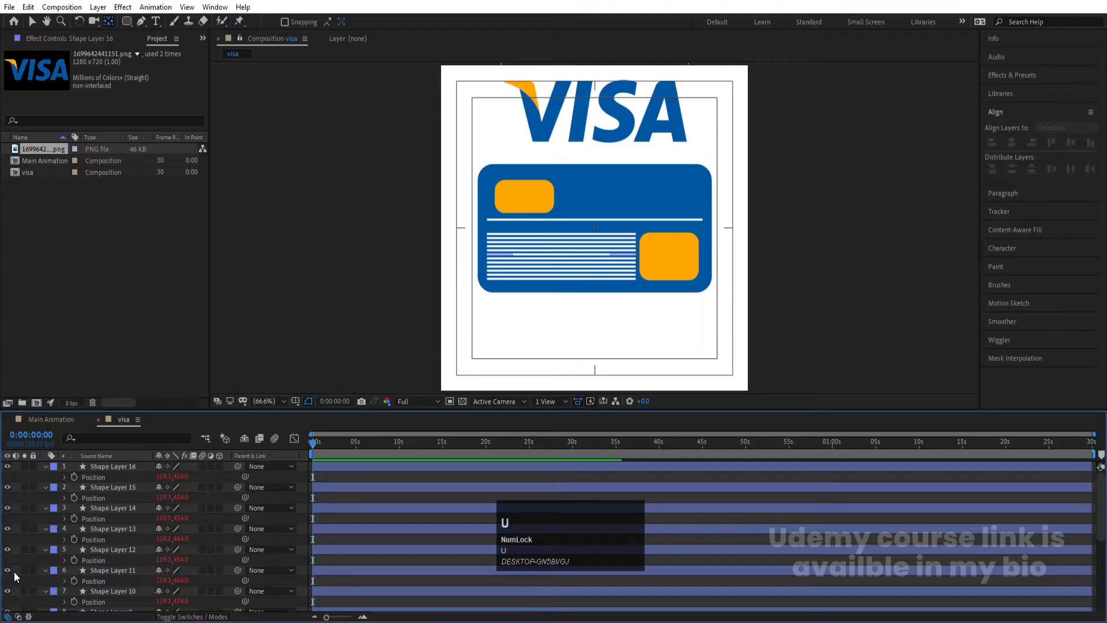
Delete the VISA logo image layer from the composition
{"action": "key", "text": "v"}
{"action": "left_click", "coordinate": [649, 91]}
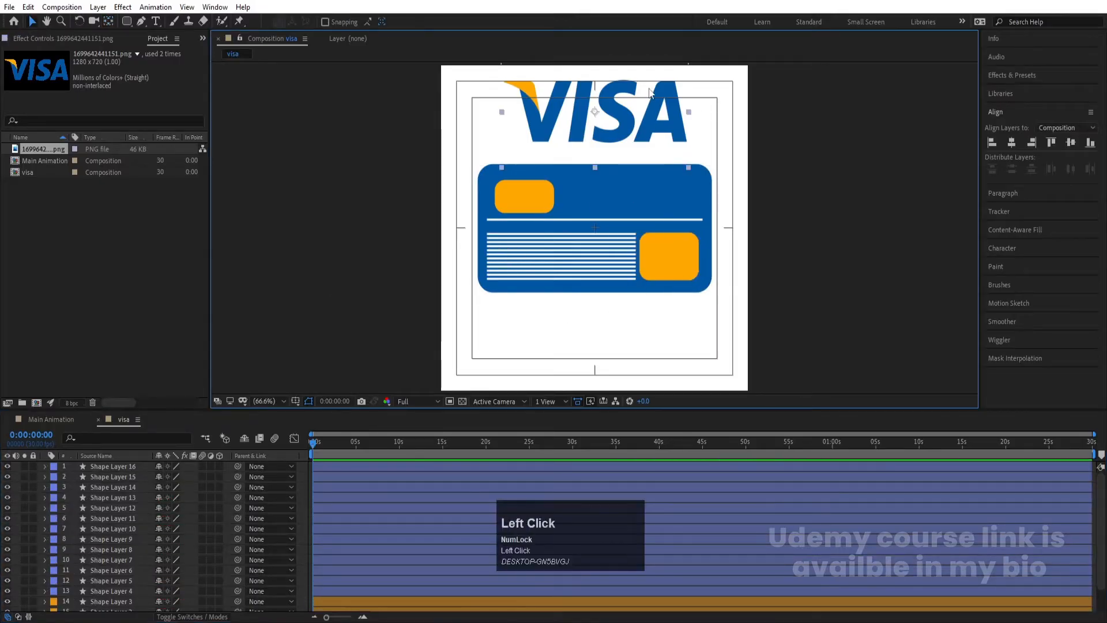
{"action": "key", "text": "Delete"}
Duplicate the blue card shape layer and set the duplicate's fill to None
{"action": "left_click", "coordinate": [639, 183]}
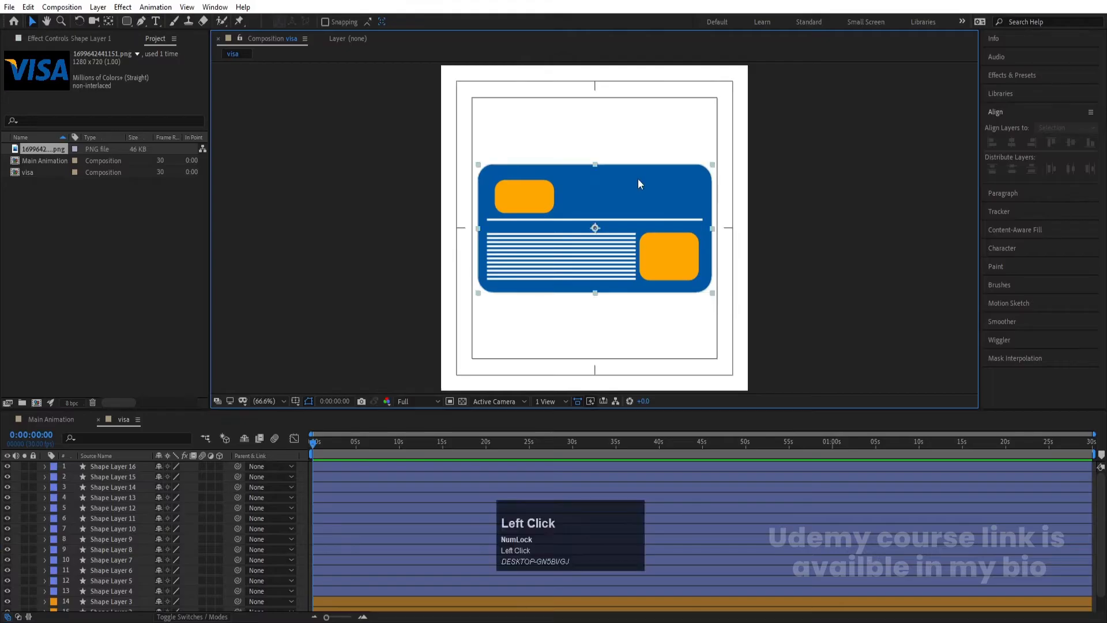
{"action": "key", "text": "ctrl+d"}
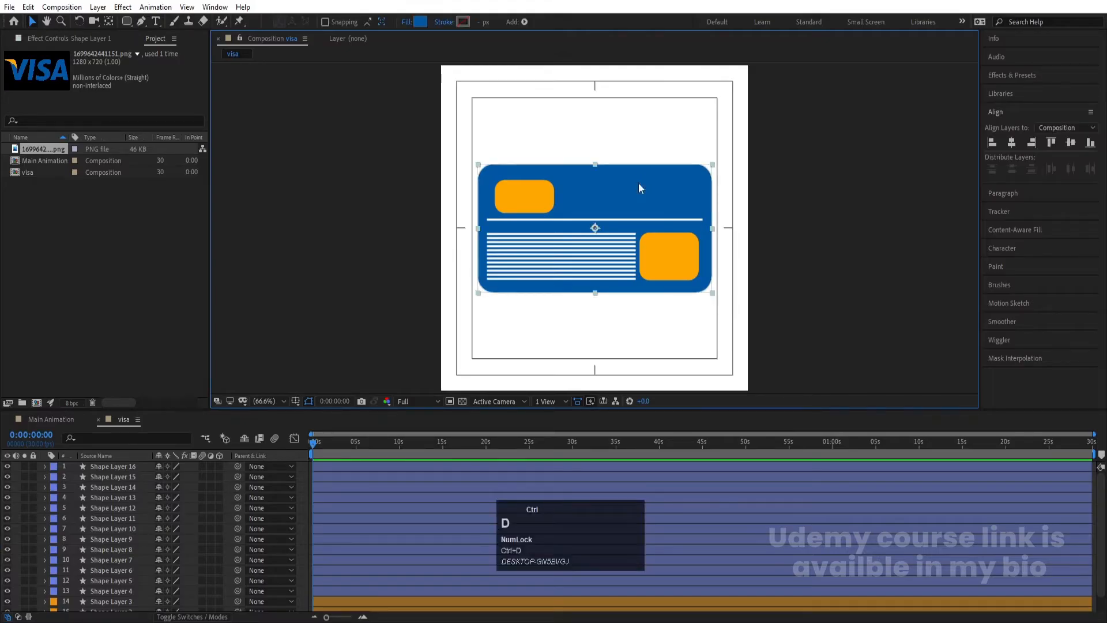
{"action": "scroll", "coordinate": [292, 585], "scroll_direction": "down", "scroll_amount": 3}
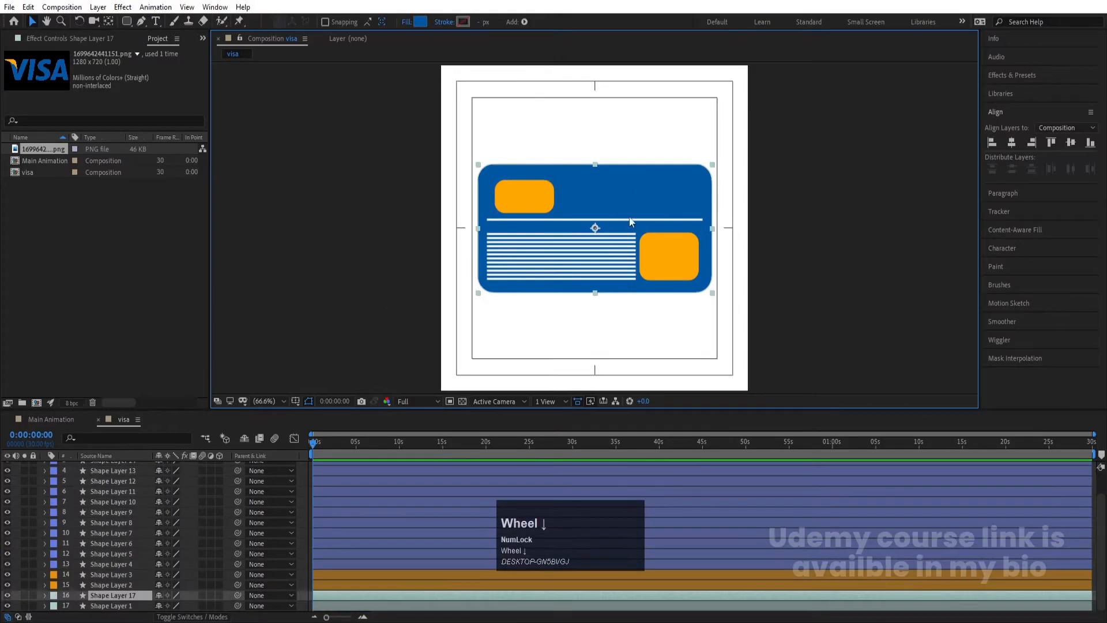
{"action": "left_click", "coordinate": [406, 22]}
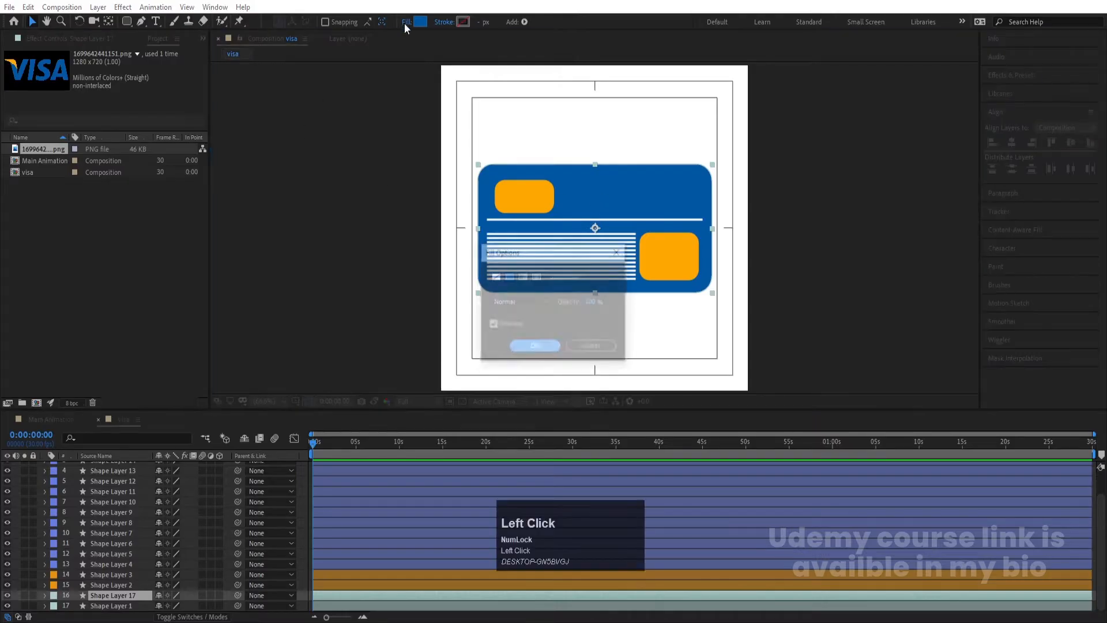
{"action": "left_click", "coordinate": [494, 277]}
{"action": "left_click", "coordinate": [534, 347]}
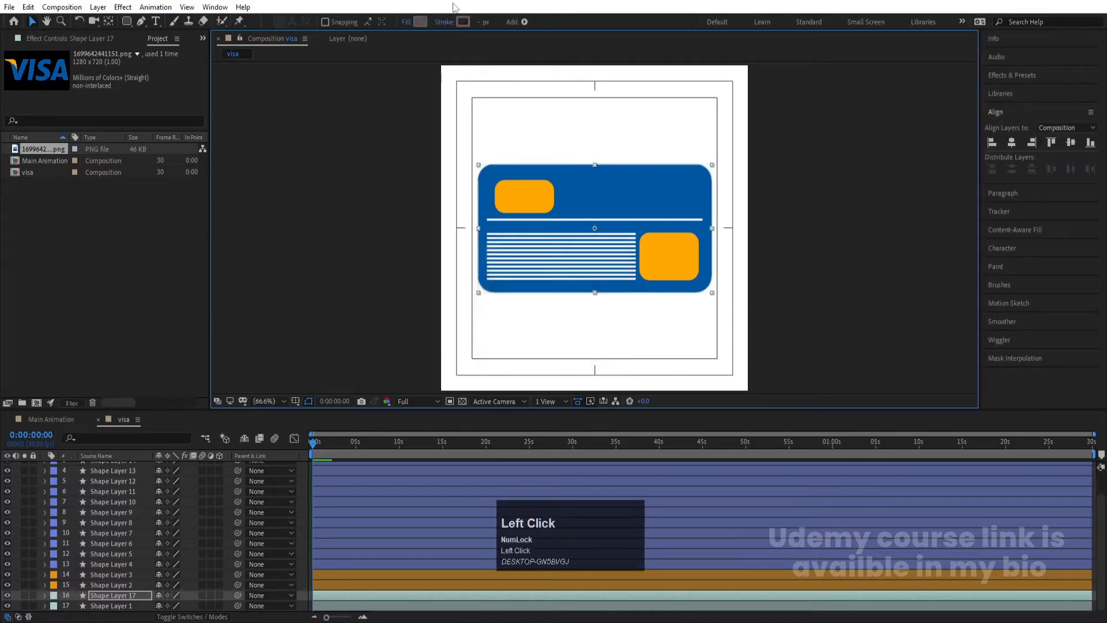
Give Shape Layer 17 a 5 px stroke in the card's blue (0056A3), sampled from the card
{"action": "left_click", "coordinate": [467, 22]}
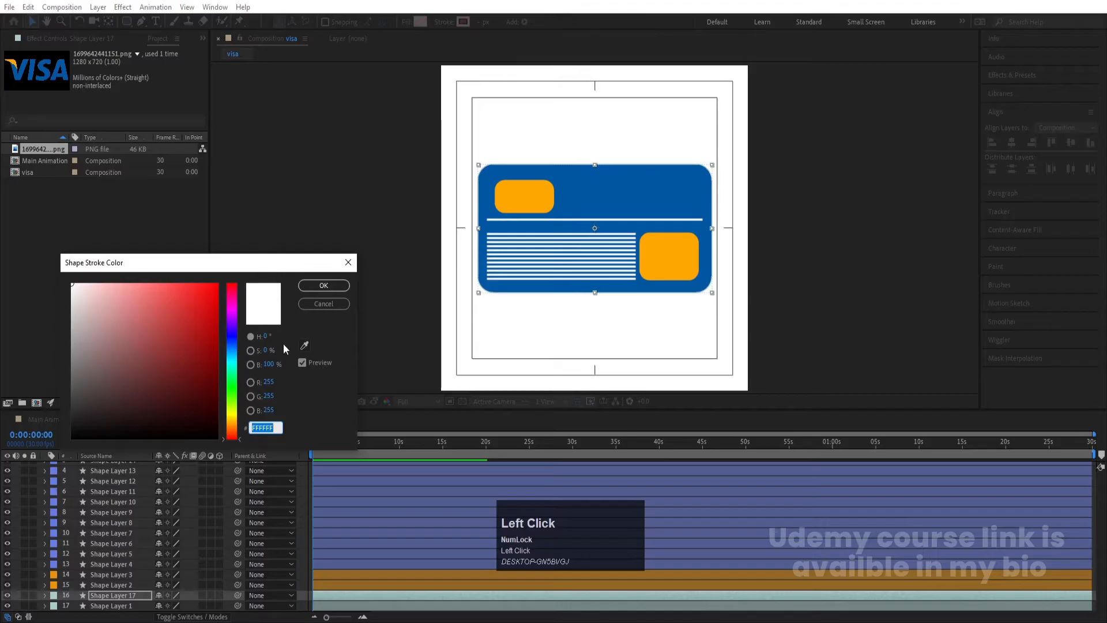
{"action": "left_click", "coordinate": [305, 348]}
{"action": "left_click", "coordinate": [576, 194]}
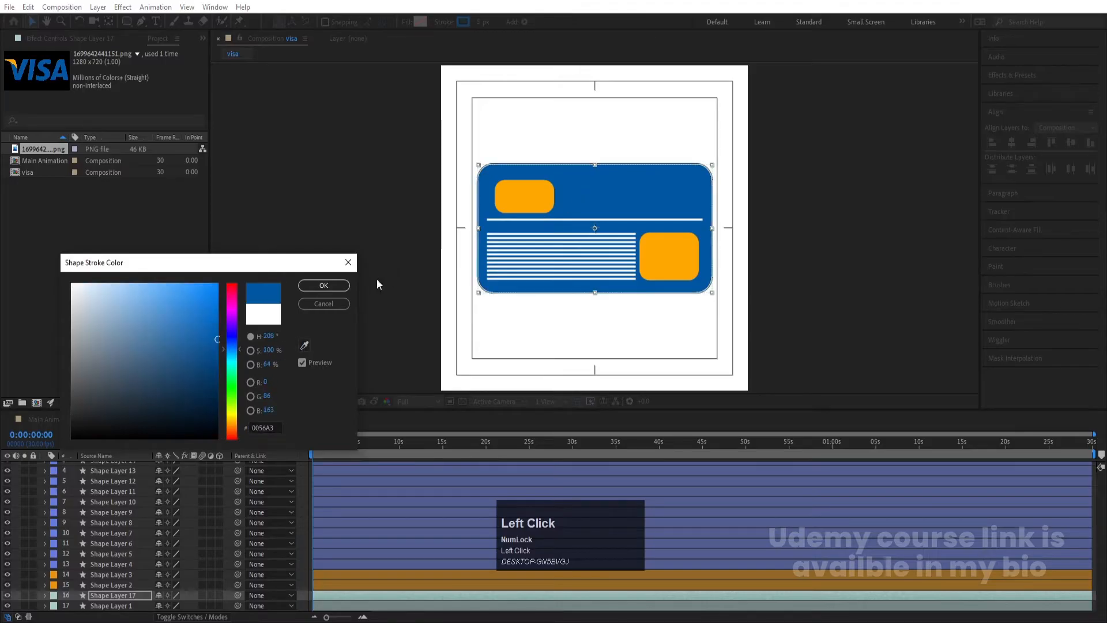
{"action": "left_click", "coordinate": [323, 285]}
Enlarge Shape Layer 17's rectangle size to about 649.4 by 357.2 so it outlines the card with a gap
{"action": "left_click", "coordinate": [91, 597]}
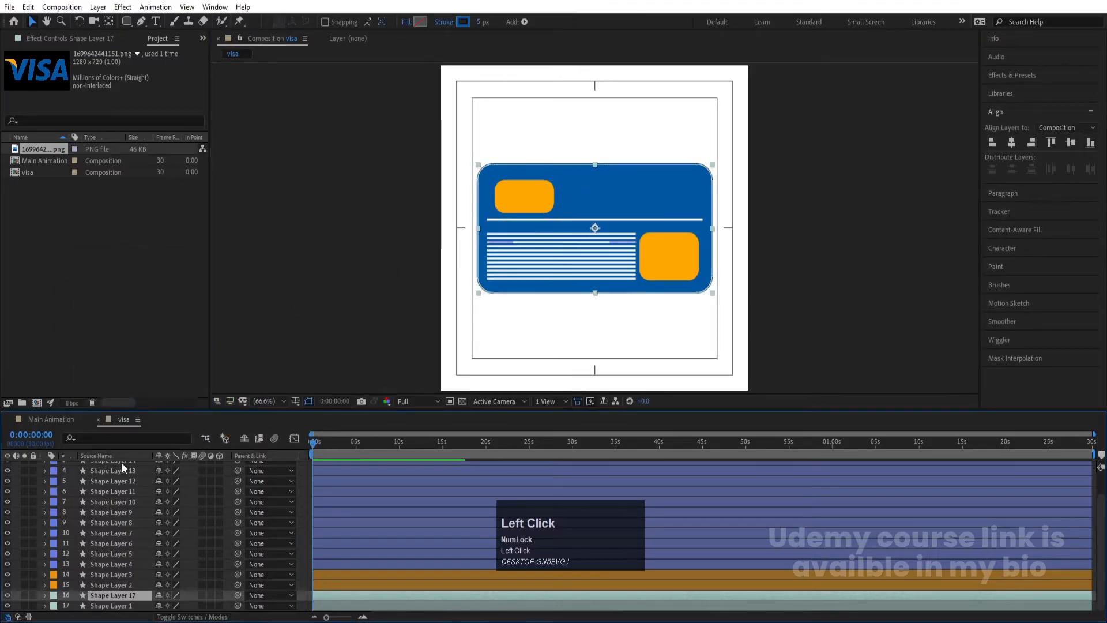
{"action": "left_click", "coordinate": [106, 439]}
{"action": "type", "text": "size"}
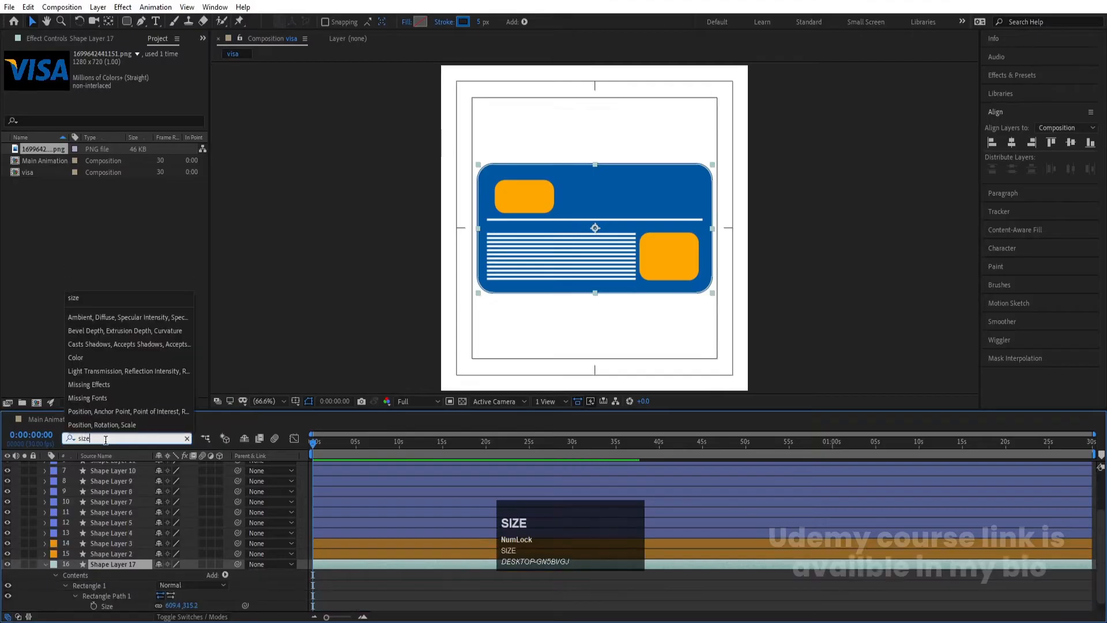
{"action": "left_click", "coordinate": [203, 586]}
{"action": "scroll", "coordinate": [255, 591], "scroll_direction": "down", "scroll_amount": 2}
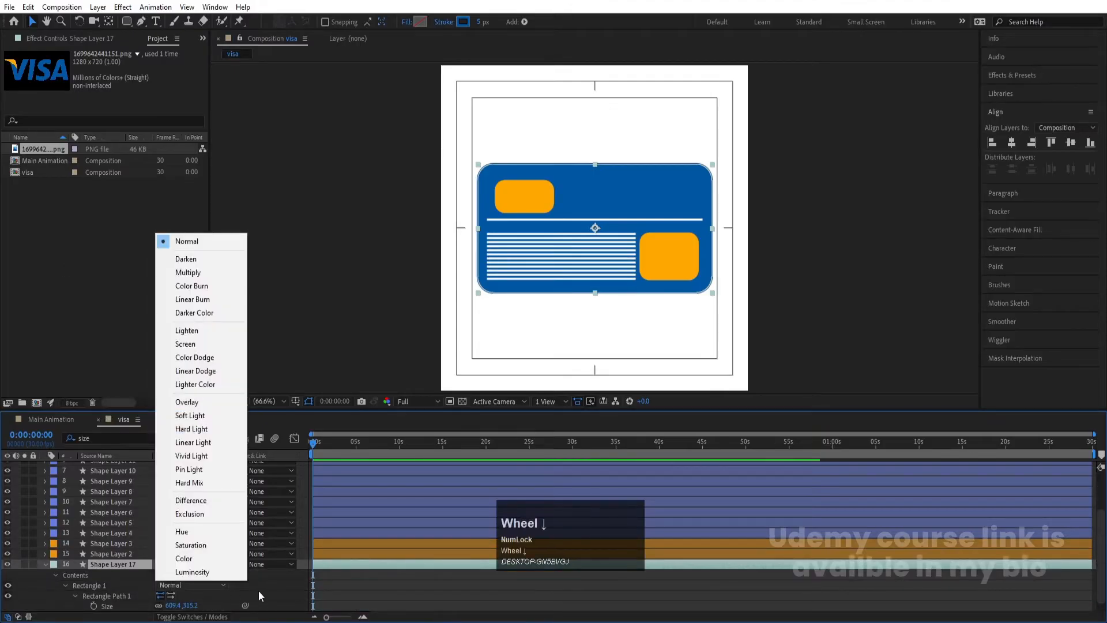
{"action": "left_click_drag", "start_coordinate": [173, 595], "coordinate": [237, 594]}
{"action": "left_click", "coordinate": [350, 573]}
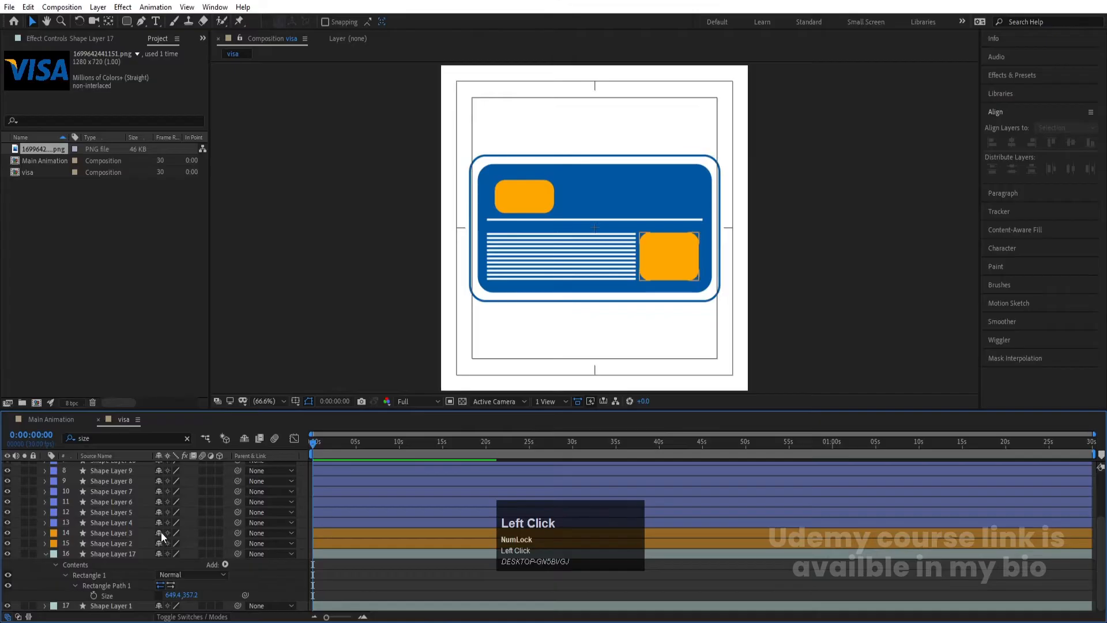
Add Trim Paths to the outline layer Shape Layer 17 and set its End to 80%
{"action": "left_click", "coordinate": [137, 555]}
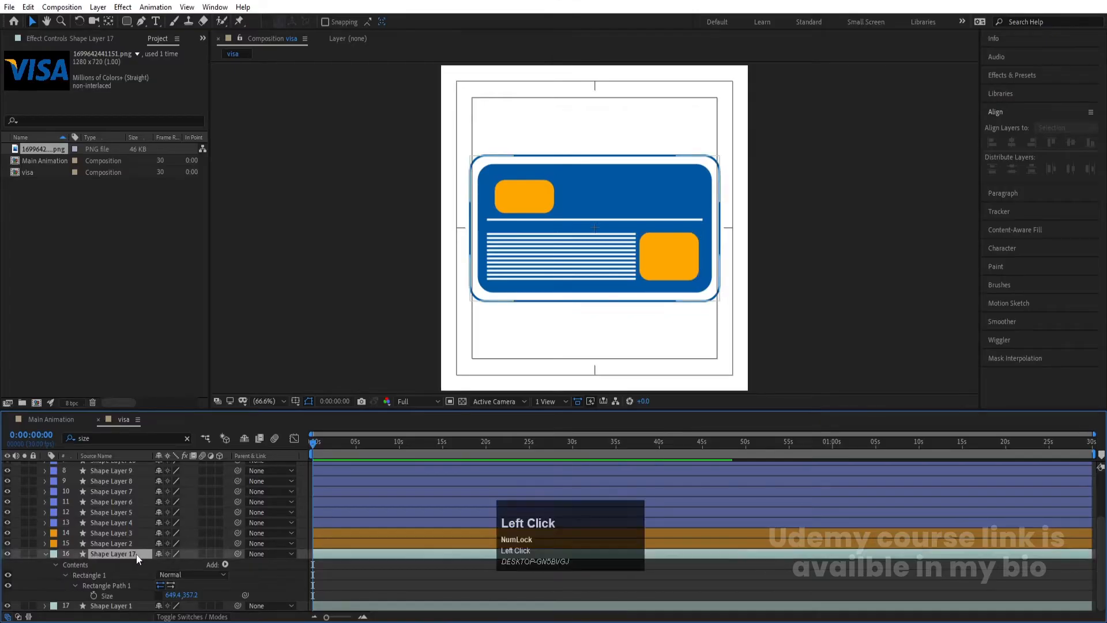
{"action": "left_click", "coordinate": [225, 564]}
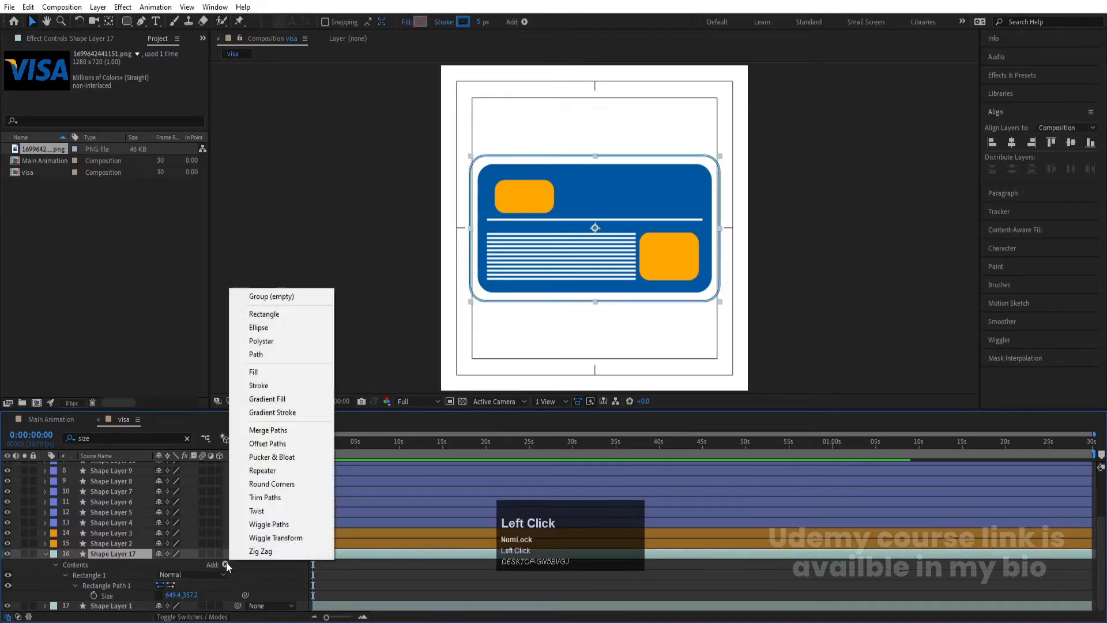
{"action": "left_click", "coordinate": [261, 500]}
{"action": "scroll", "coordinate": [80, 576], "scroll_direction": "down", "scroll_amount": 2}
{"action": "left_click", "coordinate": [65, 564]}
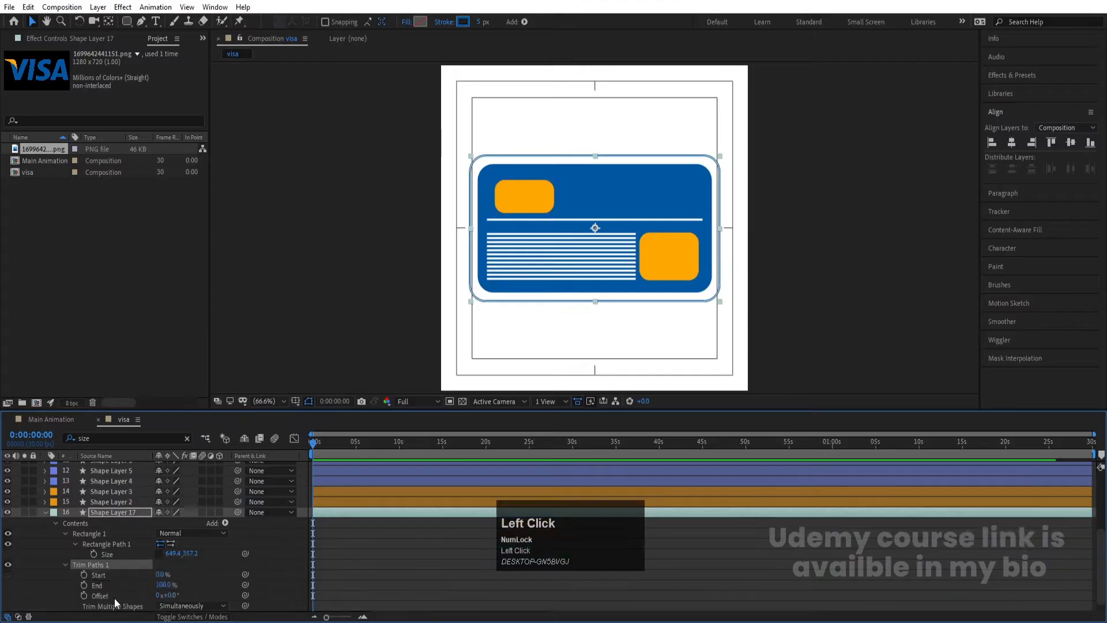
{"action": "type", "text": "80"}
{"action": "key", "text": "Return"}
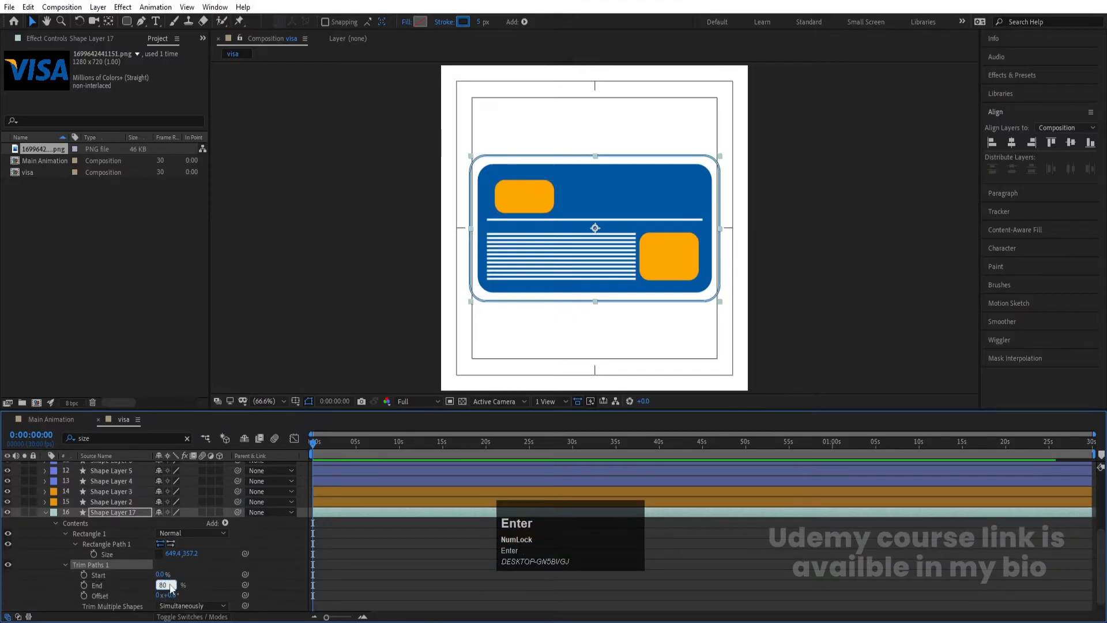
Add the expression time*40 to the outline's Trim Paths Offset and preview the motion
{"action": "left_click", "coordinate": [84, 595], "text": "alt"}
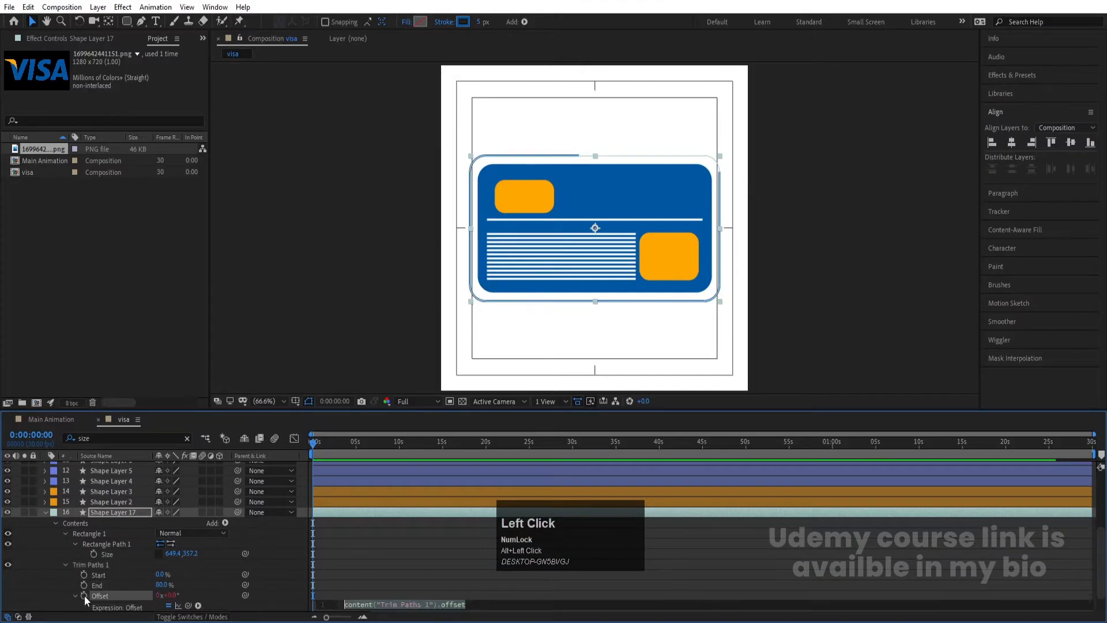
{"action": "type", "text": "tim"}
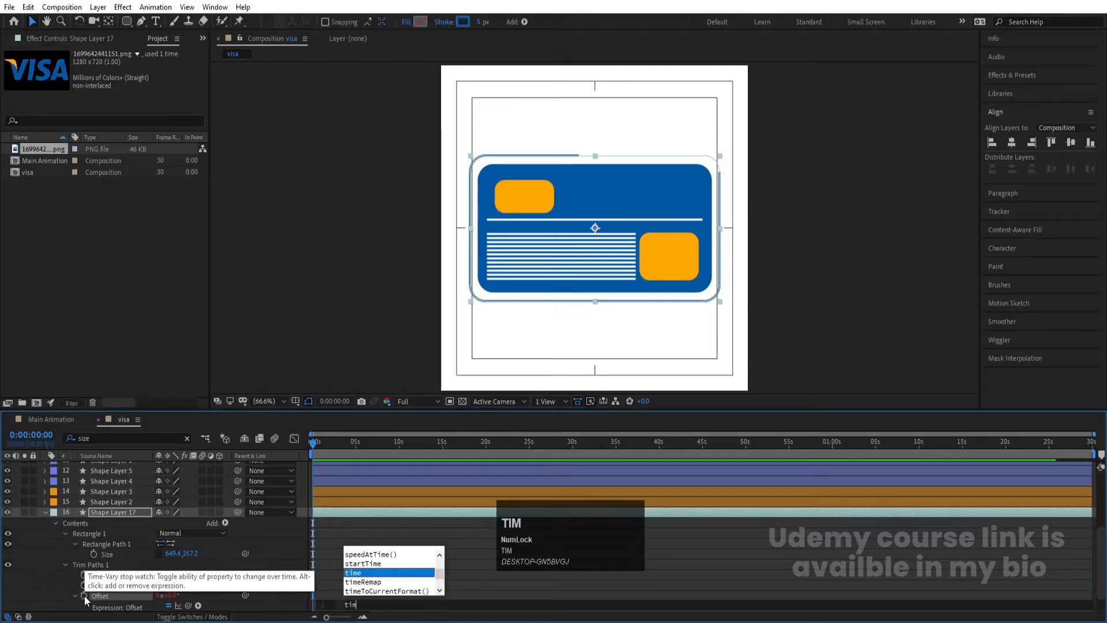
{"action": "key", "text": "Return"}
{"action": "type", "text": "*"}
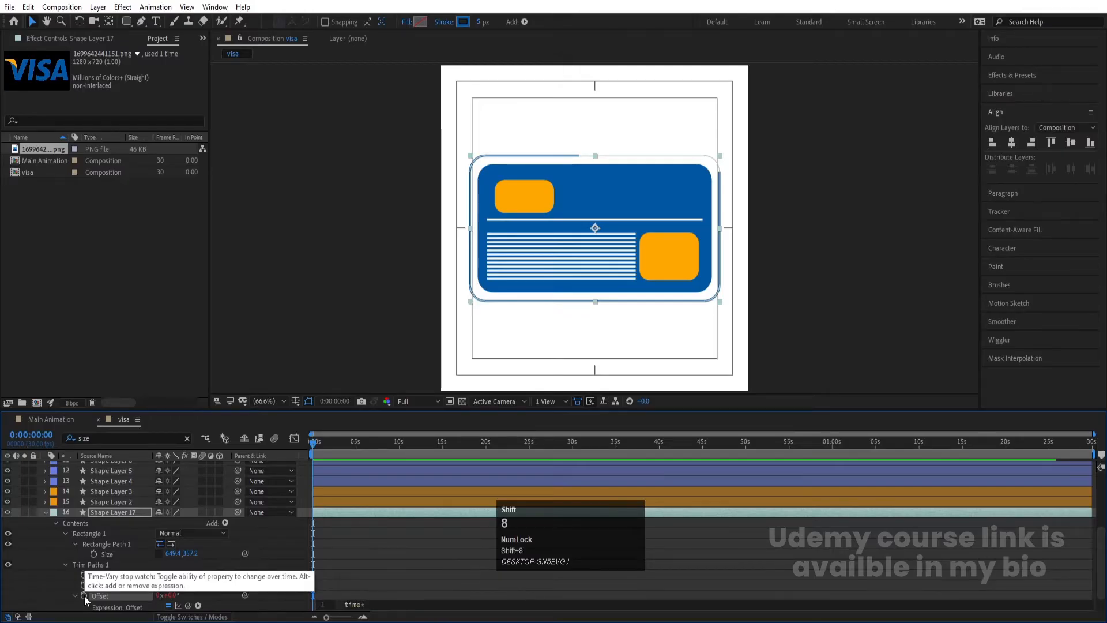
{"action": "type", "text": "40"}
{"action": "left_click", "coordinate": [365, 550]}
{"action": "key", "text": "space"}
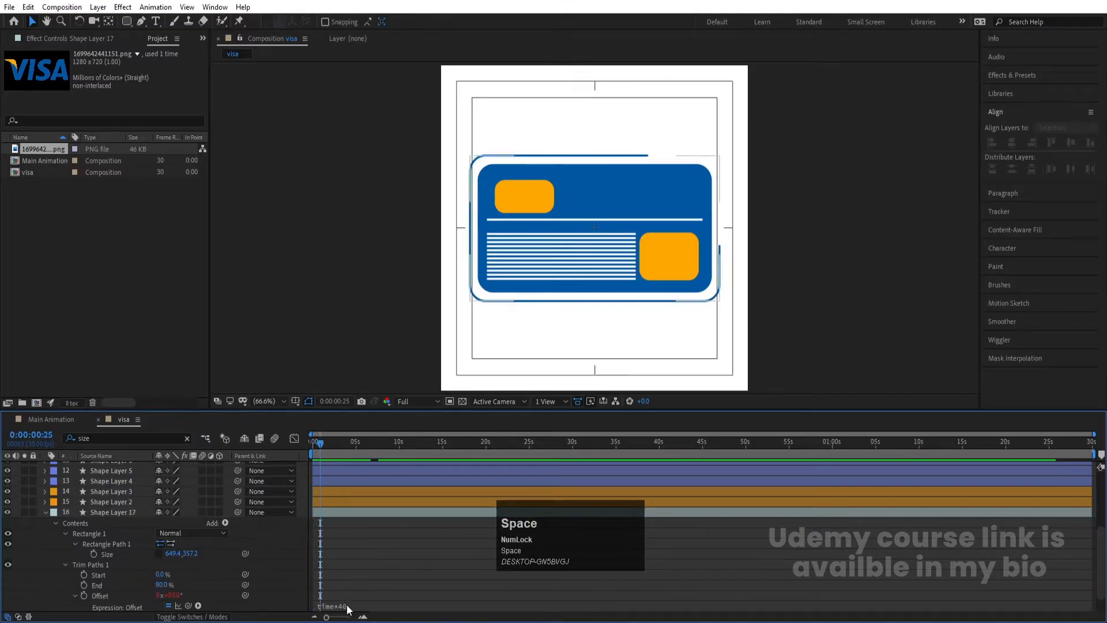
Change the Trim Paths Offset expression to time*100, preview it, and collapse the layer properties
{"action": "left_click", "coordinate": [369, 604]}
{"action": "left_click", "coordinate": [394, 546]}
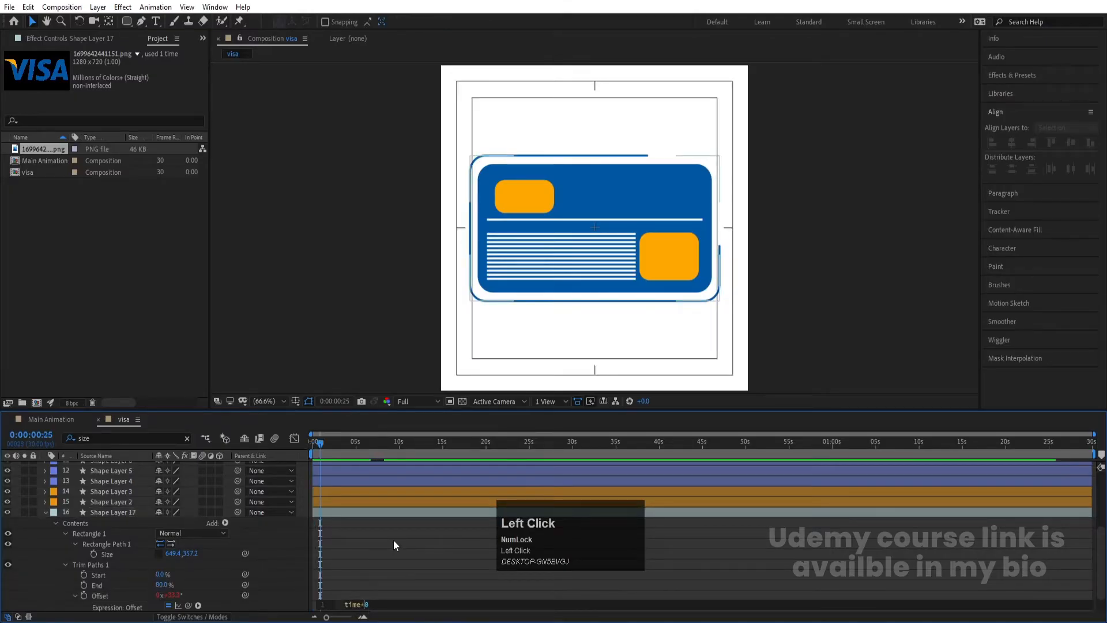
{"action": "type", "text": "10"}
{"action": "left_click", "coordinate": [401, 543]}
{"action": "key", "text": "space"}
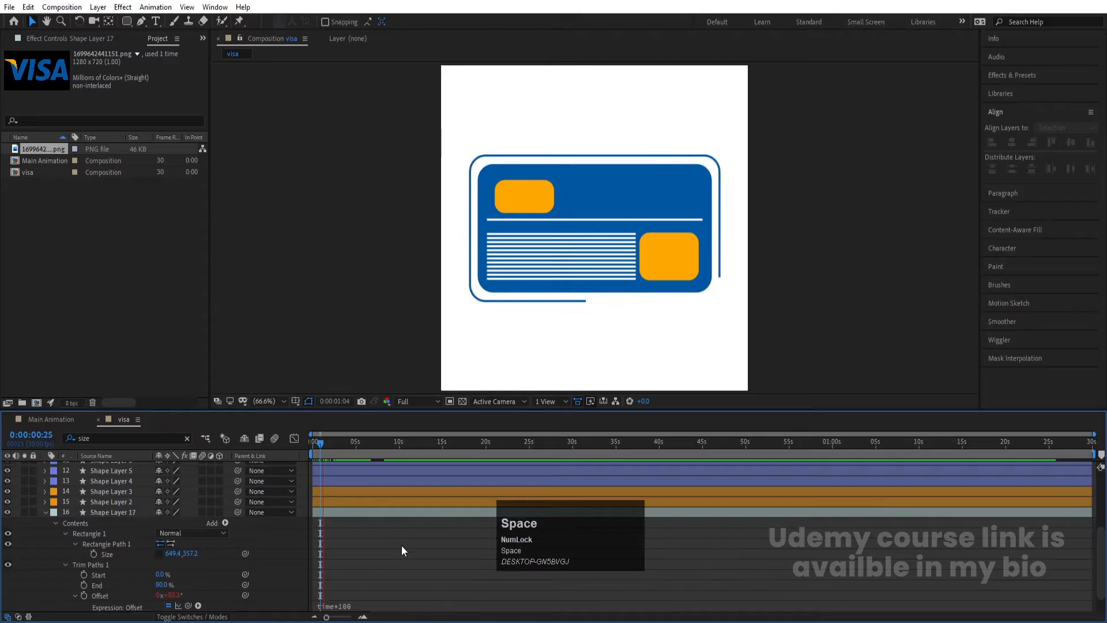
{"action": "key", "text": "u"}
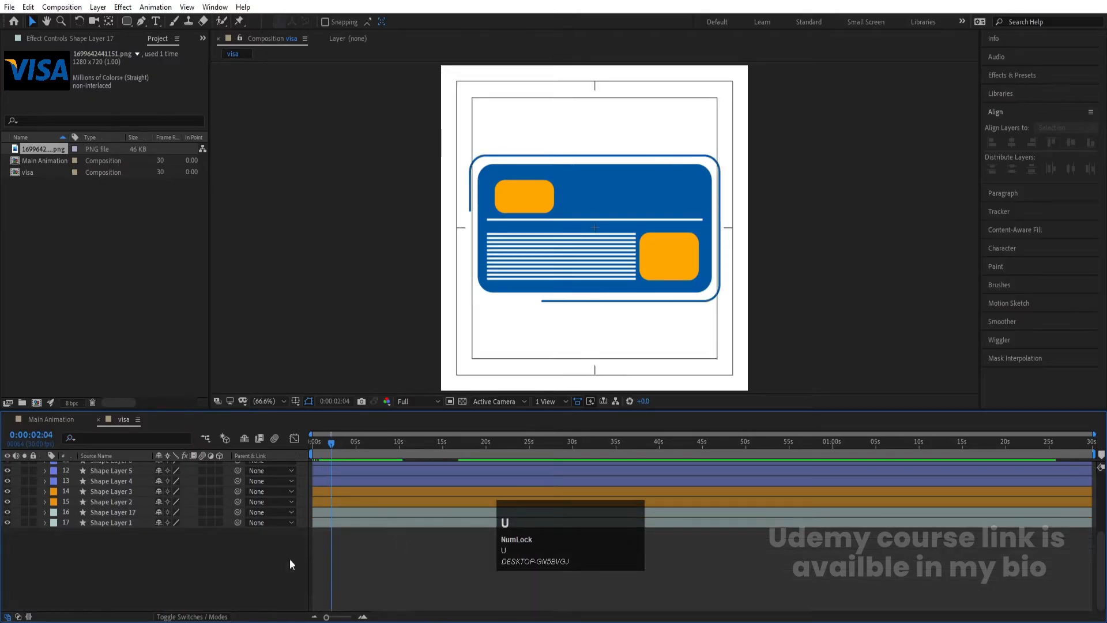
Set the card outline's stroke width to 2 px, preview it, and return to the first frame
{"action": "left_click", "coordinate": [113, 513]}
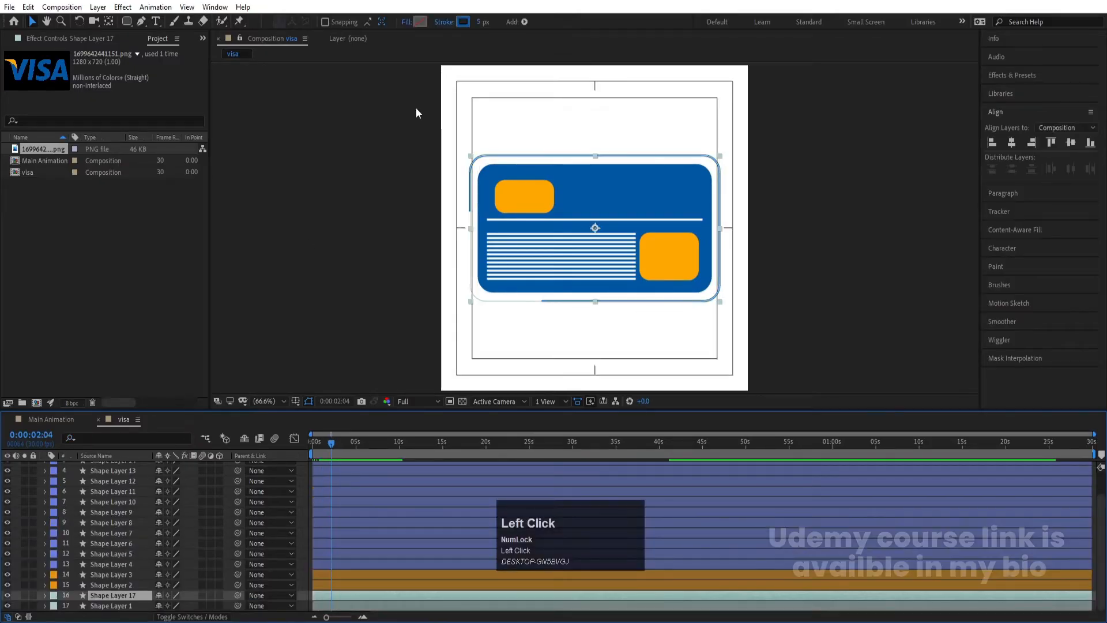
{"action": "left_click", "coordinate": [478, 22]}
{"action": "type", "text": "2"}
{"action": "key", "text": "Return"}
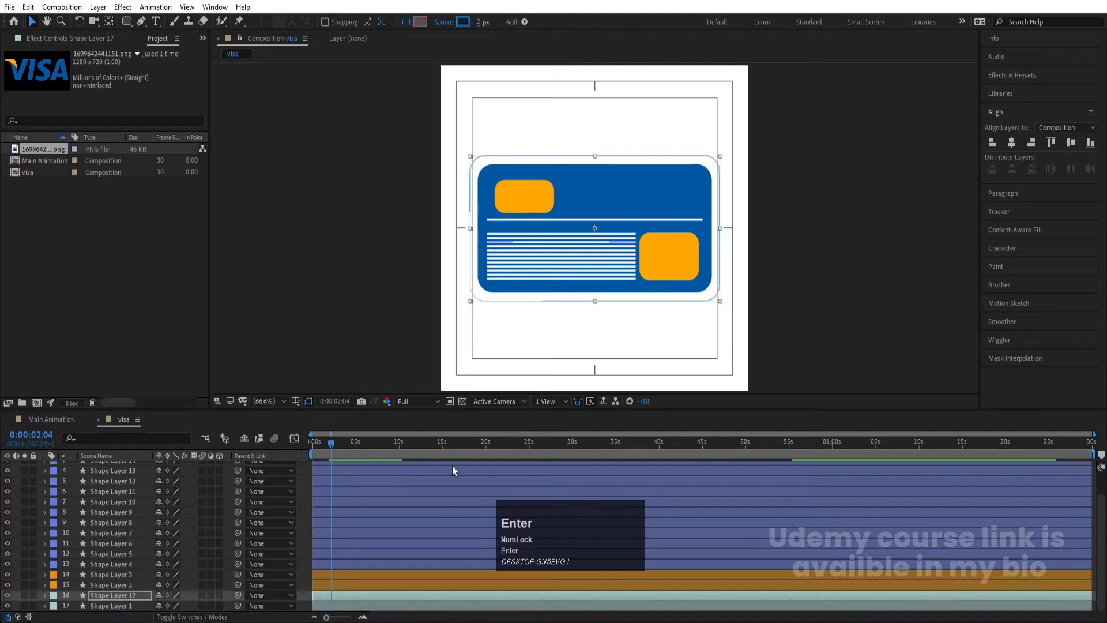
{"action": "left_click", "coordinate": [304, 468]}
{"action": "key", "text": "space"}
{"action": "left_click_drag", "start_coordinate": [372, 446], "coordinate": [257, 465]}
{"action": "key", "text": "u"}
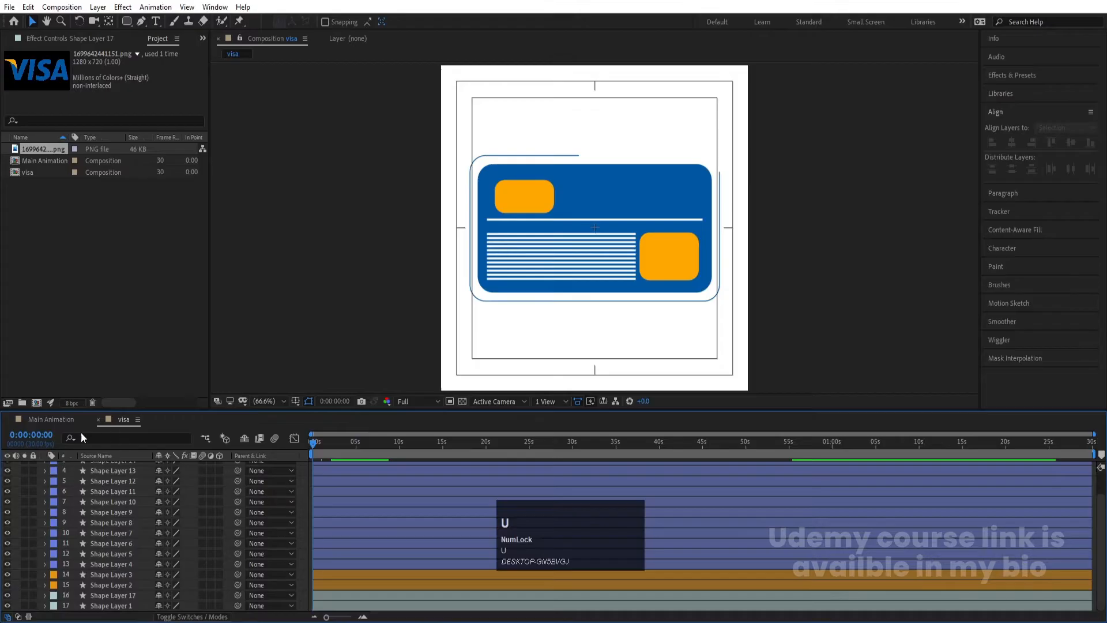
Place the visa composition in the Main Animation composition above the logo image and scale it to 78%
{"action": "left_click", "coordinate": [68, 419]}
{"action": "left_click_drag", "start_coordinate": [31, 171], "coordinate": [165, 478]}
{"action": "key", "text": "s"}
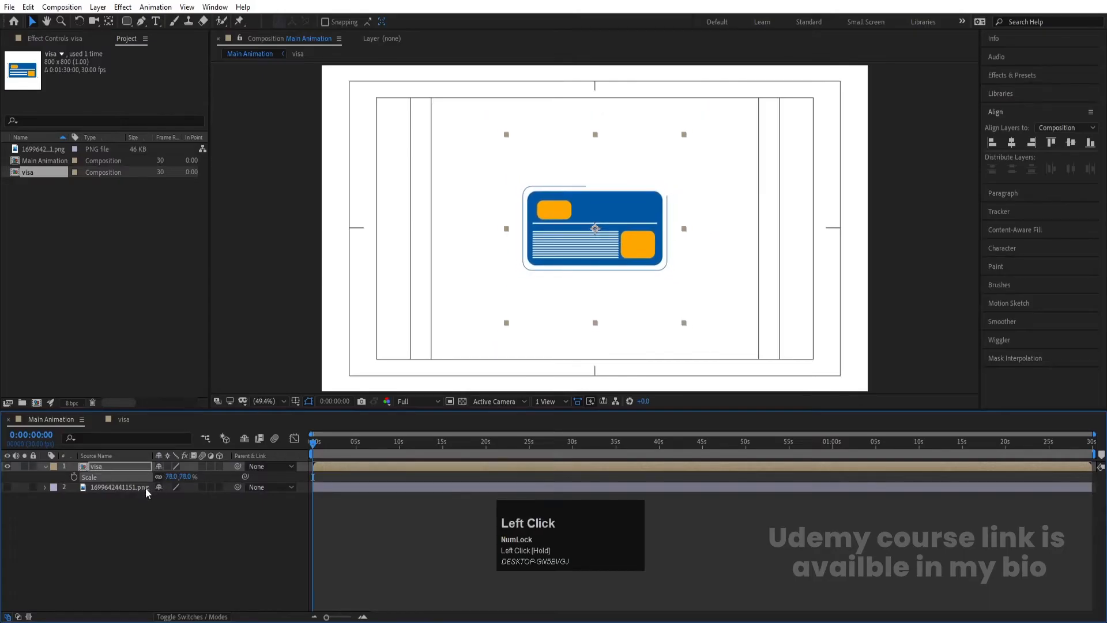
Move the visa layer down to Y position 824 and set a Position keyframe at frame 0
{"action": "key", "text": "p"}
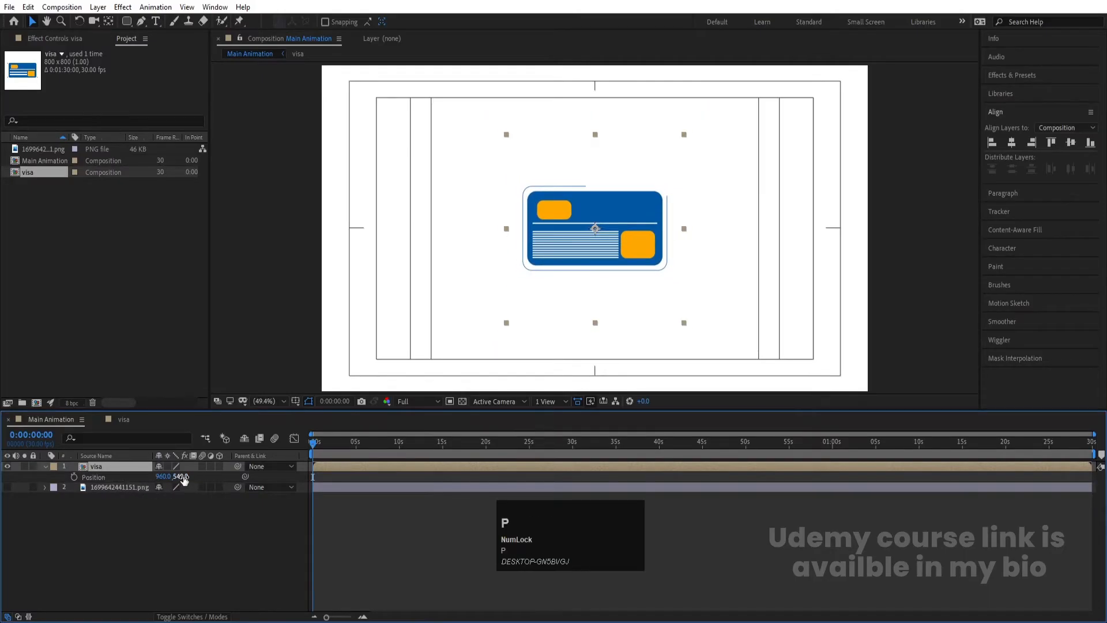
{"action": "left_click_drag", "start_coordinate": [183, 478], "coordinate": [210, 479]}
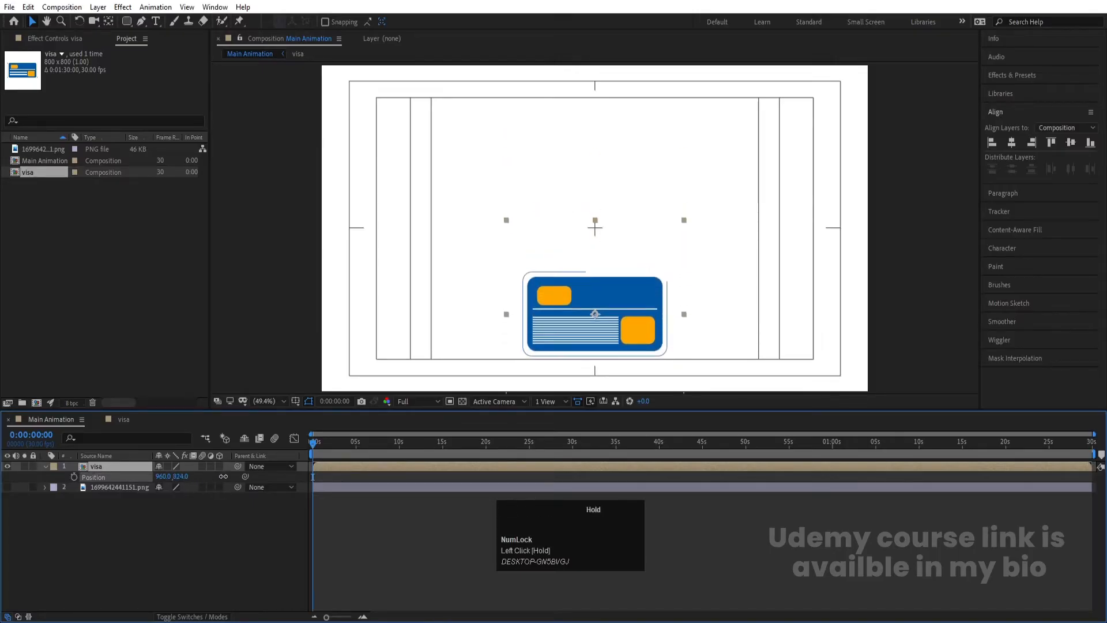
{"action": "left_click", "coordinate": [74, 477]}
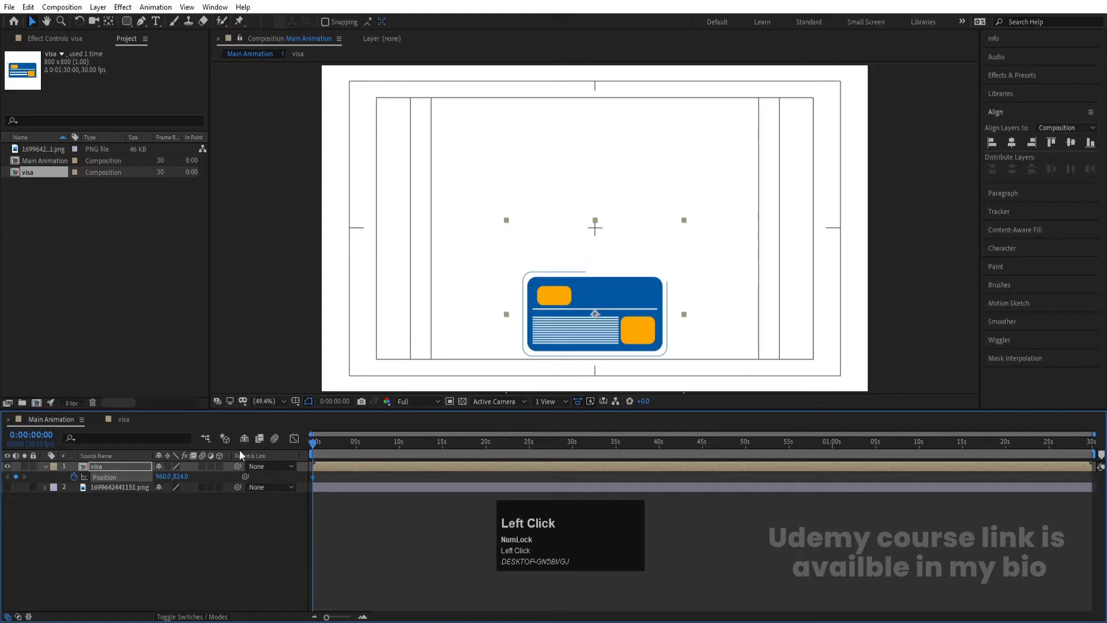
Add a Position keyframe at 0:00:00:20 with the visa layer moved straight up to about Y 202
{"action": "key", "text": "equal"}
{"action": "key", "text": "equal"}
{"action": "key", "text": "equal"}
{"action": "key", "text": "equal"}
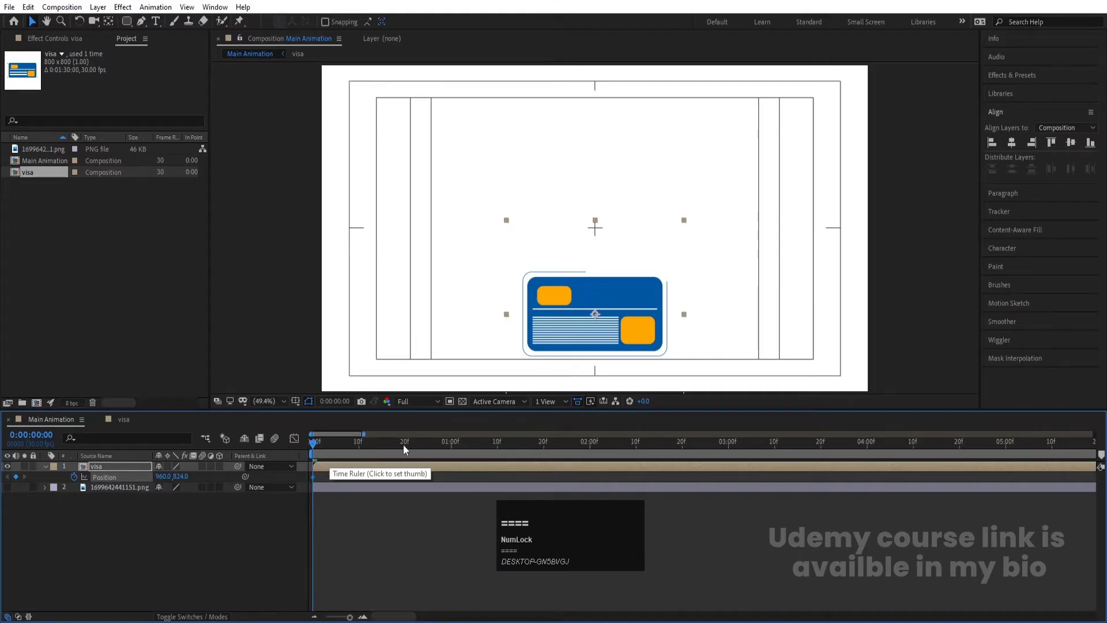
{"action": "left_click", "coordinate": [403, 444]}
{"action": "mouse_move", "coordinate": [612, 312]}
{"action": "left_mouse_down"}
{"action": "mouse_move", "coordinate": [620, 181]}
{"action": "mouse_move", "coordinate": [639, 142]}
{"action": "left_mouse_up"}
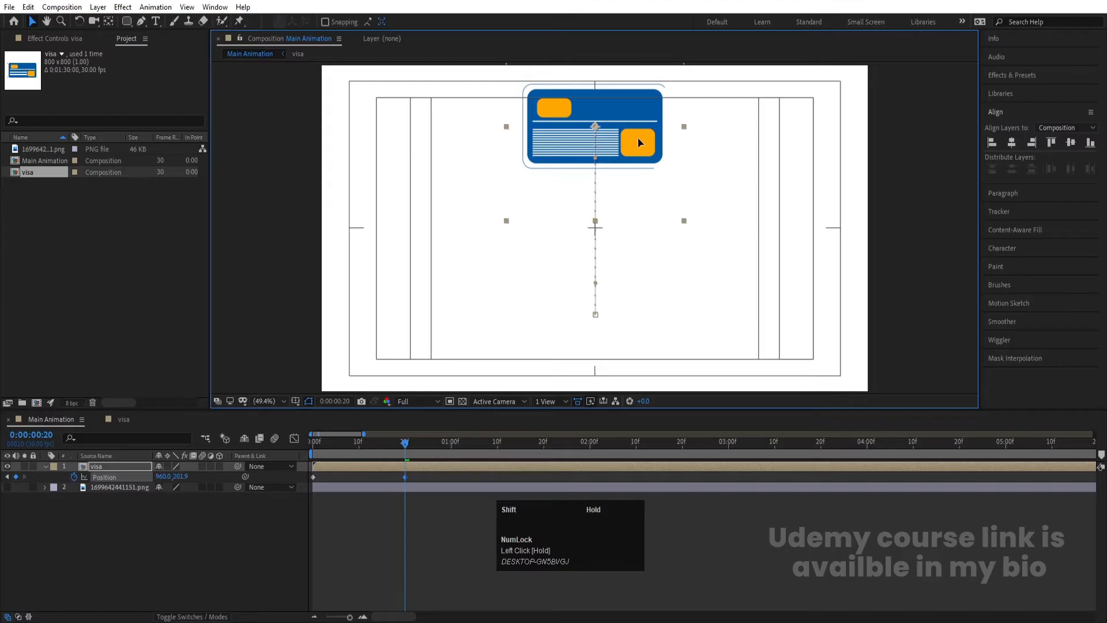
Add Position keyframes with the visa layer slightly below centre at about 0:00:01:06 and at Y 540 at 0:00:01:15
{"action": "left_click", "coordinate": [478, 445]}
{"action": "left_click_drag", "start_coordinate": [622, 187], "coordinate": [646, 291]}
{"action": "left_click_drag", "start_coordinate": [494, 441], "coordinate": [523, 449]}
{"action": "left_click", "coordinate": [181, 479]}
{"action": "type", "text": "540"}
{"action": "key", "text": "Return"}
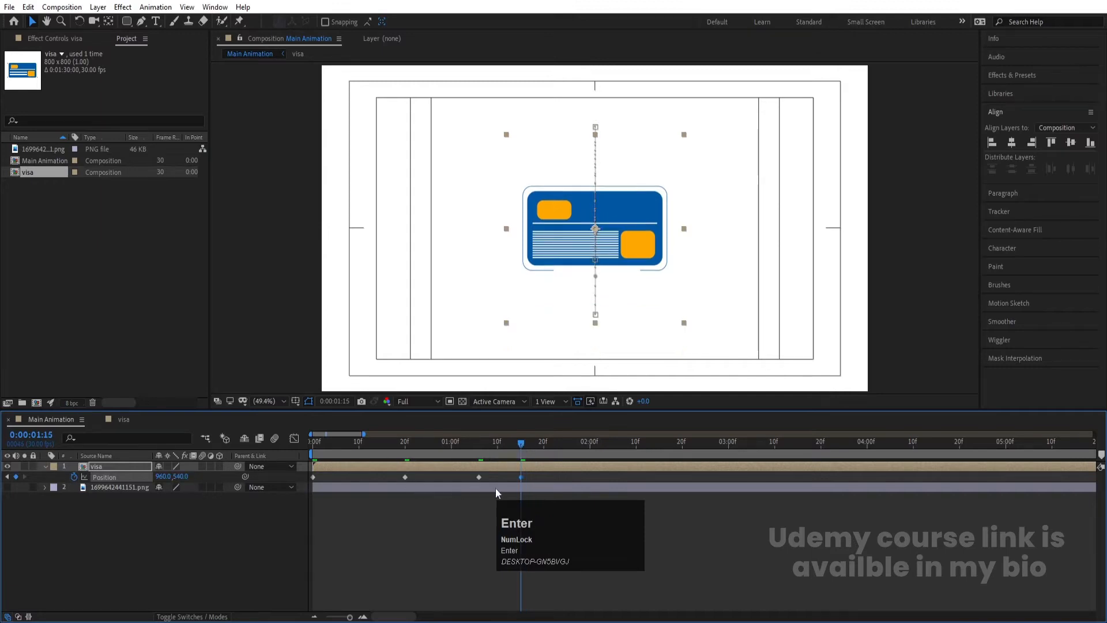
Apply Easy Ease to all four Position keyframes of the visa layer and preview the bounce from the start
{"action": "left_click_drag", "start_coordinate": [546, 474], "coordinate": [241, 490]}
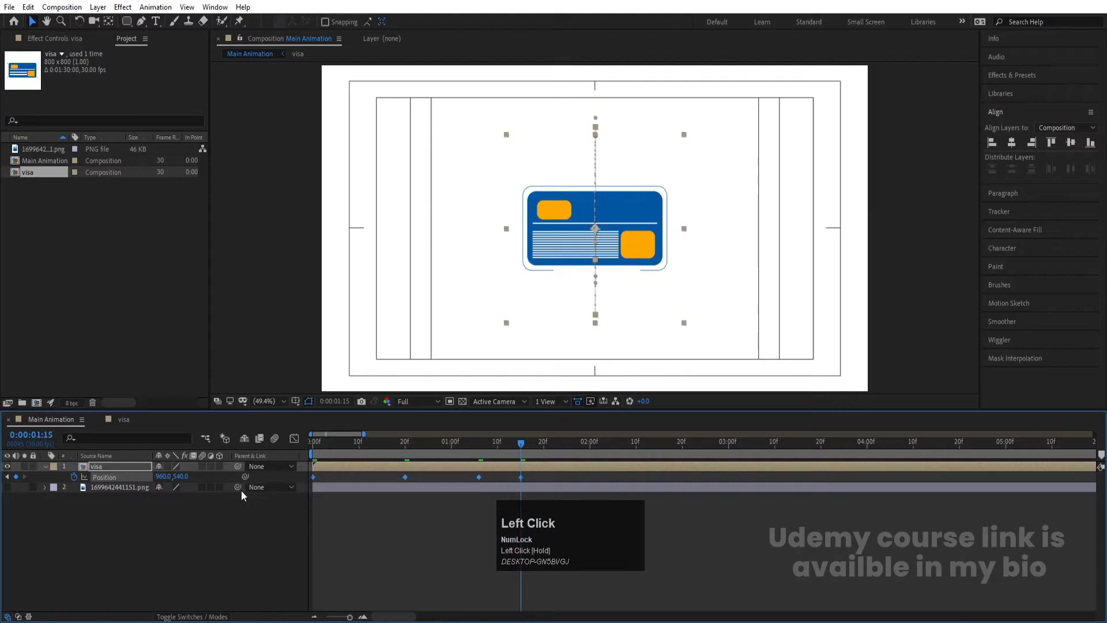
{"action": "key", "text": "F9"}
{"action": "left_click", "coordinate": [309, 444]}
{"action": "key", "text": "space"}
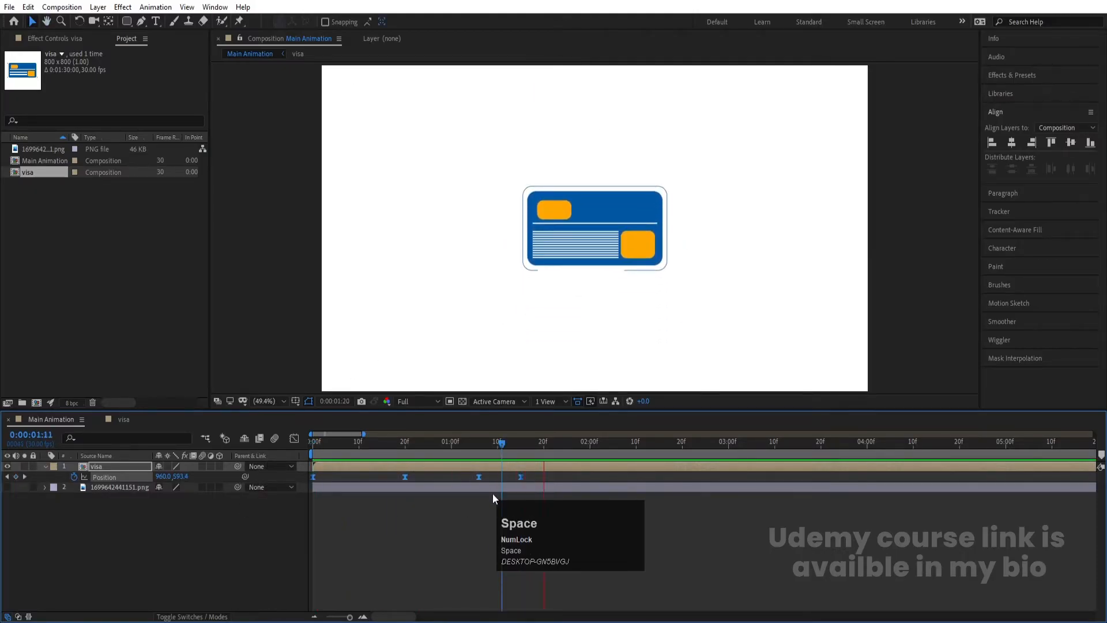
{"action": "right_click", "coordinate": [524, 476]}
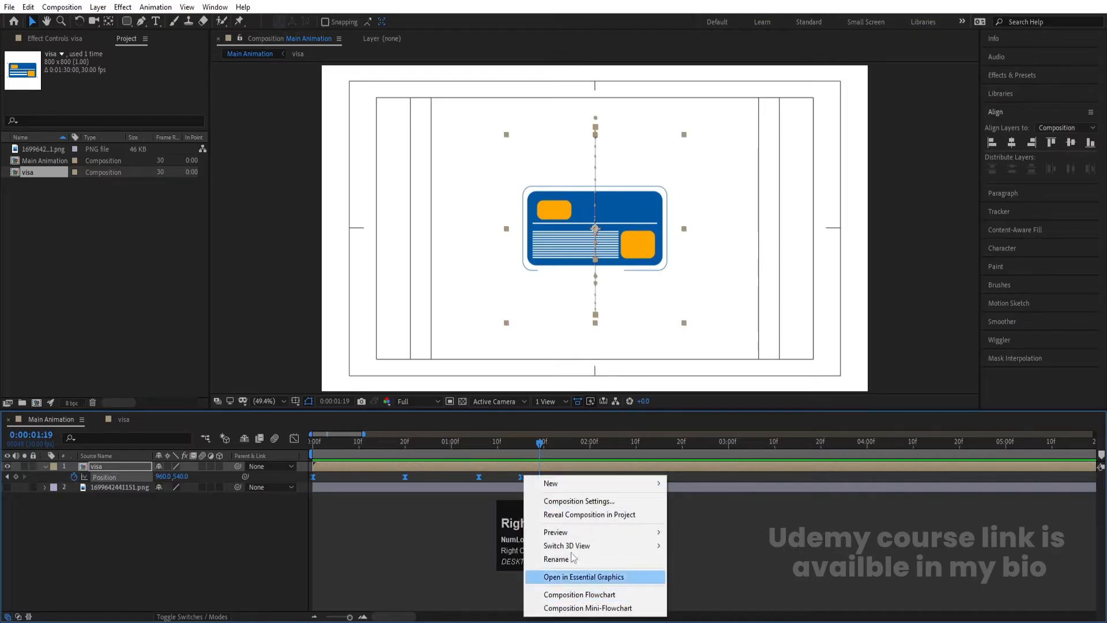
Set the spatial interpolation of the visa layer's Position keyframes to Linear and preview the bounce from the start
{"action": "right_click", "coordinate": [478, 476]}
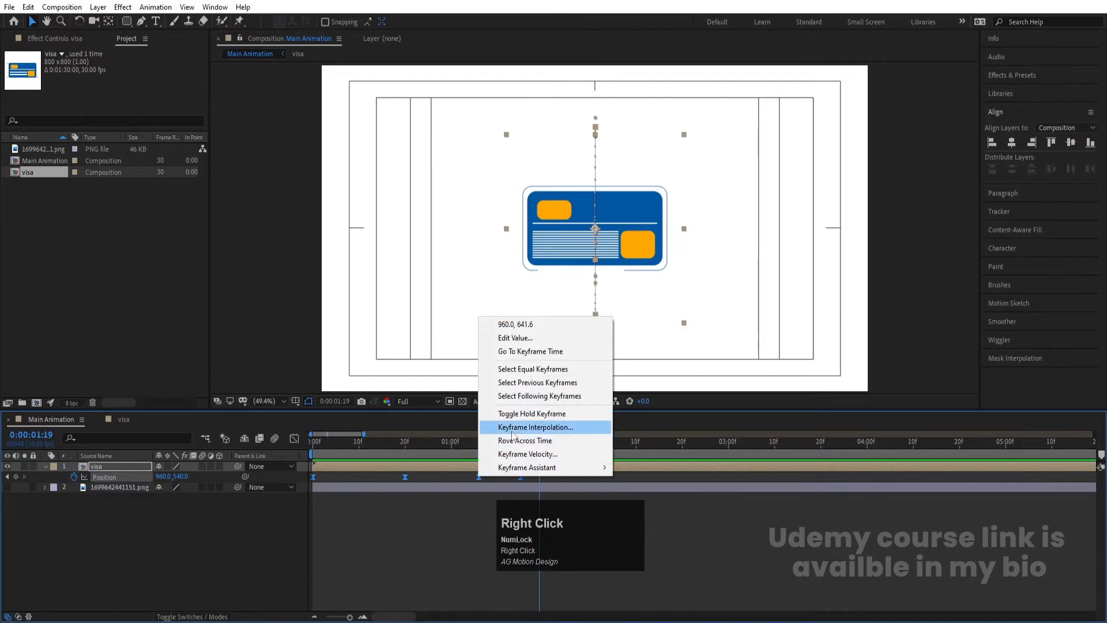
{"action": "left_click", "coordinate": [513, 430]}
{"action": "left_click", "coordinate": [548, 289]}
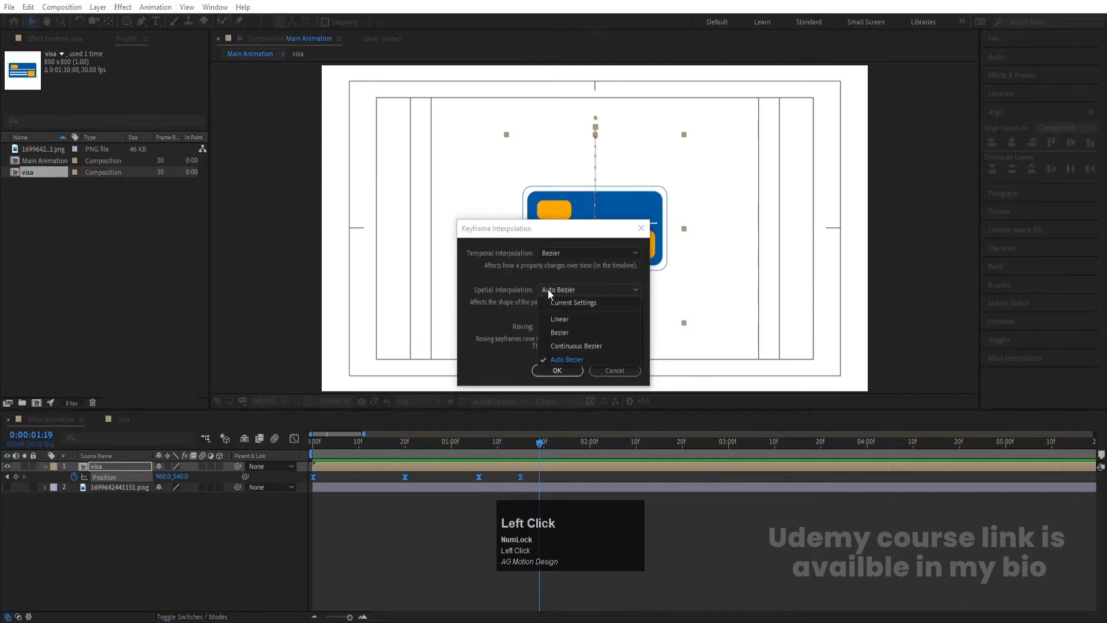
{"action": "left_click", "coordinate": [555, 315]}
{"action": "left_click", "coordinate": [556, 370]}
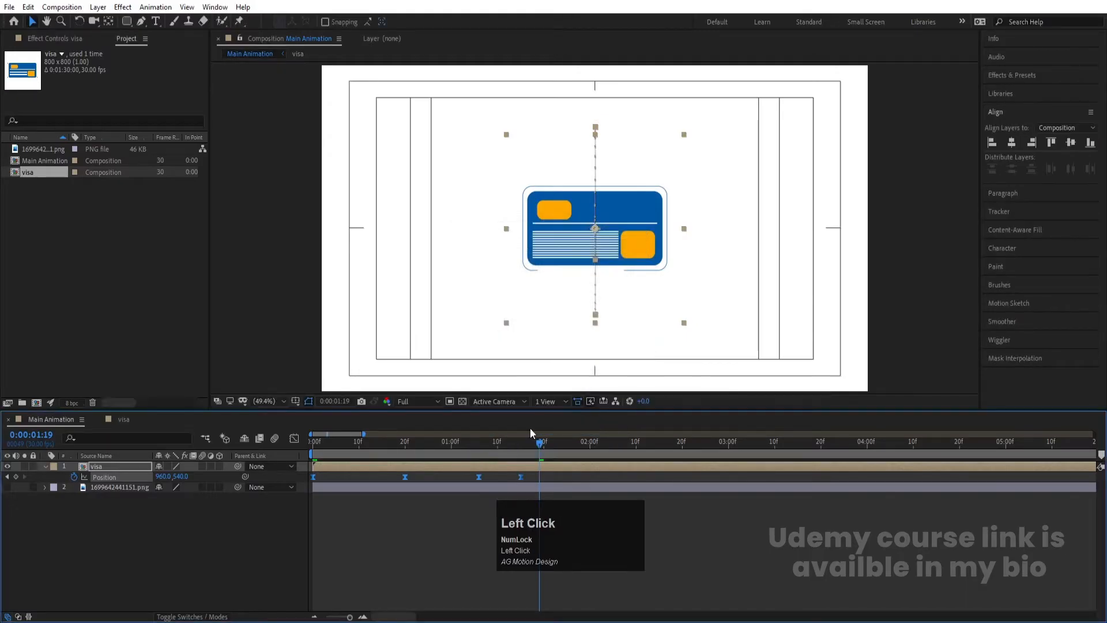
{"action": "key", "text": "space"}
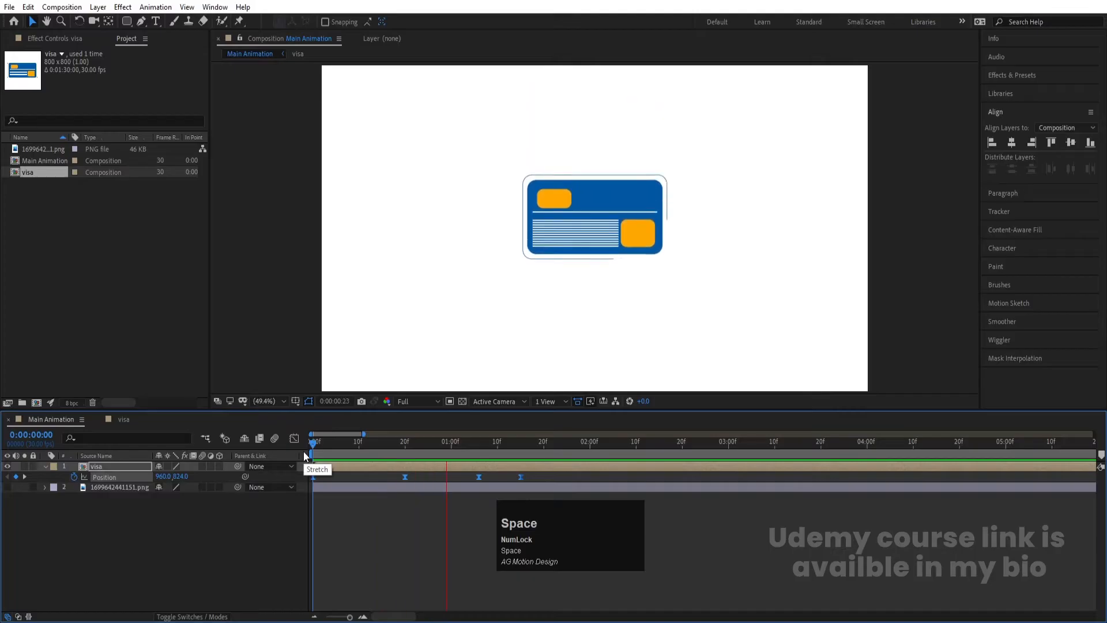
{"action": "key", "text": "space"}
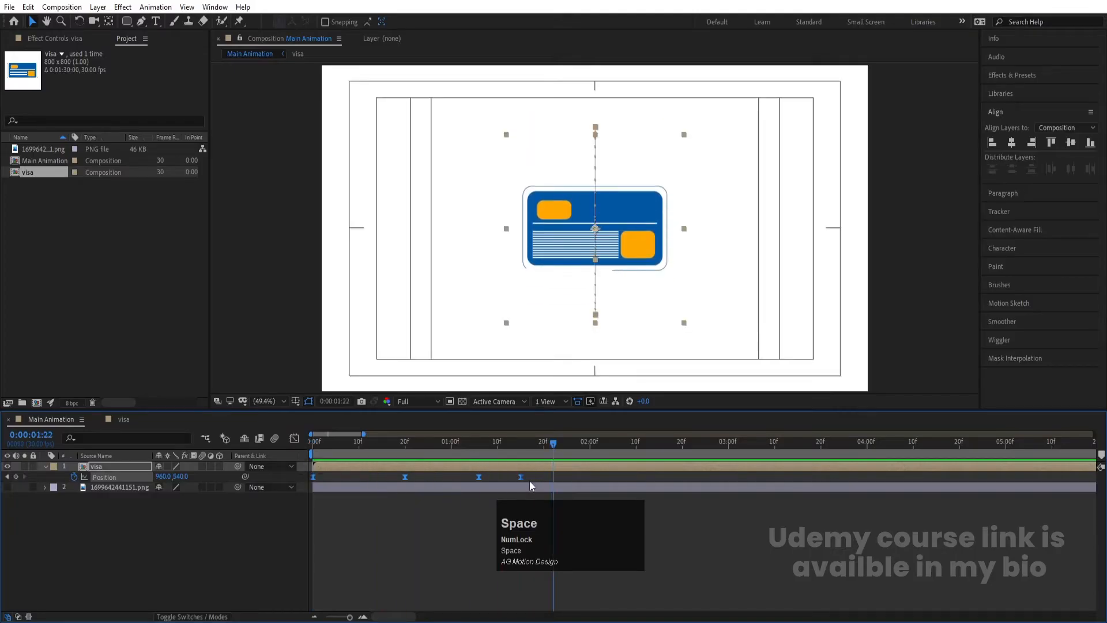
Compress the timing of the visa layer's four Position keyframes so the last one falls at 0:00:01:00, and preview it
{"action": "left_click_drag", "start_coordinate": [520, 477], "coordinate": [452, 482]}
{"action": "key", "text": "space"}
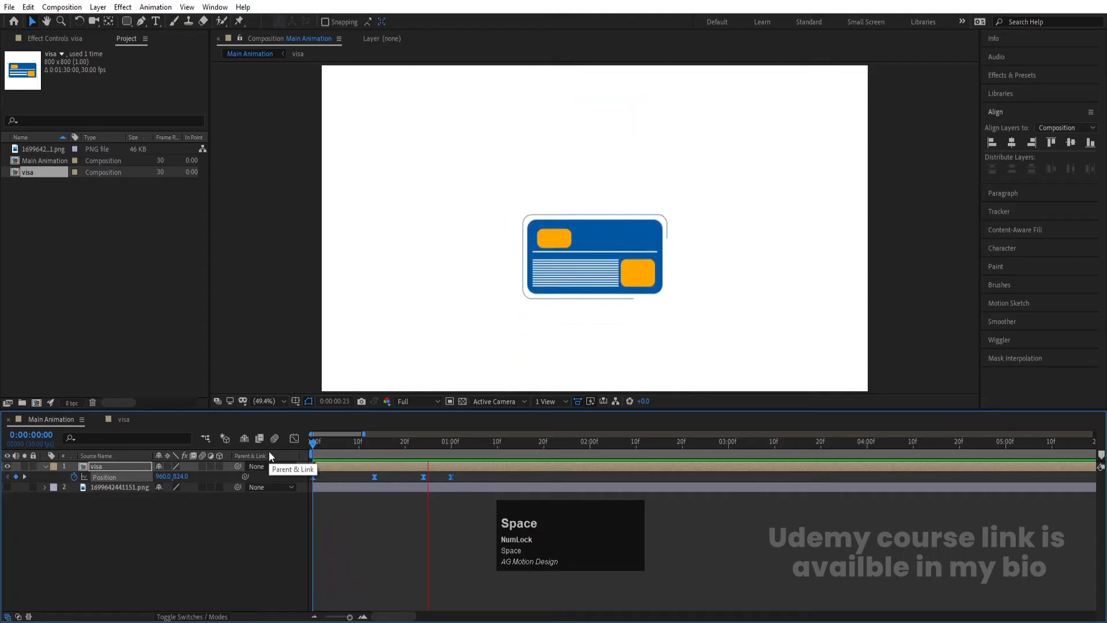
{"action": "key", "text": "space"}
{"action": "left_click_drag", "start_coordinate": [368, 446], "coordinate": [311, 448]}
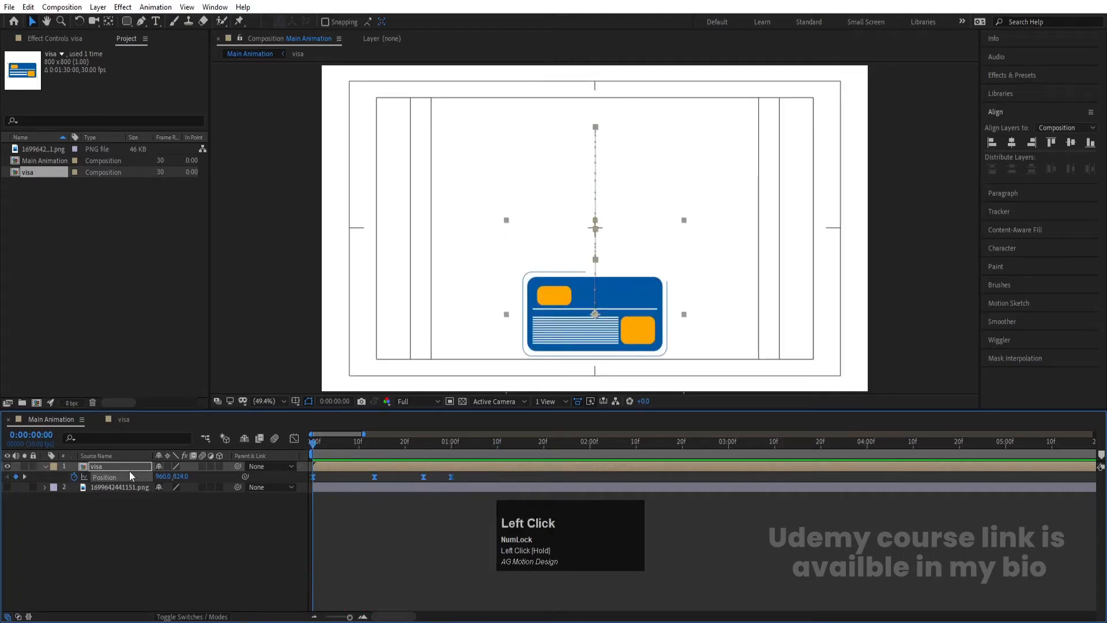
Keyframe the visa layer's Rotation at 0 degrees on frame 0 and one full turn at 0:00:00:24
{"action": "key", "text": "r"}
{"action": "left_click", "coordinate": [74, 477]}
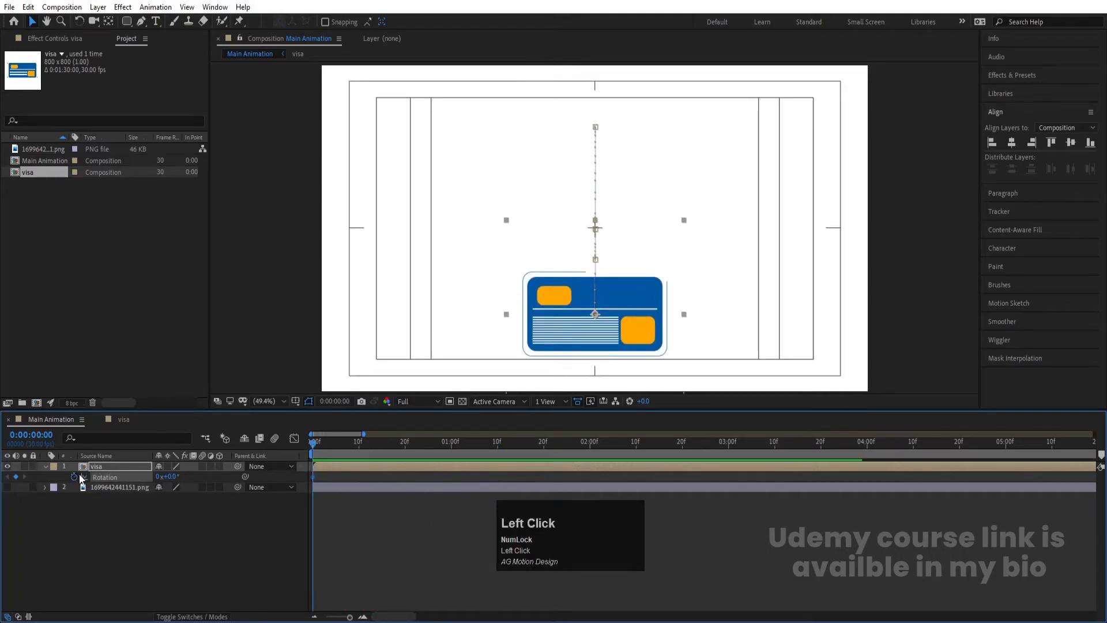
{"action": "key", "text": "u"}
{"action": "left_click_drag", "start_coordinate": [379, 453], "coordinate": [423, 452]}
{"action": "left_click_drag", "start_coordinate": [168, 487], "coordinate": [174, 487]}
{"action": "key", "text": "ctrl+z"}
{"action": "left_click", "coordinate": [157, 487]}
{"action": "type", "text": "1"}
{"action": "key", "text": "Return"}
{"action": "left_click", "coordinate": [314, 454]}
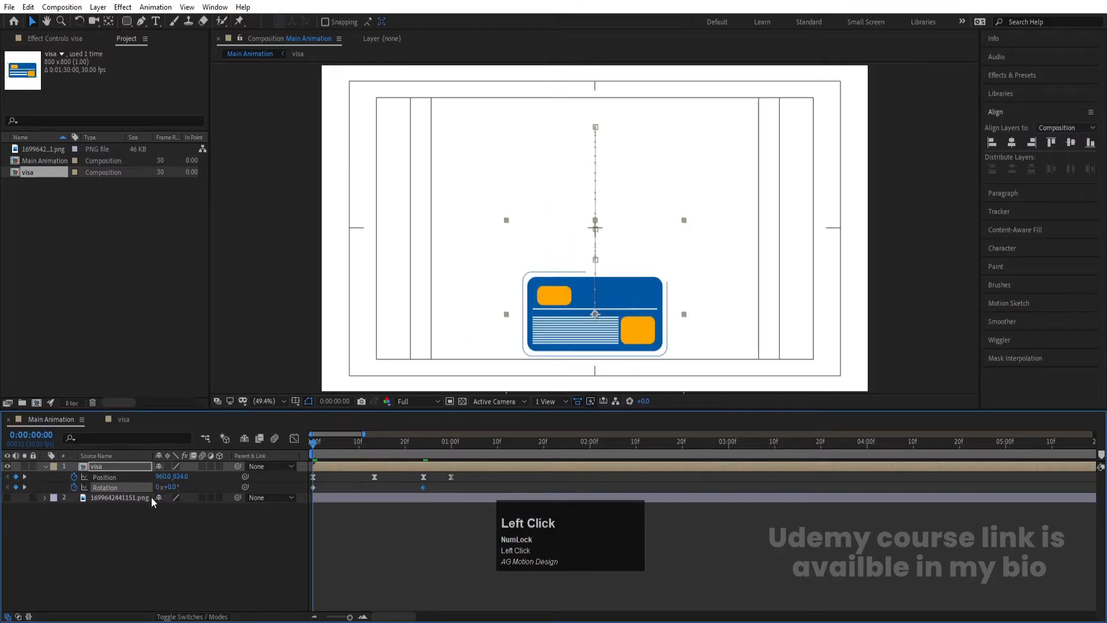
Apply Easy Ease to both Rotation keyframes of the visa layer and preview the spinning bounce from the start
{"action": "key", "text": "space"}
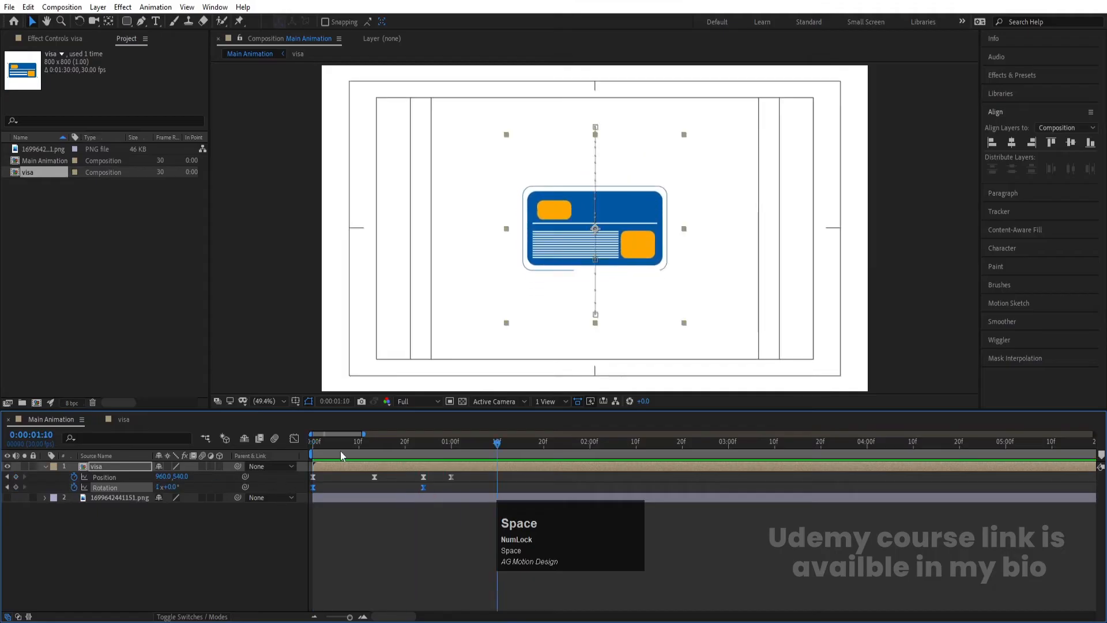
{"action": "key", "text": "space"}
{"action": "key", "text": "space"}
{"action": "key", "text": "space"}
{"action": "left_click_drag", "start_coordinate": [433, 455], "coordinate": [211, 454]}
{"action": "key", "text": "space"}
{"action": "left_click", "coordinate": [201, 464]}
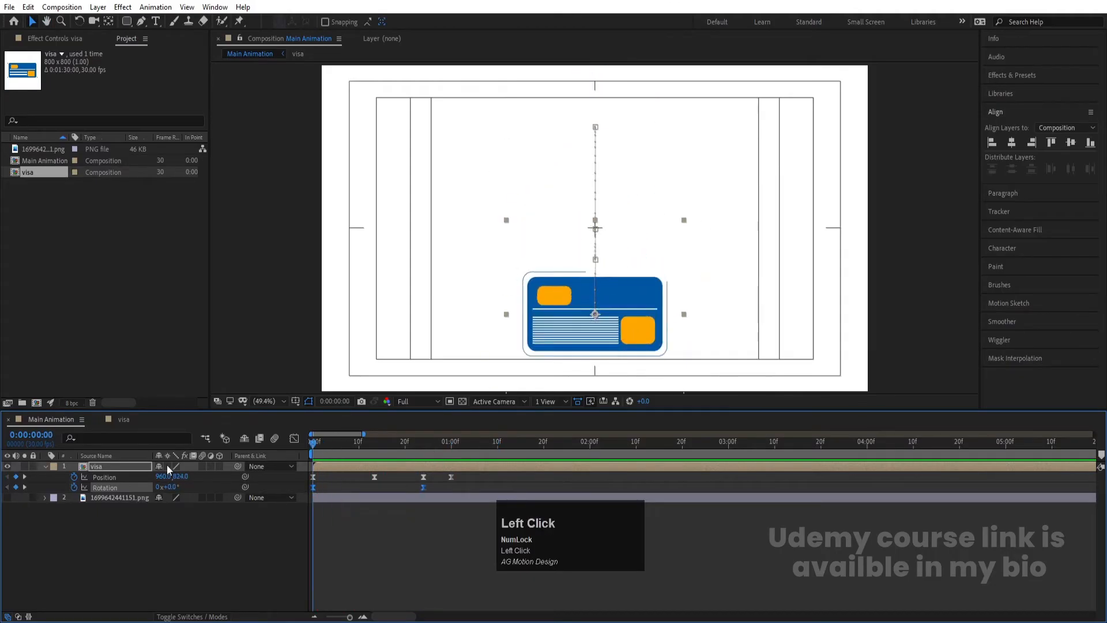
Open the visa composition, solo Shape Layer 17 and Shape Layer 1, and filter the timeline properties by "siz"
{"action": "double_click", "coordinate": [93, 465]}
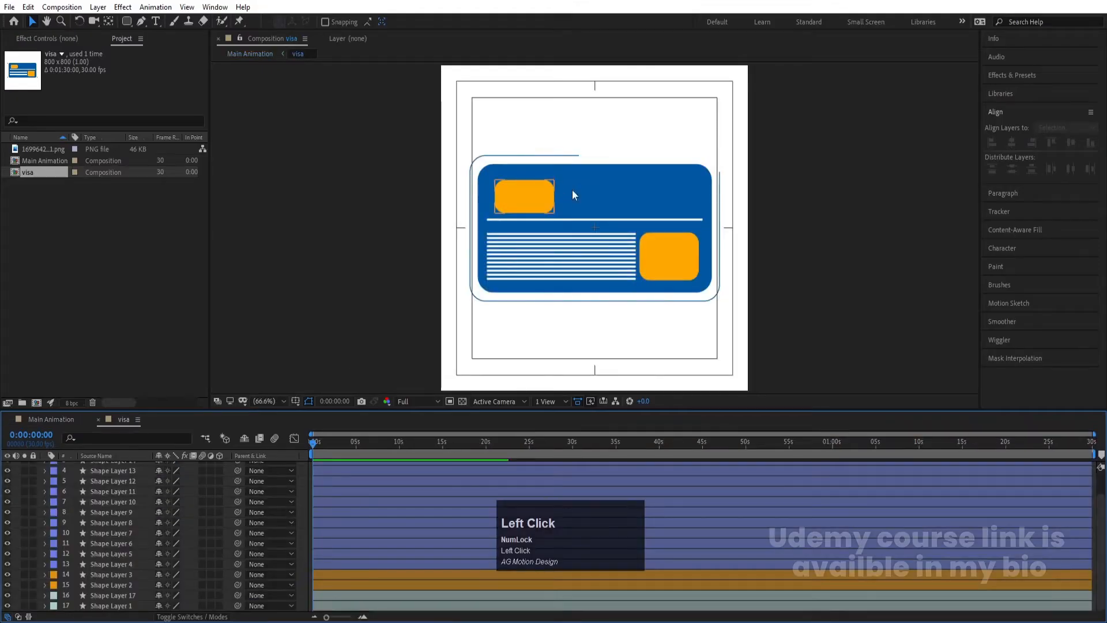
{"action": "left_click", "coordinate": [109, 606]}
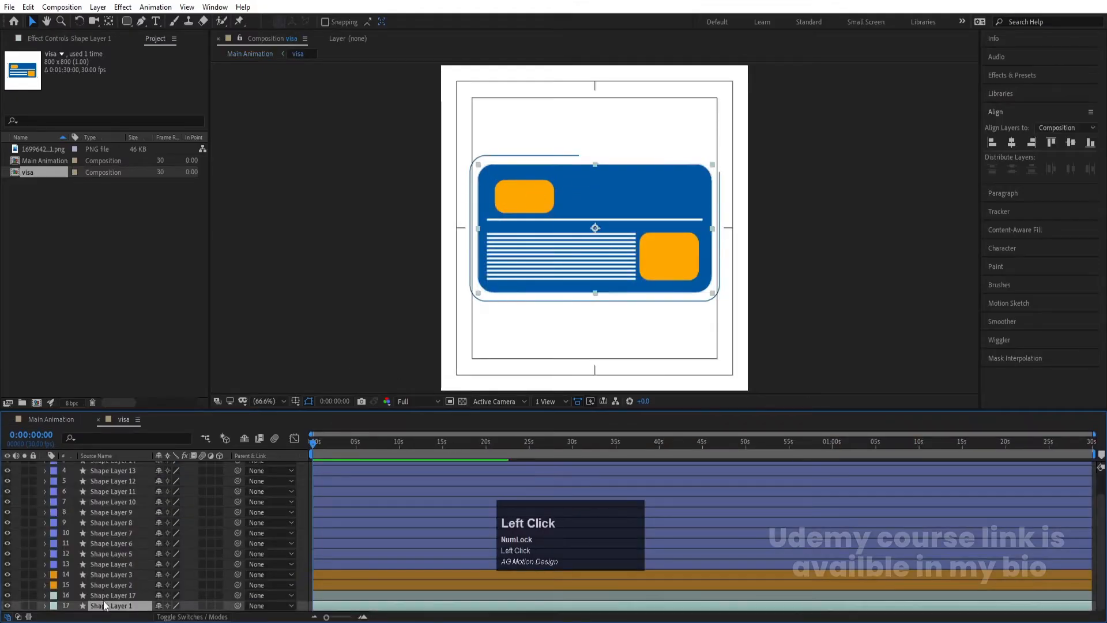
{"action": "left_click", "coordinate": [97, 595], "text": "shift"}
{"action": "left_click", "coordinate": [24, 595]}
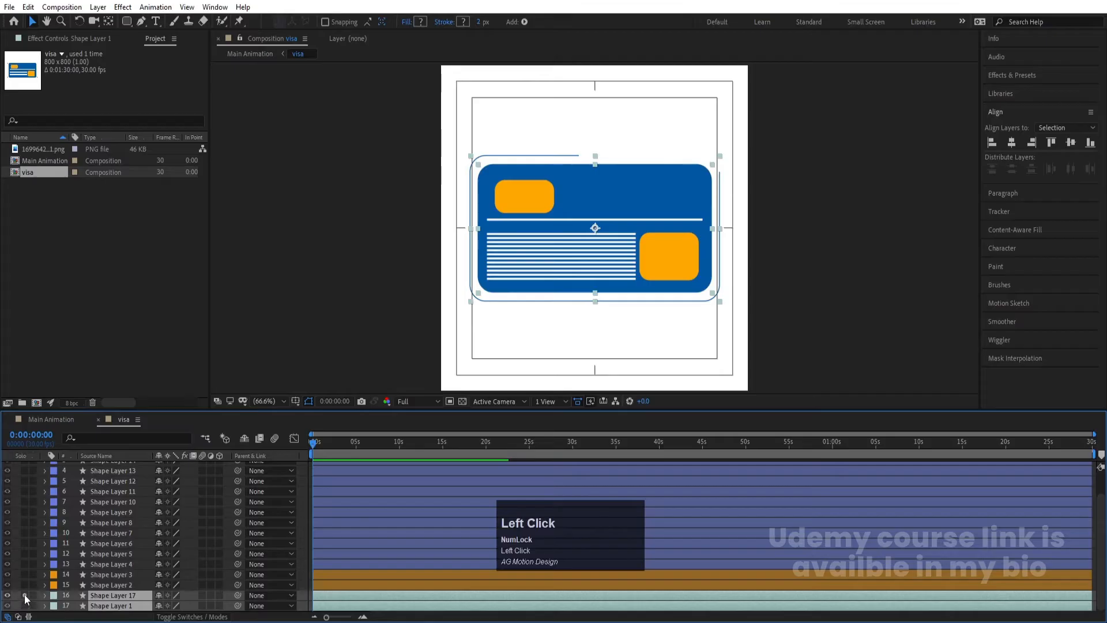
{"action": "left_click", "coordinate": [102, 439]}
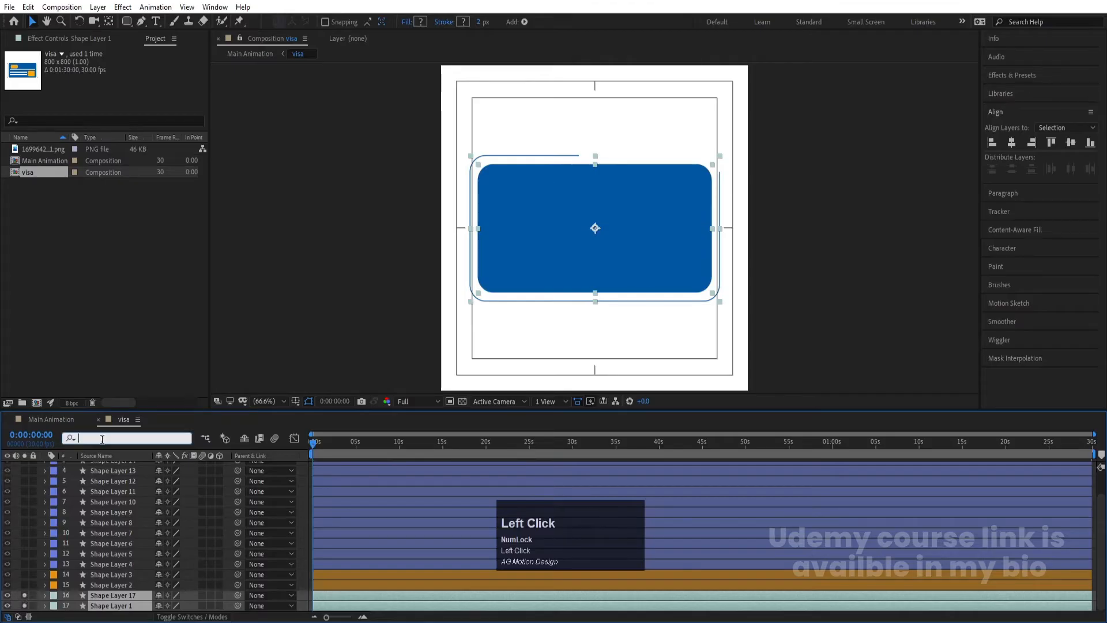
{"action": "type", "text": "siz"}
{"action": "left_click", "coordinate": [327, 539]}
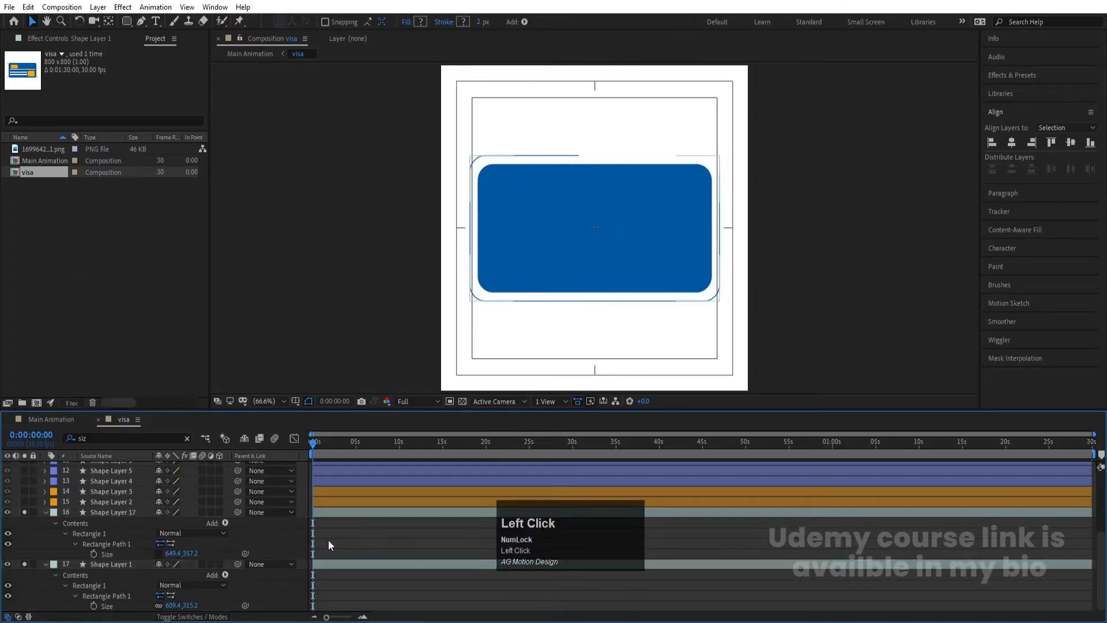
Add Size keyframes to the rectangles of Shape Layer 17 and Shape Layer 1 at frame 0 and at 0:00:00:20
{"action": "left_click", "coordinate": [94, 606]}
{"action": "left_click", "coordinate": [93, 553]}
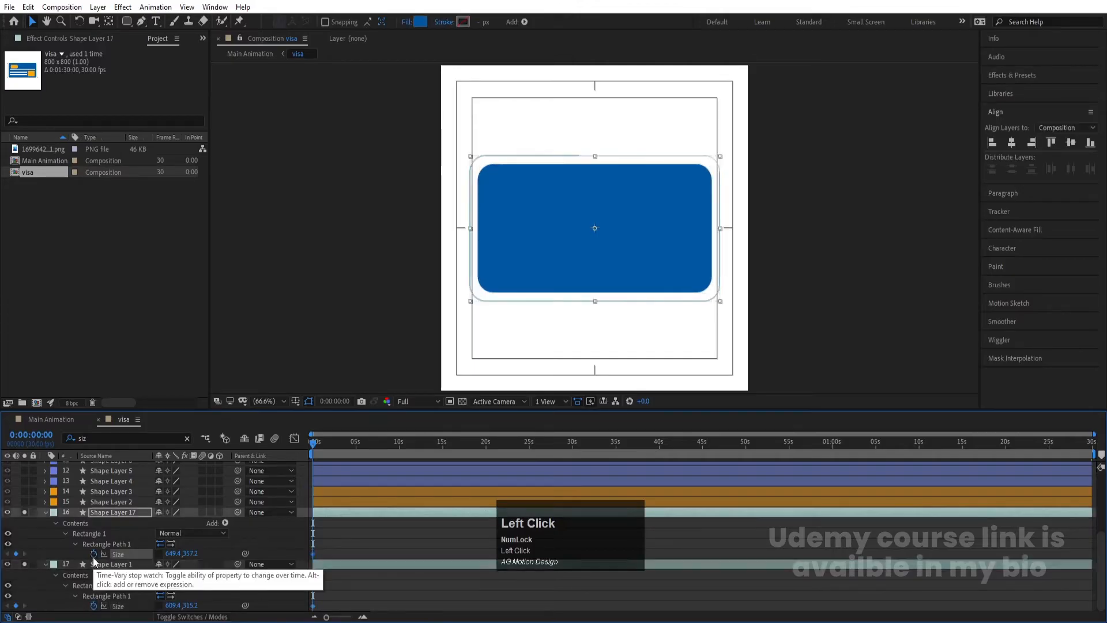
{"action": "key", "text": "equal"}
{"action": "key", "text": "equal"}
{"action": "key", "text": "equal"}
{"action": "key", "text": "equal"}
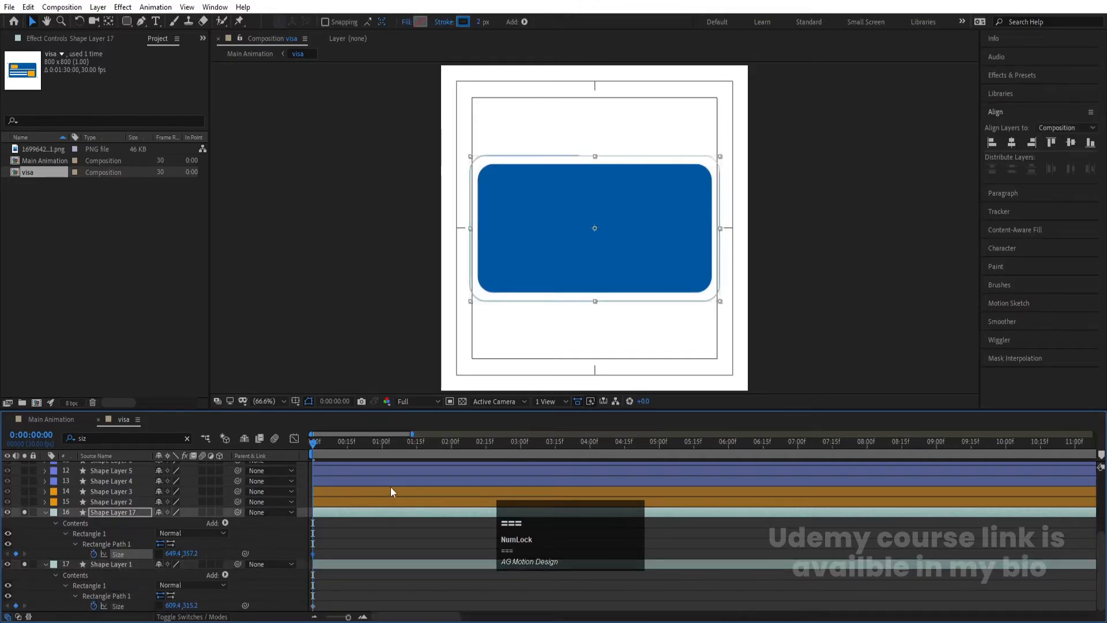
{"action": "left_click", "coordinate": [404, 441]}
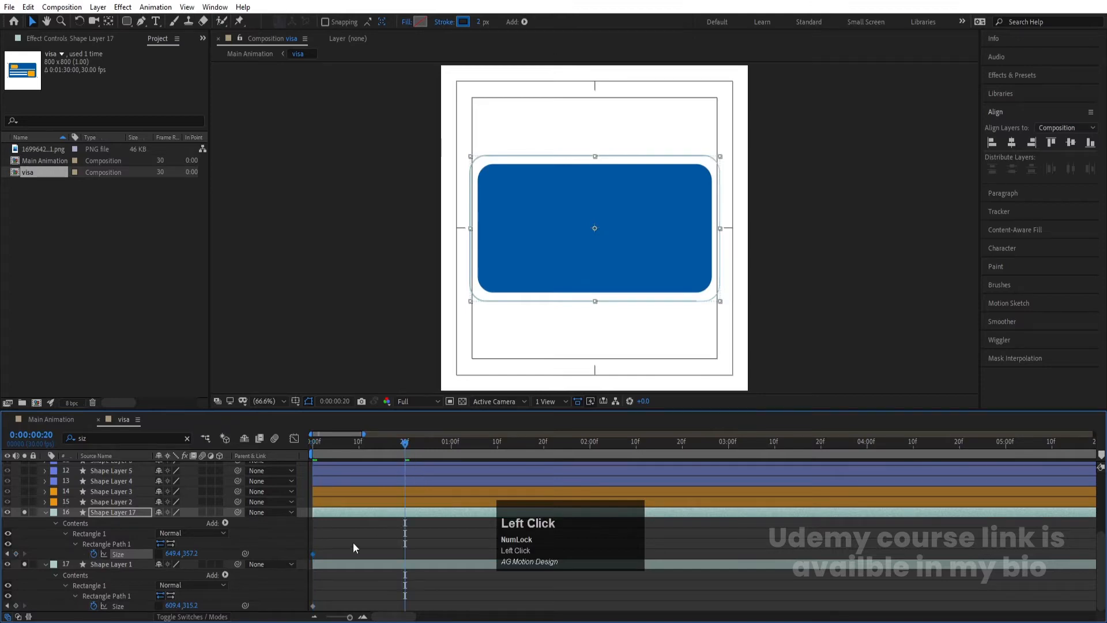
{"action": "left_click", "coordinate": [88, 563]}
{"action": "left_click", "coordinate": [93, 512]}
{"action": "left_click", "coordinate": [16, 554]}
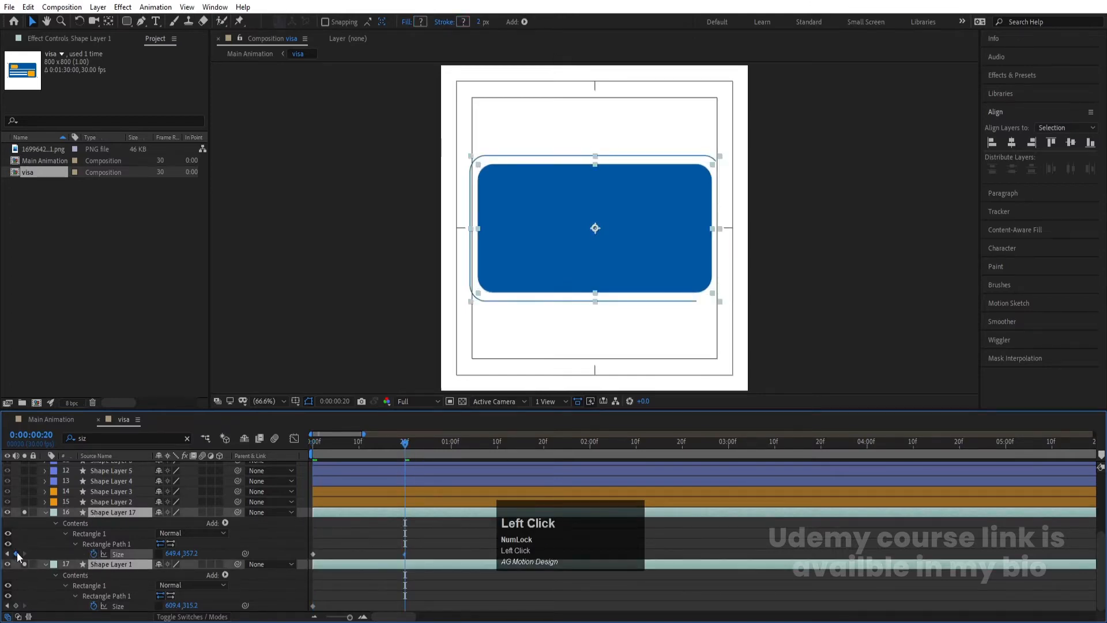
{"action": "left_click", "coordinate": [15, 606]}
Set the Size width of both Shape Layer 1 and Shape Layer 17 to 0 at frame 0
{"action": "left_click_drag", "start_coordinate": [369, 441], "coordinate": [180, 462]}
{"action": "left_click", "coordinate": [173, 604]}
{"action": "type", "text": "0"}
{"action": "left_click", "coordinate": [173, 554]}
{"action": "type", "text": "0"}
{"action": "key", "text": "Return"}
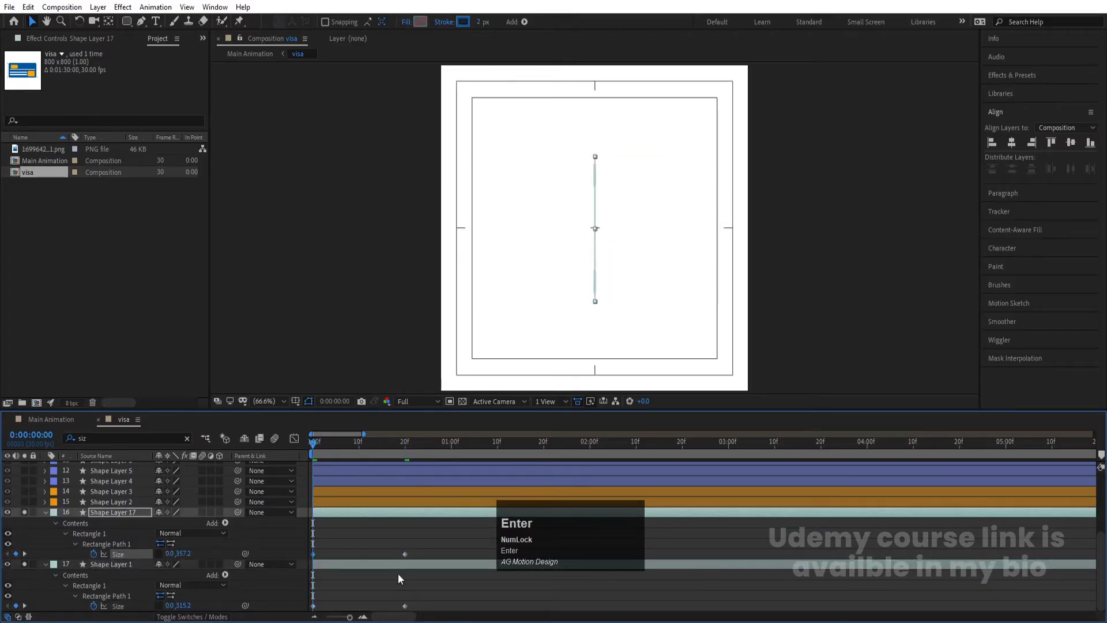
Apply Easy Ease to all Size keyframes and shape their speed graph to peak early and slow down gradually, previewing the result
{"action": "left_click_drag", "start_coordinate": [428, 601], "coordinate": [234, 537]}
{"action": "key", "text": "F9"}
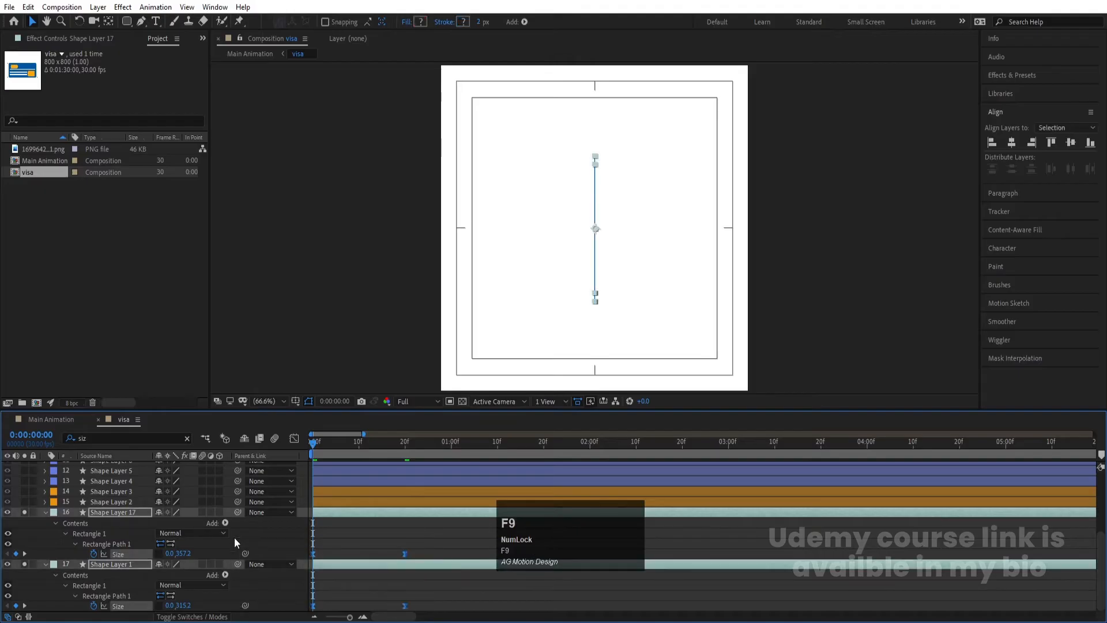
{"action": "left_click", "coordinate": [294, 439]}
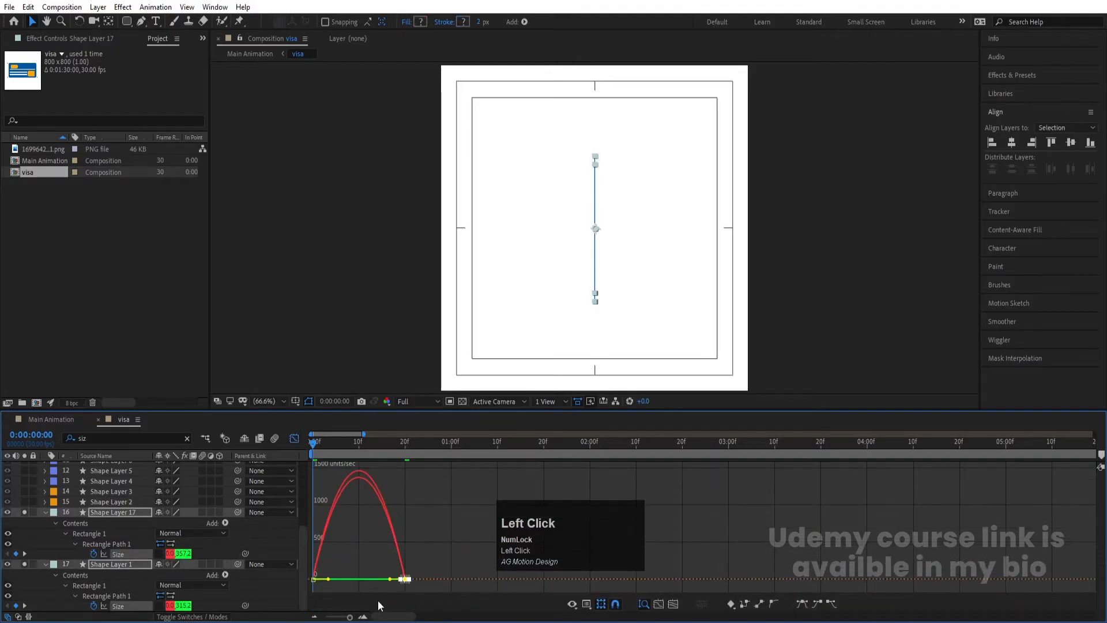
{"action": "left_click_drag", "start_coordinate": [389, 580], "coordinate": [316, 579]}
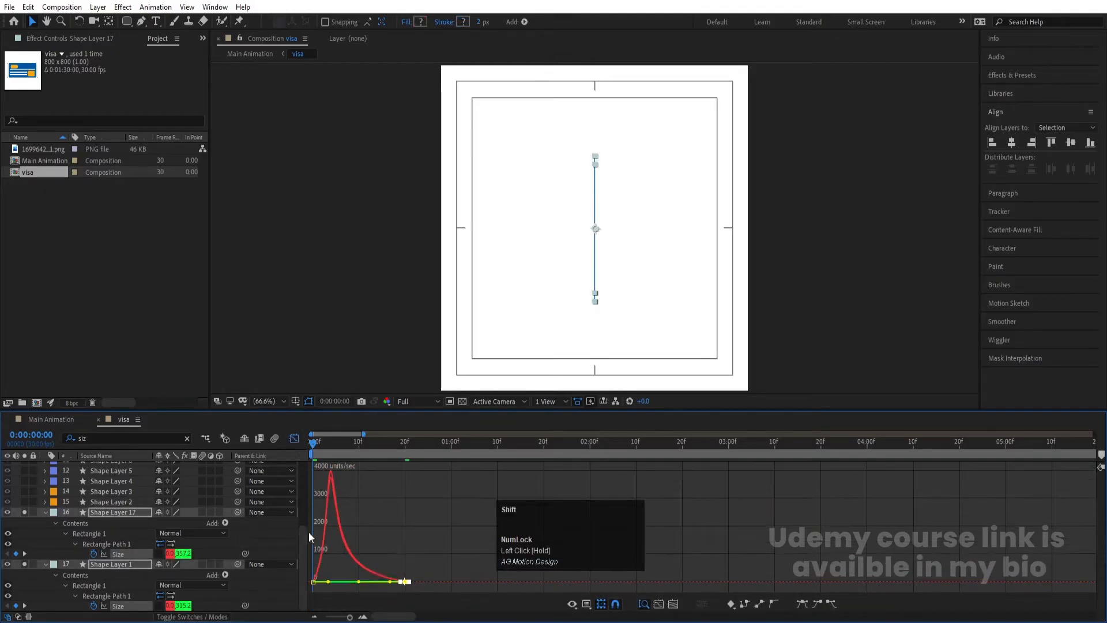
{"action": "left_click", "coordinate": [294, 439]}
{"action": "key", "text": "space"}
{"action": "left_click", "coordinate": [271, 455]}
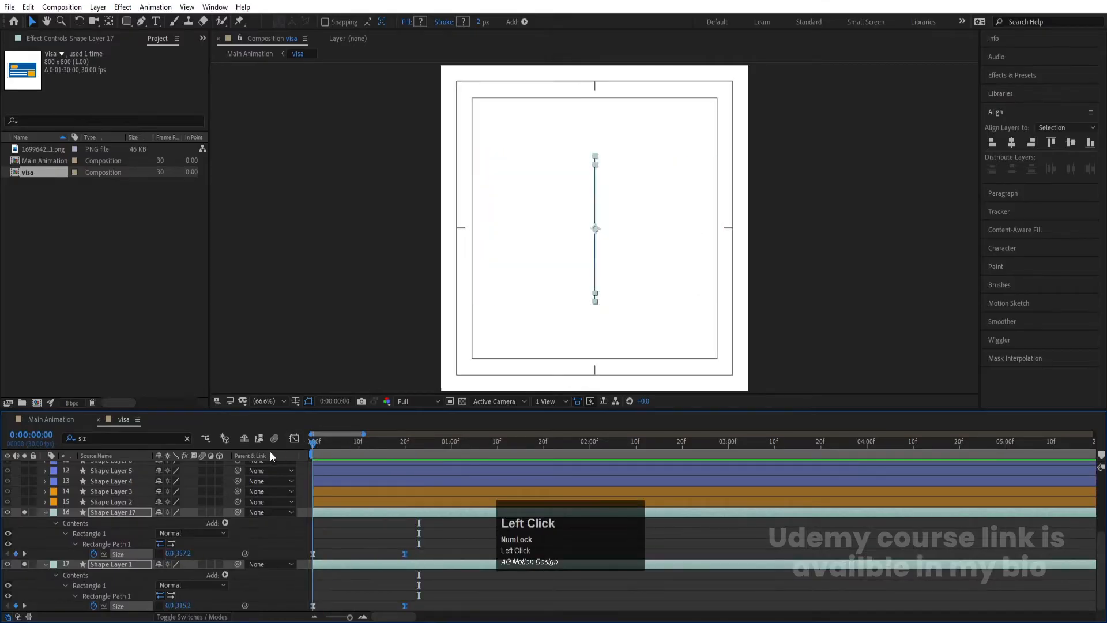
Move the ending Size keyframe of Shape Layer 17 to 0:00:01:00 and preview the outline opening from the start
{"action": "left_click", "coordinate": [331, 559]}
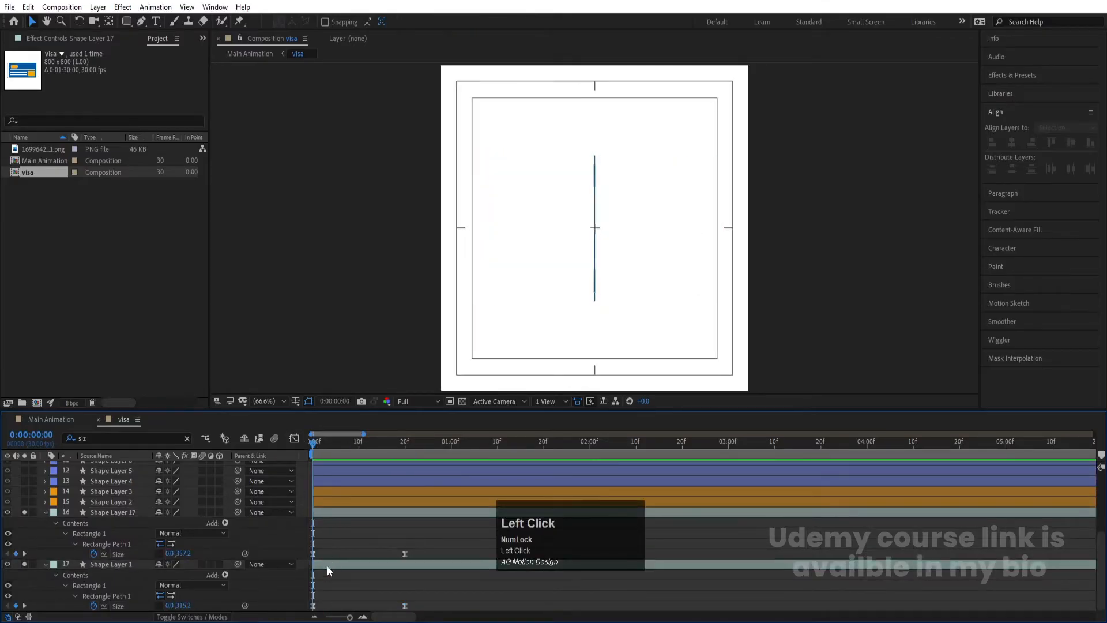
{"action": "left_click", "coordinate": [327, 565]}
{"action": "key", "text": "space"}
{"action": "left_click", "coordinate": [323, 513]}
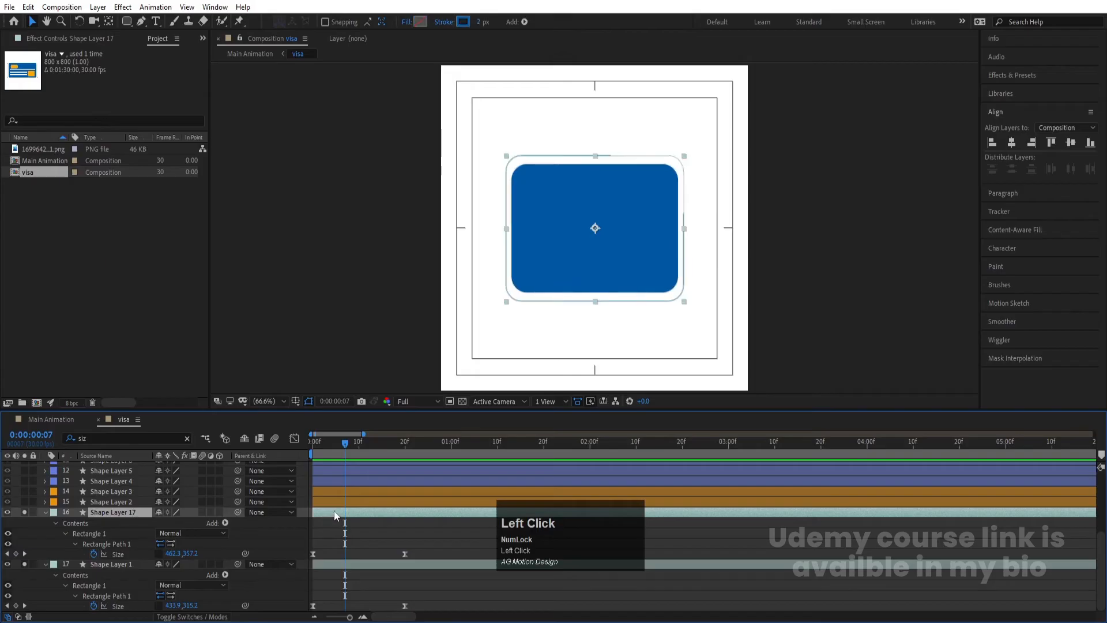
{"action": "key", "text": "ctrl+z"}
{"action": "left_click_drag", "start_coordinate": [404, 554], "coordinate": [451, 556]}
{"action": "left_click_drag", "start_coordinate": [346, 454], "coordinate": [302, 461]}
{"action": "key", "text": "space"}
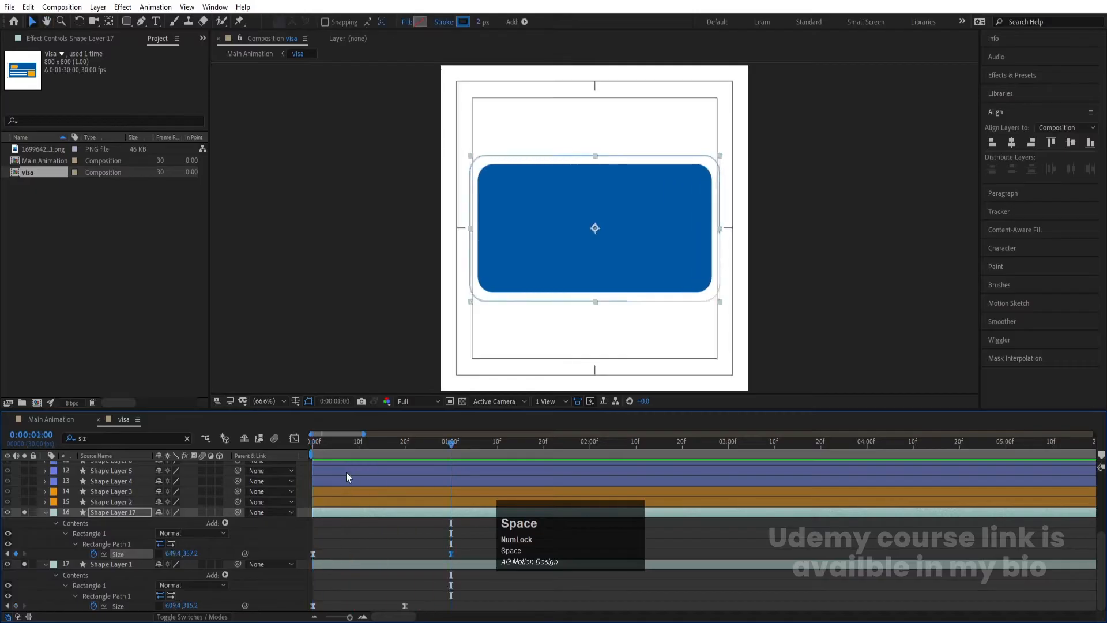
{"action": "left_click", "coordinate": [176, 458]}
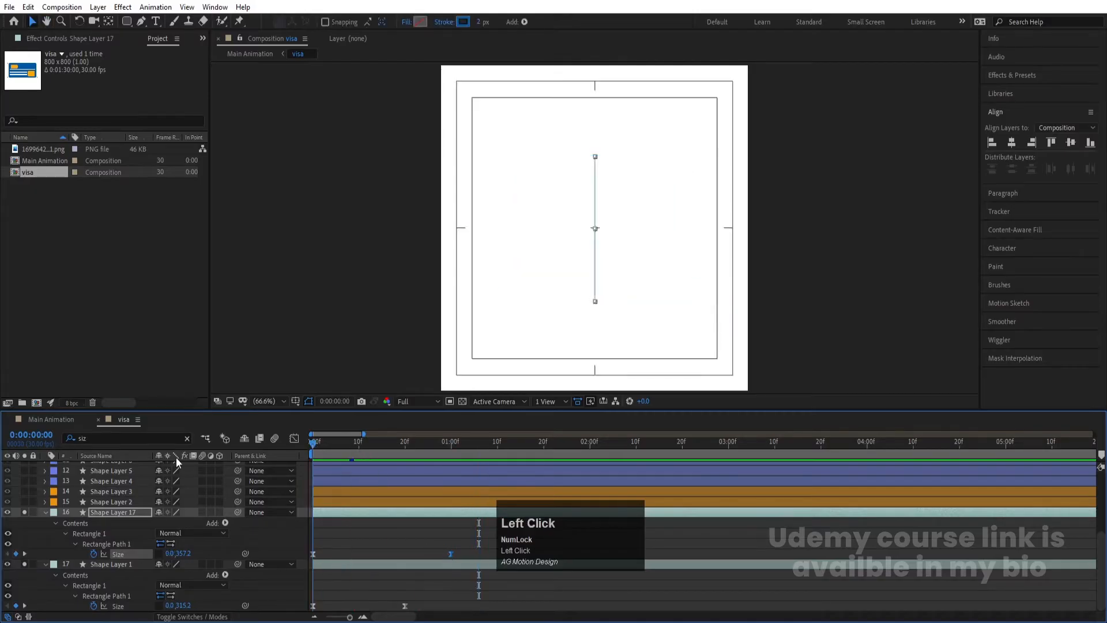
Preview the card opening in the Main Animation composition and place the current time at 0:00:01:00
{"action": "left_click", "coordinate": [76, 417]}
{"action": "key", "text": "space"}
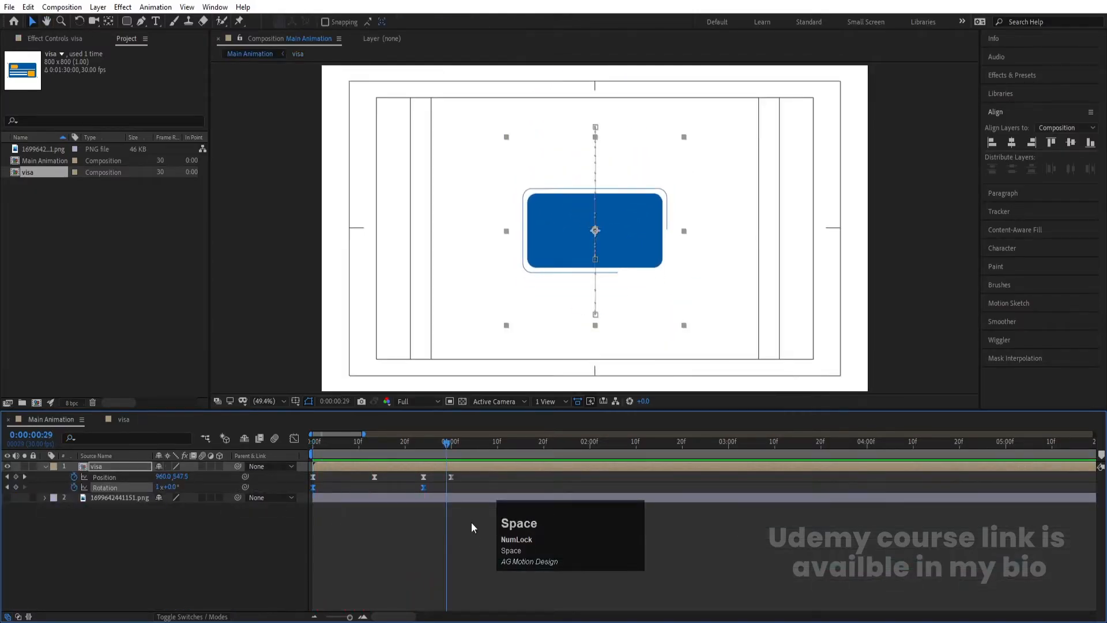
{"action": "left_click_drag", "start_coordinate": [443, 446], "coordinate": [451, 447]}
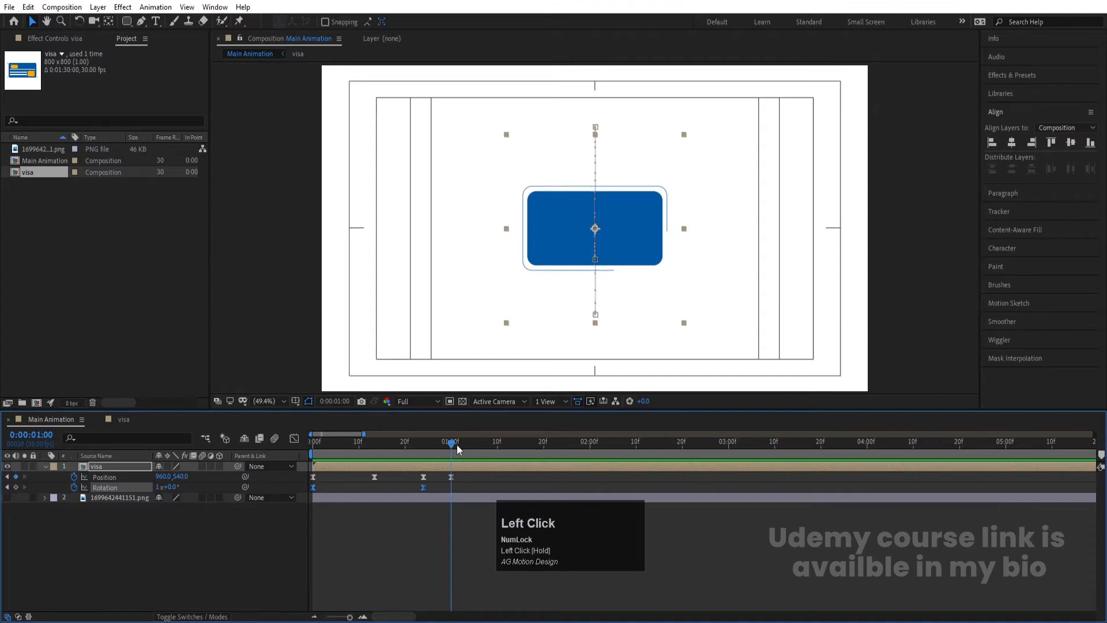
{"action": "double_click", "coordinate": [452, 497]}
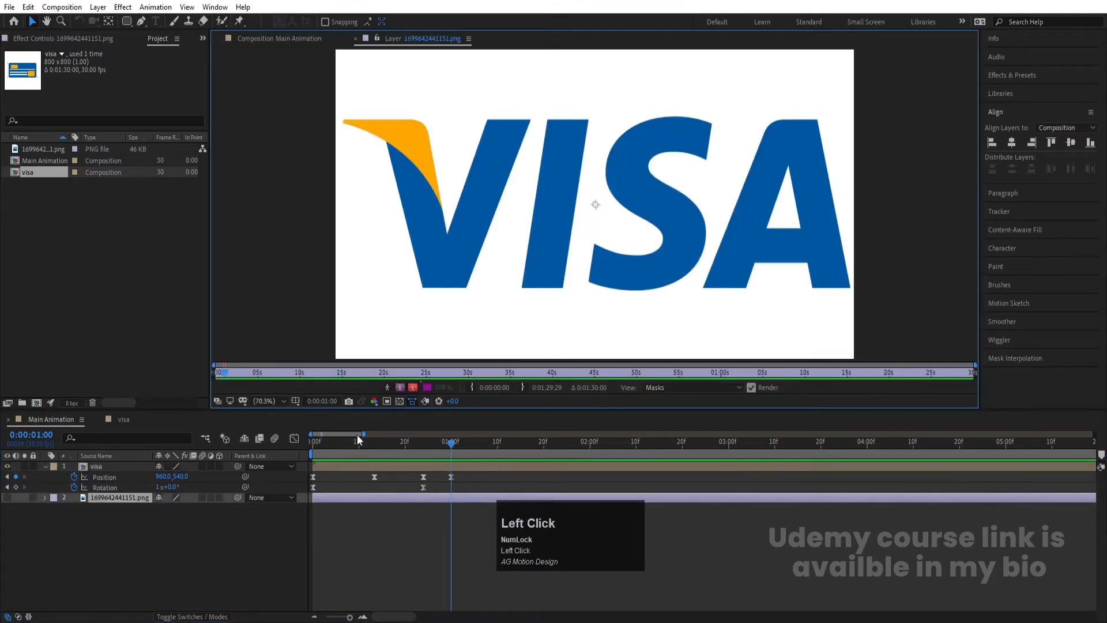
{"action": "left_click", "coordinate": [279, 38]}
Reopen the visa composition, move the ending Size keyframe of Shape Layer 1 to 0:00:01:00, and return to frame 0
{"action": "double_click", "coordinate": [471, 462]}
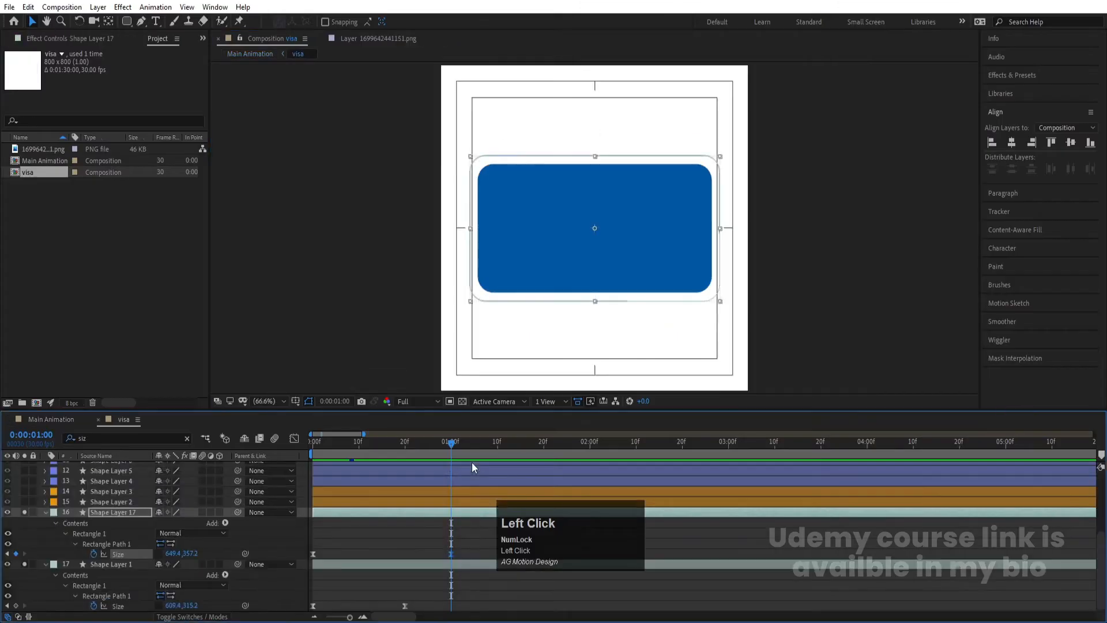
{"action": "scroll", "coordinate": [427, 547], "scroll_direction": "down", "scroll_amount": 2}
{"action": "left_click", "coordinate": [451, 606]}
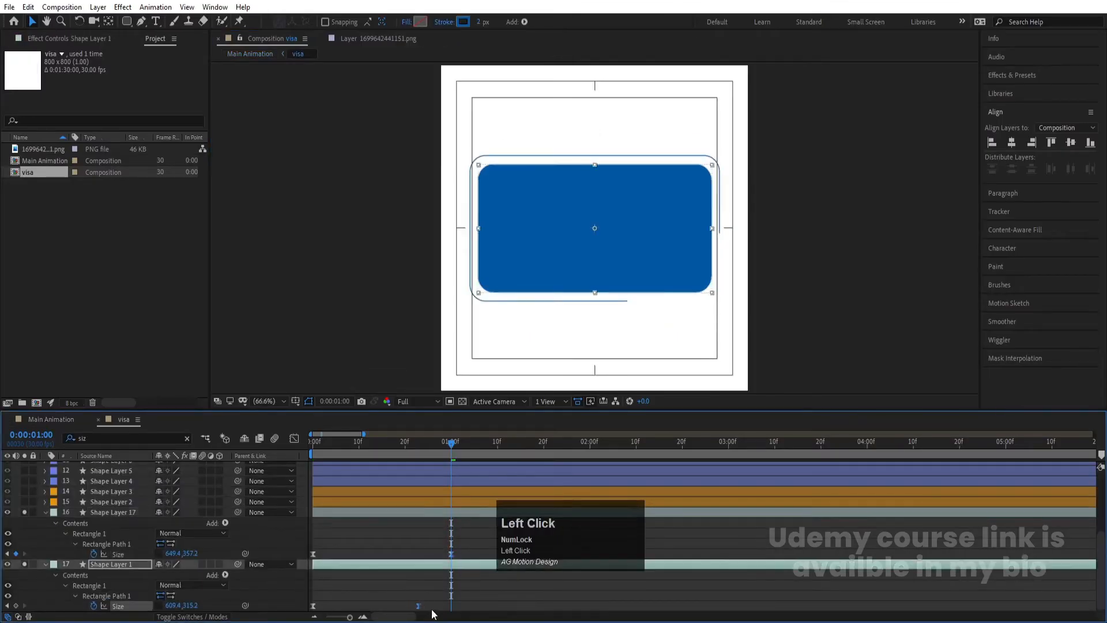
{"action": "left_click_drag", "start_coordinate": [345, 442], "coordinate": [219, 441]}
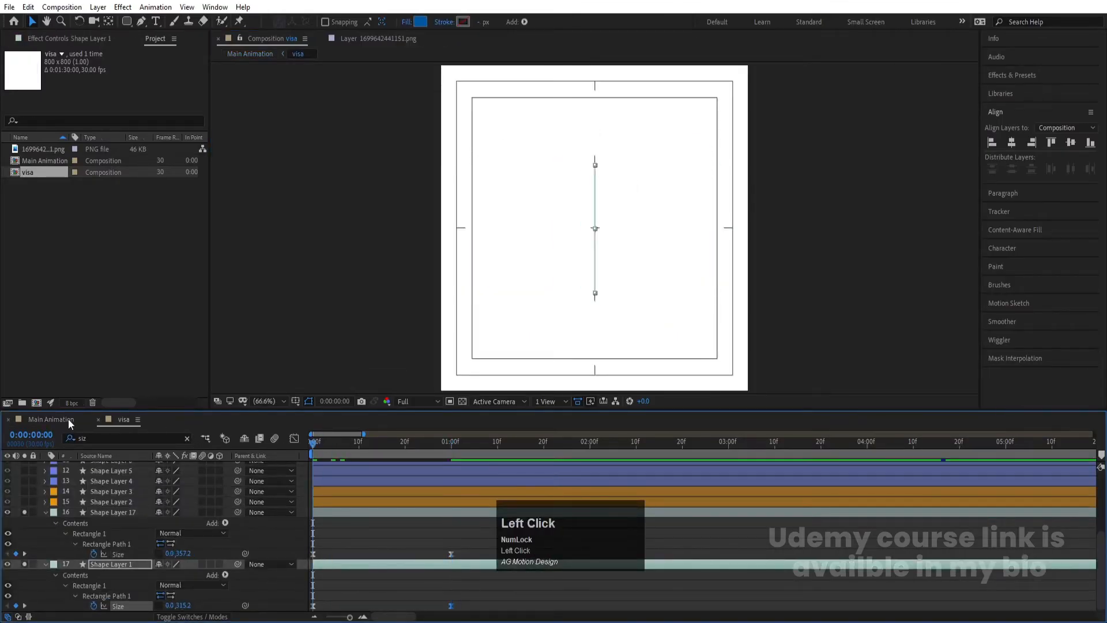
Preview the card opening in the Main Animation composition, park the current time mid-opening, and reopen the visa composition
{"action": "left_click", "coordinate": [51, 419]}
{"action": "key", "text": "space"}
{"action": "left_click_drag", "start_coordinate": [426, 444], "coordinate": [396, 451]}
{"action": "double_click", "coordinate": [394, 470]}
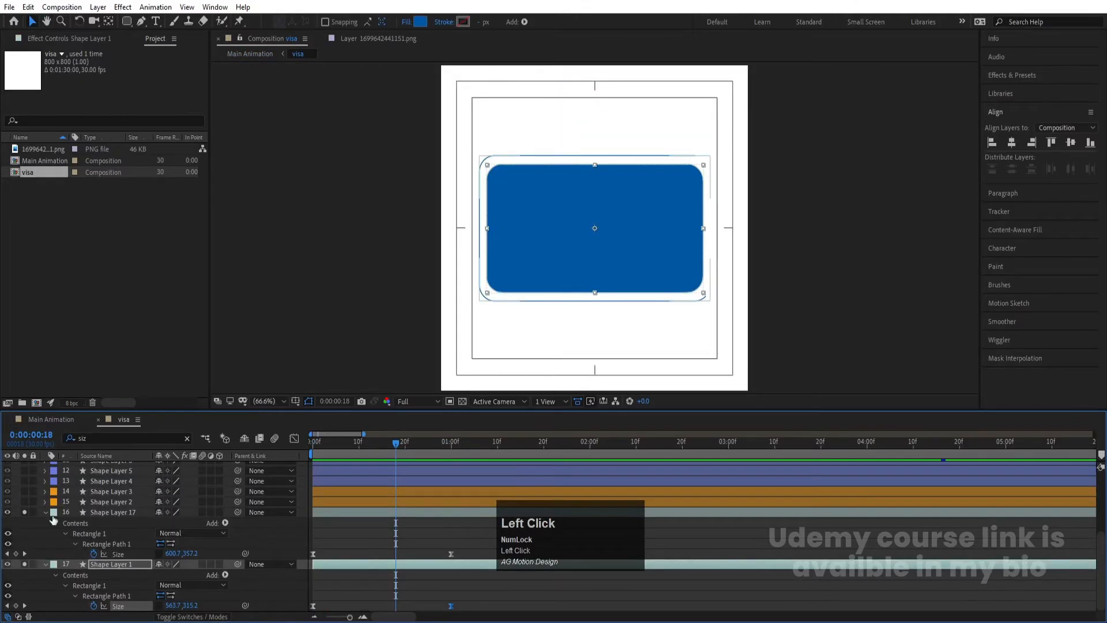
Turn off solo for Shape Layer 17 and Shape Layer 1 and show only the keyframed properties of the layers
{"action": "left_click", "coordinate": [24, 511]}
{"action": "left_click", "coordinate": [24, 563]}
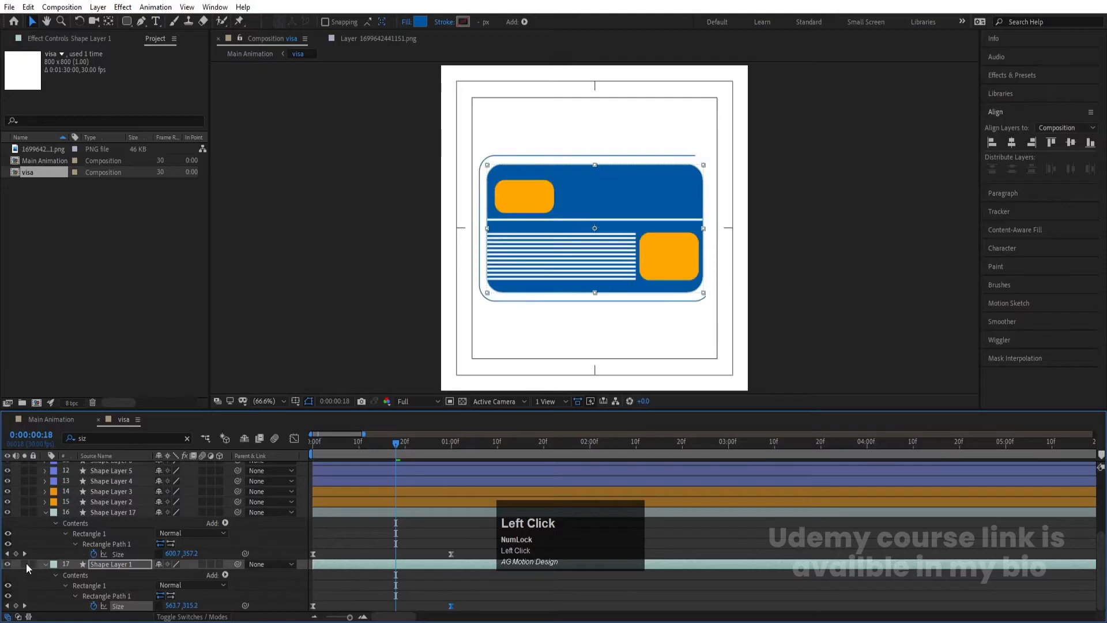
{"action": "left_click", "coordinate": [330, 538]}
{"action": "key", "text": "u"}
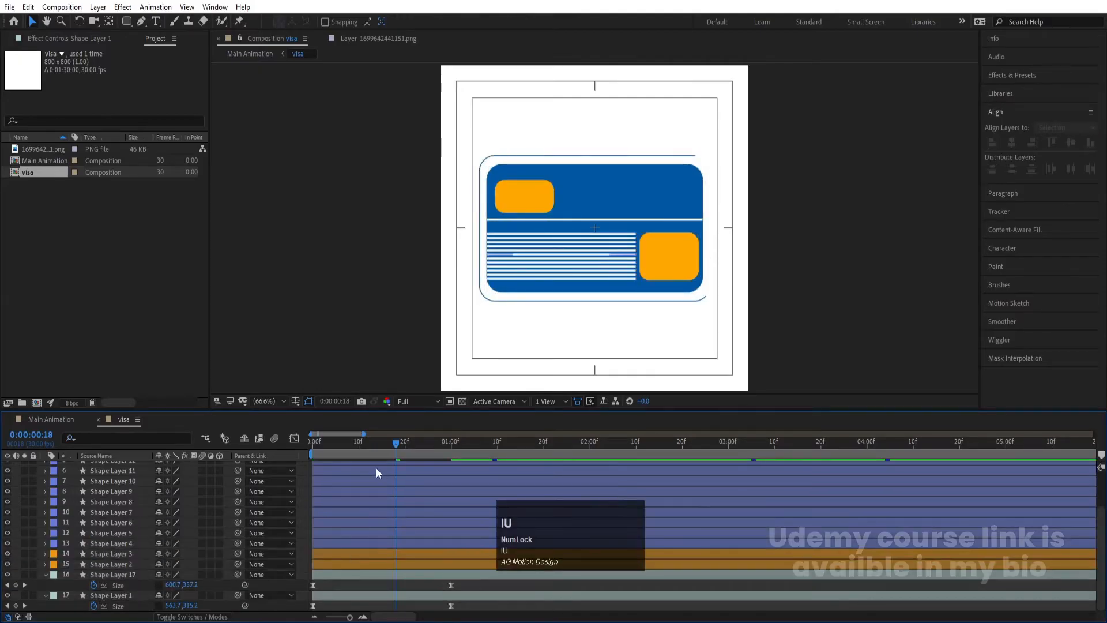
Pre-compose Shape Layers 2 through 16 into a new composition named Extras, moving all attributes
{"action": "left_click", "coordinate": [115, 562]}
{"action": "left_click", "coordinate": [110, 552], "text": "shift"}
{"action": "scroll", "coordinate": [119, 510], "scroll_direction": "up", "scroll_amount": 2}
{"action": "left_click", "coordinate": [109, 465], "text": "shift"}
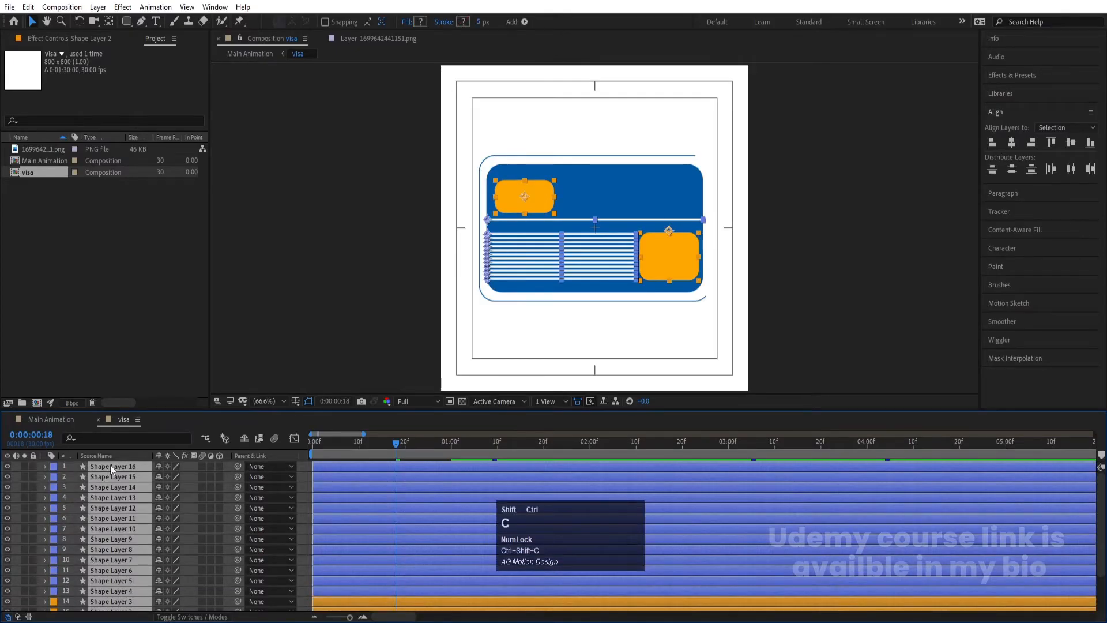
{"action": "key", "text": "ctrl+shift+c"}
{"action": "type", "text": "Ext"}
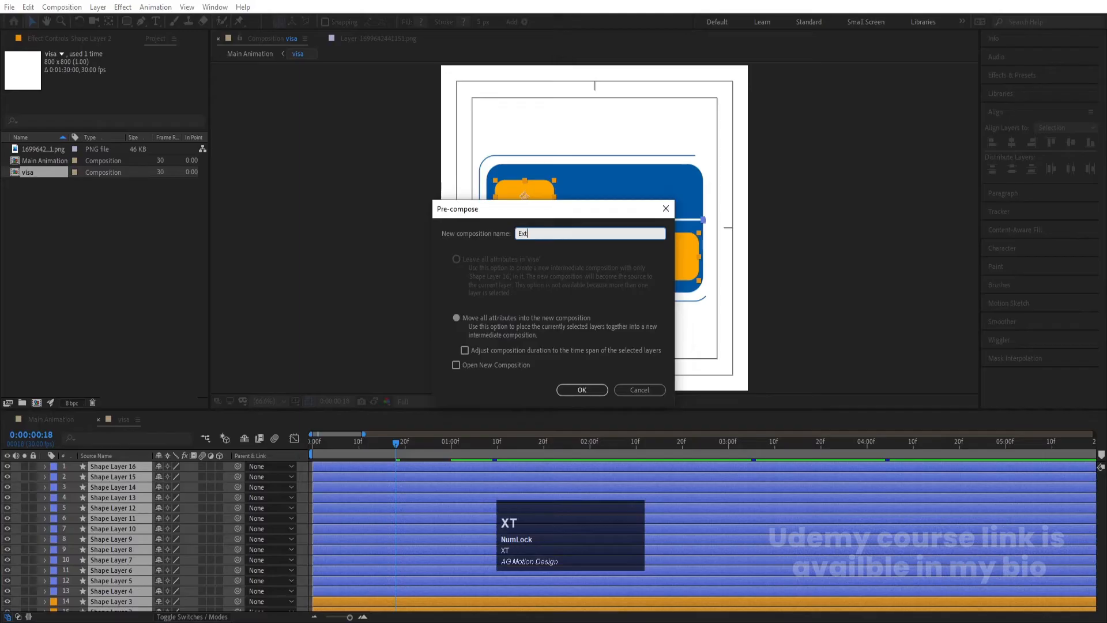
{"action": "key", "text": "Return"}
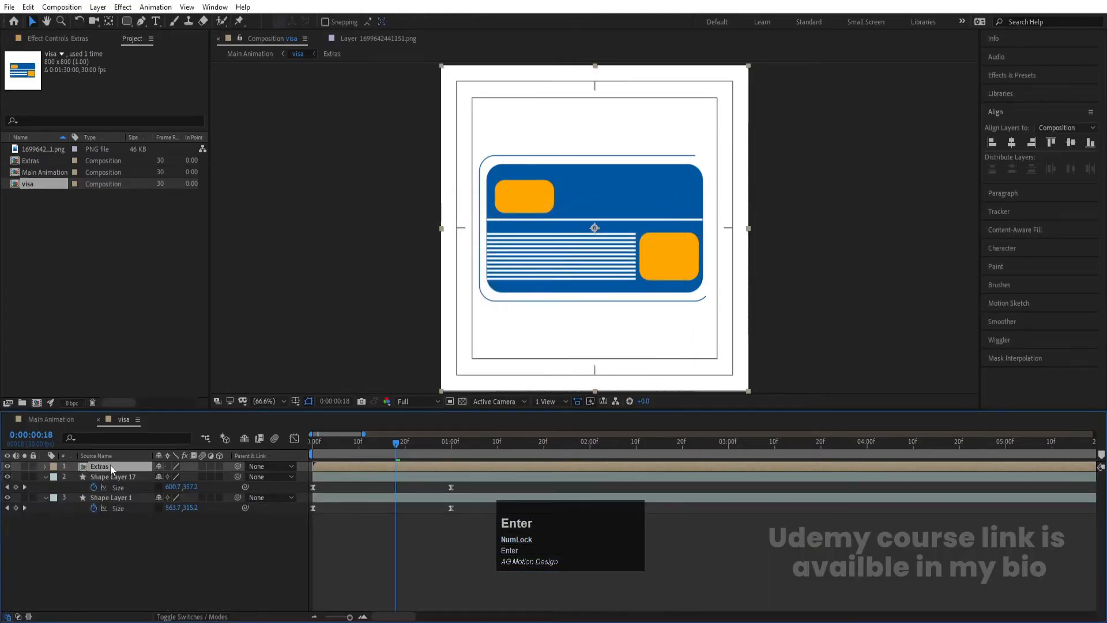
Open the Extras composition, set its background color to black, and place the current time at frame 0
{"action": "double_click", "coordinate": [109, 465]}
{"action": "key", "text": "ctrl+k"}
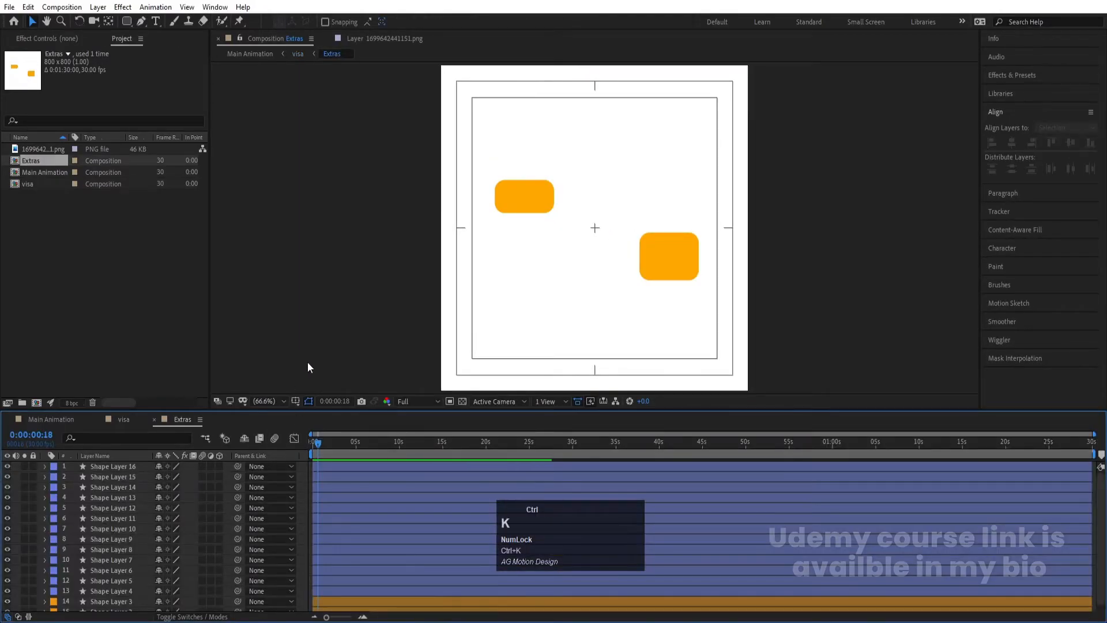
{"action": "left_click", "coordinate": [467, 382]}
{"action": "left_click_drag", "start_coordinate": [185, 349], "coordinate": [280, 496]}
{"action": "key", "text": "Return"}
{"action": "key", "text": "Return"}
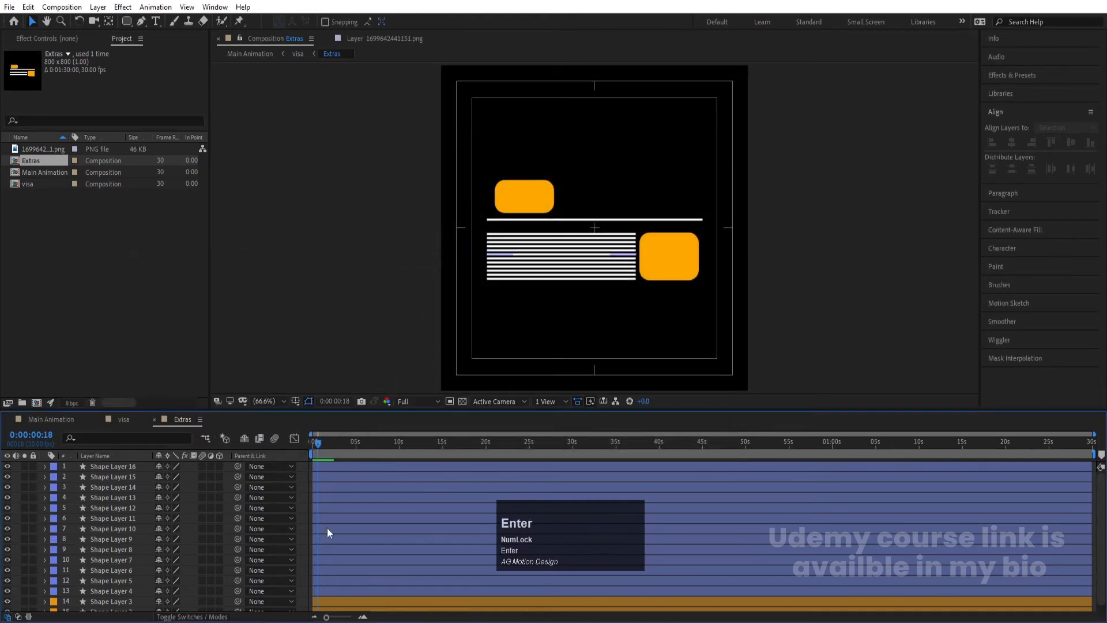
{"action": "left_click", "coordinate": [326, 444]}
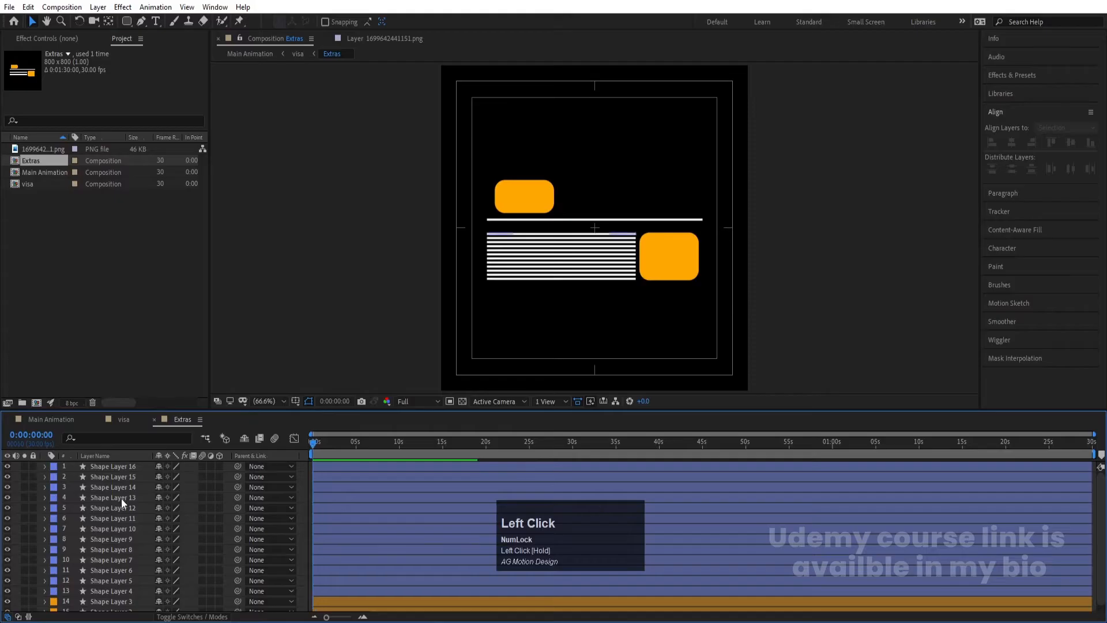
{"action": "key", "text": "ctrl+a"}
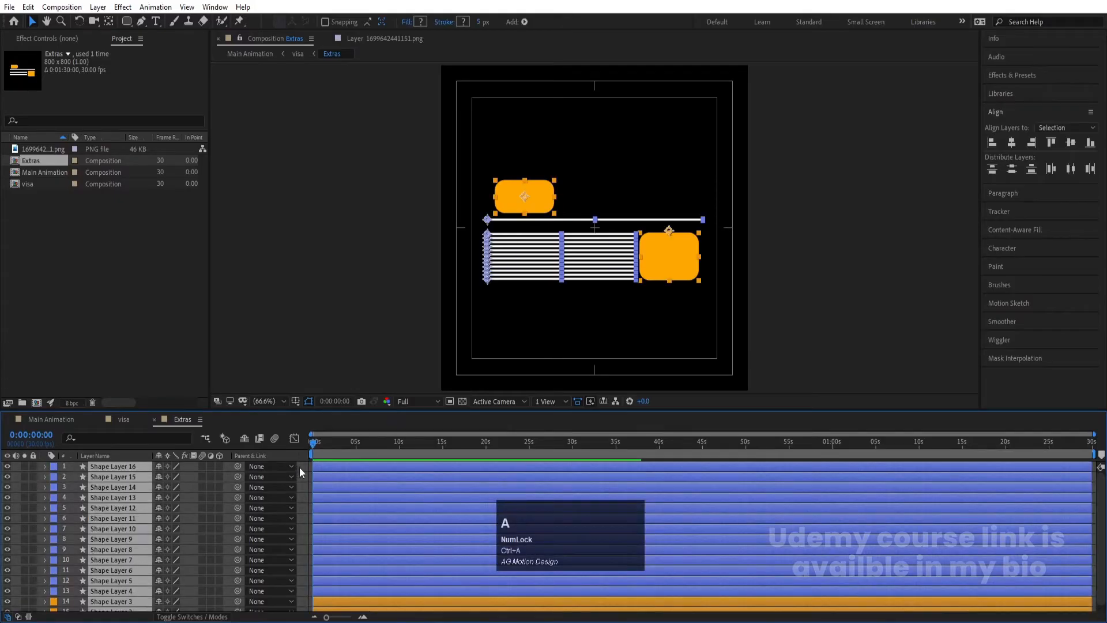
{"action": "left_click", "coordinate": [299, 467]}
{"action": "left_click", "coordinate": [517, 199]}
{"action": "left_click_drag", "start_coordinate": [551, 208], "coordinate": [551, 132]}
{"action": "left_click", "coordinate": [672, 253]}
{"action": "left_click_drag", "start_coordinate": [672, 253], "coordinate": [672, 342]}
{"action": "left_click_drag", "start_coordinate": [589, 302], "coordinate": [482, 224]}
{"action": "left_click_drag", "start_coordinate": [535, 249], "coordinate": [361, 249]}
{"action": "left_click", "coordinate": [542, 220]}
{"action": "left_click_drag", "start_coordinate": [524, 213], "coordinate": [596, 235]}
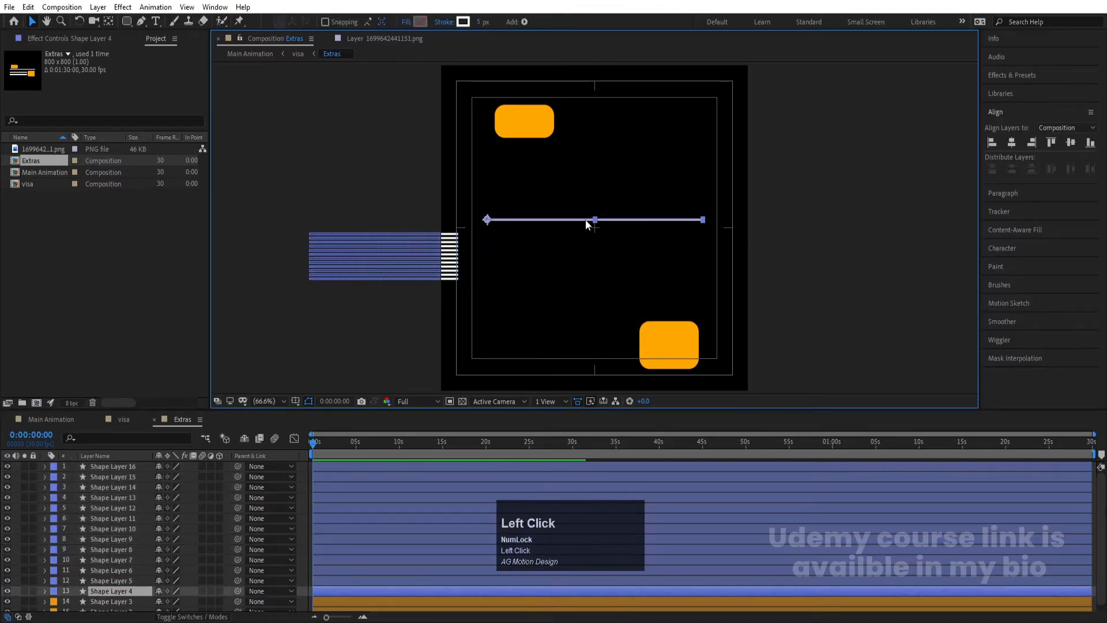
{"action": "left_click_drag", "start_coordinate": [493, 221], "coordinate": [728, 222]}
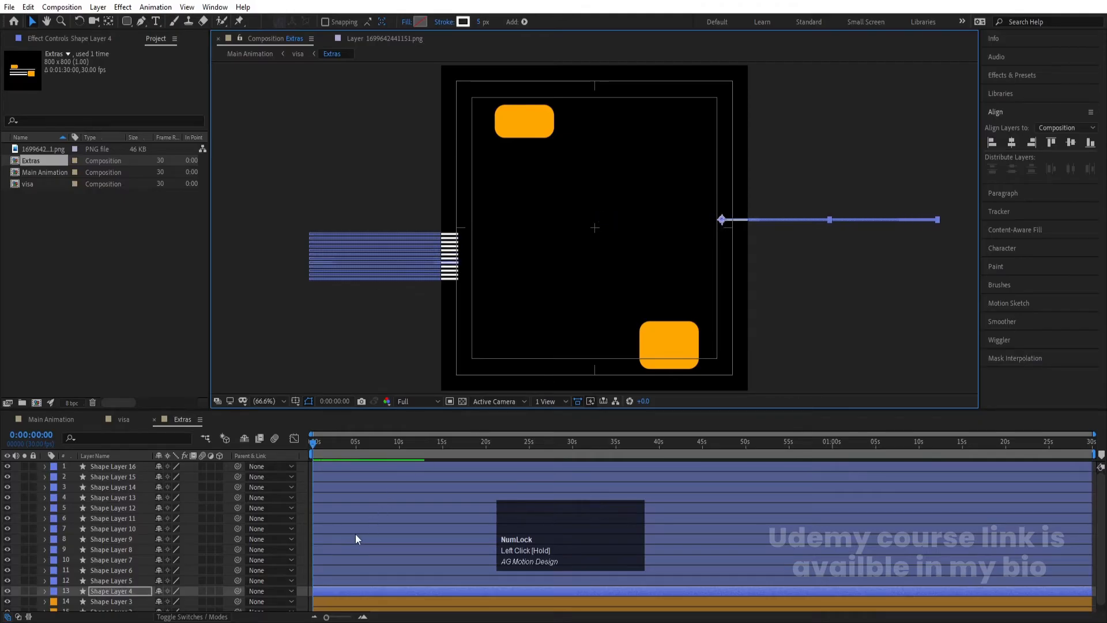
{"action": "key", "text": "ctrl+z"}
{"action": "key", "text": "ctrl+z"}
{"action": "key", "text": "ctrl+z"}
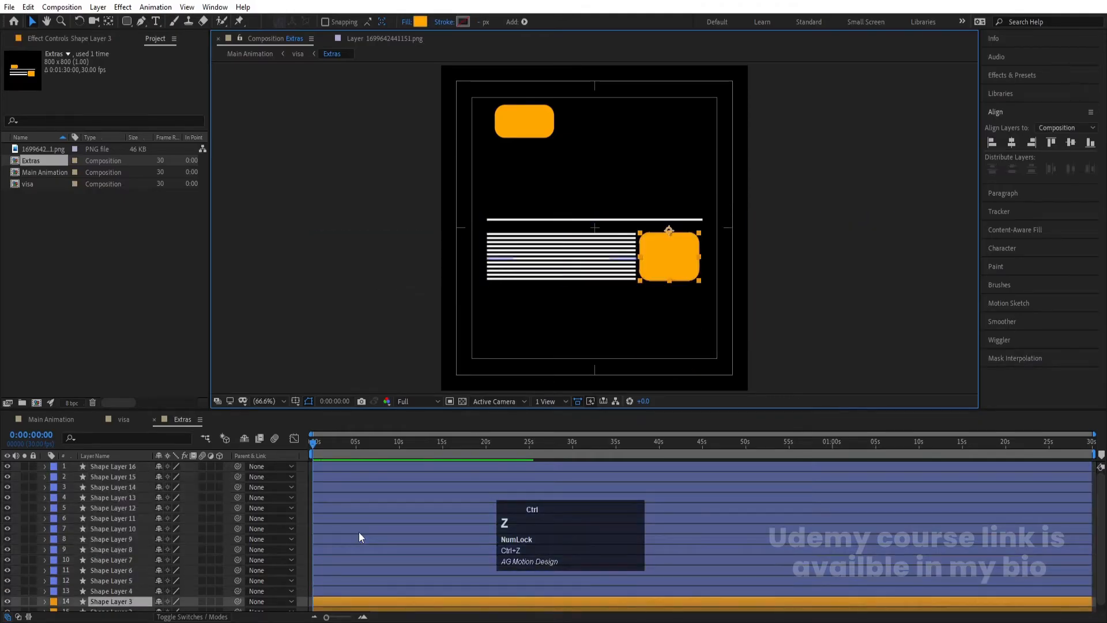
{"action": "key", "text": "ctrl+z"}
{"action": "left_click", "coordinate": [299, 521]}
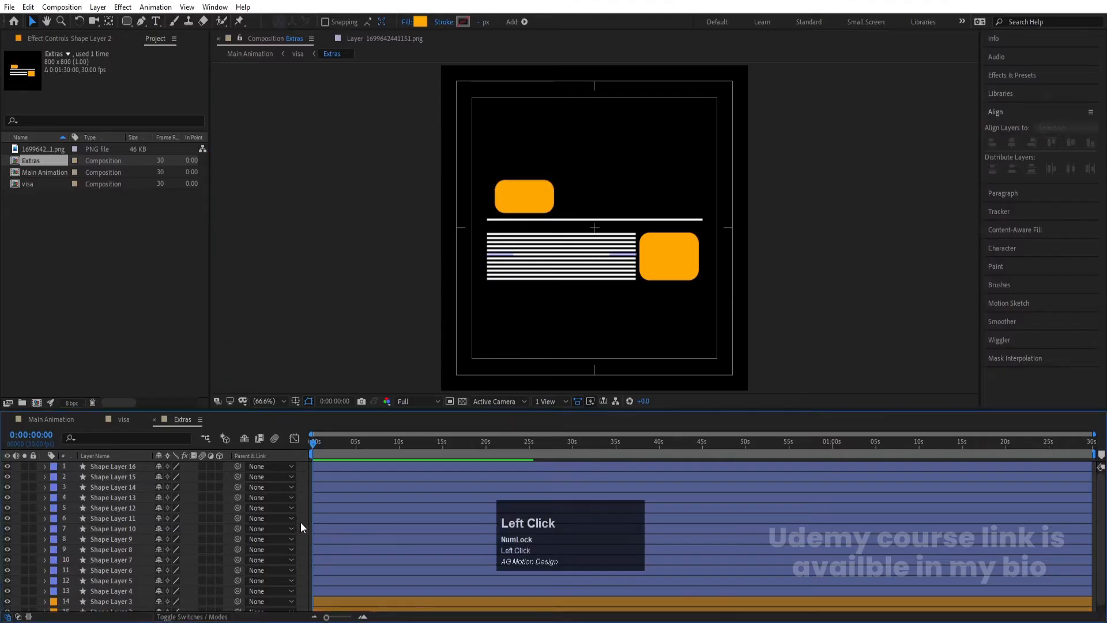
Add Position keyframes to all layers in Extras at 0:00:00:00 and 0:00:01:00
{"action": "scroll", "coordinate": [300, 527], "scroll_direction": "down", "scroll_amount": 1}
{"action": "key", "text": "ctrl+a"}
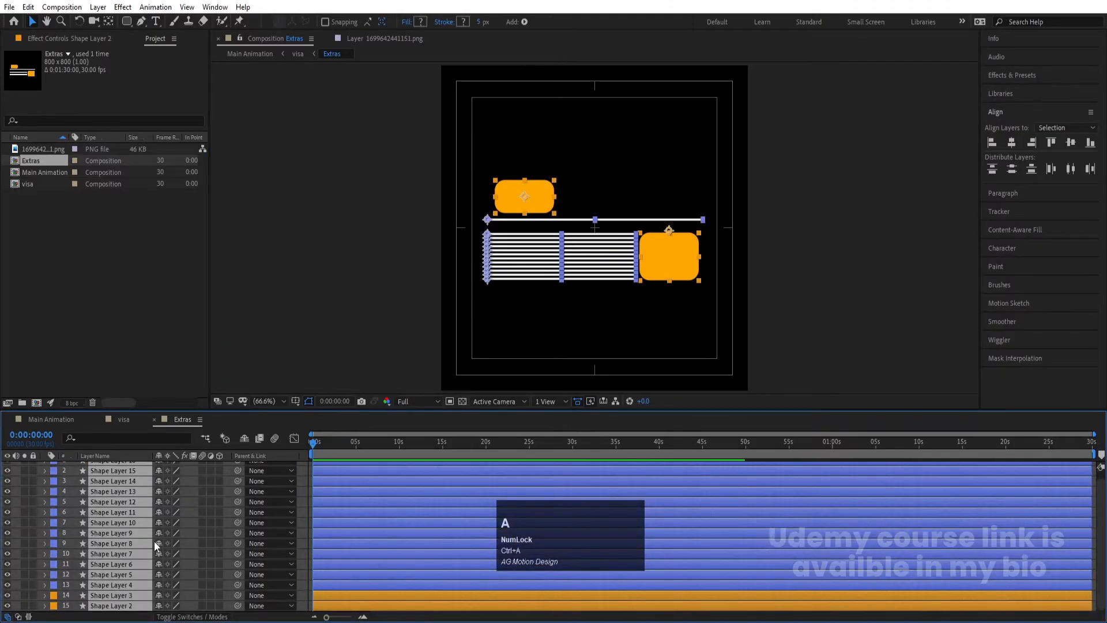
{"action": "key", "text": "p"}
{"action": "left_click", "coordinate": [71, 476]}
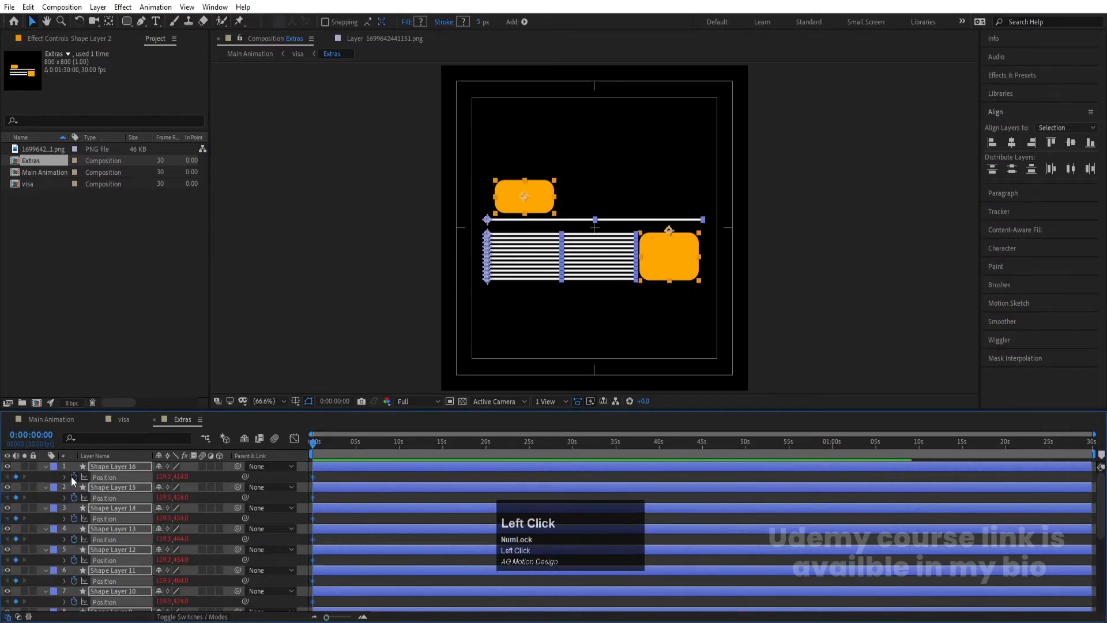
{"action": "key", "text": "equal"}
{"action": "key", "text": "equal"}
{"action": "key", "text": "equal"}
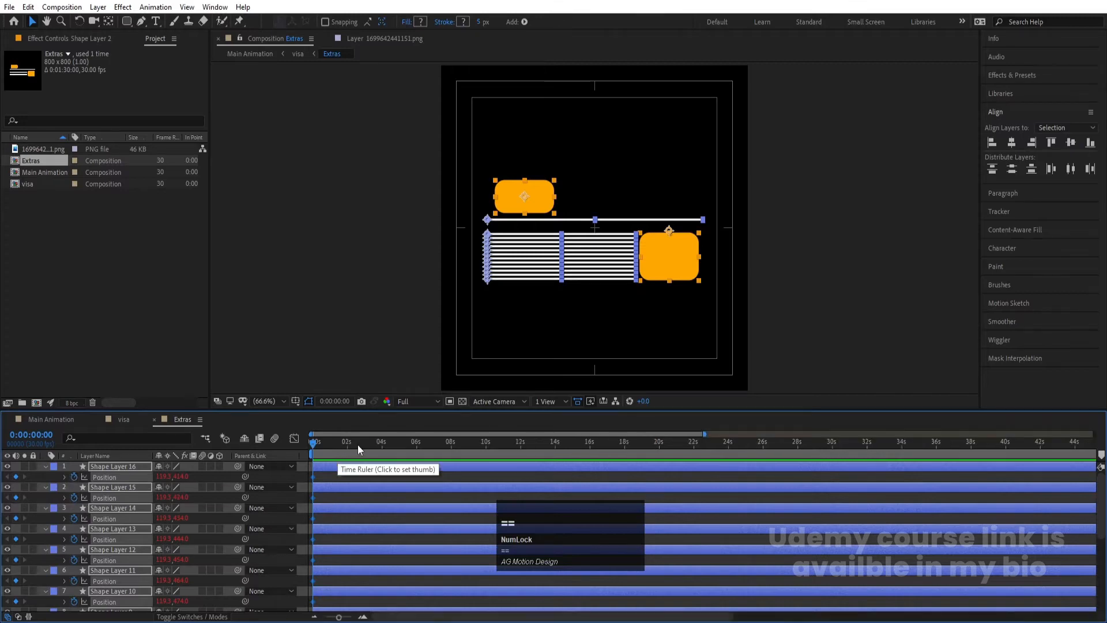
{"action": "left_click", "coordinate": [381, 442]}
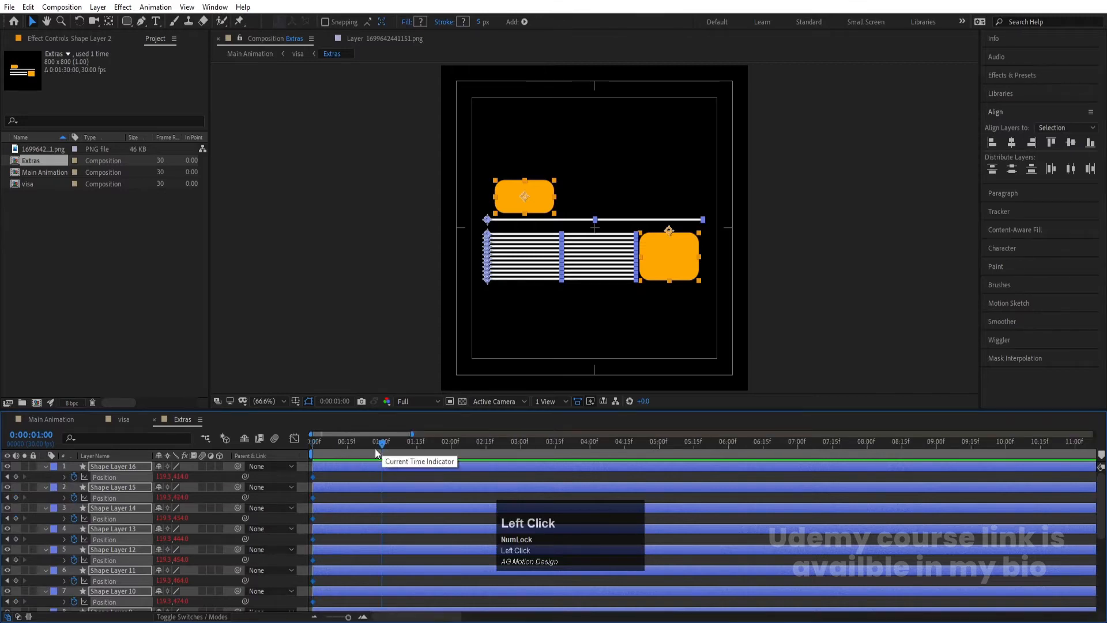
{"action": "left_click", "coordinate": [18, 477]}
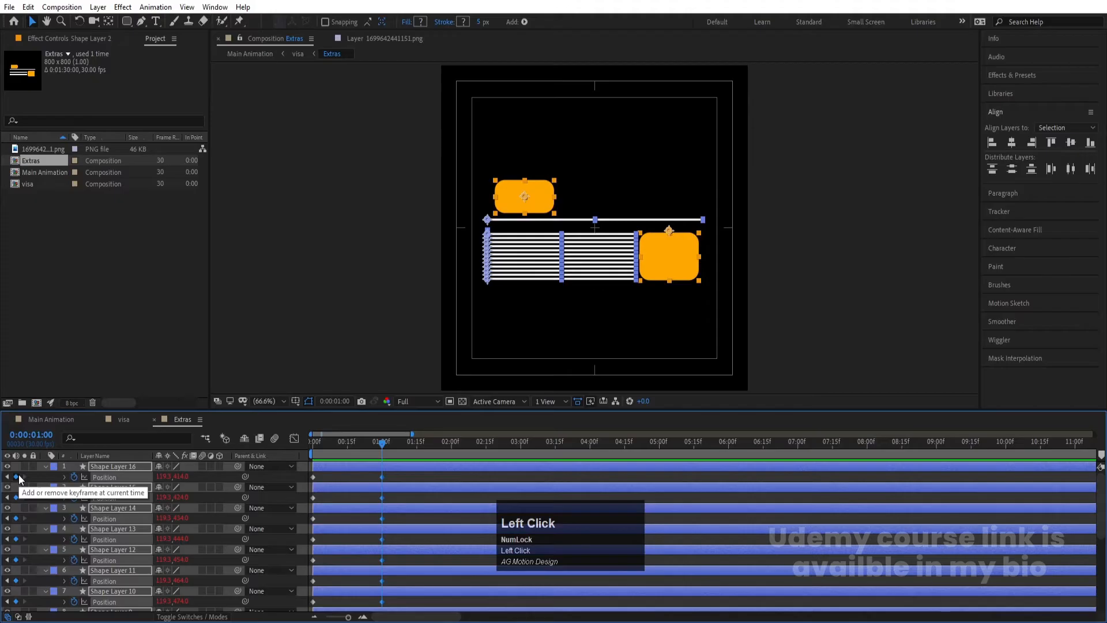
At frame 0, move the group of white stripes left off the card and the lower orange rectangle straight down
{"action": "key", "text": "j"}
{"action": "left_click", "coordinate": [311, 475]}
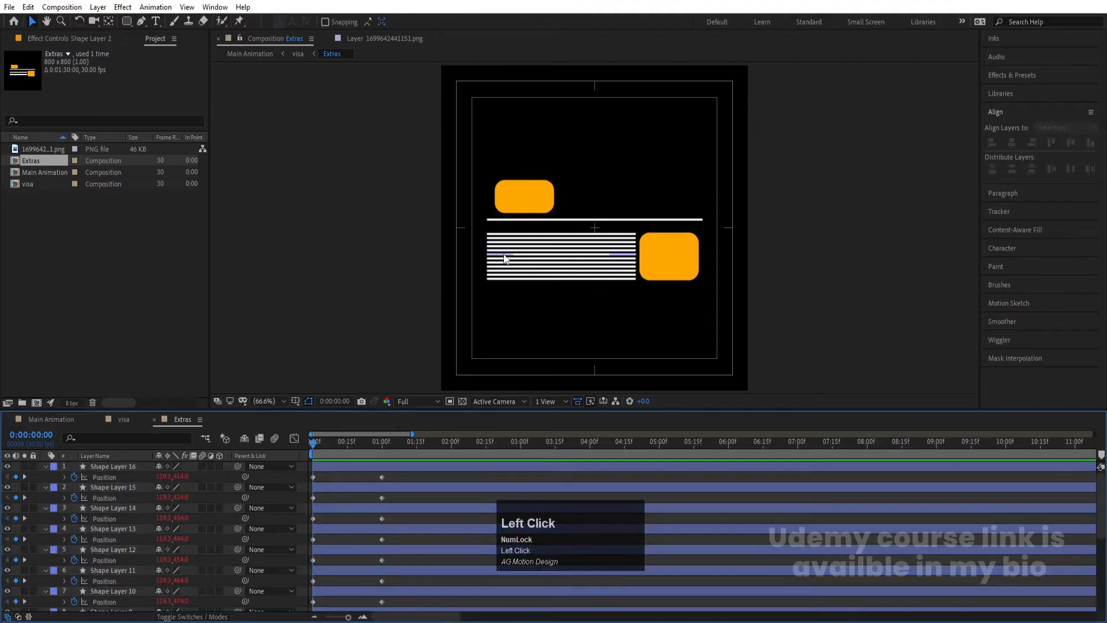
{"action": "left_click_drag", "start_coordinate": [466, 232], "coordinate": [552, 305]}
{"action": "left_click_drag", "start_coordinate": [576, 250], "coordinate": [423, 252]}
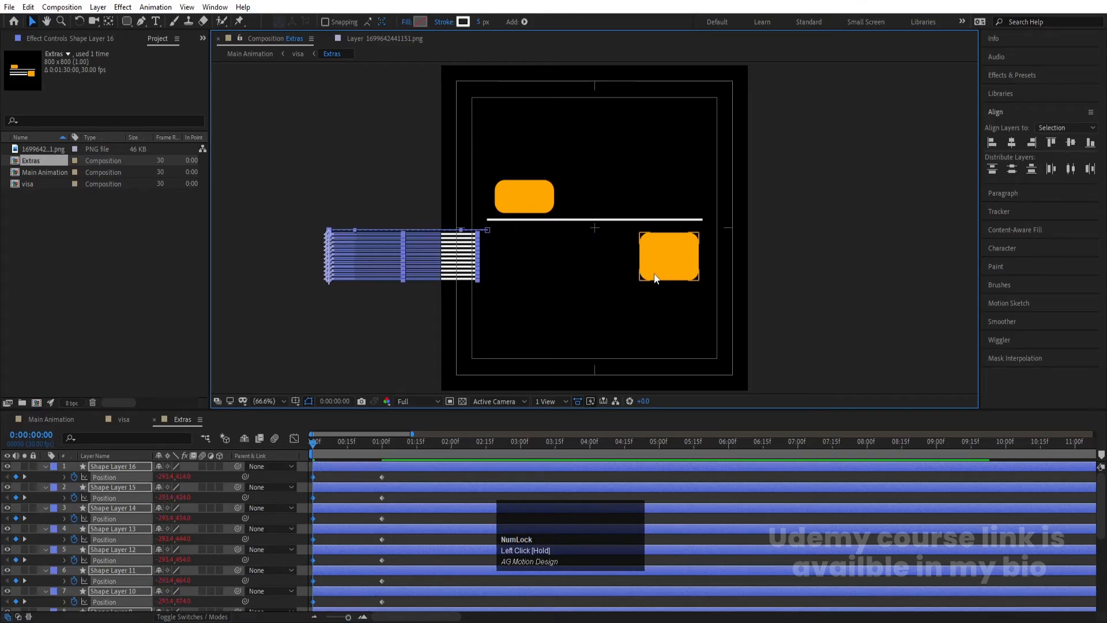
{"action": "left_click", "coordinate": [657, 274]}
{"action": "left_click_drag", "start_coordinate": [682, 279], "coordinate": [682, 358]}
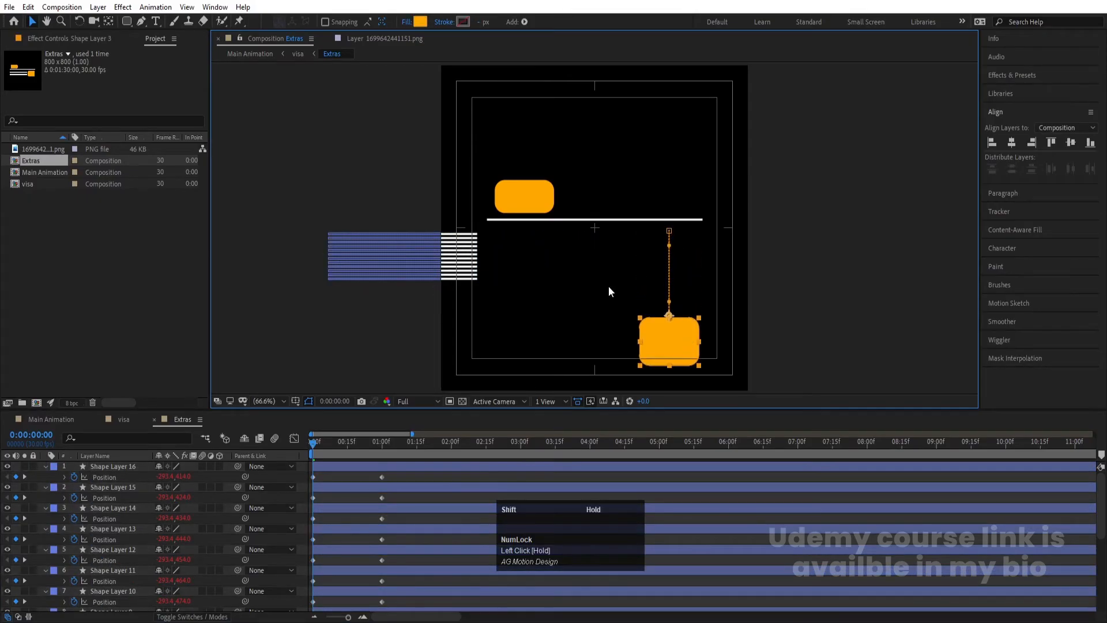
At frame 0, move the long white line right beyond the card and the upper orange rectangle upward, and preview the motion
{"action": "left_click", "coordinate": [595, 218]}
{"action": "left_click_drag", "start_coordinate": [593, 223], "coordinate": [614, 222]}
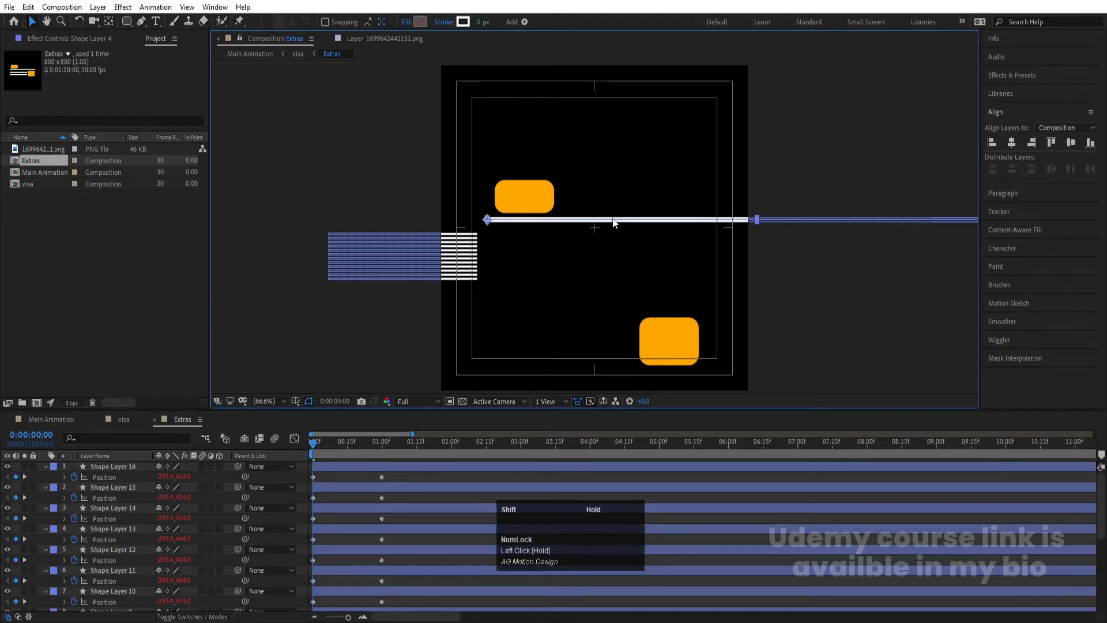
{"action": "key", "text": "ctrl+z"}
{"action": "left_click_drag", "start_coordinate": [503, 220], "coordinate": [709, 223]}
{"action": "left_click_drag", "start_coordinate": [541, 196], "coordinate": [549, 143]}
{"action": "key", "text": "space"}
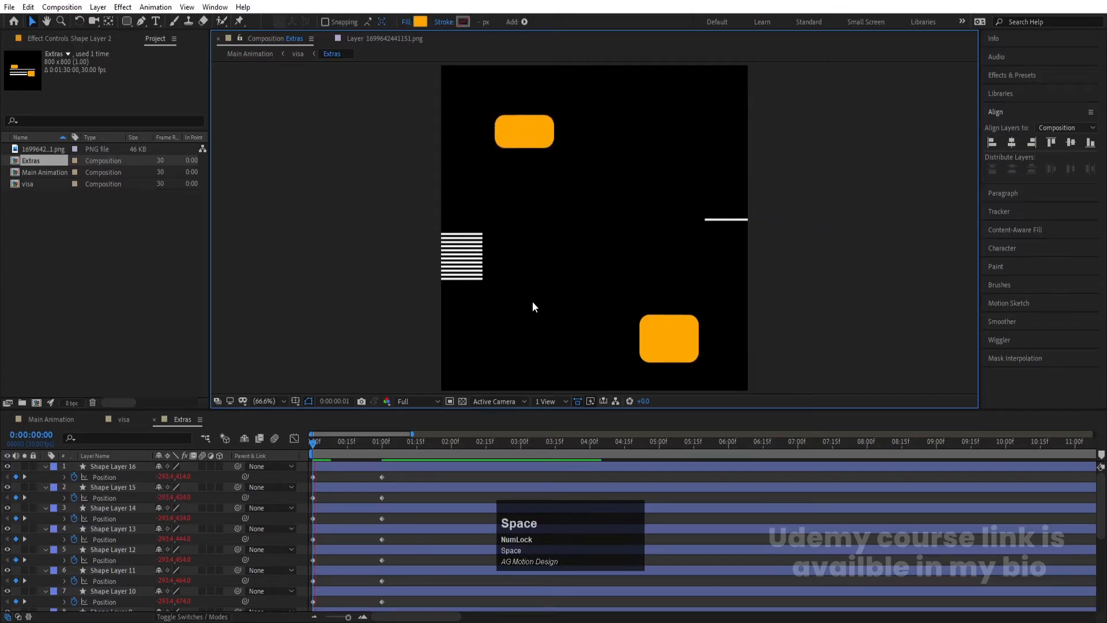
Apply Easy Ease to all Position keyframes, shape their speed graph to peak early and slow down gradually, and preview
{"action": "left_click_drag", "start_coordinate": [425, 478], "coordinate": [310, 617]}
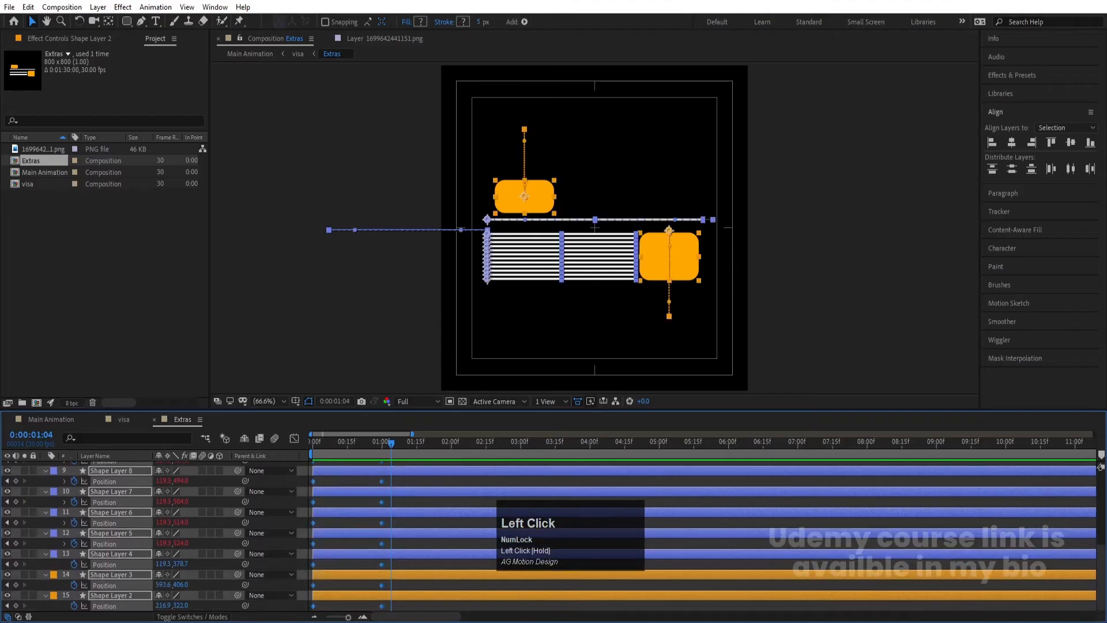
{"action": "key", "text": "F9"}
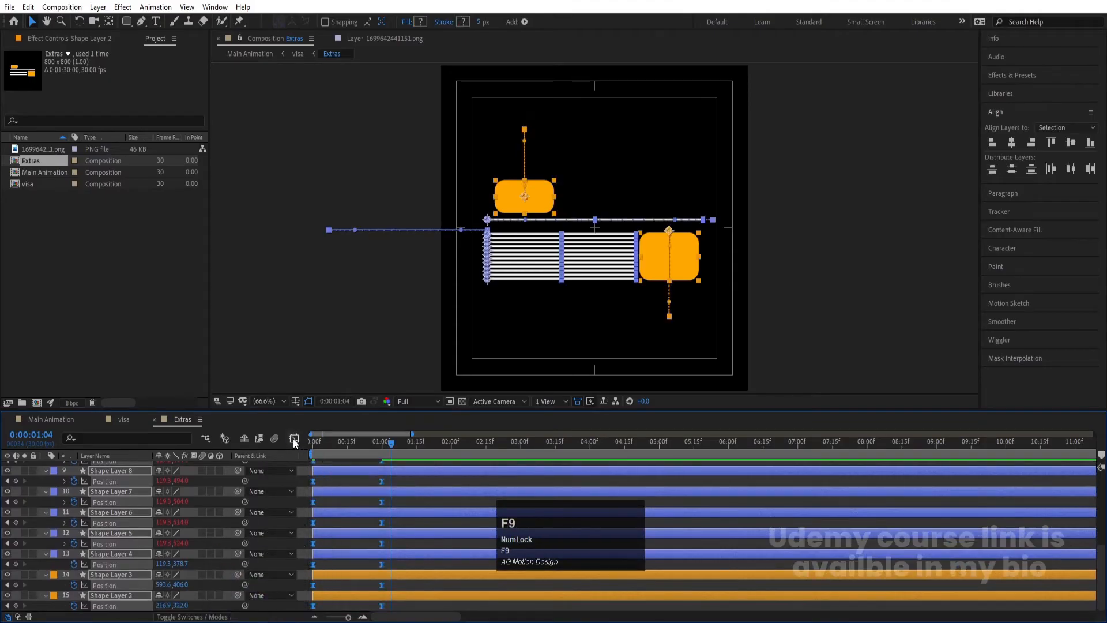
{"action": "left_click", "coordinate": [294, 438]}
{"action": "left_click_drag", "start_coordinate": [435, 517], "coordinate": [338, 605]}
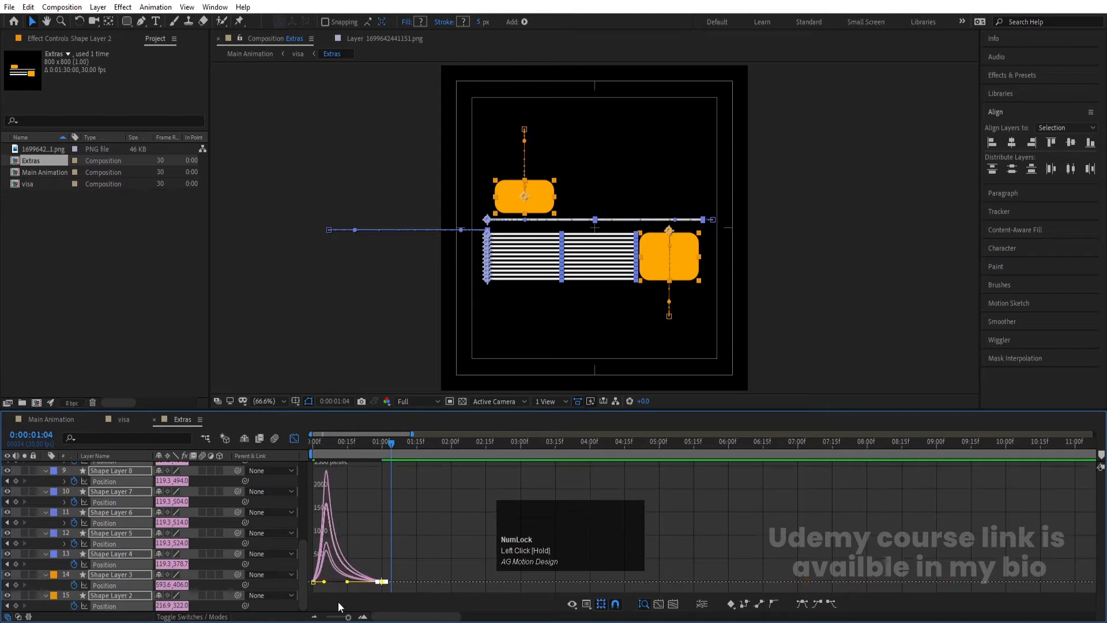
{"action": "left_click", "coordinate": [340, 442]}
{"action": "key", "text": "space"}
{"action": "key", "text": "space"}
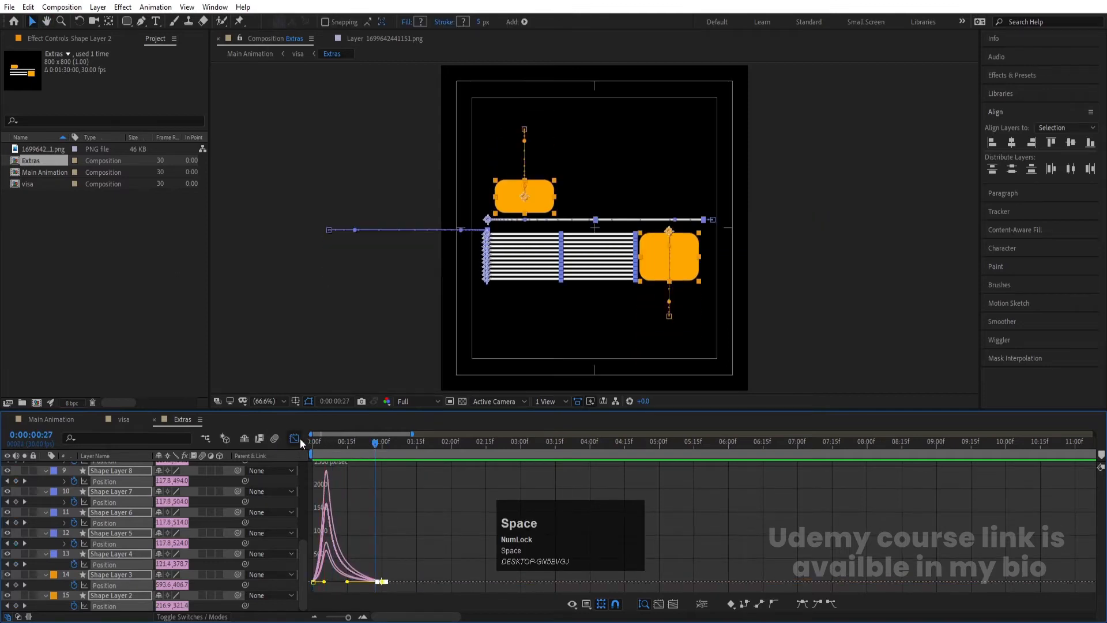
Close the graph view and trim the out points of all selected layers to 0:00:00:01
{"action": "left_click", "coordinate": [299, 438]}
{"action": "left_click_drag", "start_coordinate": [328, 441], "coordinate": [285, 445]}
{"action": "key", "text": "equal"}
{"action": "key", "text": "equal"}
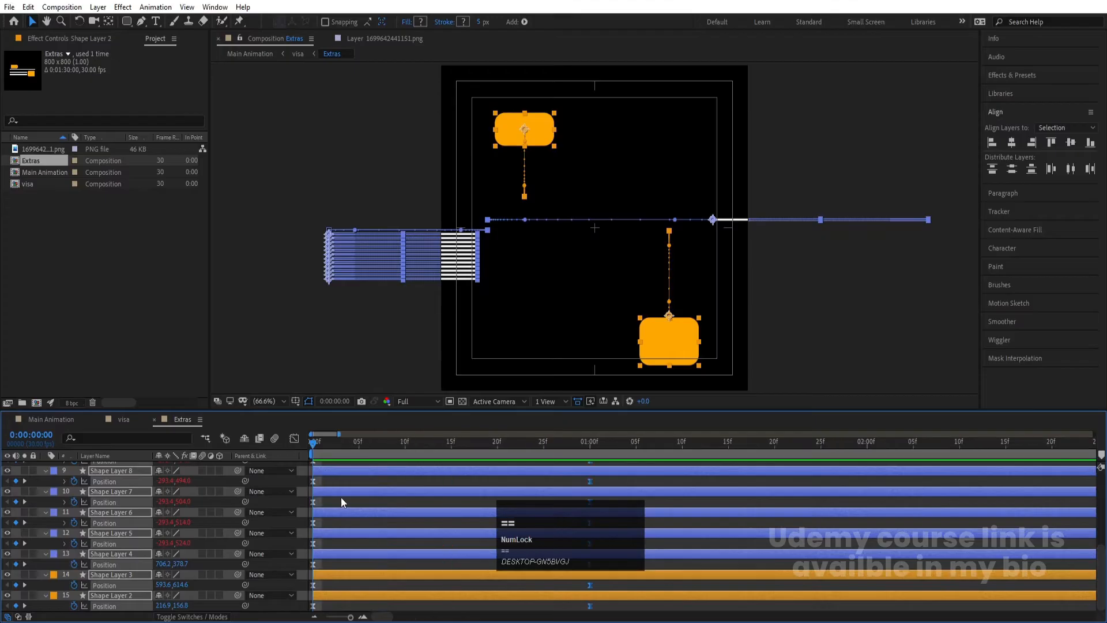
{"action": "key", "text": "Page_Down"}
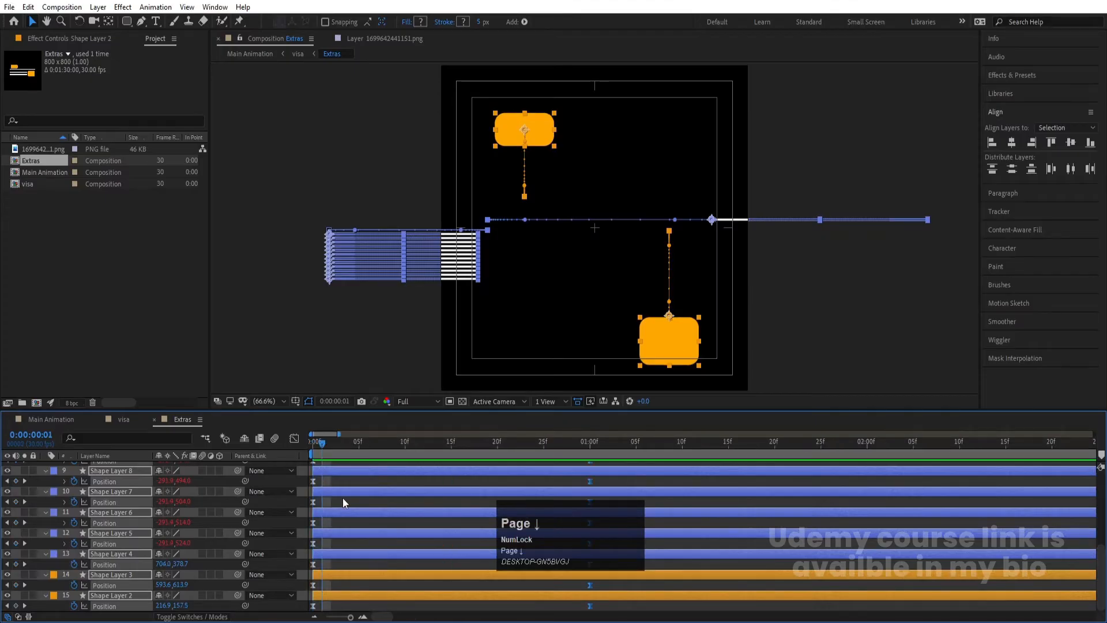
{"action": "key", "text": "alt+bracketright"}
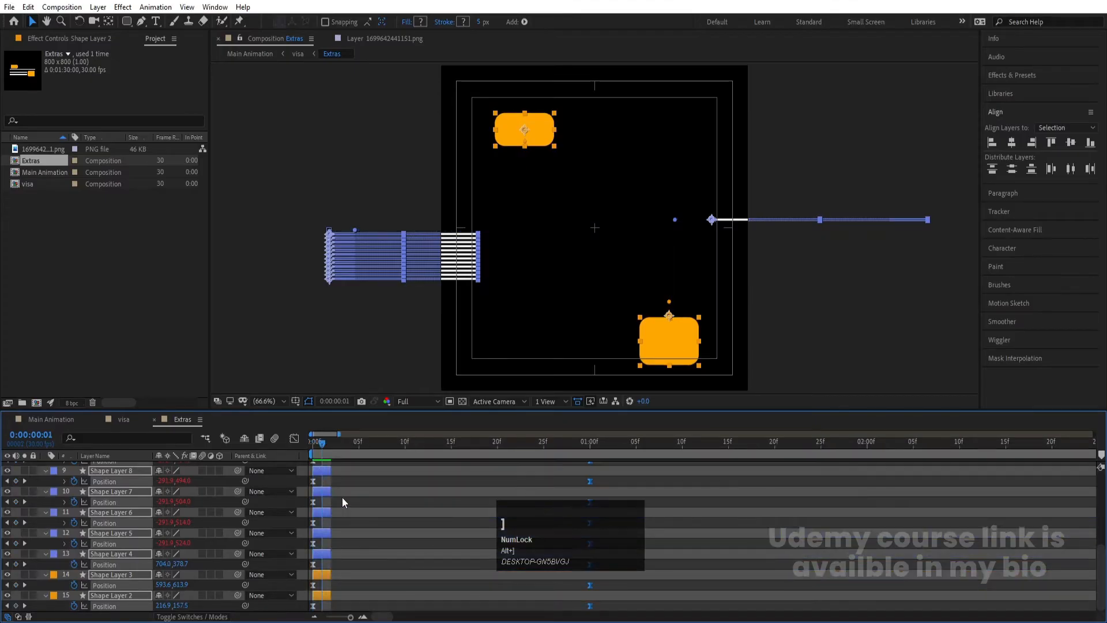
Stagger the trimmed layers one after another with the Sequence Layers keyframe assistant
{"action": "right_click", "coordinate": [343, 500]}
{"action": "left_click", "coordinate": [380, 330]}
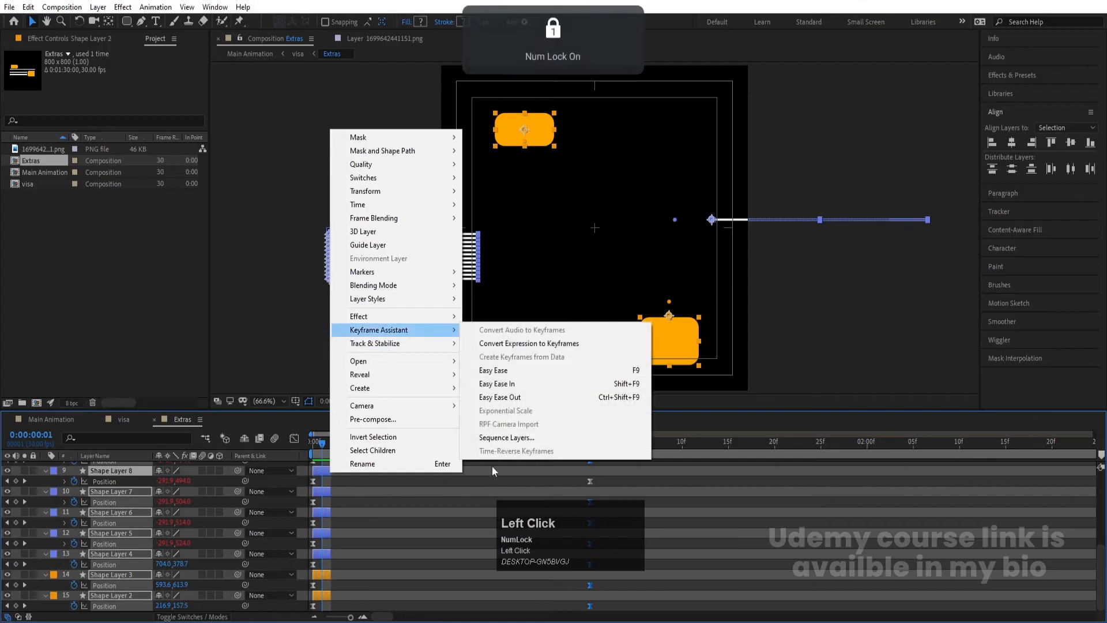
{"action": "left_click", "coordinate": [496, 439]}
{"action": "left_click", "coordinate": [563, 347]}
Extend the out points of all staggered layers to about 20 seconds and preview the staggered motion
{"action": "key", "text": "minus"}
{"action": "key", "text": "minus"}
{"action": "key", "text": "minus"}
{"action": "left_click_drag", "start_coordinate": [338, 473], "coordinate": [1028, 471]}
{"action": "key", "text": "space"}
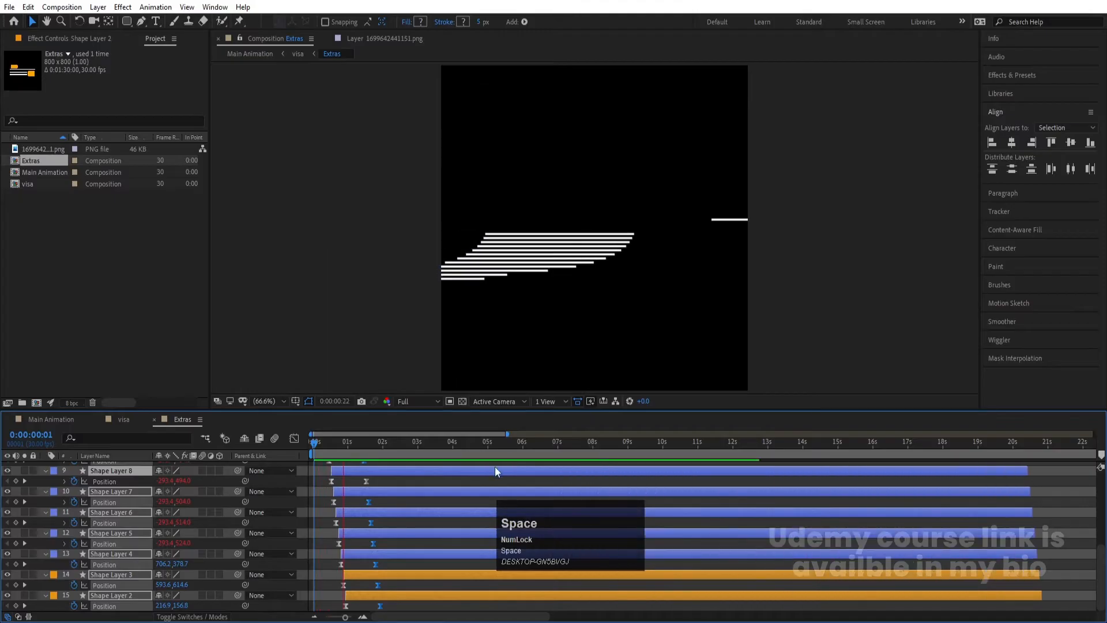
Return to frame 0 and preview the Extras animation together with the card in the visa composition
{"action": "left_click", "coordinate": [356, 442]}
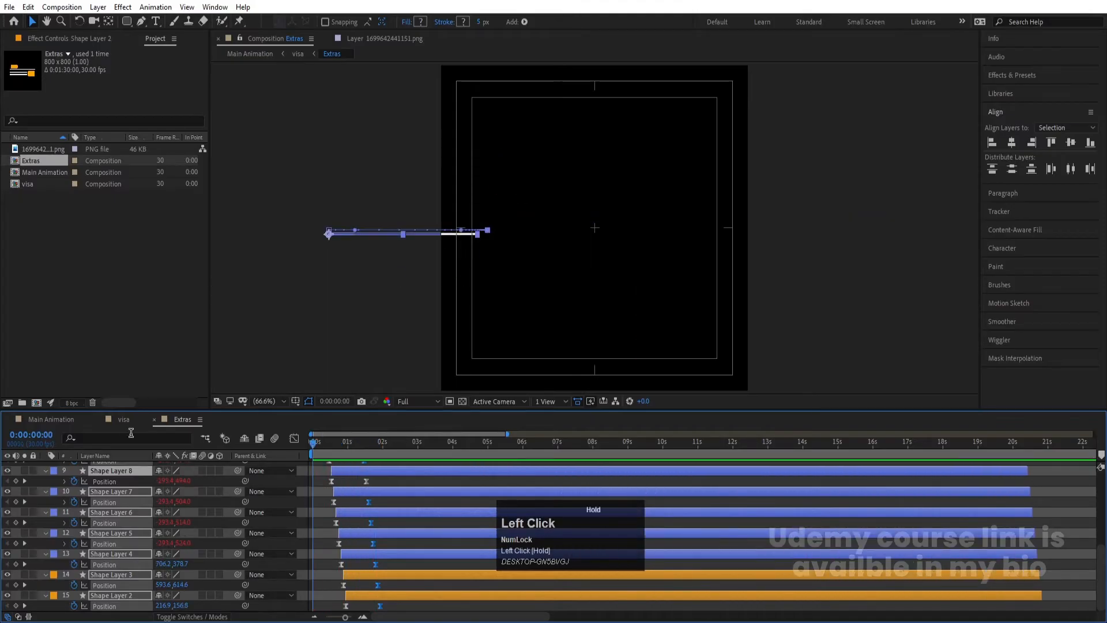
{"action": "left_click", "coordinate": [122, 420]}
{"action": "key", "text": "space"}
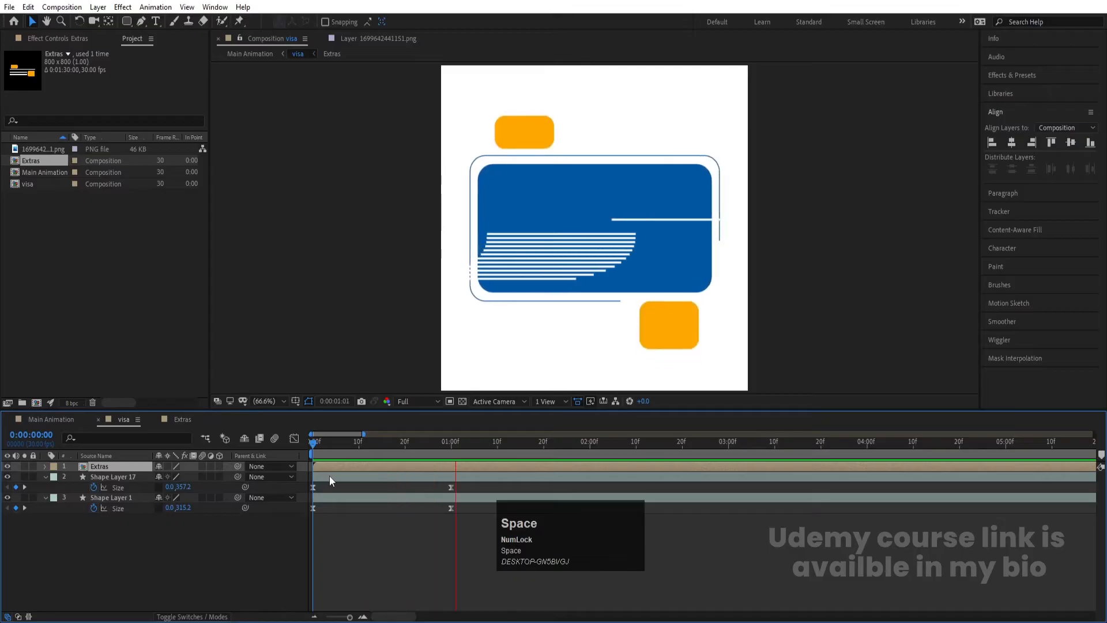
Duplicate the blue card's Shape Layer 1 and place the copy above the Extras layer
{"action": "left_click", "coordinate": [351, 471]}
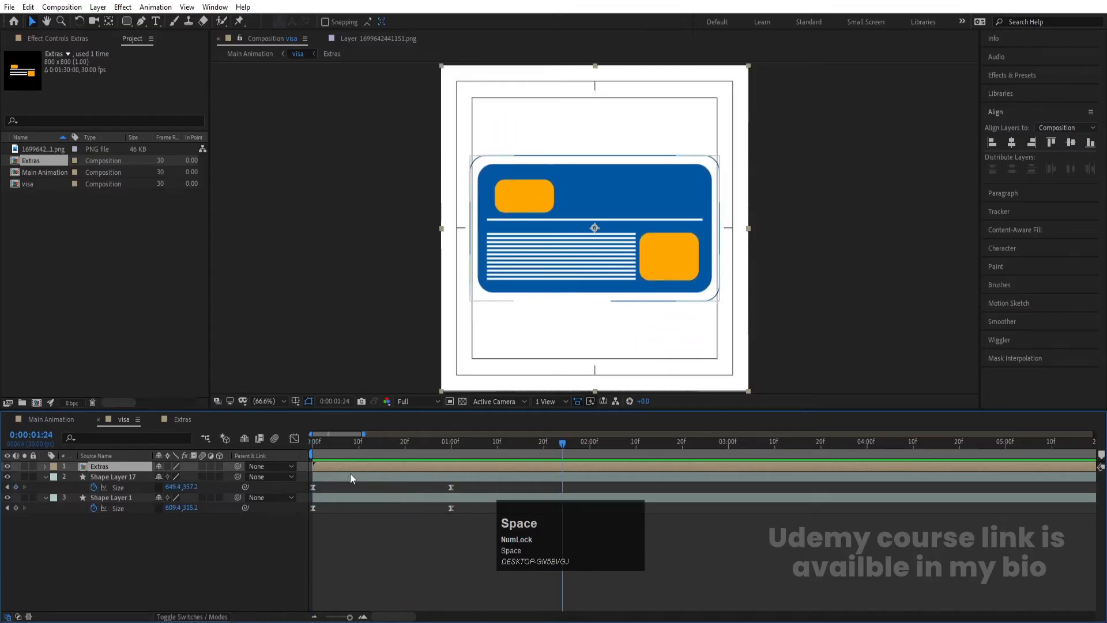
{"action": "left_click", "coordinate": [120, 476]}
{"action": "left_click", "coordinate": [118, 498]}
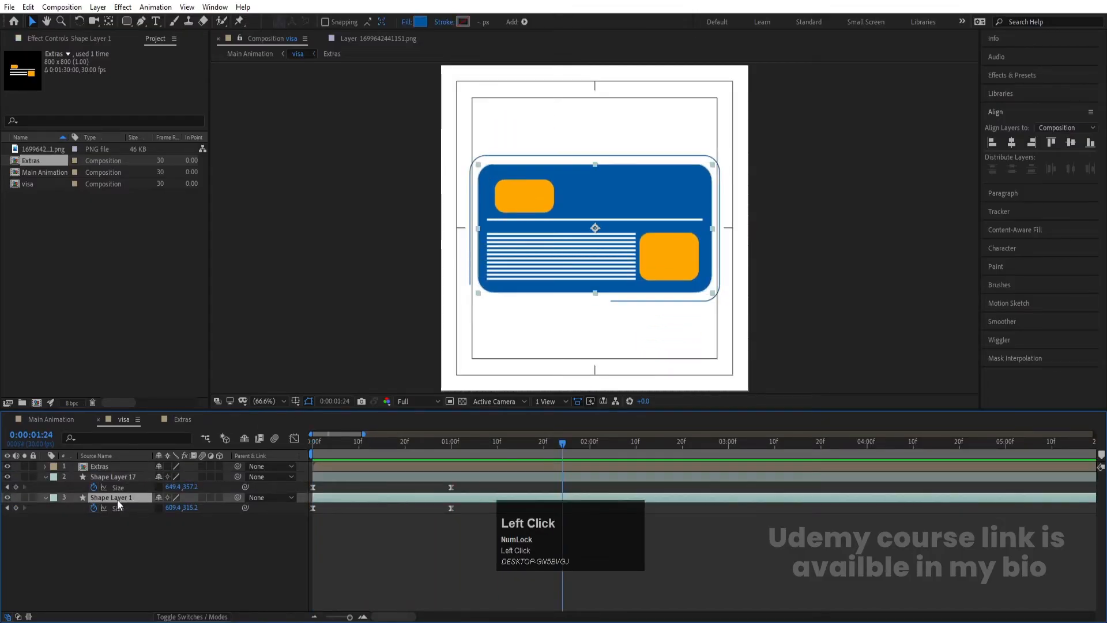
{"action": "key", "text": "ctrl+d"}
{"action": "left_click_drag", "start_coordinate": [117, 499], "coordinate": [116, 466]}
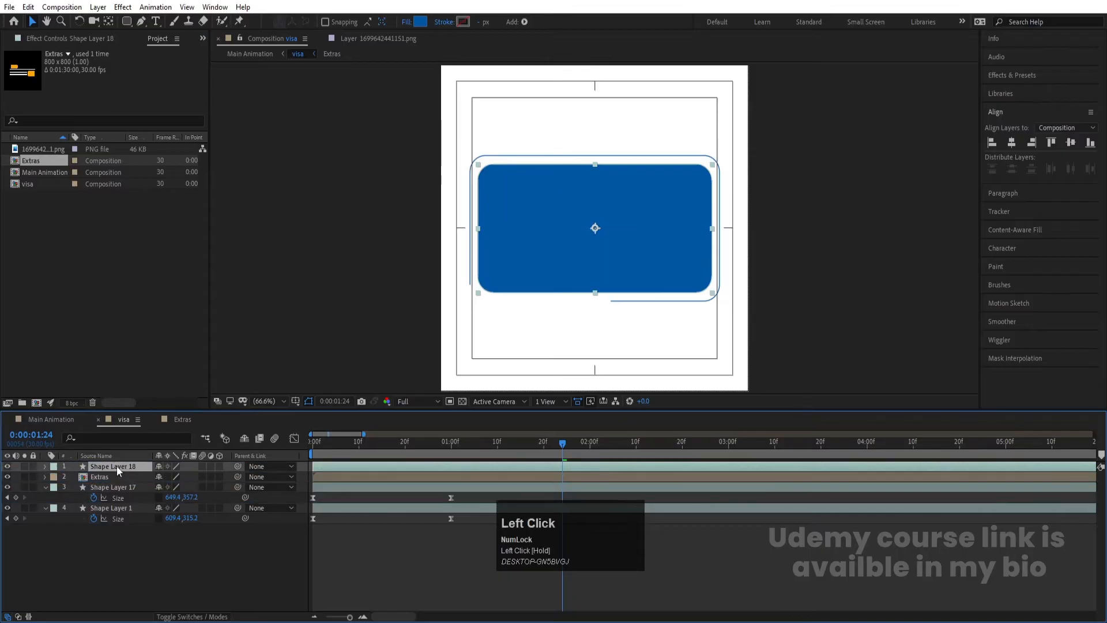
Set the Extras layer's track matte to an alpha matte of the duplicated card shape and preview from frame 0
{"action": "key", "text": "F4"}
{"action": "left_click", "coordinate": [224, 476]}
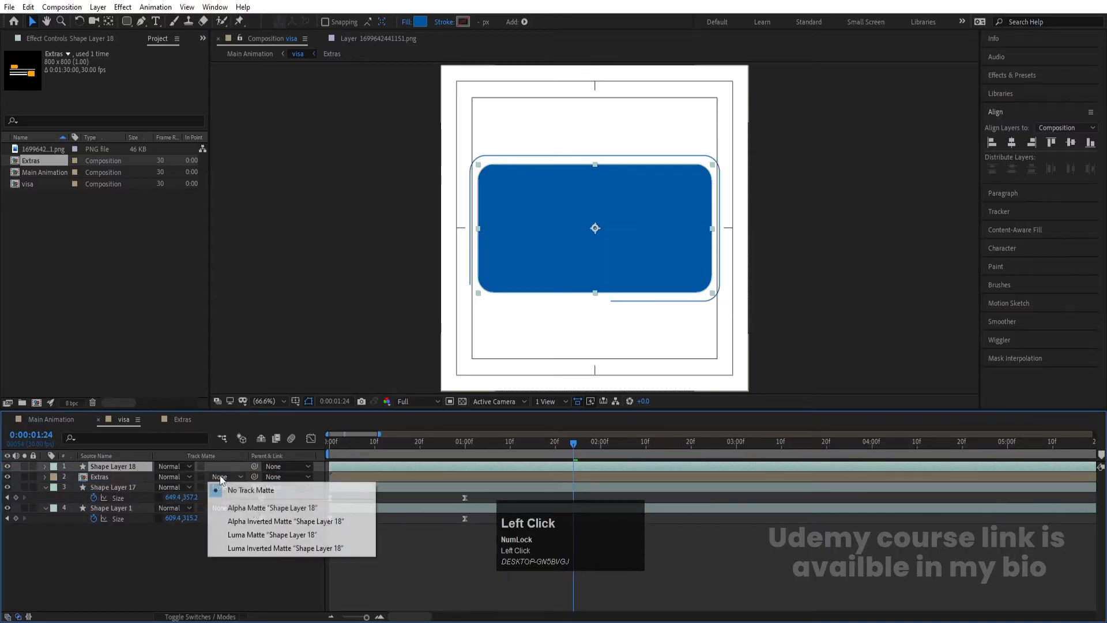
{"action": "left_click", "coordinate": [260, 506]}
{"action": "key", "text": "Home"}
{"action": "key", "text": "space"}
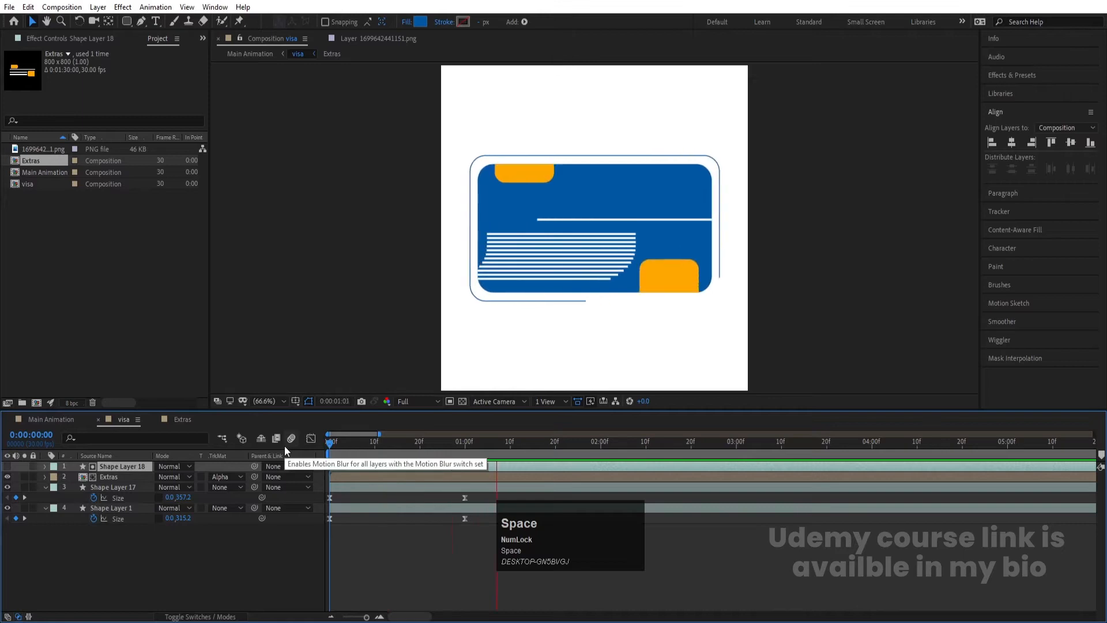
Preview the card with its matted extras in the Main Animation composition
{"action": "left_click", "coordinate": [331, 441]}
{"action": "left_click", "coordinate": [64, 419]}
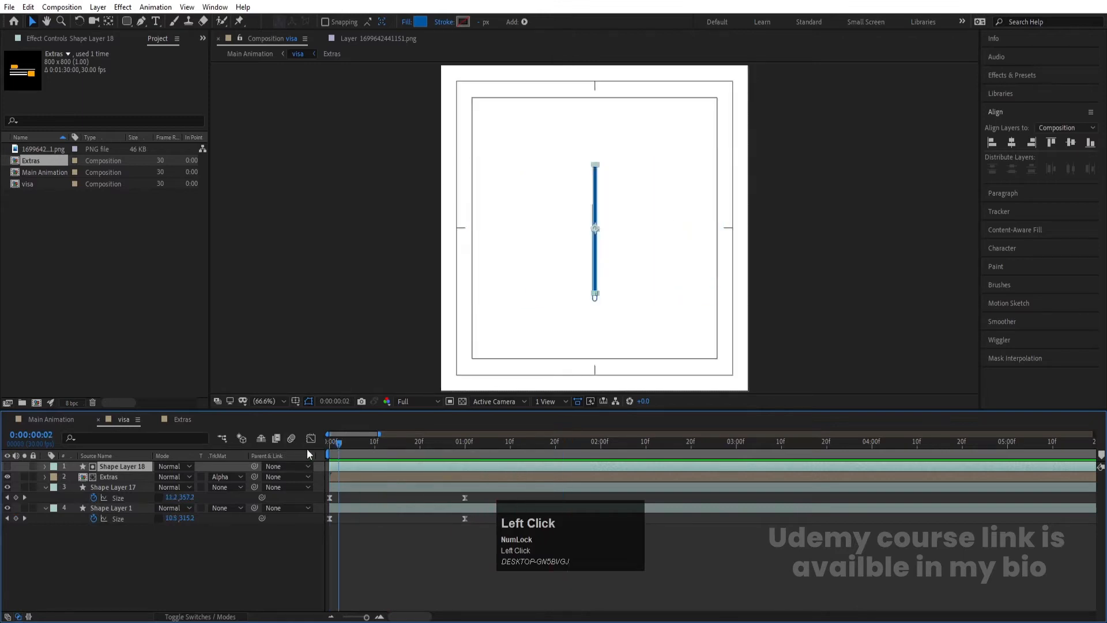
{"action": "key", "text": "space"}
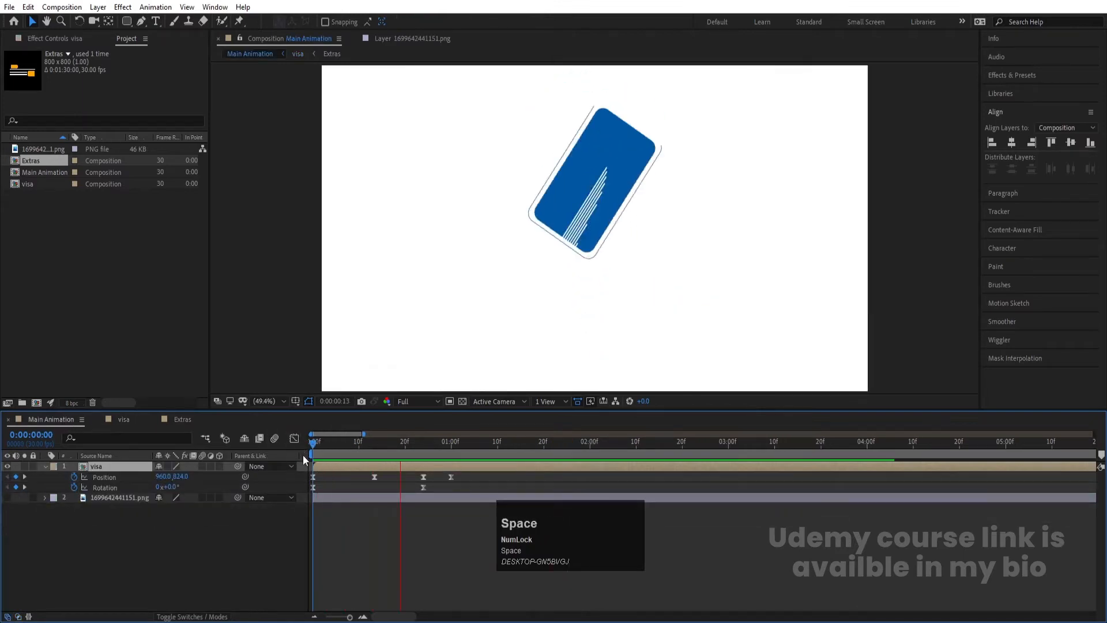
{"action": "left_click_drag", "start_coordinate": [377, 448], "coordinate": [407, 452]}
In the visa composition, delay the Extras layer by about 20 frames and preview the timing in Main Animation
{"action": "double_click", "coordinate": [402, 465]}
{"action": "left_click", "coordinate": [358, 472]}
{"action": "left_click", "coordinate": [351, 464], "text": "shift"}
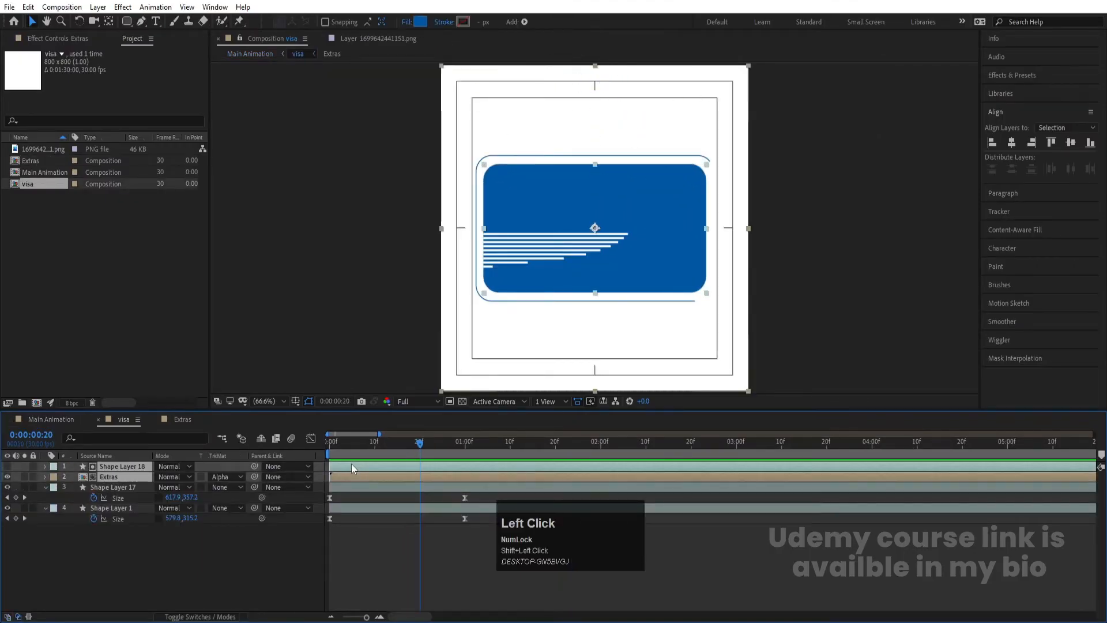
{"action": "left_click", "coordinate": [343, 523]}
{"action": "left_click_drag", "start_coordinate": [355, 474], "coordinate": [441, 475]}
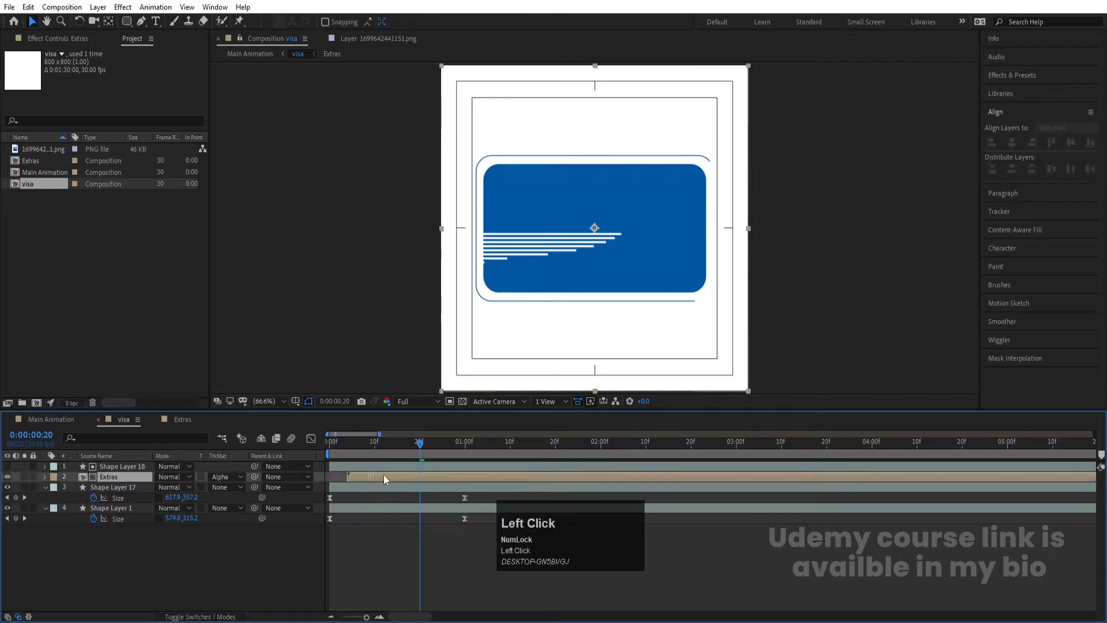
{"action": "left_click", "coordinate": [49, 419]}
{"action": "key", "text": "space"}
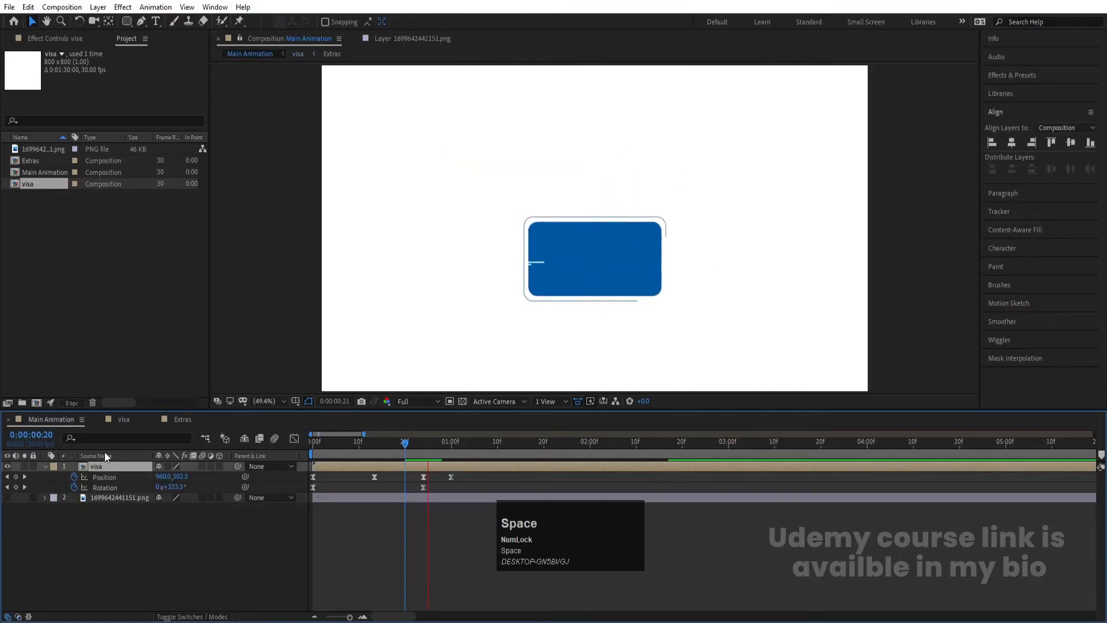
{"action": "key", "text": "space"}
Split the visa layer at 0:00:02:10 and extend the earlier part's out point to about 0:00:05:04
{"action": "mouse_move", "coordinate": [638, 454]}
{"action": "left_mouse_down"}
{"action": "mouse_move", "coordinate": [580, 451]}
{"action": "mouse_move", "coordinate": [634, 451]}
{"action": "left_mouse_up"}
{"action": "left_click", "coordinate": [634, 466]}
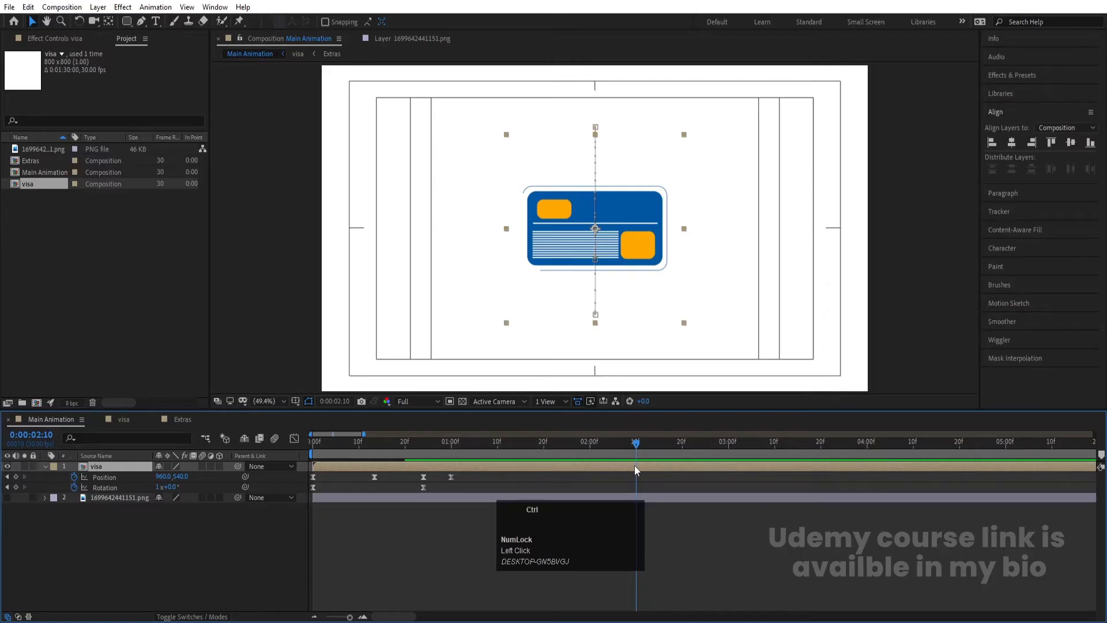
{"action": "key", "text": "ctrl+shift+d"}
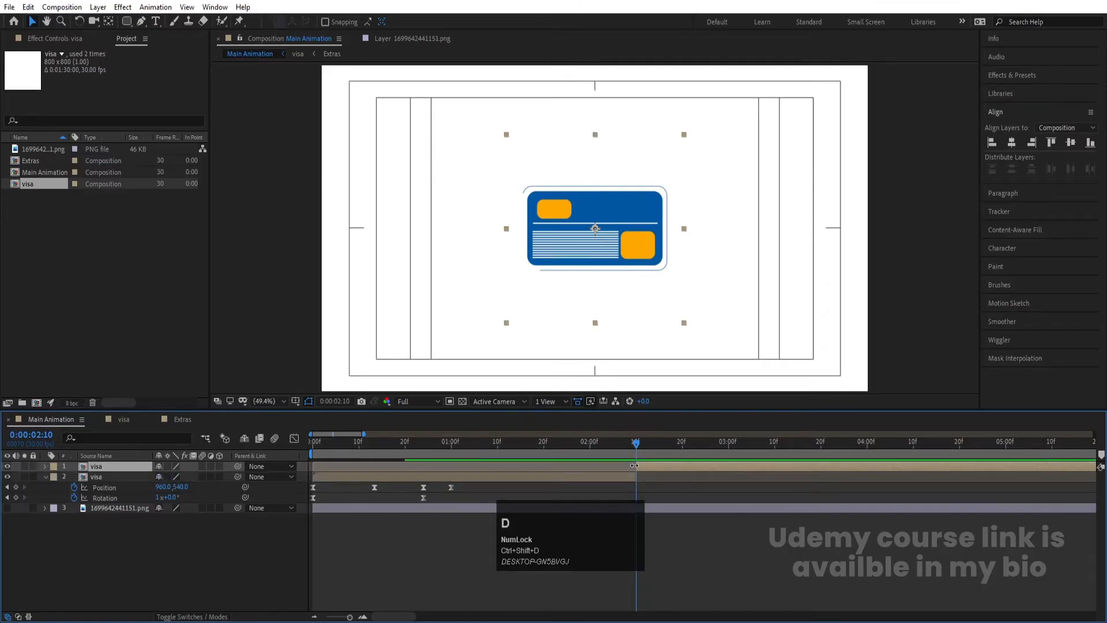
{"action": "left_click_drag", "start_coordinate": [634, 476], "coordinate": [1029, 478]}
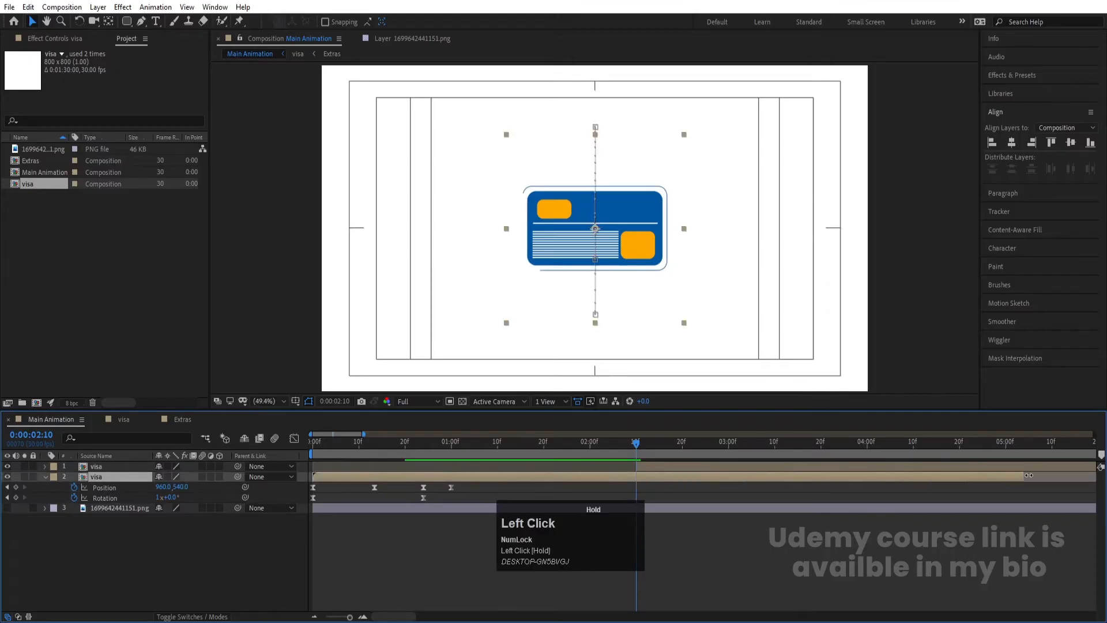
Rename the split visa layer that starts at 0:00:02:10 to photo
{"action": "left_click", "coordinate": [729, 466]}
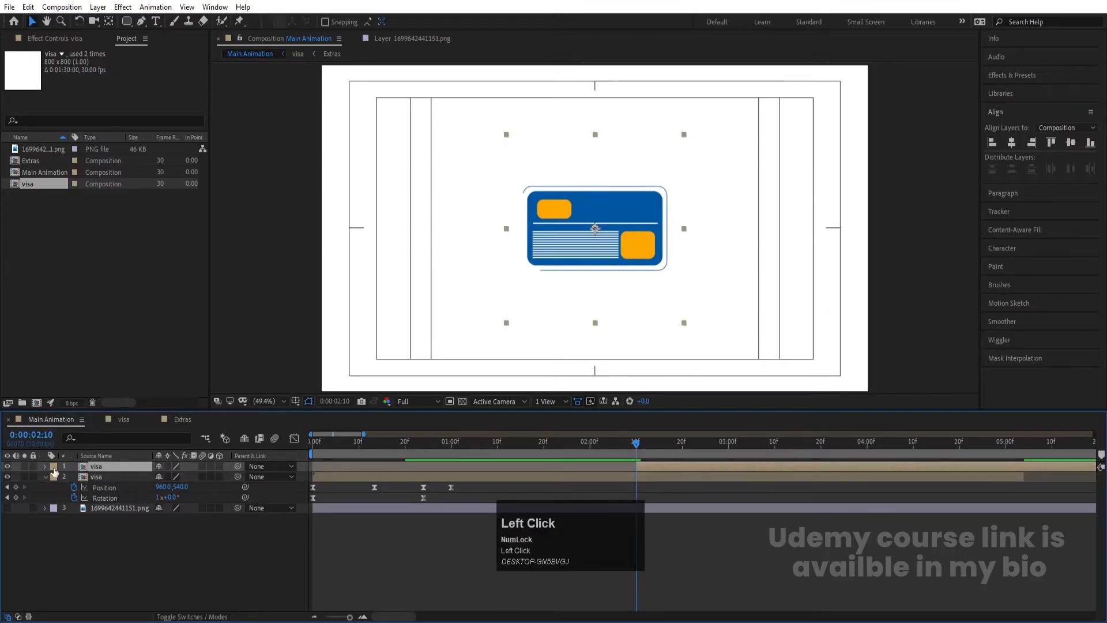
{"action": "key", "text": "Return"}
{"action": "type", "text": "photo"}
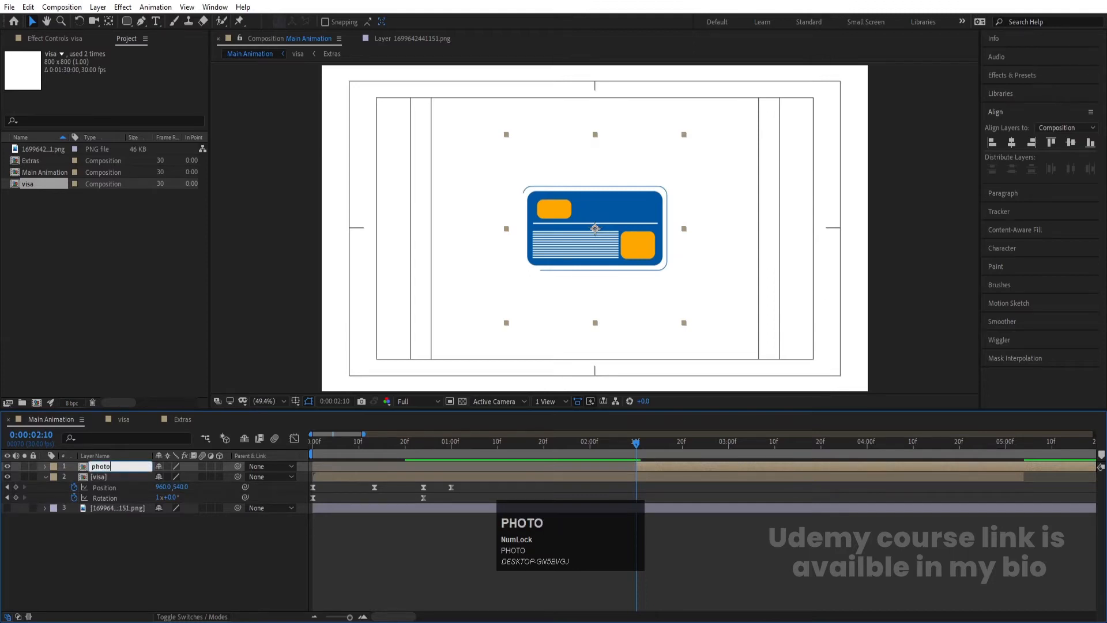
{"action": "key", "text": "Return"}
Add starting Scale and Opacity keyframes to the photo layer at 0:00:02:10
{"action": "key", "text": "s"}
{"action": "left_click", "coordinate": [74, 476]}
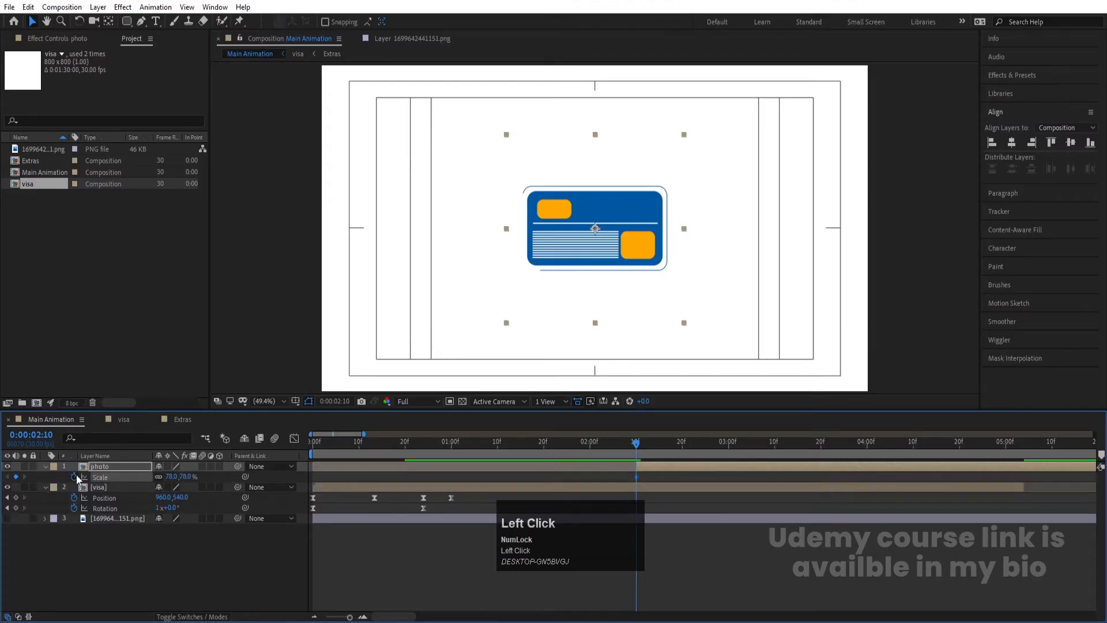
{"action": "key", "text": "t"}
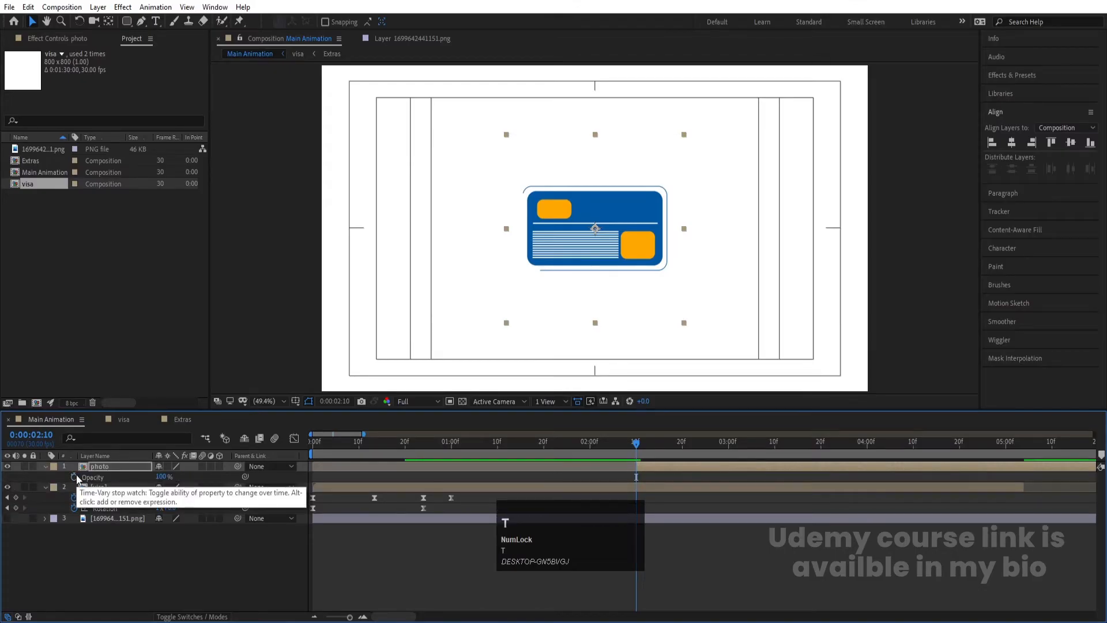
{"action": "left_click", "coordinate": [75, 476]}
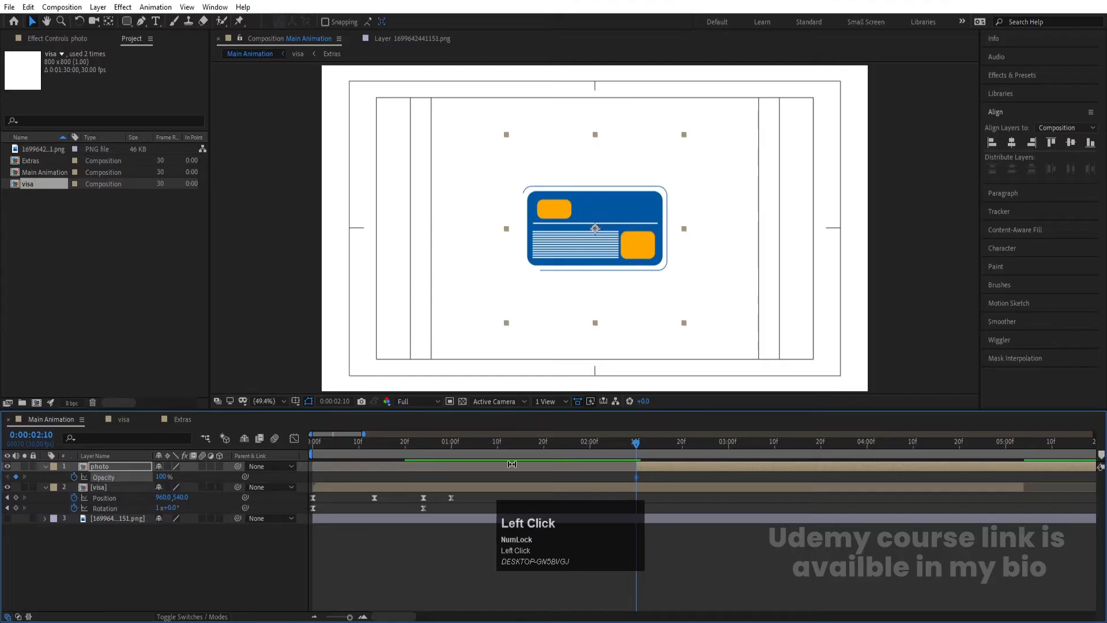
At 0:00:03:03, set the photo layer's scale to 121% and its opacity to 0%
{"action": "key", "text": "u"}
{"action": "key", "text": "space"}
{"action": "key", "text": "space"}
{"action": "left_click_drag", "start_coordinate": [174, 489], "coordinate": [197, 488]}
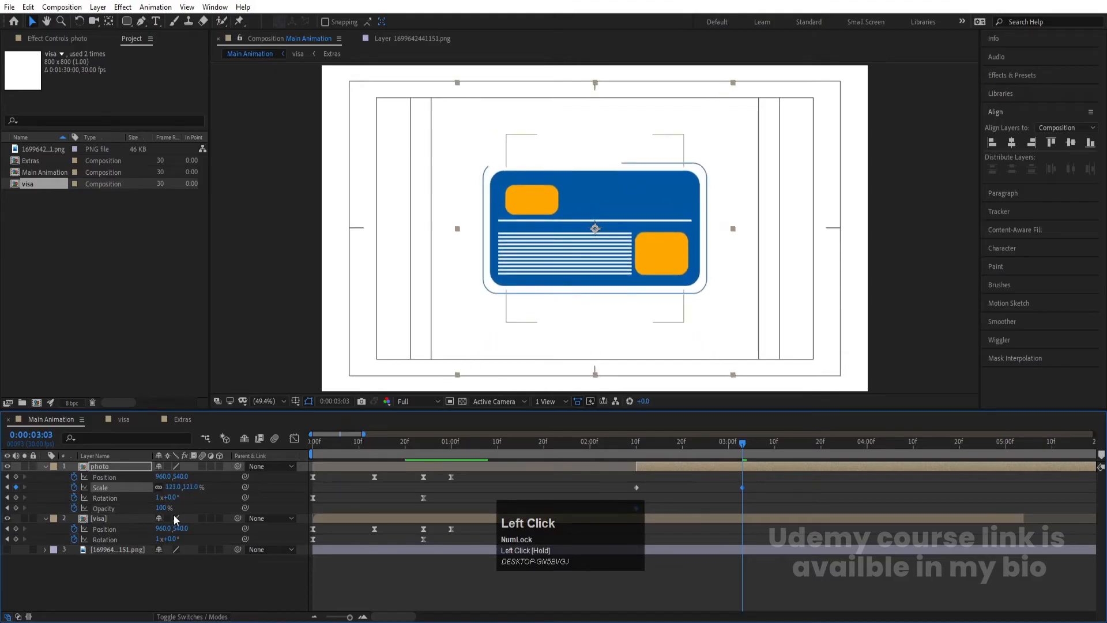
{"action": "left_click", "coordinate": [163, 508]}
{"action": "type", "text": "0"}
{"action": "key", "text": "Return"}
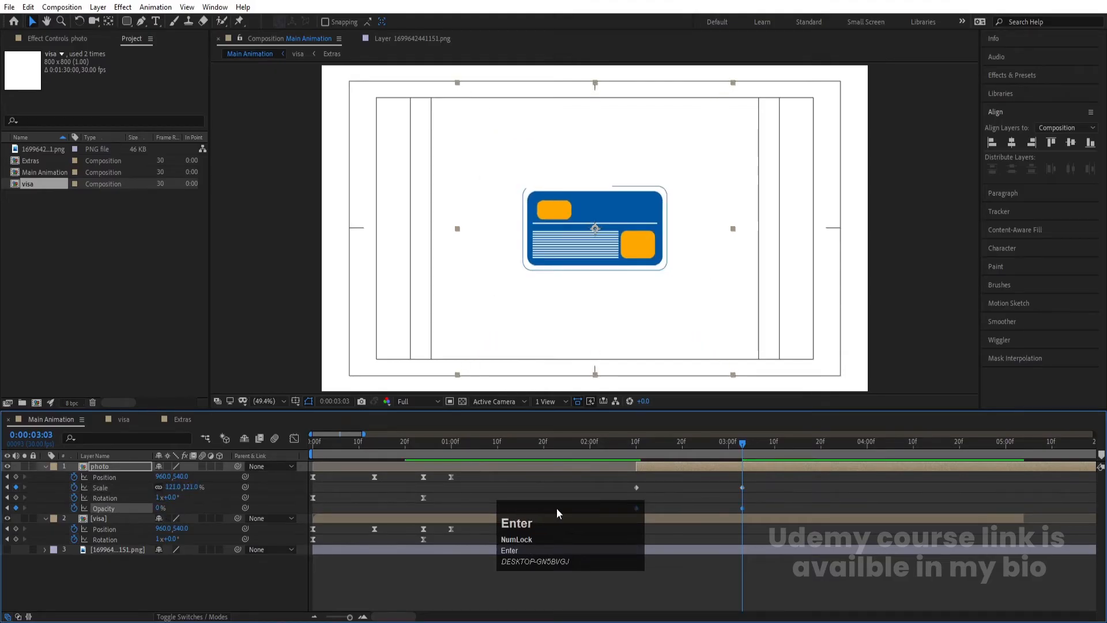
Apply Easy Ease to the photo layer's Scale and Opacity keyframes, reshape their graph curves, and preview the fade-out
{"action": "left_click_drag", "start_coordinate": [595, 485], "coordinate": [756, 511]}
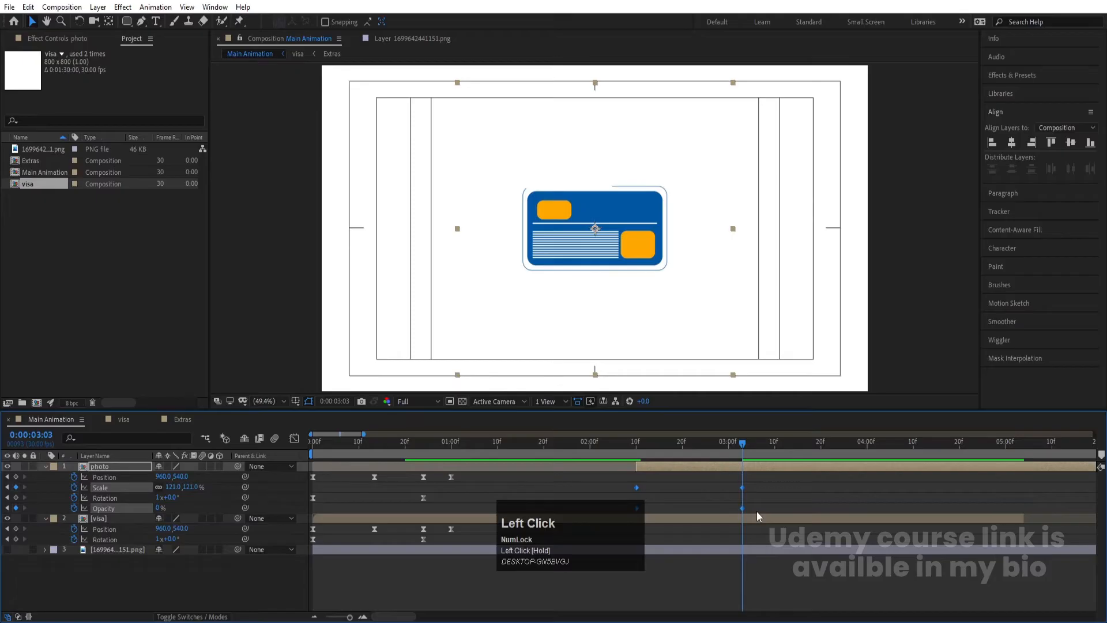
{"action": "key", "text": "F9"}
{"action": "left_click", "coordinate": [294, 438]}
{"action": "left_click_drag", "start_coordinate": [821, 478], "coordinate": [642, 504]}
{"action": "left_click", "coordinate": [294, 438]}
{"action": "left_click", "coordinate": [632, 455]}
{"action": "key", "text": "space"}
{"action": "key", "text": "space"}
Preview the Main Animation composition from the start and replay the section before the photo layer fades
{"action": "left_click_drag", "start_coordinate": [663, 446], "coordinate": [247, 479]}
{"action": "key", "text": "space"}
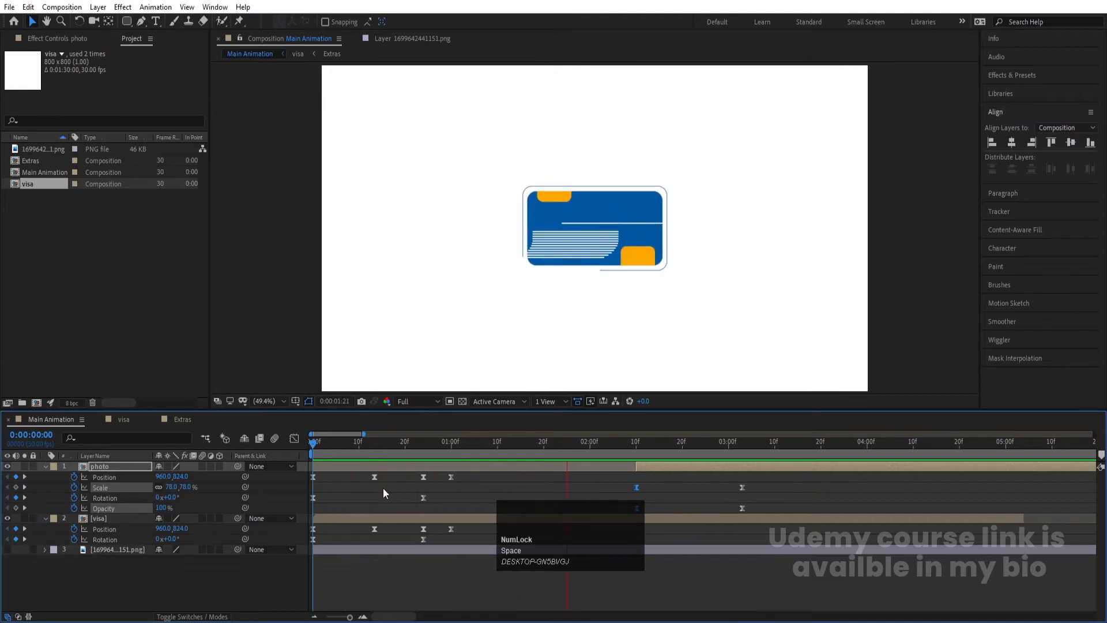
{"action": "key", "text": "space"}
{"action": "left_click", "coordinate": [604, 445]}
{"action": "key", "text": "space"}
{"action": "key", "text": "space"}
{"action": "left_click_drag", "start_coordinate": [578, 441], "coordinate": [438, 443]}
{"action": "key", "text": "space"}
{"action": "key", "text": "space"}
{"action": "left_click", "coordinate": [655, 423]}
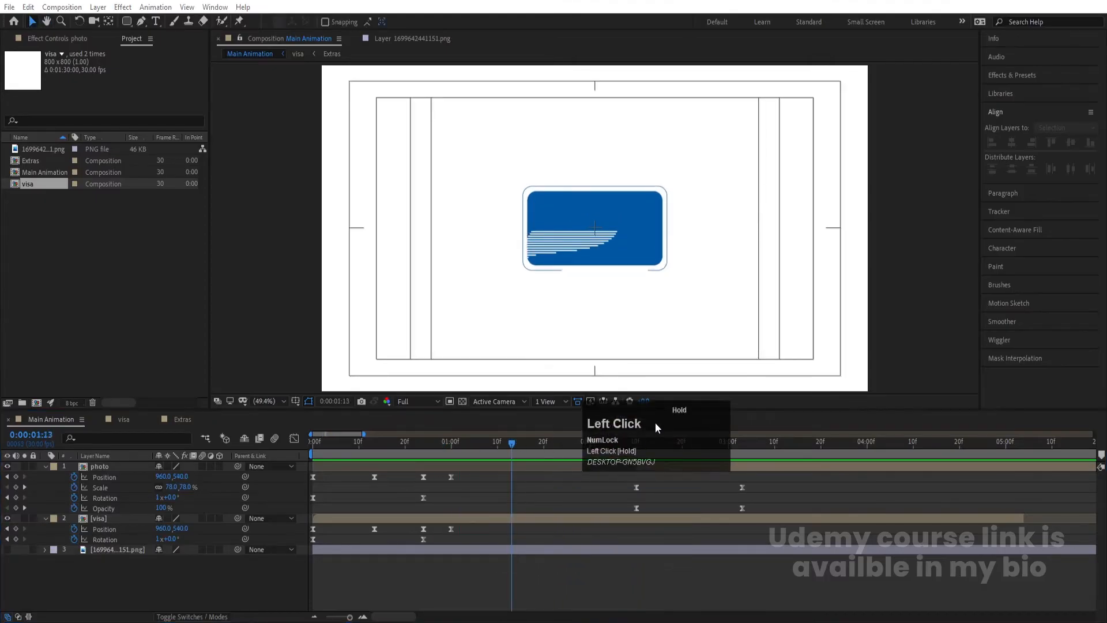
{"action": "left_click_drag", "start_coordinate": [484, 441], "coordinate": [313, 441]}
{"action": "key", "text": "space"}
{"action": "key", "text": "space"}
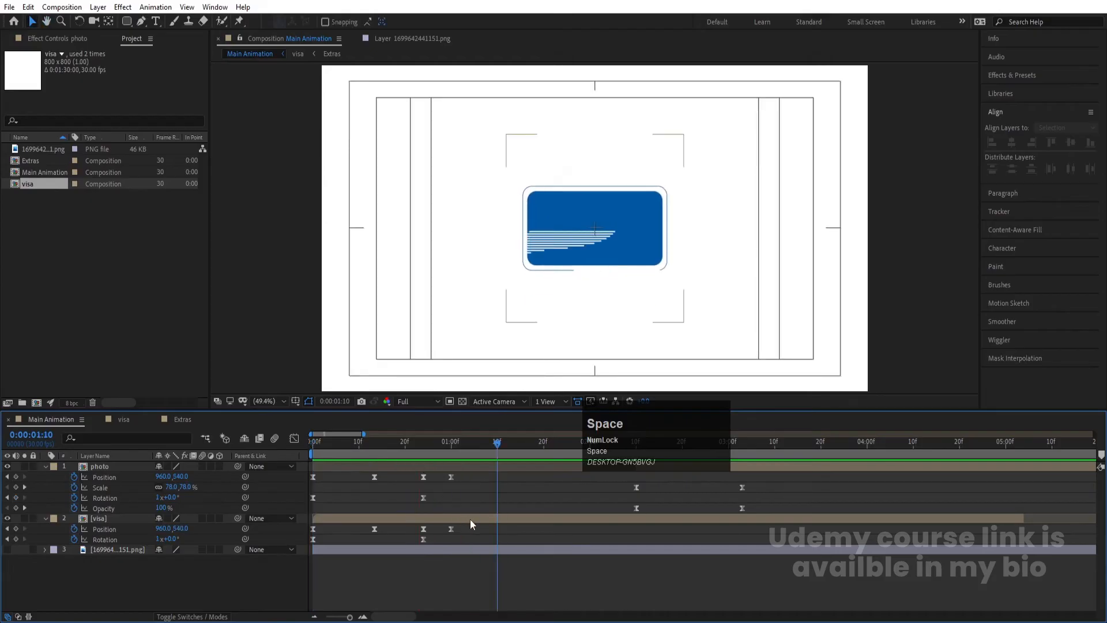
Find CC Light Sweep and apply it to the visa layer
{"action": "left_click", "coordinate": [469, 519]}
{"action": "left_click", "coordinate": [1035, 76]}
{"action": "left_click", "coordinate": [1026, 89]}
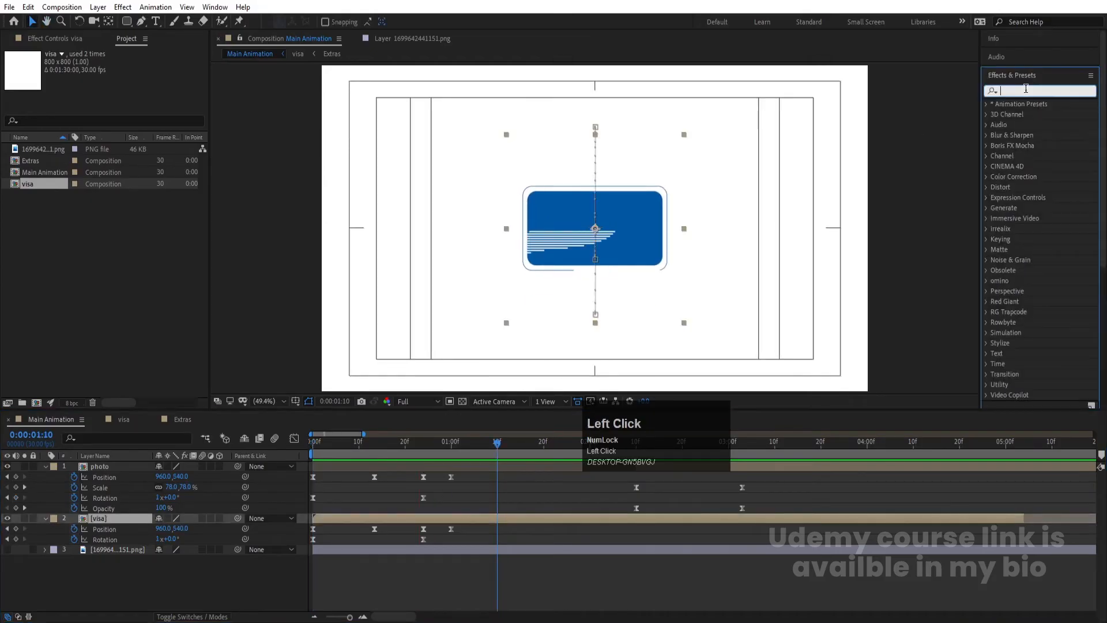
{"action": "type", "text": "light s"}
{"action": "double_click", "coordinate": [1032, 114]}
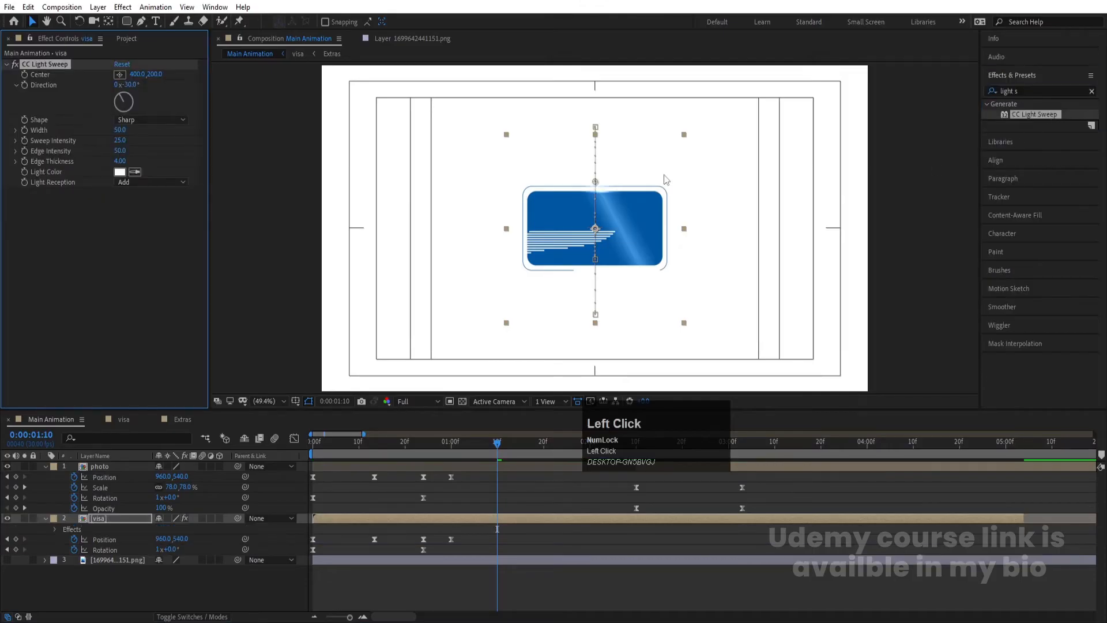
Move the light sweep's center beyond the card's left edge to -153.3, 246.8 and keyframe it at 0:00:01:00
{"action": "left_click_drag", "start_coordinate": [594, 184], "coordinate": [476, 196]}
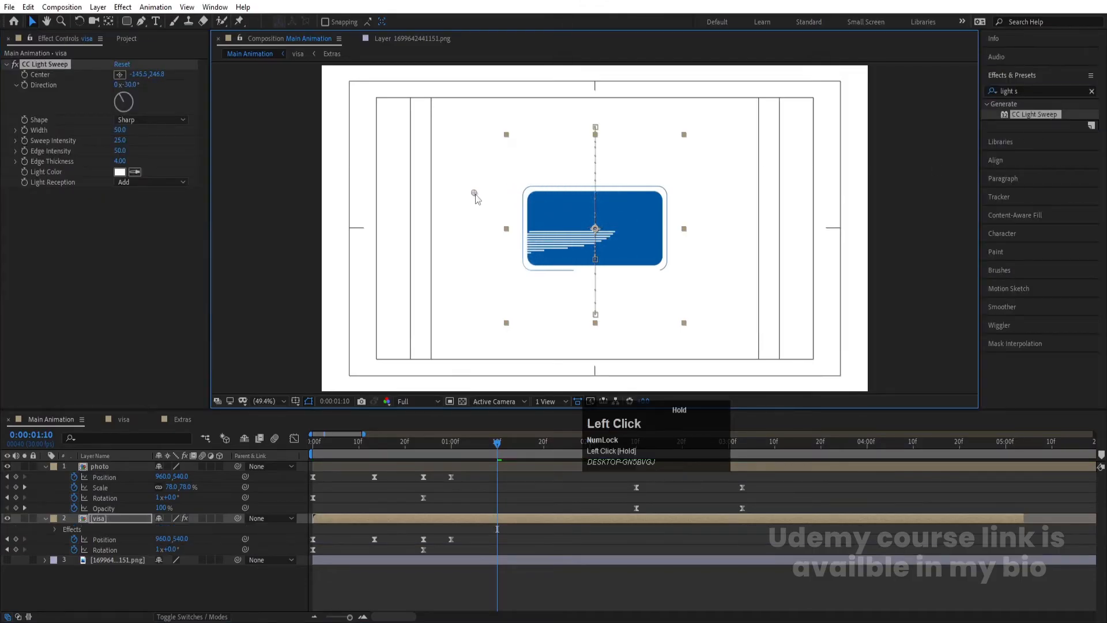
{"action": "left_click_drag", "start_coordinate": [496, 443], "coordinate": [451, 453]}
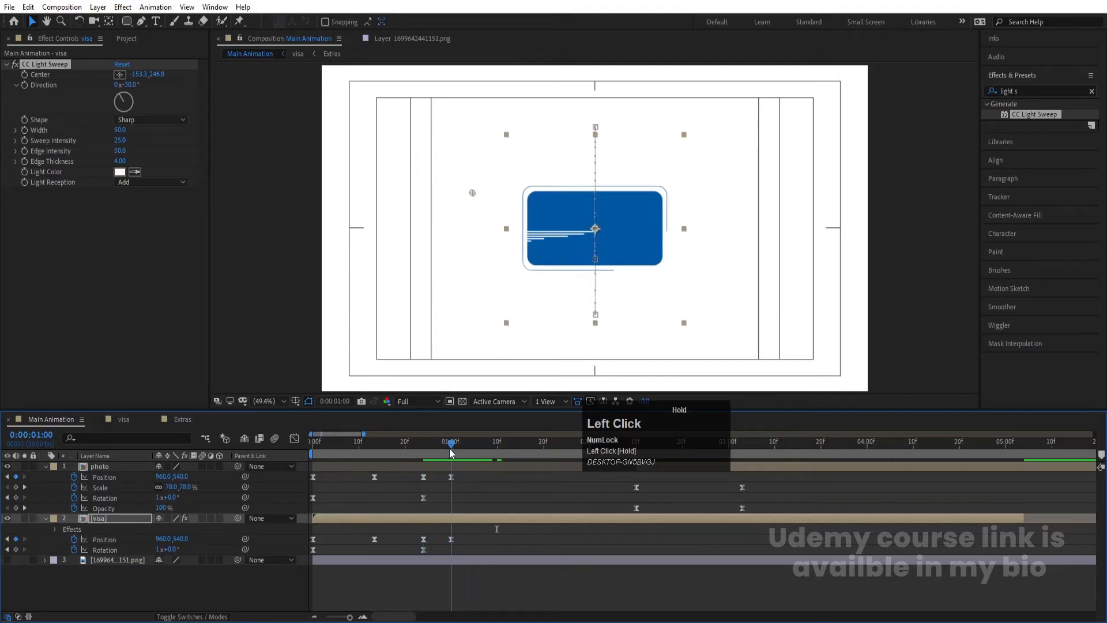
{"action": "left_click", "coordinate": [25, 80]}
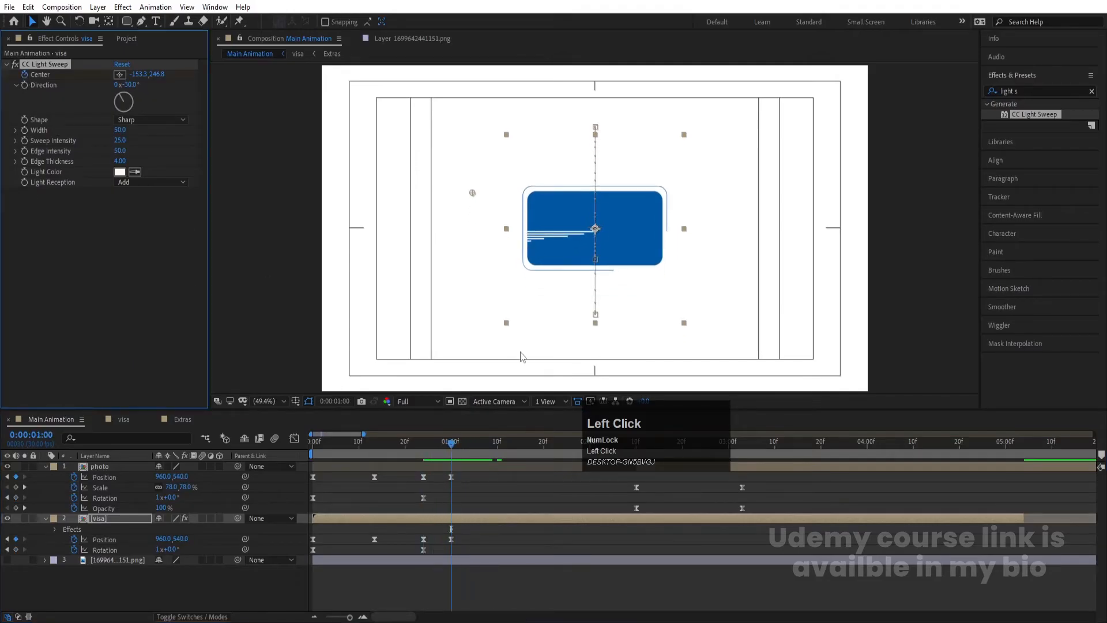
{"action": "key", "text": "u"}
At 0:00:02:10, move the light sweep's center past the card's right edge to 806.4, 246.8
{"action": "key", "text": "space"}
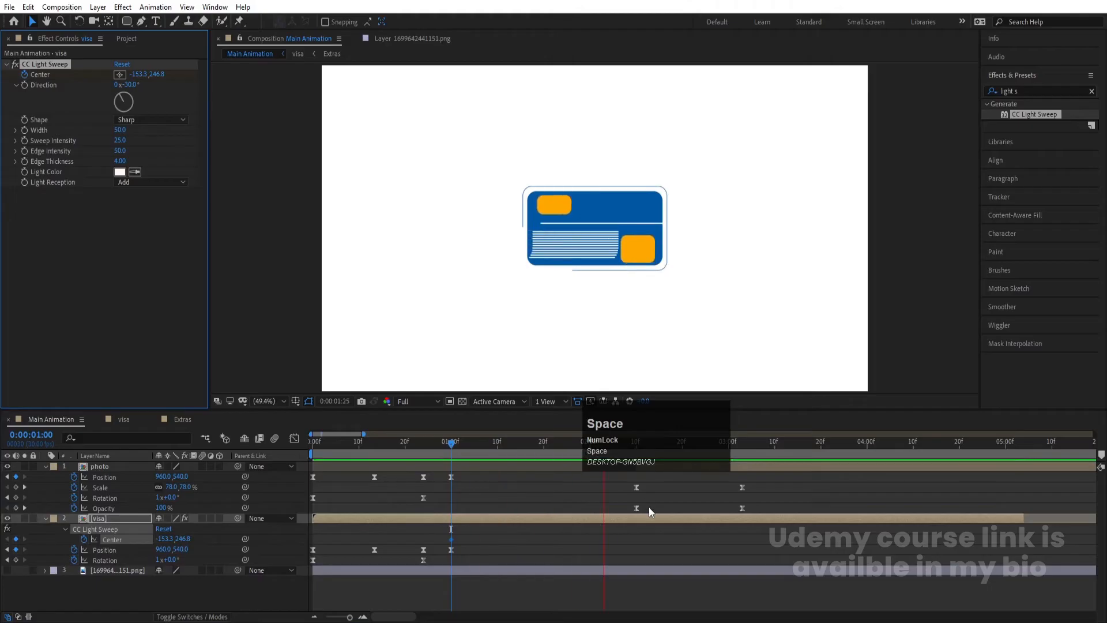
{"action": "key", "text": "space"}
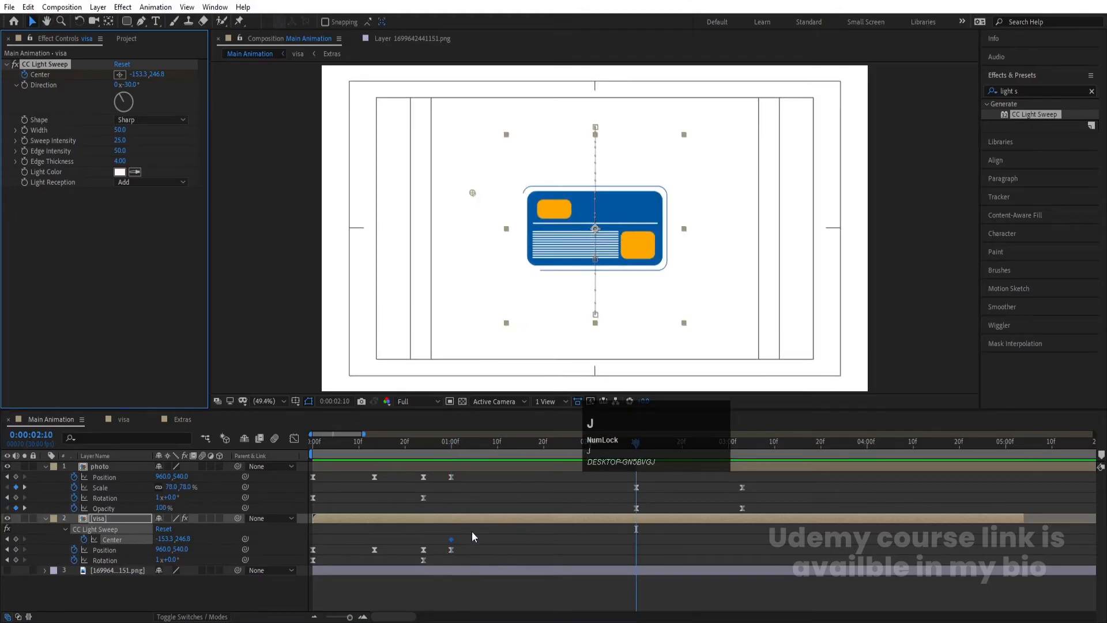
{"action": "left_click_drag", "start_coordinate": [133, 75], "coordinate": [164, 77]}
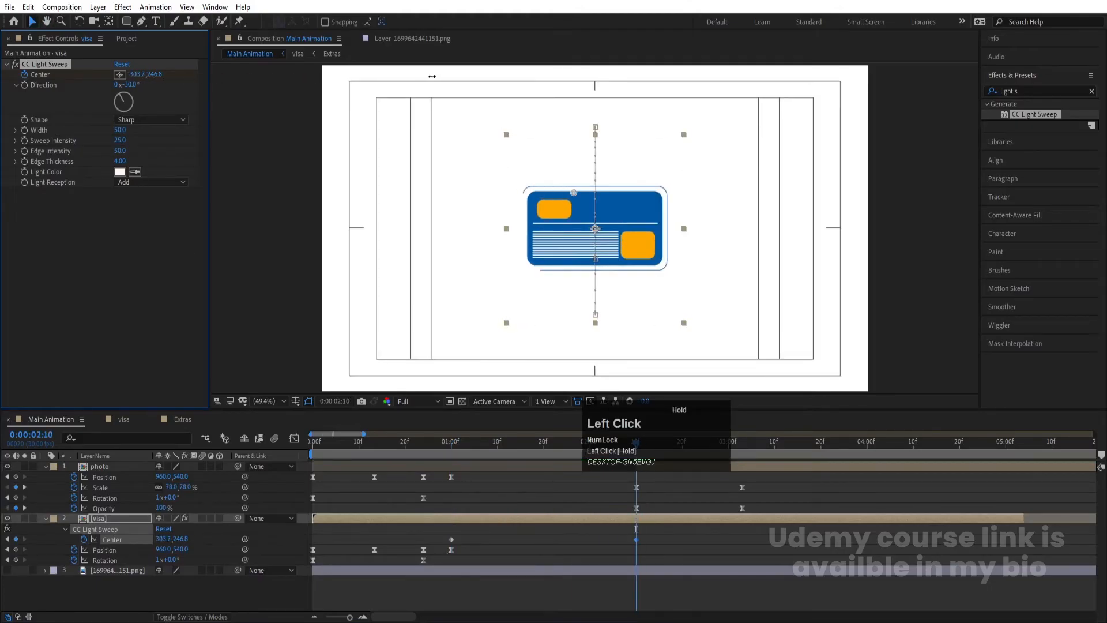
{"action": "left_click_drag", "start_coordinate": [676, 195], "coordinate": [685, 193]}
Preview the light sweep crossing the card from about 0:00:00:29
{"action": "key", "text": "space"}
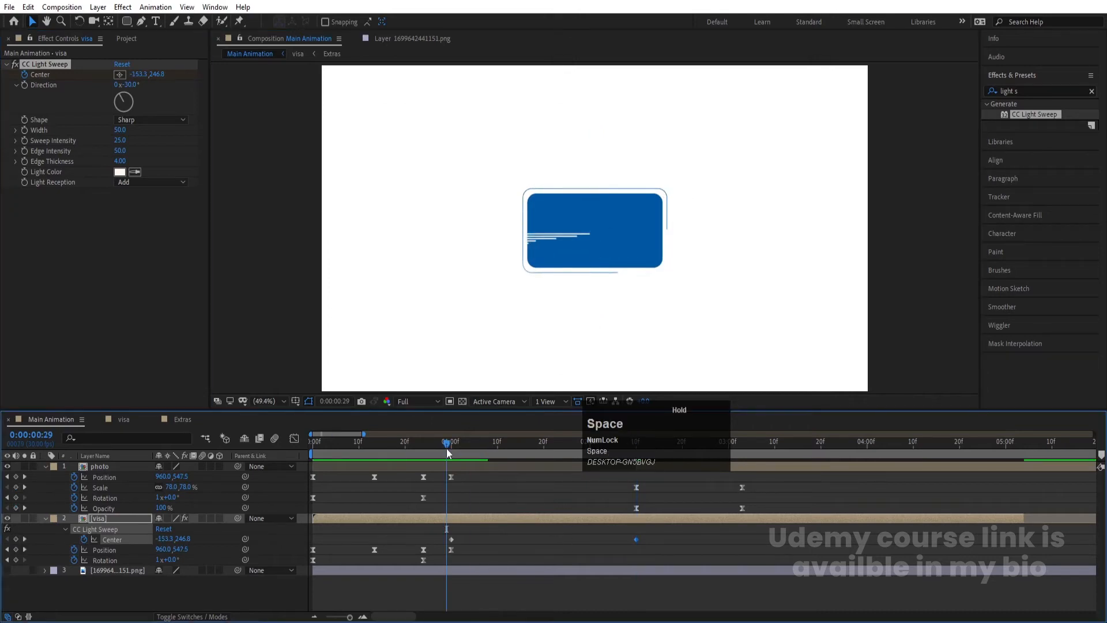
{"action": "key", "text": "space"}
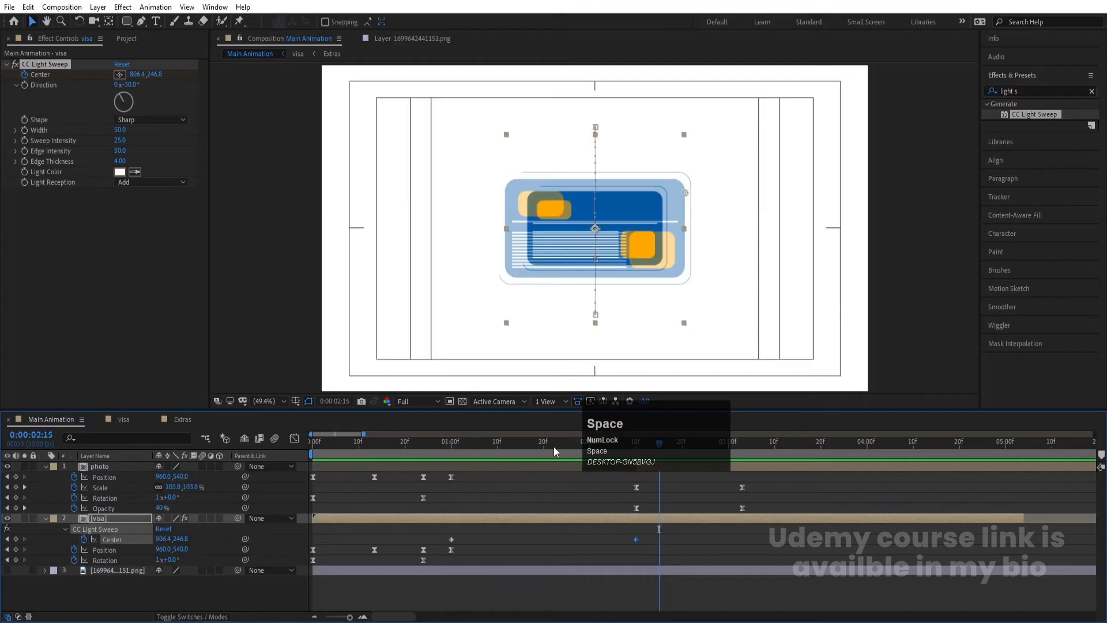
{"action": "key", "text": "space"}
{"action": "left_click_drag", "start_coordinate": [637, 449], "coordinate": [745, 330]}
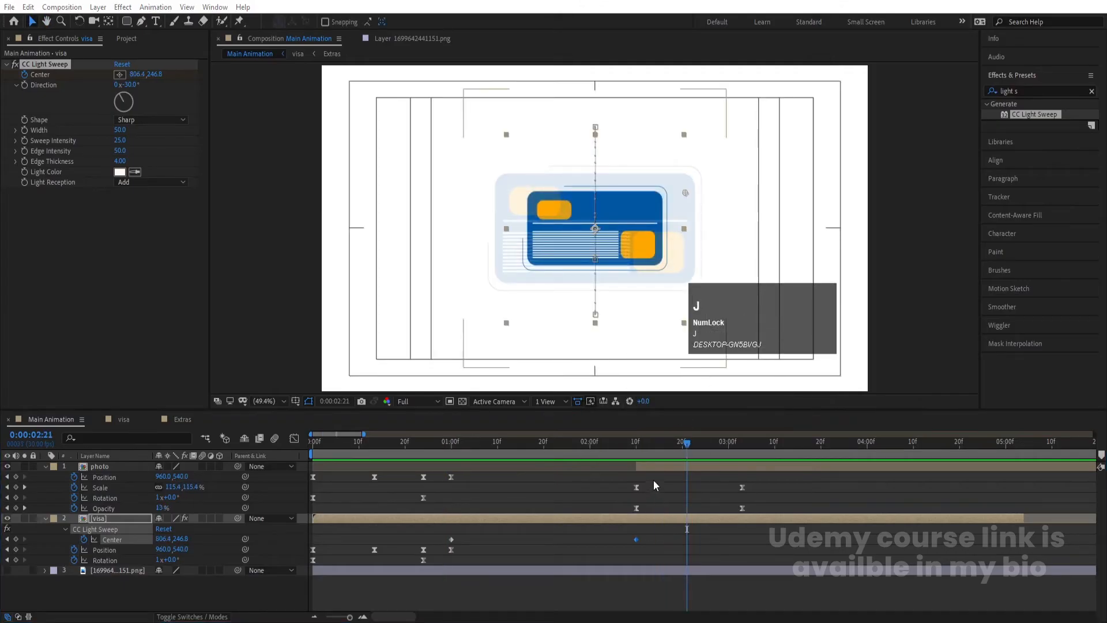
In the visa composition, paste copies of the opening Size keyframes on Shape Layer 17 and Shape Layer 1 at 0:00:02:10
{"action": "left_click_drag", "start_coordinate": [652, 442], "coordinate": [636, 444]}
{"action": "key", "text": "space"}
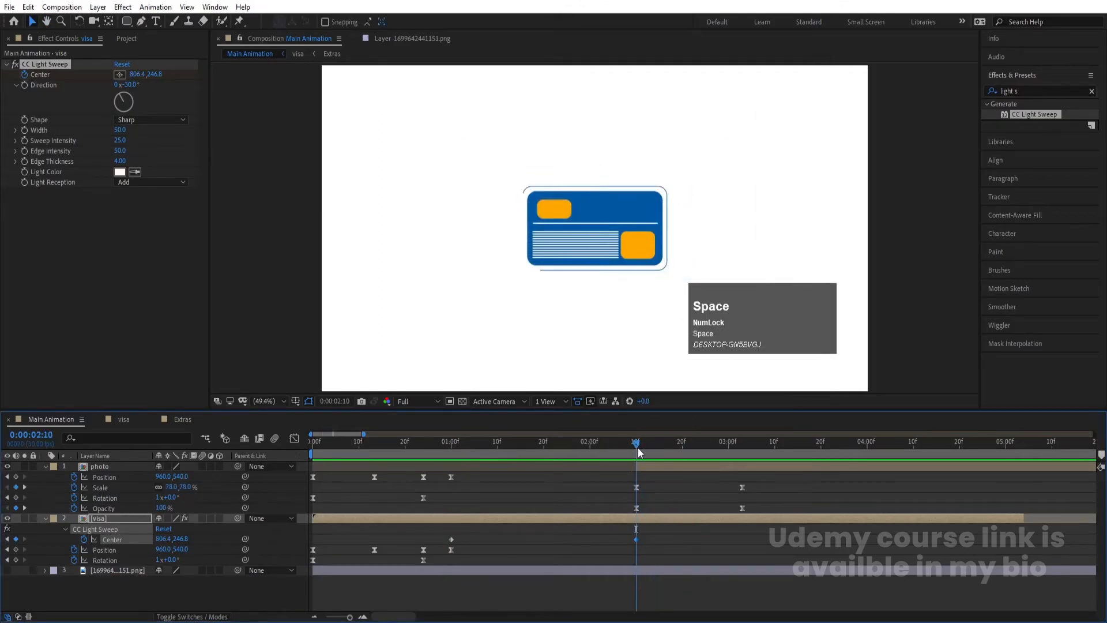
{"action": "key", "text": "j"}
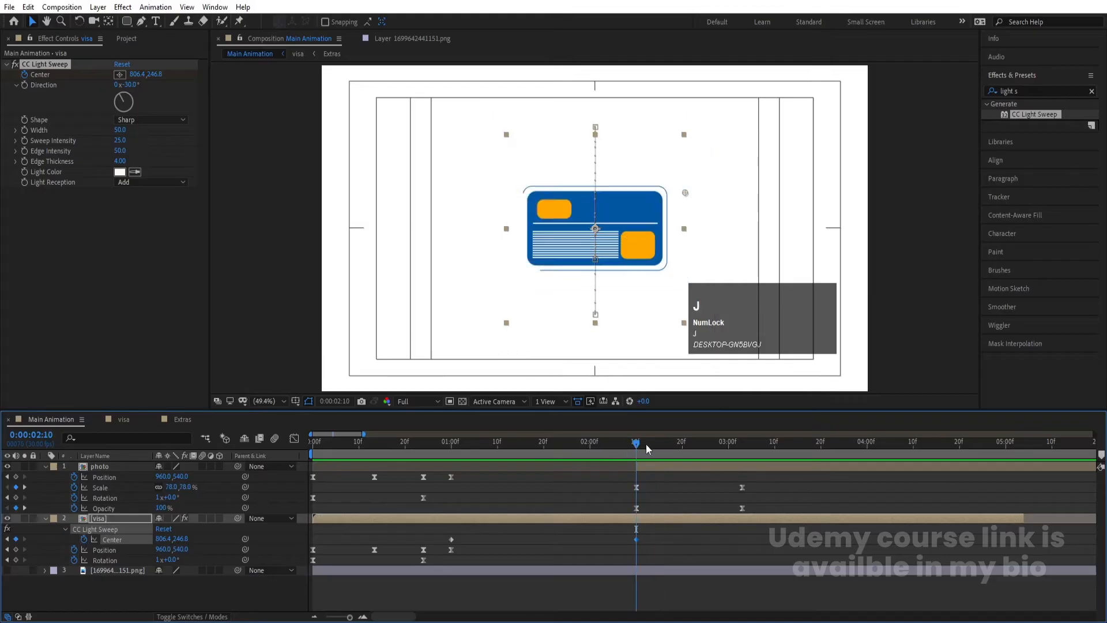
{"action": "double_click", "coordinate": [636, 524]}
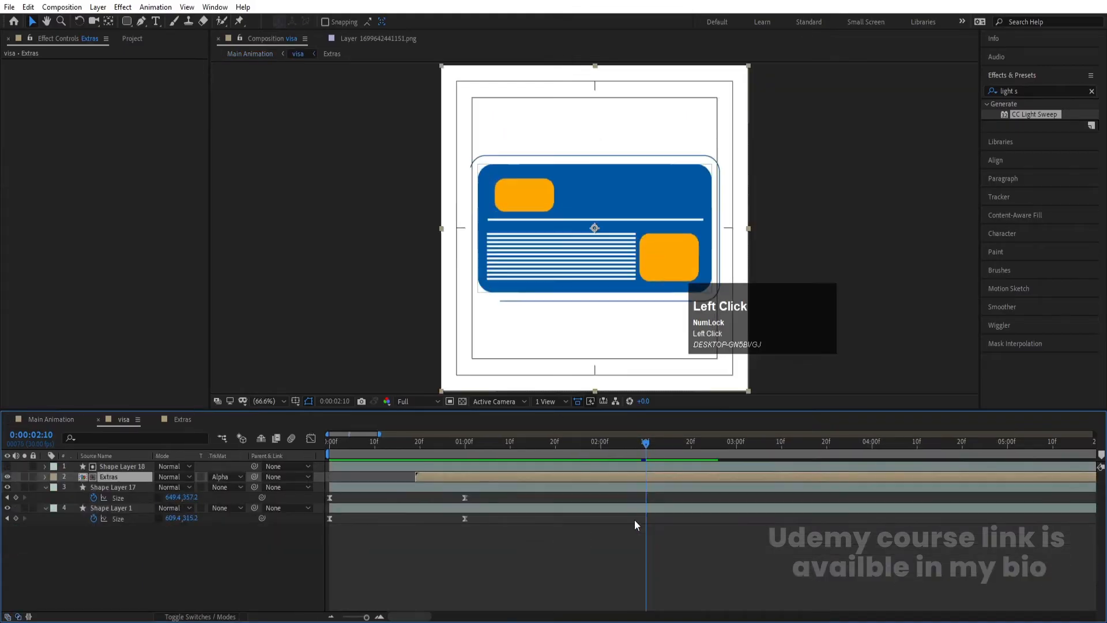
{"action": "left_click", "coordinate": [114, 508]}
{"action": "left_click", "coordinate": [265, 496]}
{"action": "key", "text": "ctrl+v"}
{"action": "left_click", "coordinate": [316, 519]}
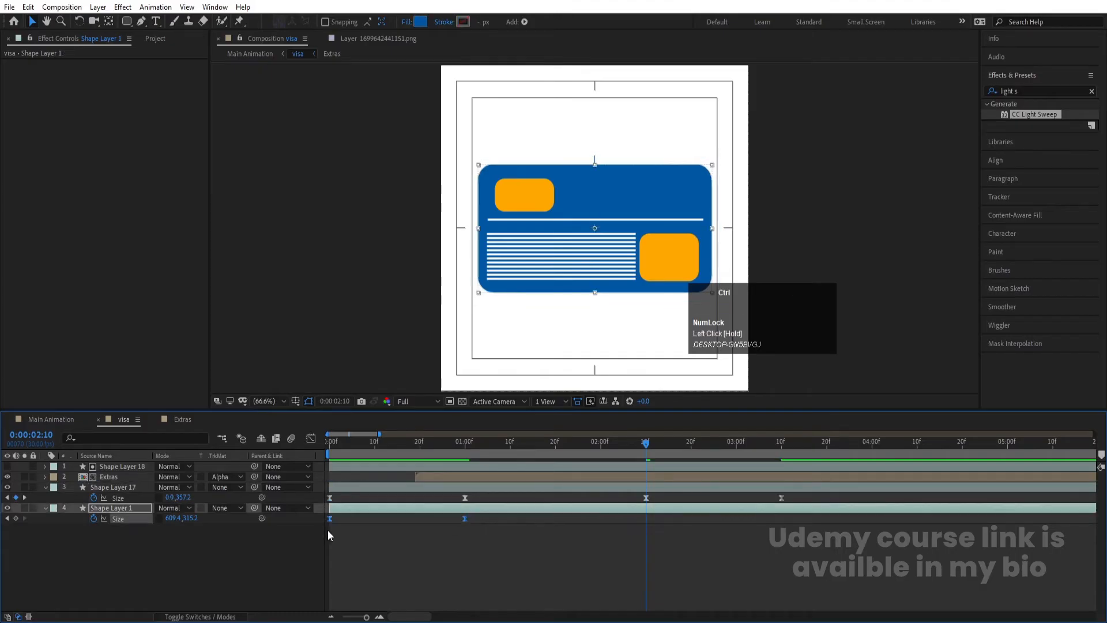
{"action": "key", "text": "ctrl+v"}
Copy Shape Layer 18's opening Size keyframes and paste them at 0:00:02:10
{"action": "left_click", "coordinate": [554, 467]}
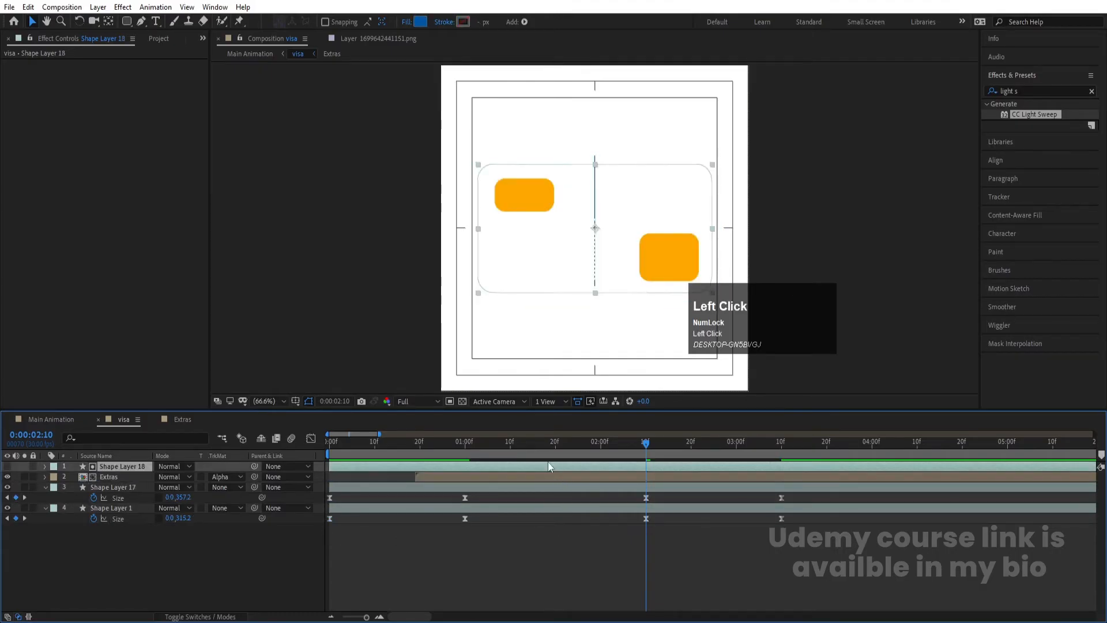
{"action": "key", "text": "u"}
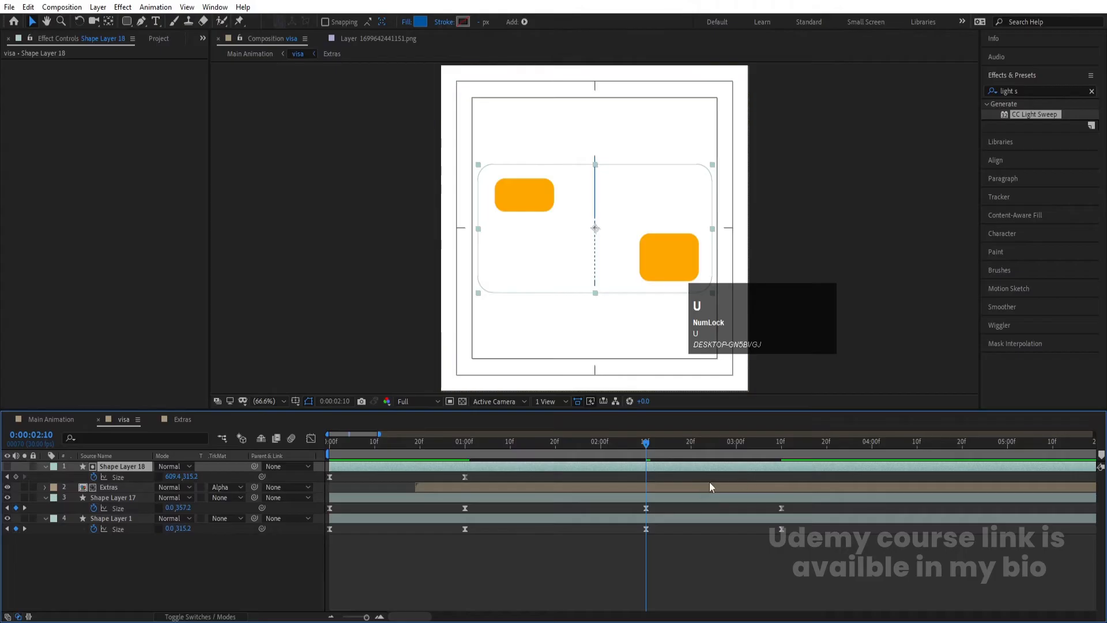
{"action": "left_click", "coordinate": [281, 475]}
{"action": "key", "text": "ctrl+c"}
{"action": "key", "text": "ctrl+v"}
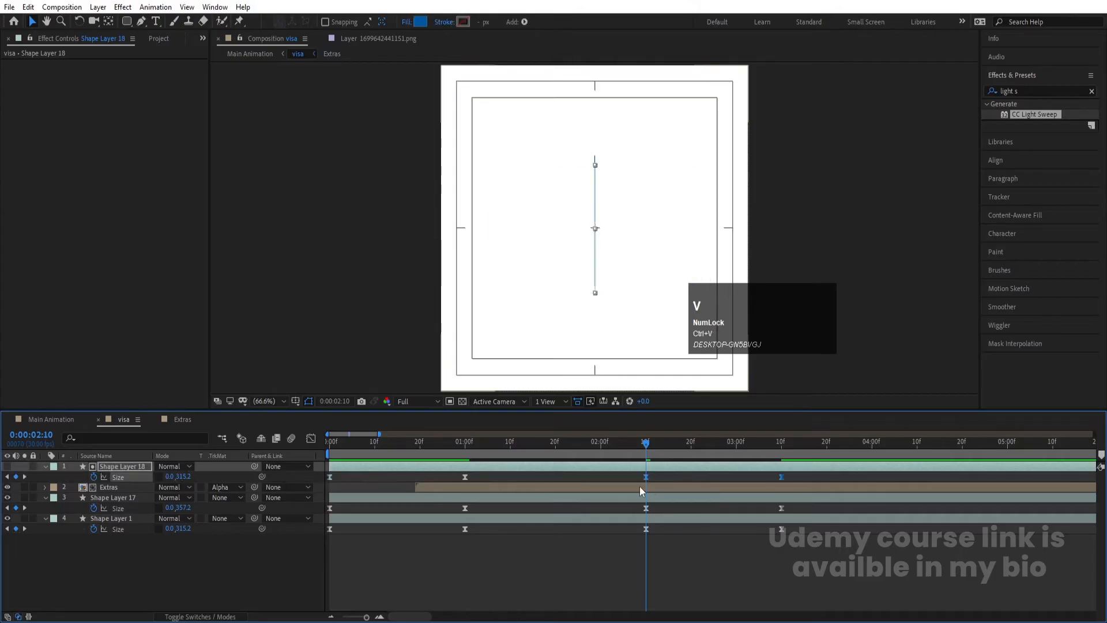
Apply Easy Ease to the pasted Size keyframes on all three shape layers and time-reverse them so the card closes
{"action": "left_click_drag", "start_coordinate": [628, 479], "coordinate": [824, 576]}
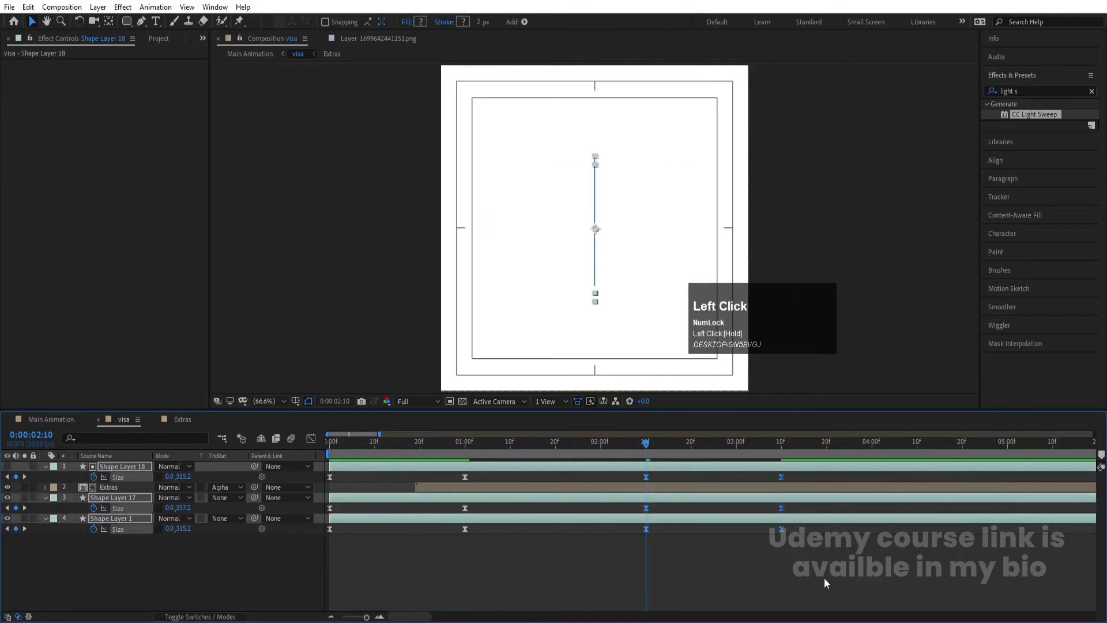
{"action": "key", "text": "F9"}
{"action": "right_click", "coordinate": [646, 477]}
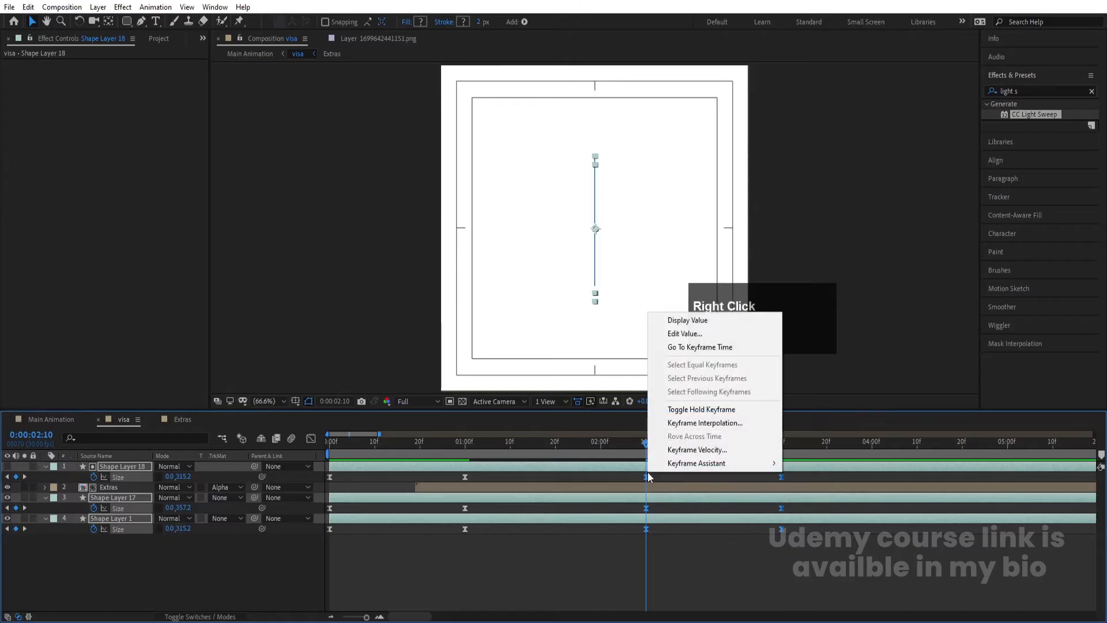
{"action": "left_click", "coordinate": [697, 463]}
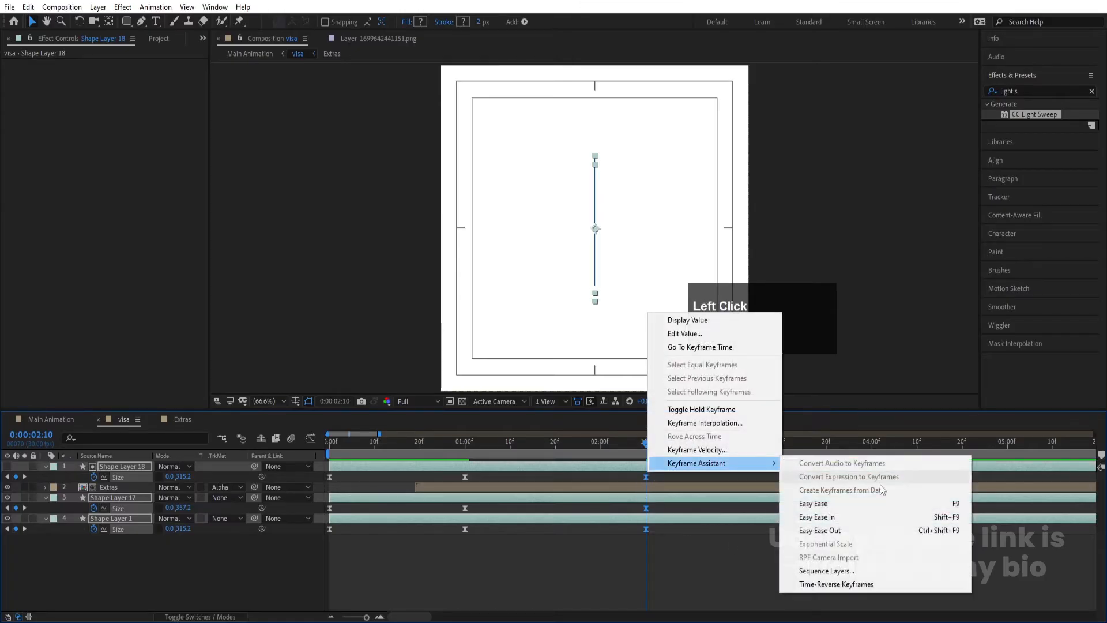
{"action": "left_click", "coordinate": [839, 584]}
Reshape the closing Size keyframes' speed curve so the motion starts slowly and peaks sharply just before the last keyframe
{"action": "left_click", "coordinate": [312, 439]}
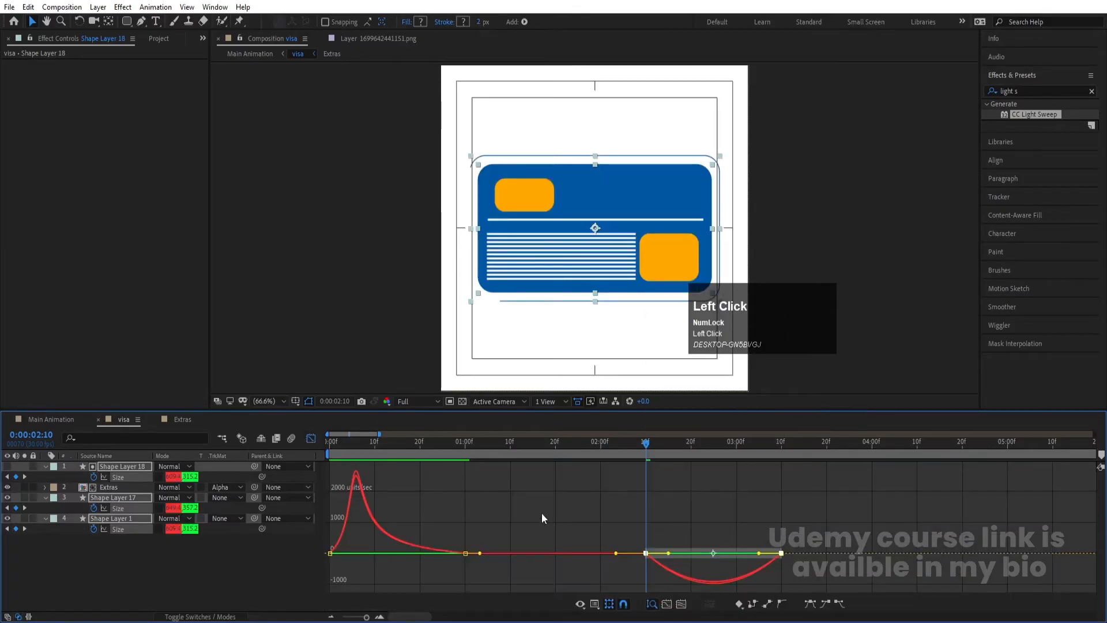
{"action": "left_click_drag", "start_coordinate": [668, 552], "coordinate": [712, 553]}
{"action": "left_click_drag", "start_coordinate": [805, 551], "coordinate": [773, 528]}
{"action": "key", "text": "space"}
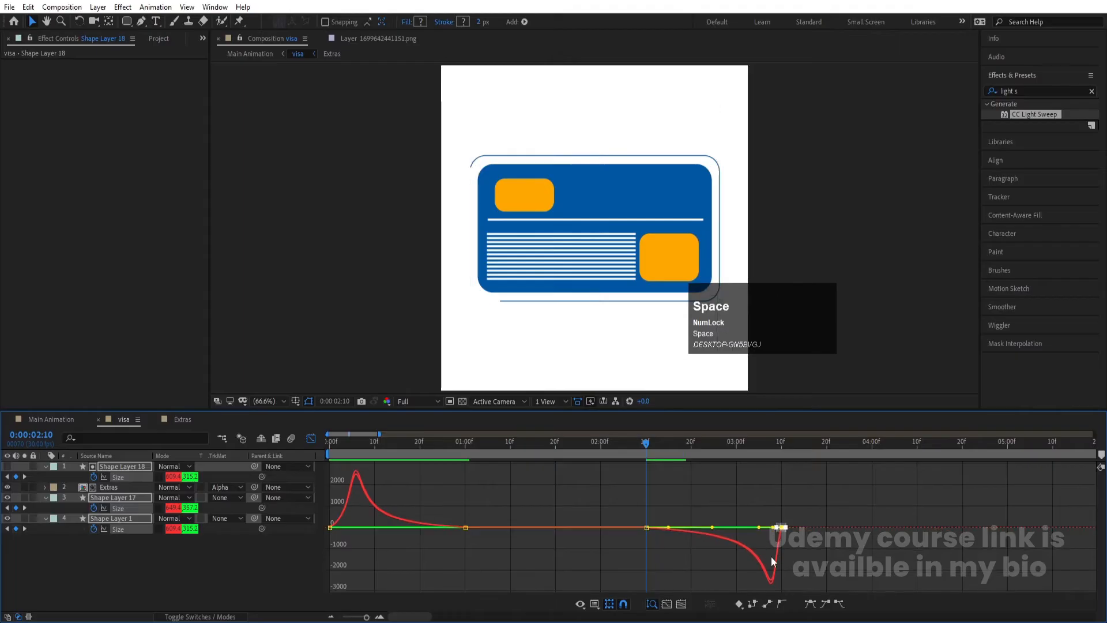
{"action": "key", "text": "space"}
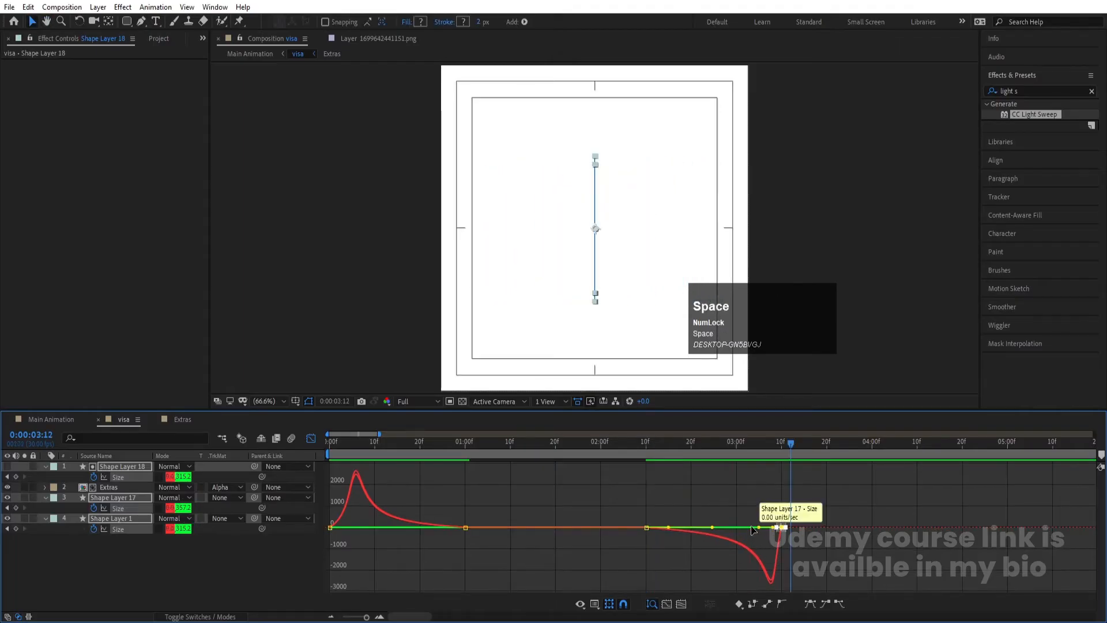
{"action": "left_click_drag", "start_coordinate": [803, 500], "coordinate": [758, 541]}
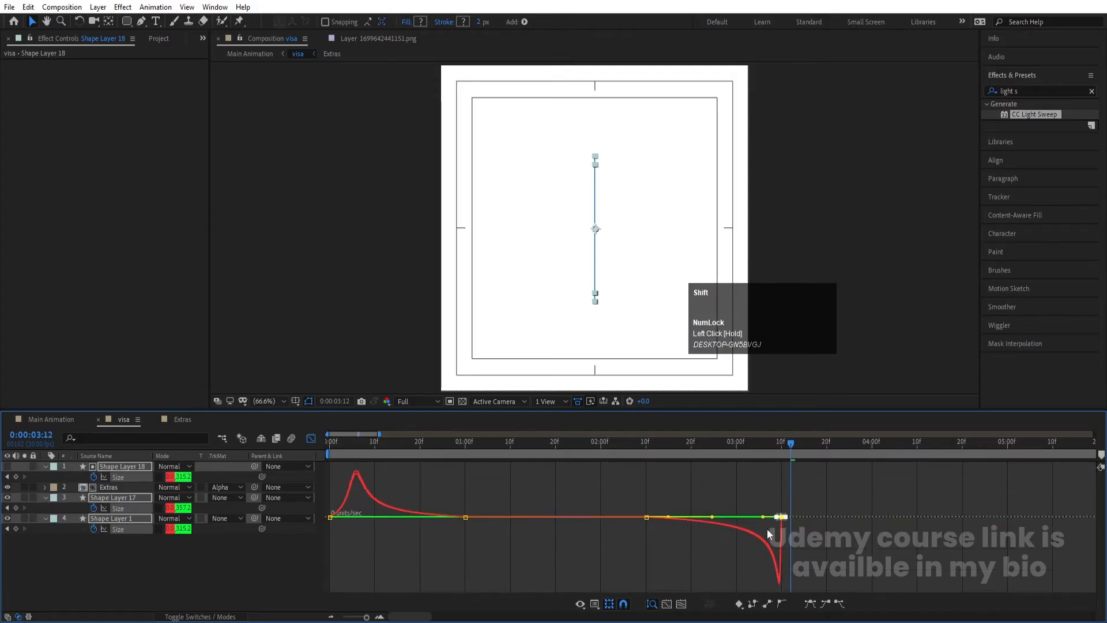
Preview the card's closing motion from about 0:00:02:08, returning from the graph view to the keyframe view
{"action": "left_click", "coordinate": [637, 449]}
{"action": "key", "text": "space"}
{"action": "key", "text": "space"}
{"action": "left_click", "coordinate": [312, 440]}
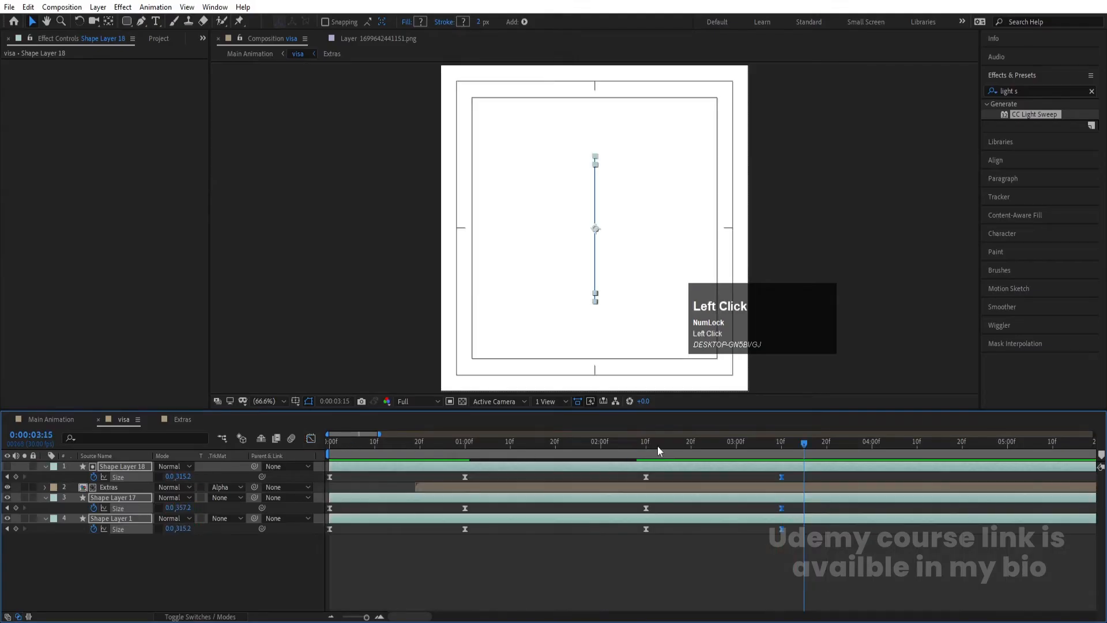
{"action": "left_click", "coordinate": [637, 443]}
{"action": "key", "text": "space"}
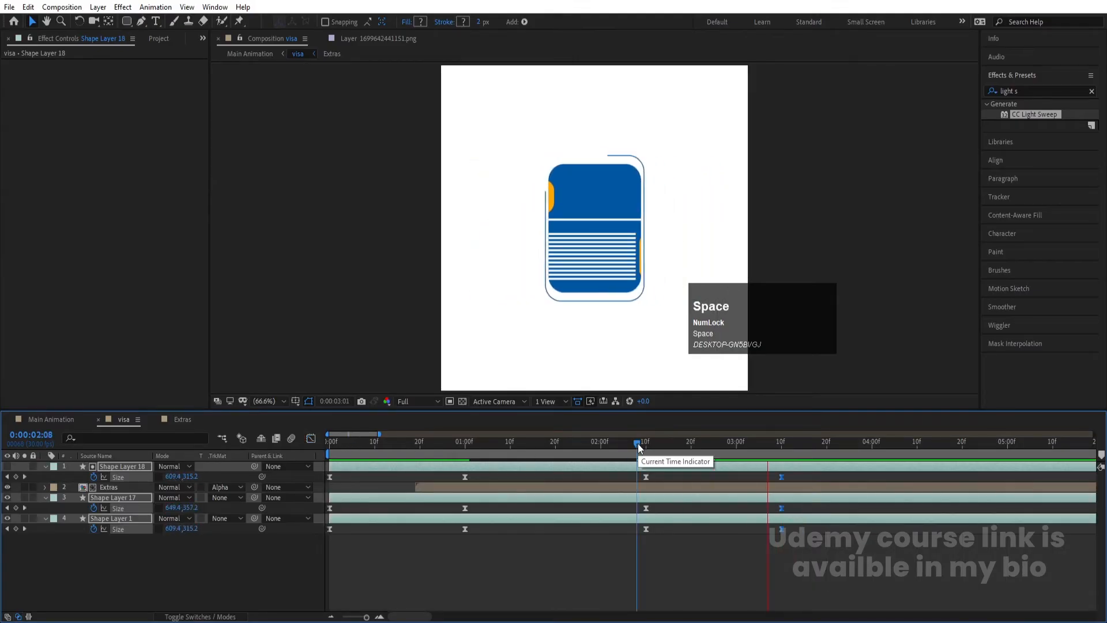
Move the last Size keyframes of the three shape layers to 0:00:03:00 and preview the faster closing
{"action": "left_click", "coordinate": [763, 450]}
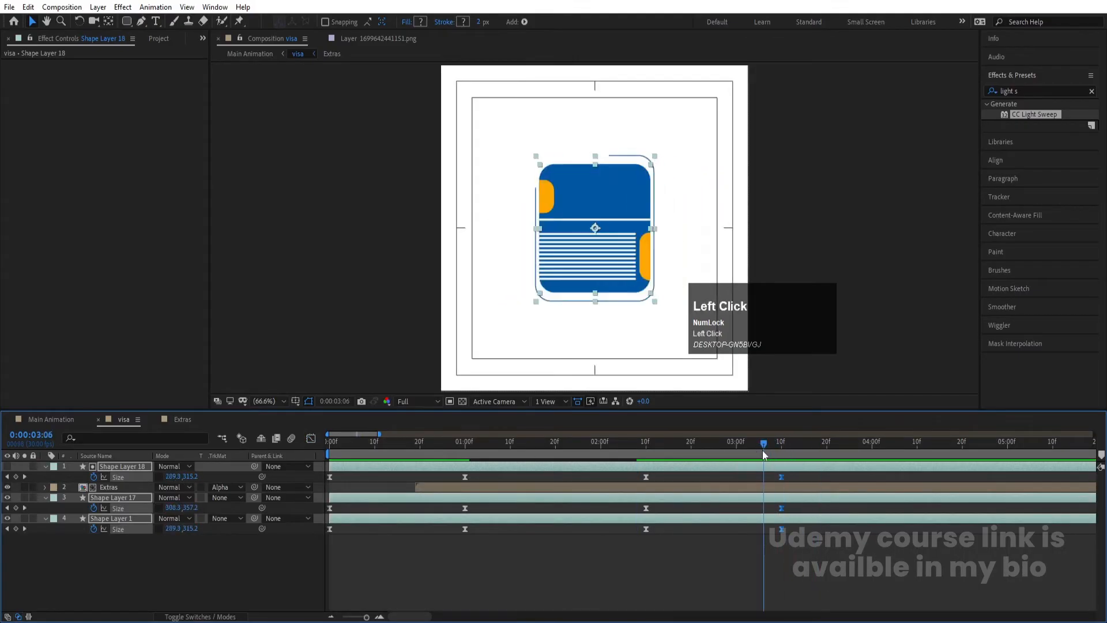
{"action": "left_click", "coordinate": [766, 488]}
{"action": "left_click_drag", "start_coordinate": [773, 501], "coordinate": [798, 539]}
{"action": "key", "text": "ctrl+z"}
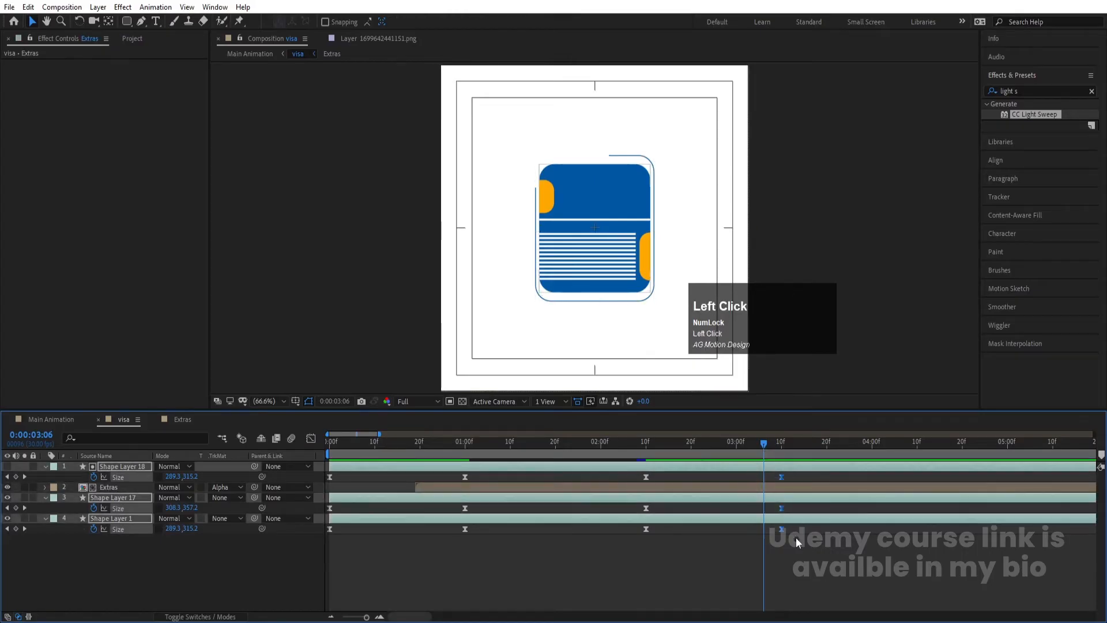
{"action": "left_click_drag", "start_coordinate": [775, 479], "coordinate": [793, 536]}
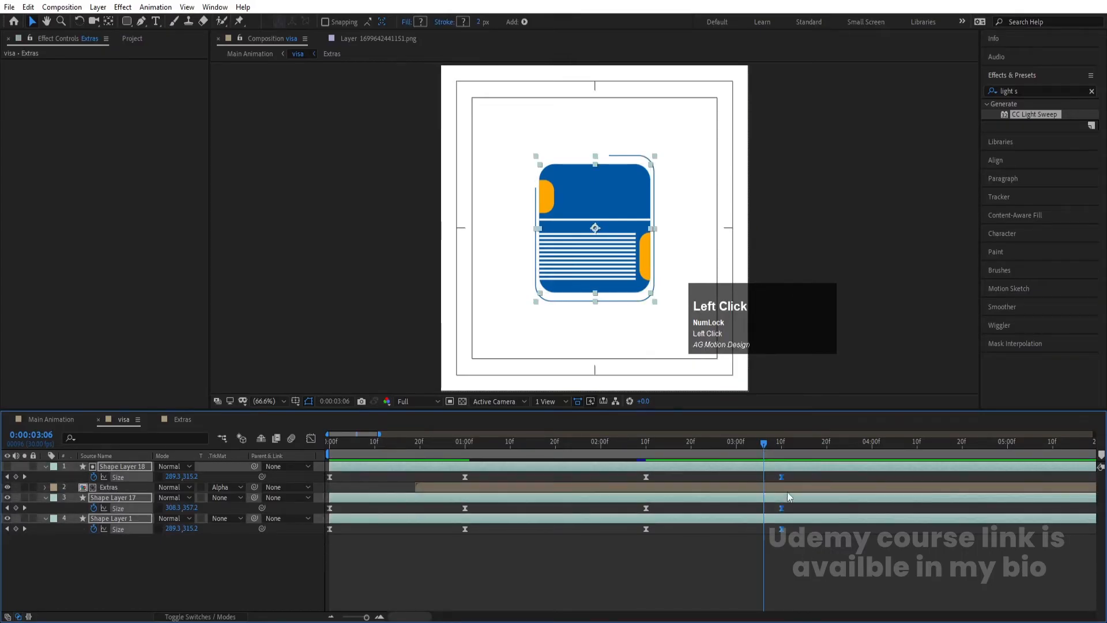
{"action": "left_click_drag", "start_coordinate": [780, 478], "coordinate": [737, 479]}
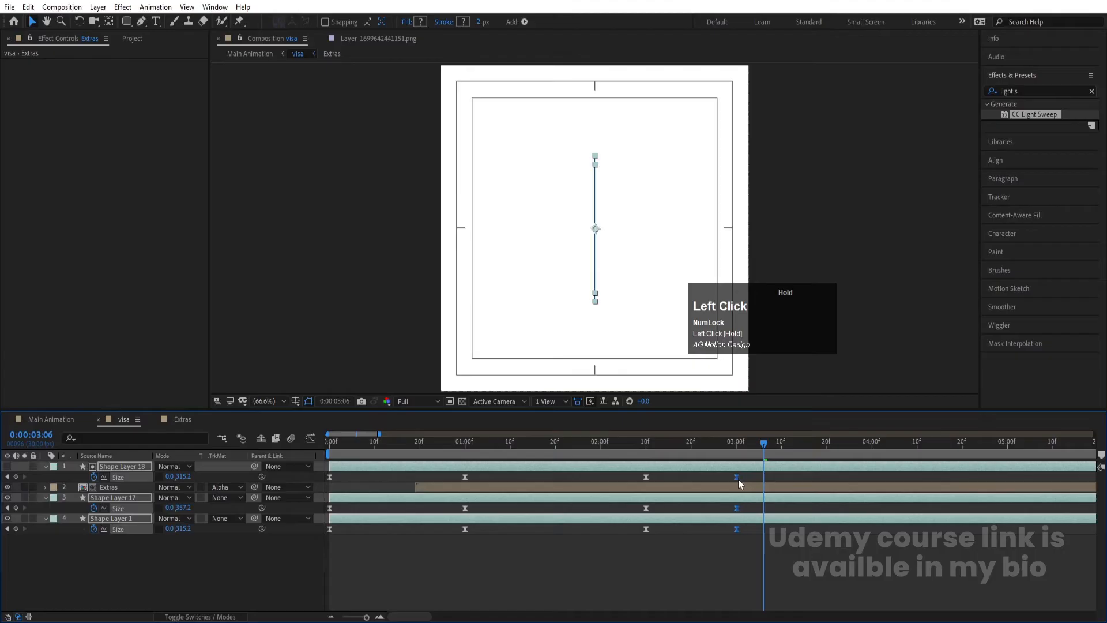
{"action": "left_click", "coordinate": [646, 445]}
{"action": "key", "text": "space"}
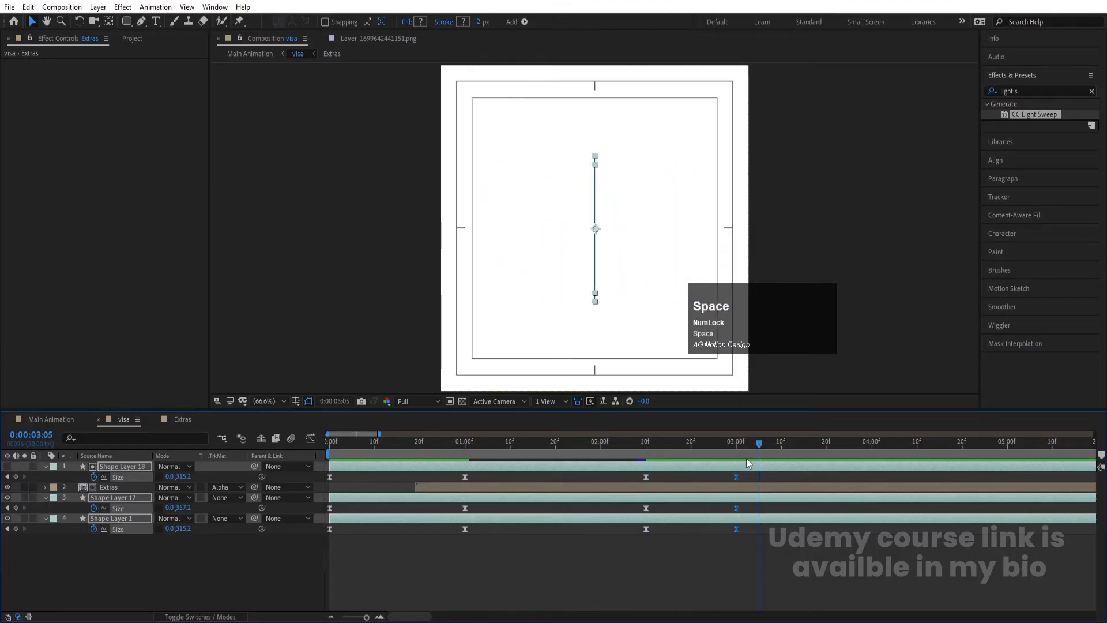
{"action": "key", "text": "j"}
In Main Animation, collapse the layer properties, make the VISA logo image visible and move it above the photo and visa layers
{"action": "left_click", "coordinate": [59, 417]}
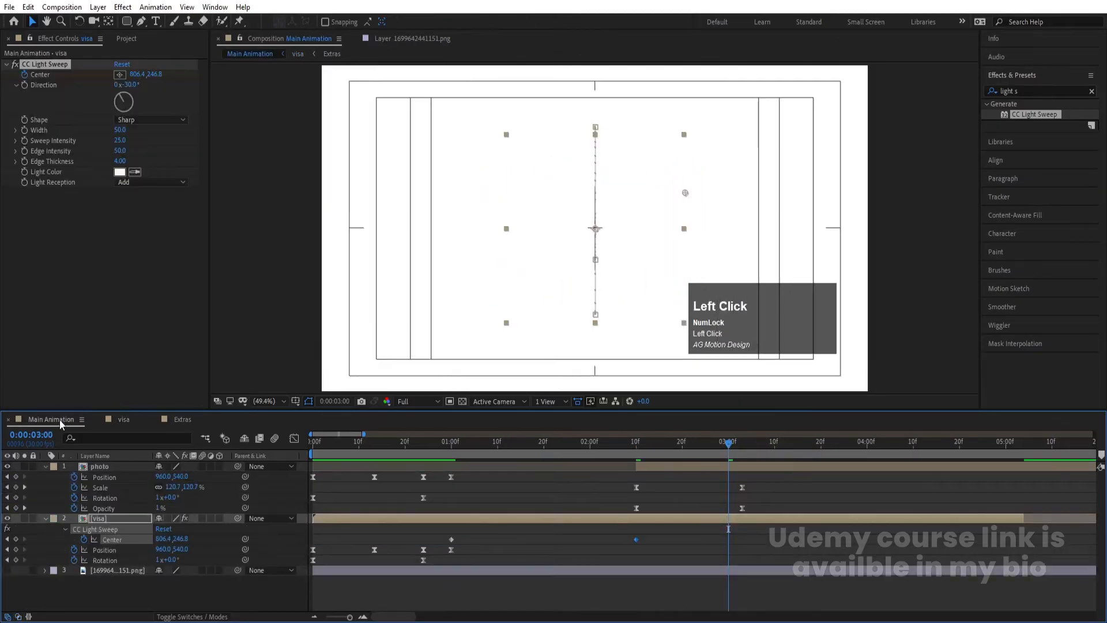
{"action": "left_click", "coordinate": [341, 482]}
{"action": "key", "text": "u"}
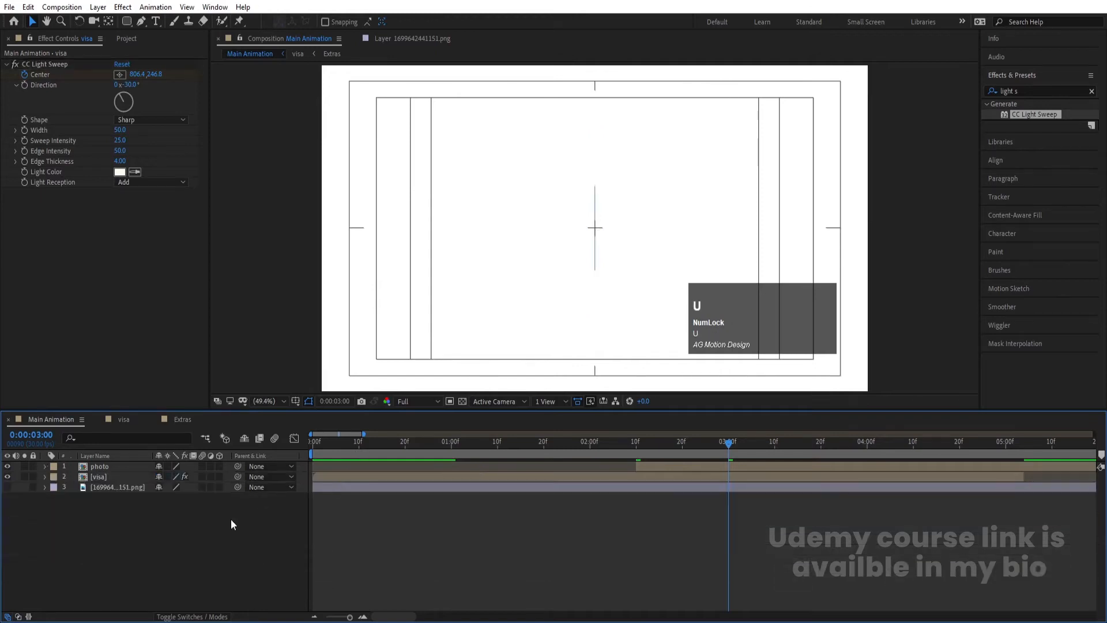
{"action": "left_click", "coordinate": [8, 486]}
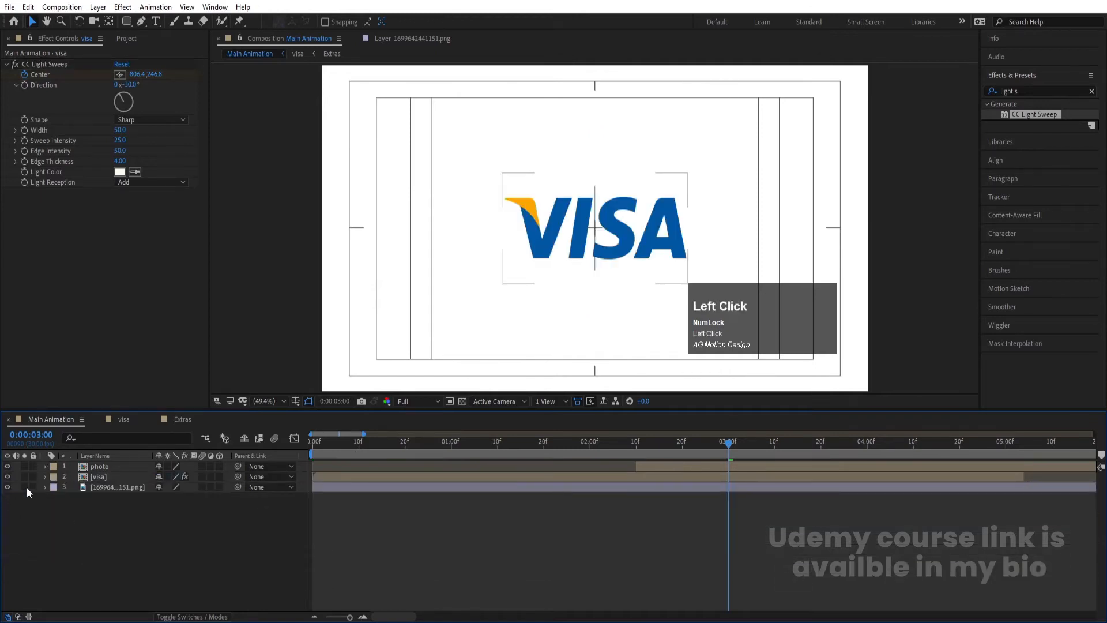
{"action": "left_click_drag", "start_coordinate": [108, 487], "coordinate": [102, 464]}
{"action": "left_click", "coordinate": [123, 542]}
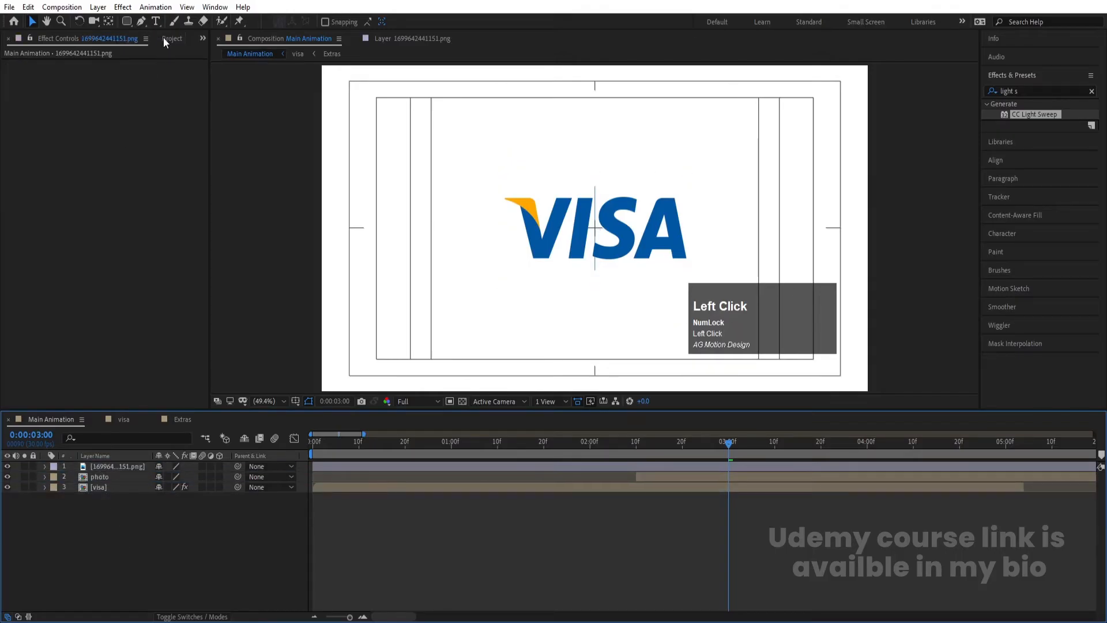
Set up the Rectangle tool with no stroke and a solid orange fill
{"action": "left_click_drag", "start_coordinate": [129, 22], "coordinate": [161, 22]}
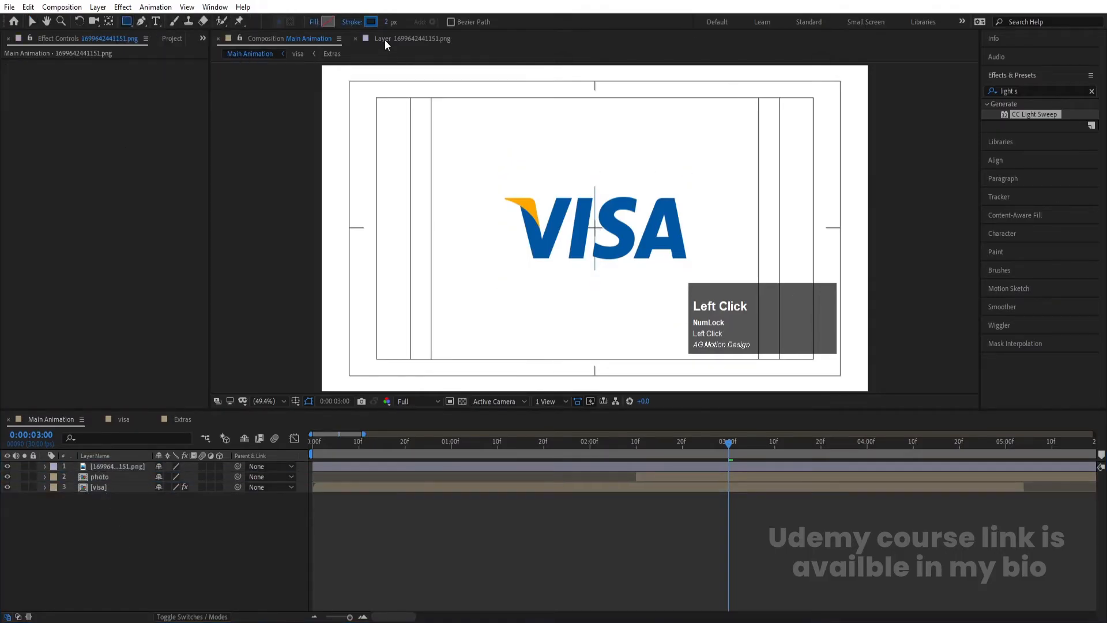
{"action": "left_click", "coordinate": [346, 22]}
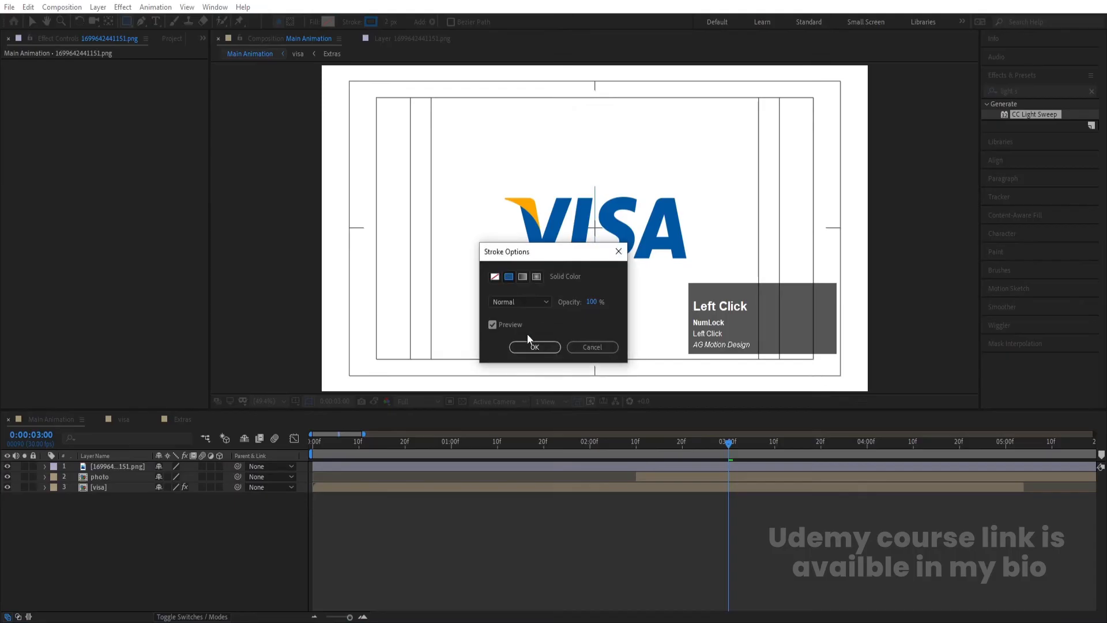
{"action": "key", "text": "Return"}
{"action": "left_click", "coordinate": [358, 23]}
{"action": "left_click", "coordinate": [533, 347]}
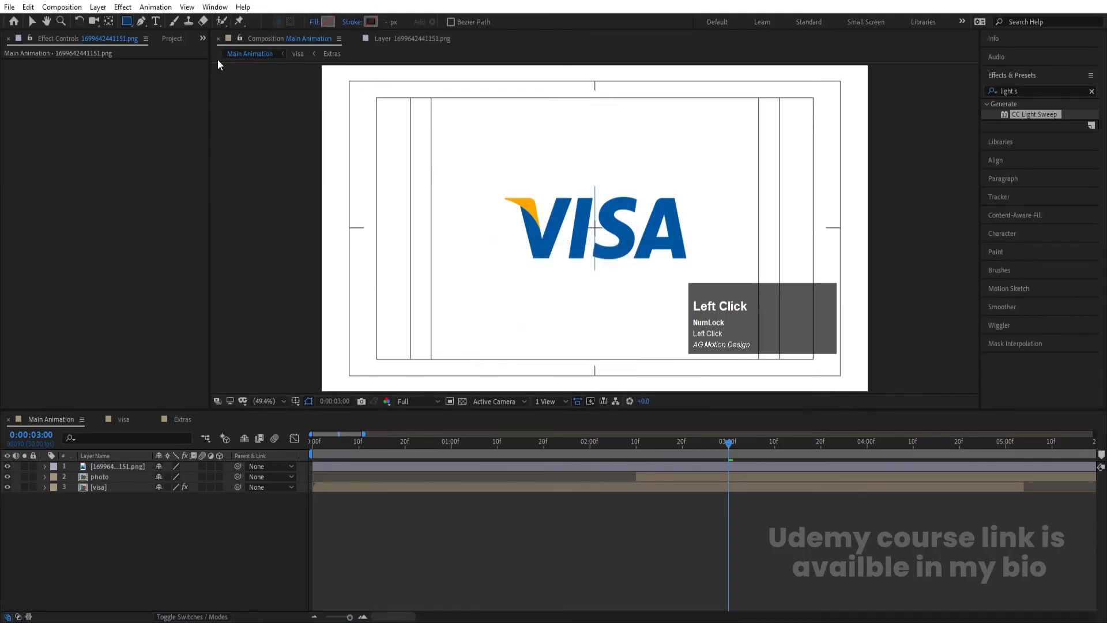
{"action": "left_click", "coordinate": [325, 24]}
{"action": "left_click", "coordinate": [305, 286]}
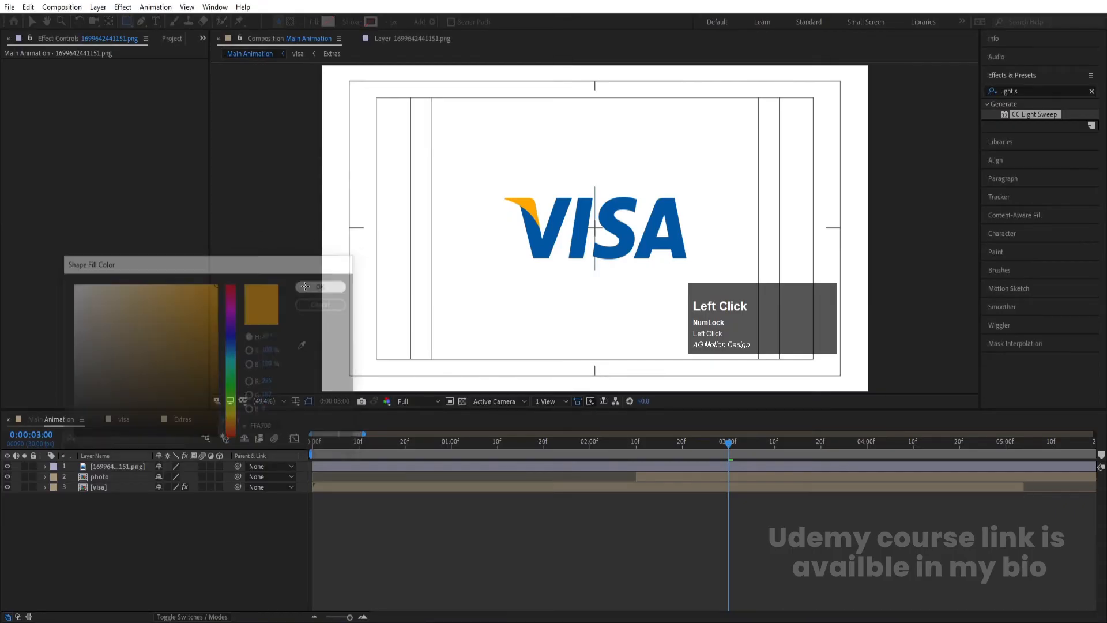
Draw an orange rectangle from the card's vertical center line over the logo's left half, extending well past the V
{"action": "scroll", "coordinate": [589, 191], "scroll_direction": "up", "scroll_amount": 2}
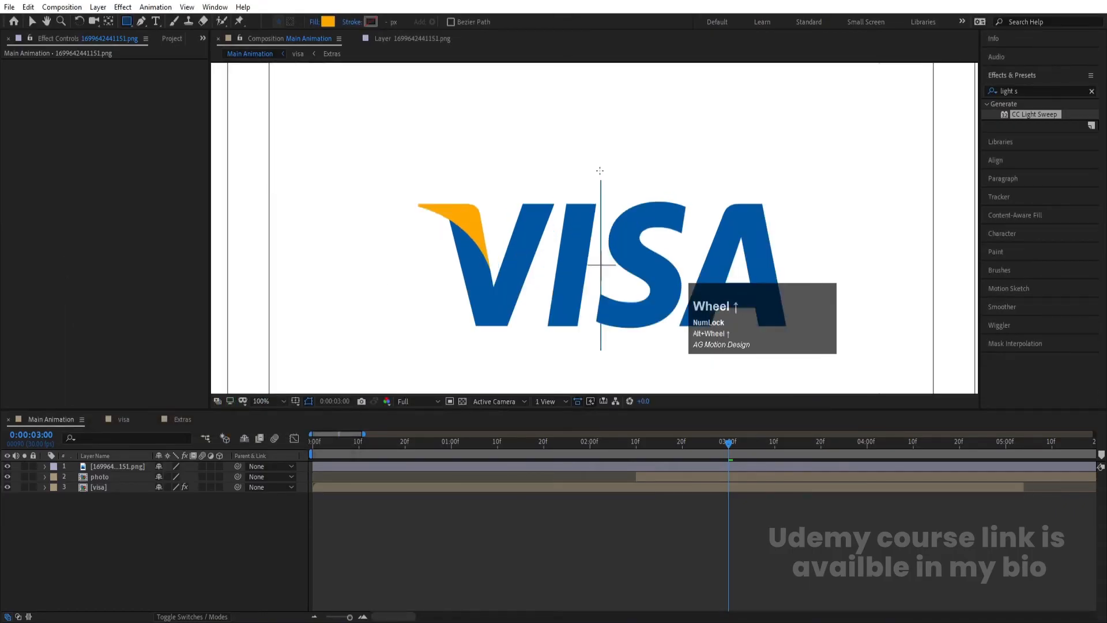
{"action": "left_click_drag", "start_coordinate": [600, 180], "coordinate": [229, 355]}
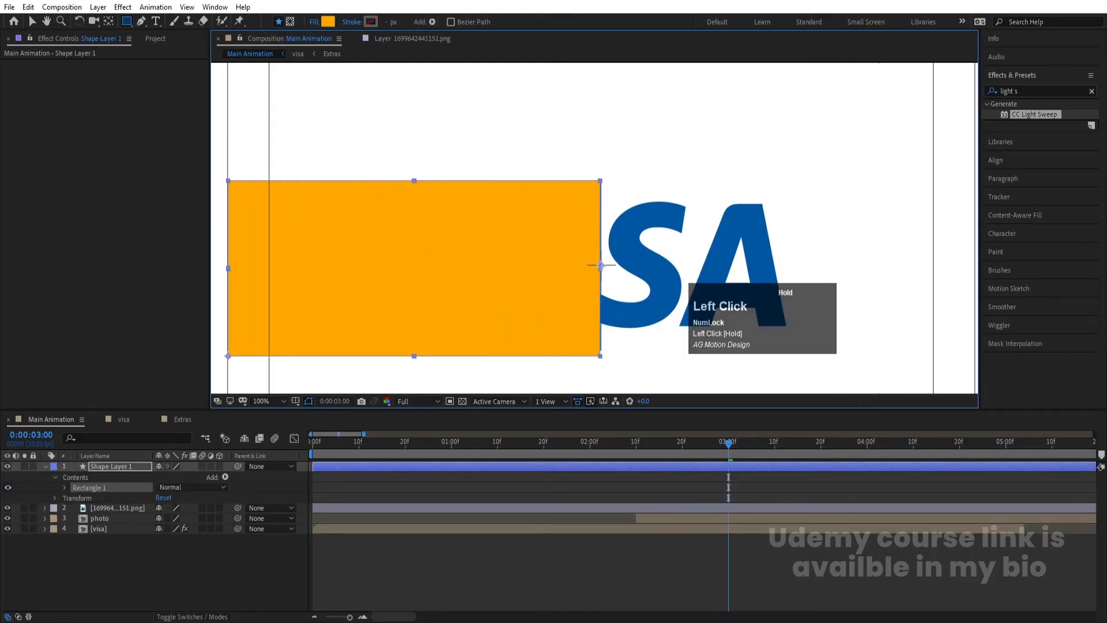
{"action": "scroll", "coordinate": [272, 356], "scroll_direction": "down", "scroll_amount": 4}
{"action": "key", "text": "v"}
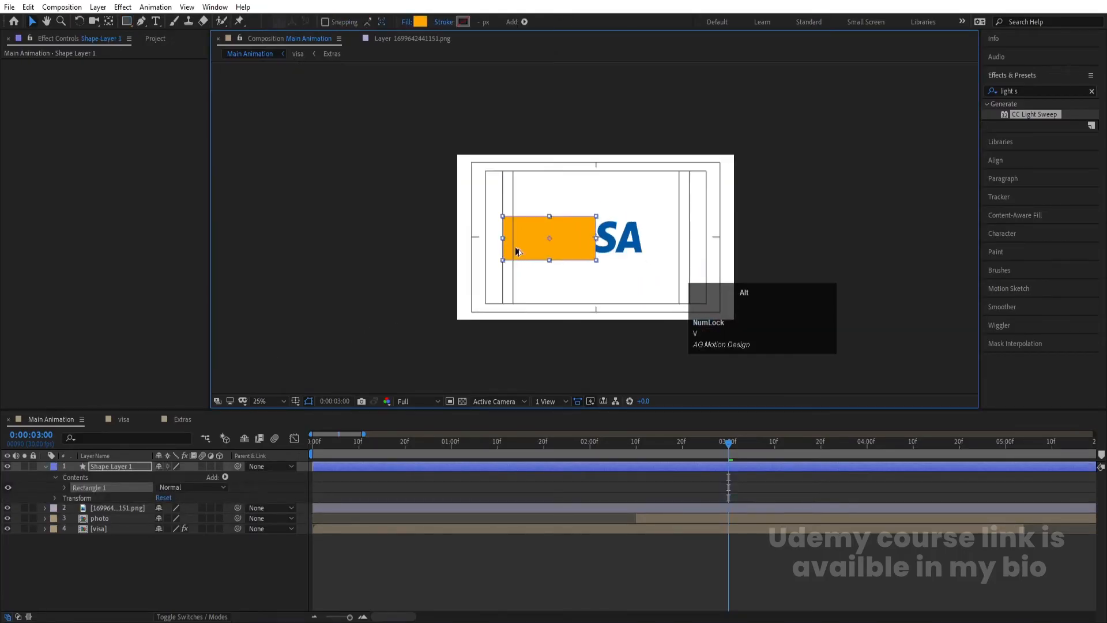
{"action": "scroll", "coordinate": [516, 251], "scroll_direction": "up", "scroll_amount": 2}
Rename the orange rectangle's layer as mask
{"action": "left_click", "coordinate": [103, 559]}
{"action": "left_click", "coordinate": [107, 466]}
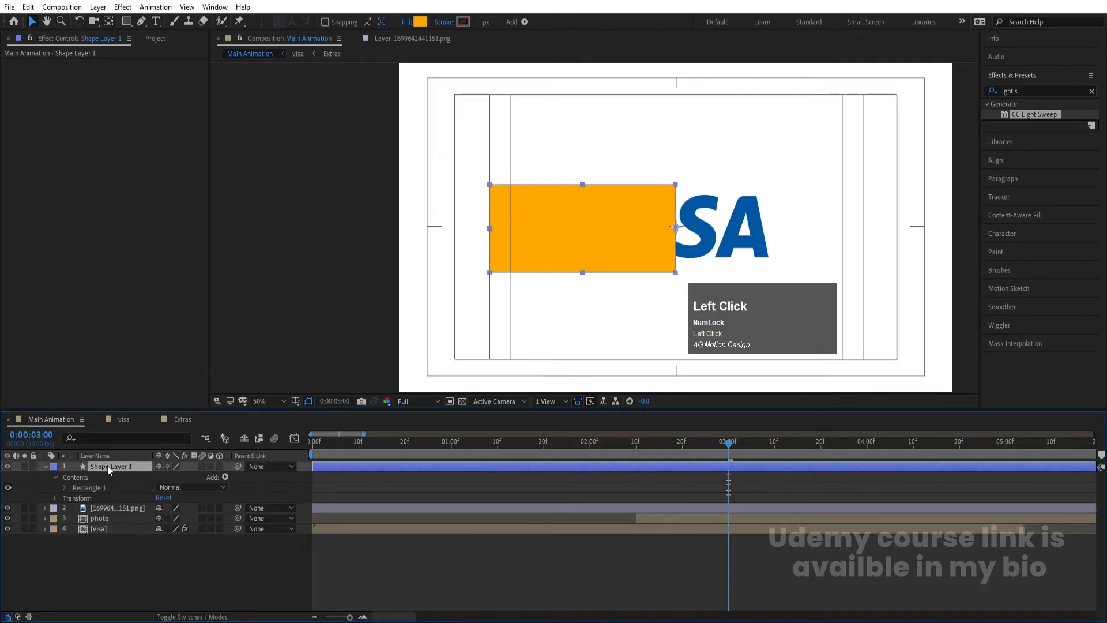
{"action": "key", "text": "Return"}
{"action": "type", "text": "mask"}
{"action": "key", "text": "Return"}
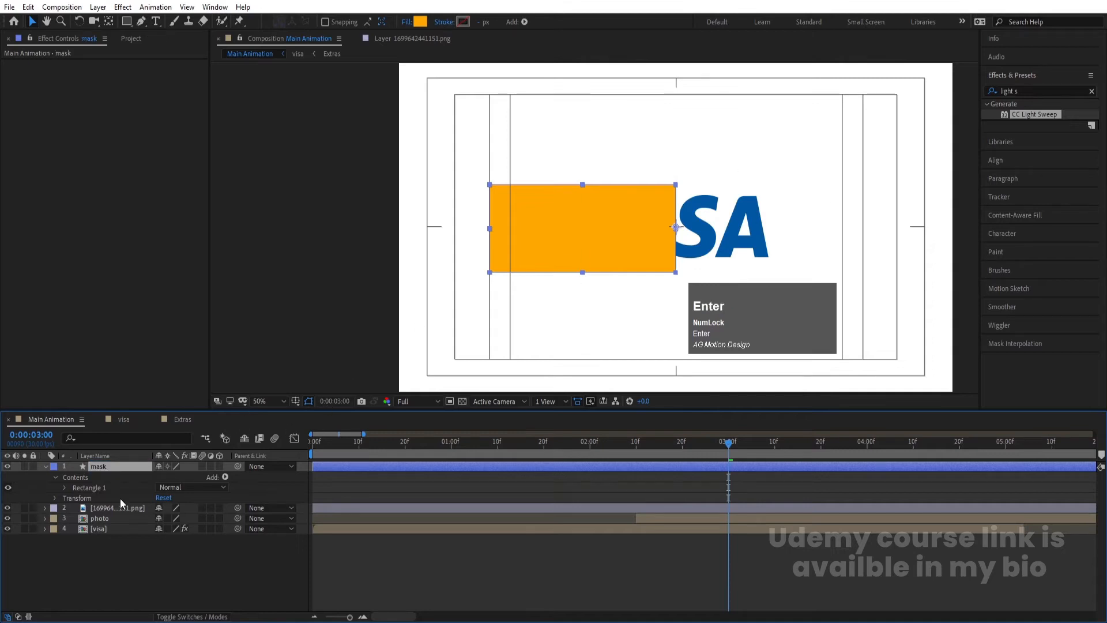
Rename the VISA logo image layer as Logo
{"action": "left_click", "coordinate": [109, 508]}
{"action": "key", "text": "Return"}
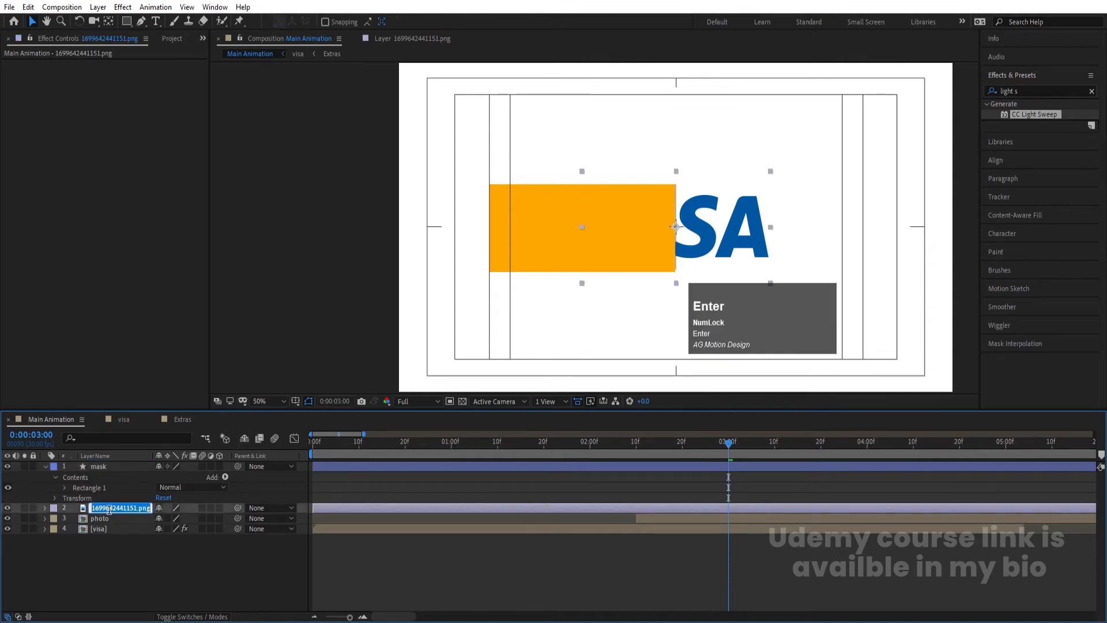
{"action": "key", "text": "Return"}
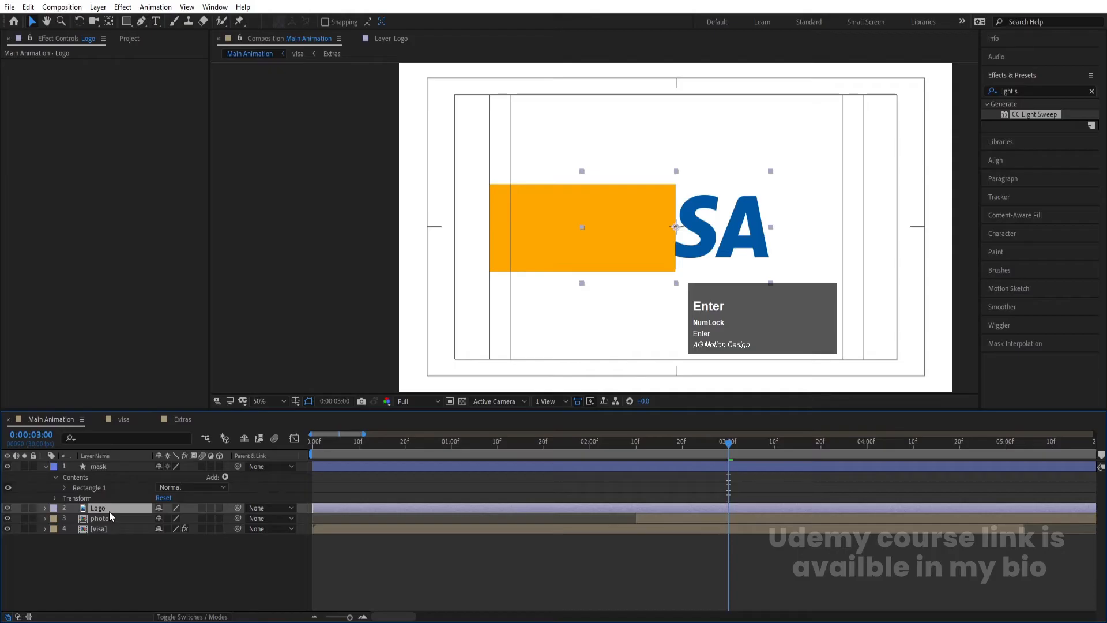
Trim the mask and Logo layers to start at 0:00:03:00 and collapse their properties
{"action": "left_click", "coordinate": [96, 465], "text": "shift"}
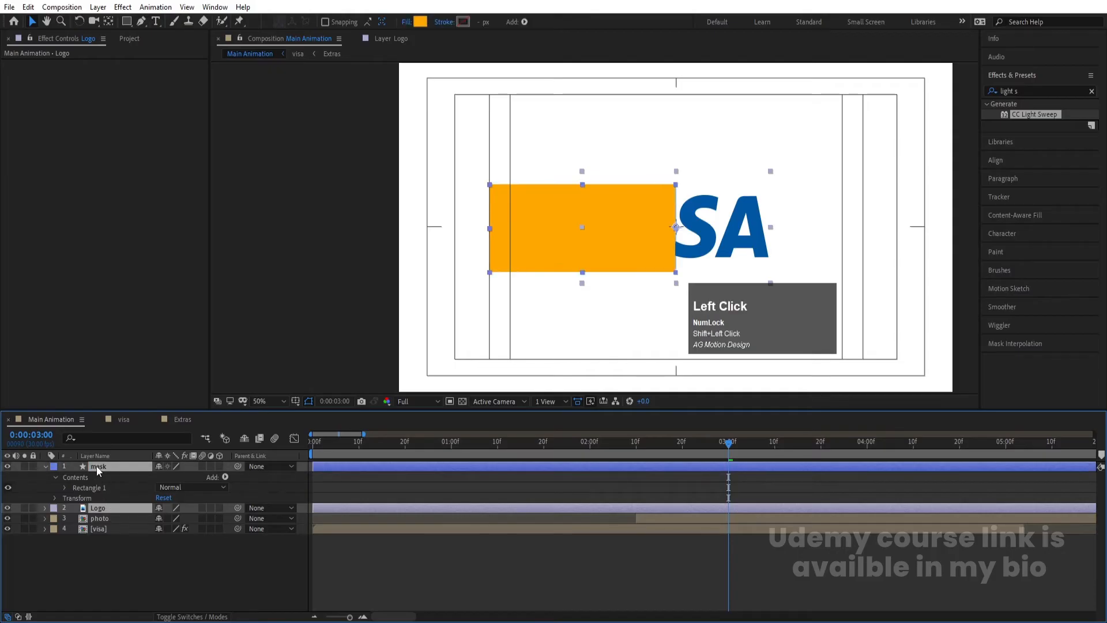
{"action": "key", "text": "alt+bracketleft"}
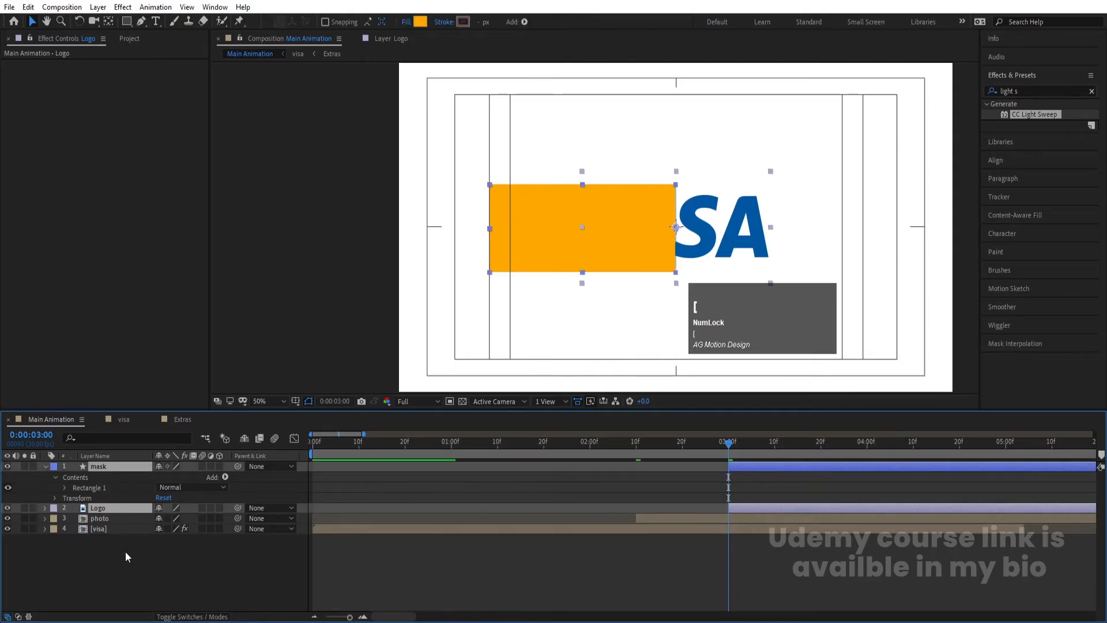
{"action": "left_click", "coordinate": [126, 551]}
{"action": "key", "text": "u"}
{"action": "key", "text": "u"}
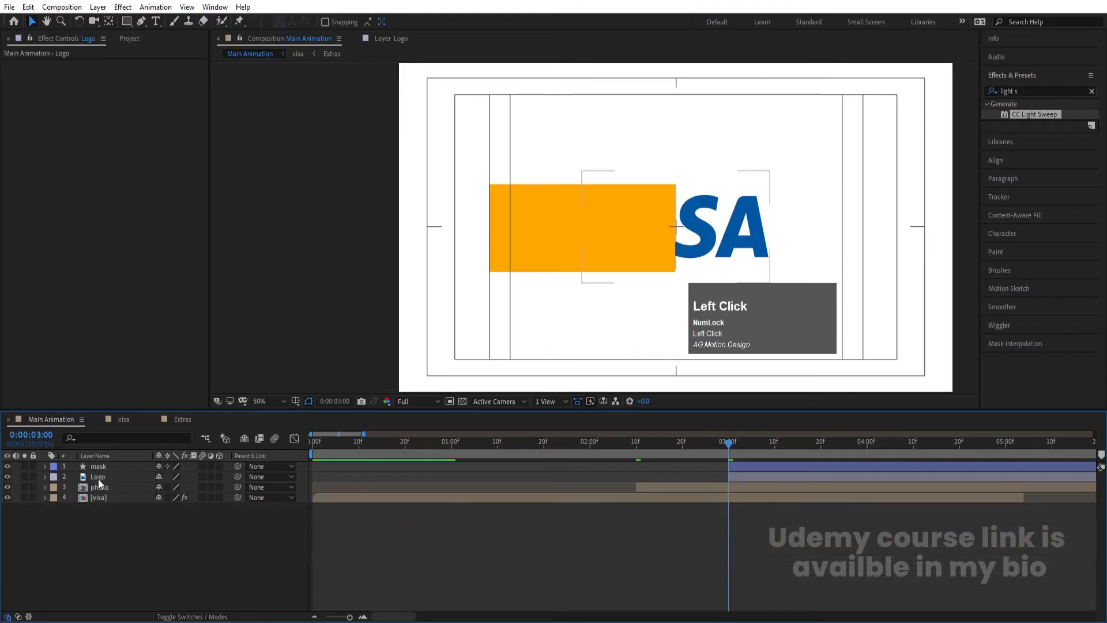
Set the Logo layer's track matte to Alpha Matte using the mask layer
{"action": "left_click", "coordinate": [98, 477]}
{"action": "key", "text": "F4"}
{"action": "left_click", "coordinate": [219, 477]}
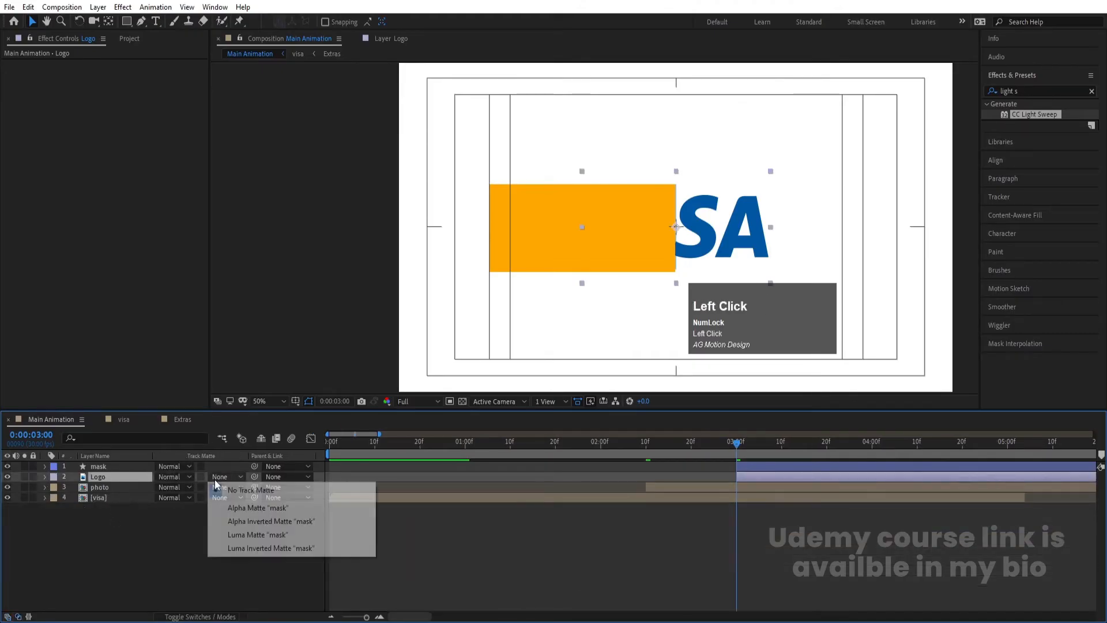
{"action": "left_click", "coordinate": [262, 505]}
Duplicate the mask and Logo layers together and switch the upper logo copy to Alpha Inverted Matte
{"action": "left_click", "coordinate": [108, 468], "text": "shift"}
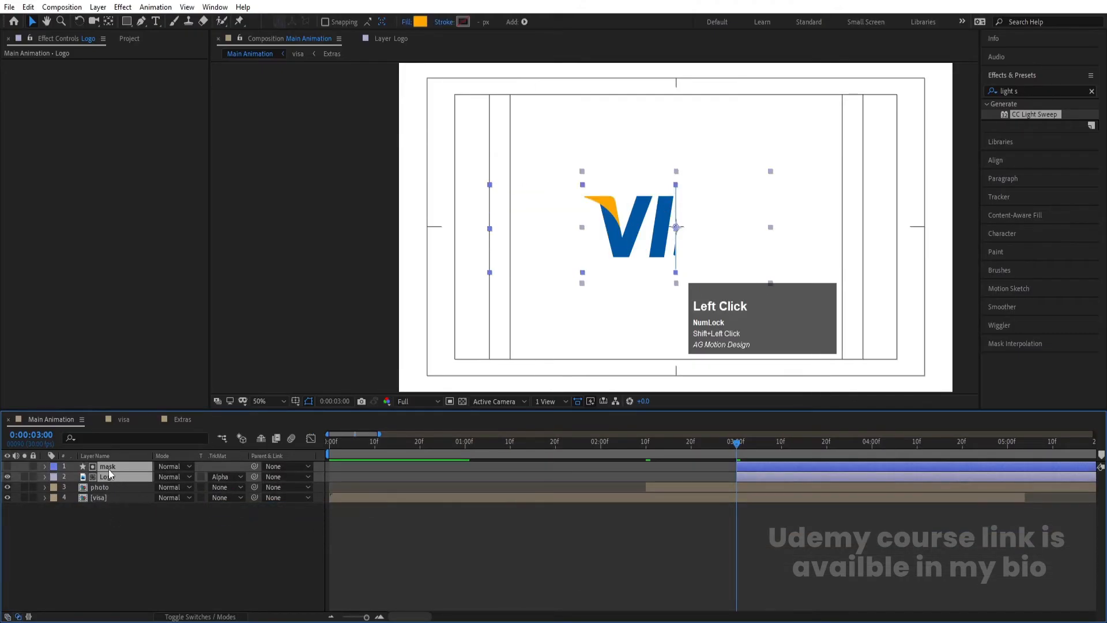
{"action": "key", "text": "ctrl+d"}
{"action": "left_click", "coordinate": [152, 543]}
{"action": "left_click", "coordinate": [225, 476]}
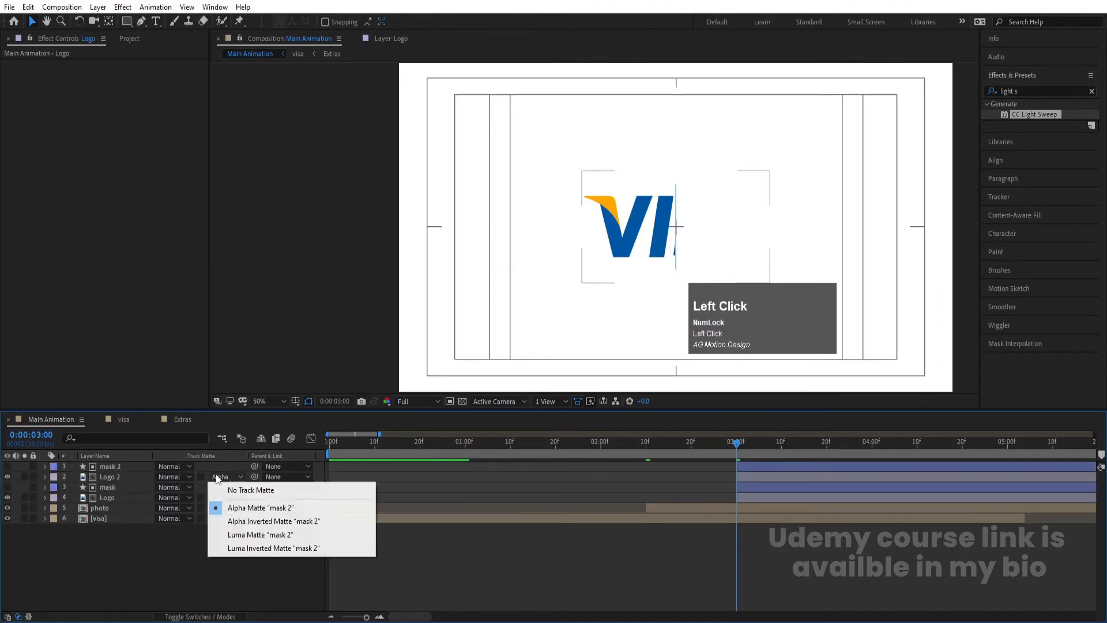
{"action": "left_click", "coordinate": [229, 519]}
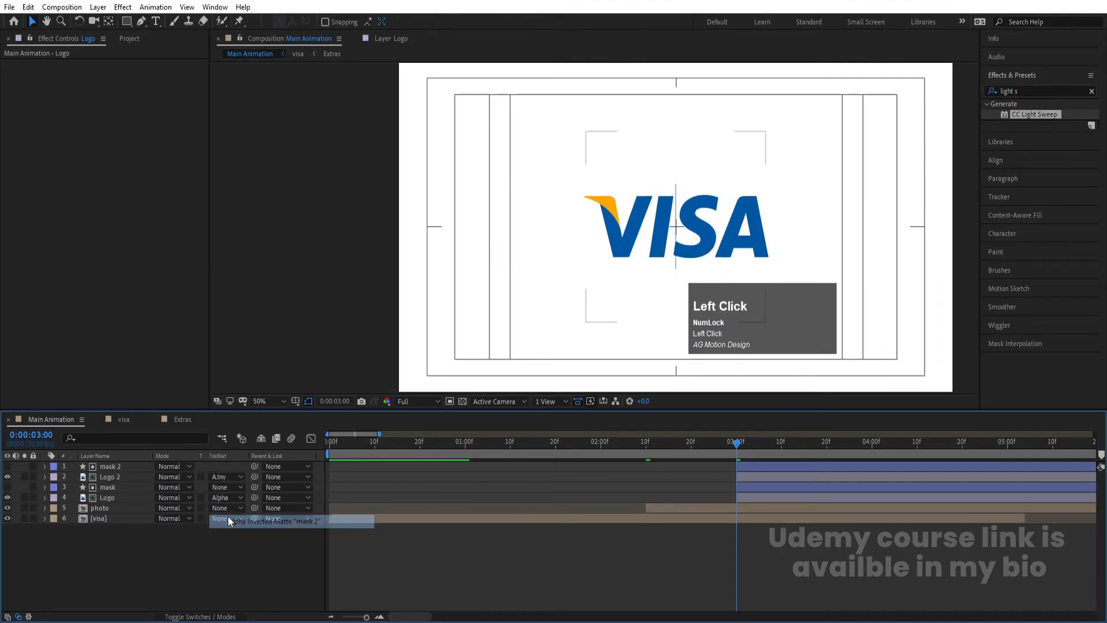
Add position keyframes at 0:00:03:00 and 0:00:04:00 to both Logo and Logo 2
{"action": "left_click", "coordinate": [115, 499]}
{"action": "left_click", "coordinate": [113, 480], "text": "ctrl"}
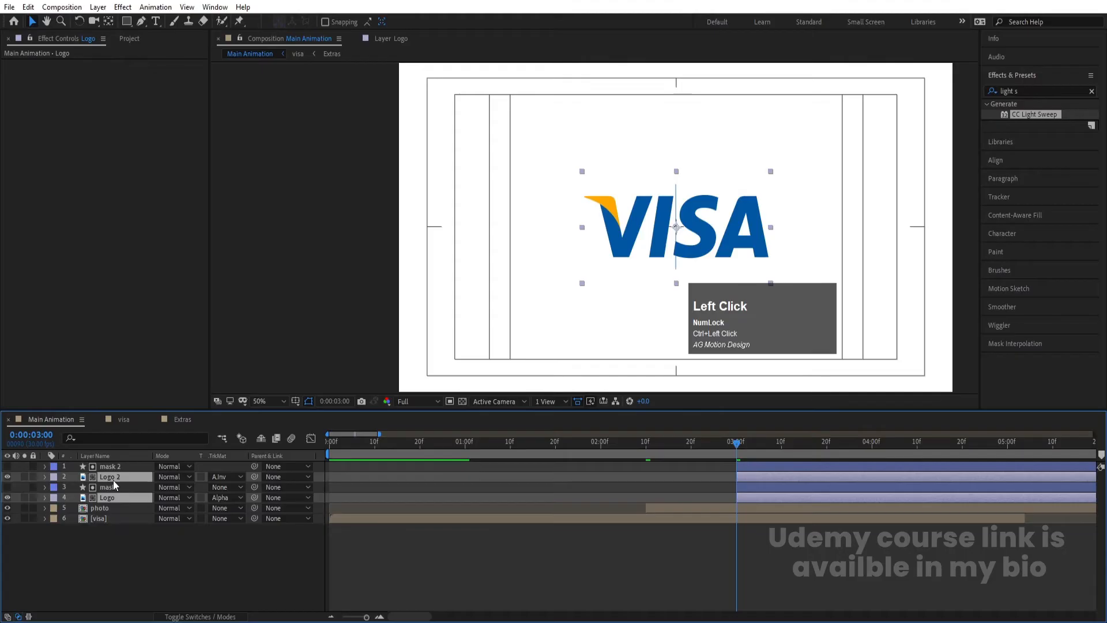
{"action": "key", "text": "p"}
{"action": "left_click", "coordinate": [76, 486]}
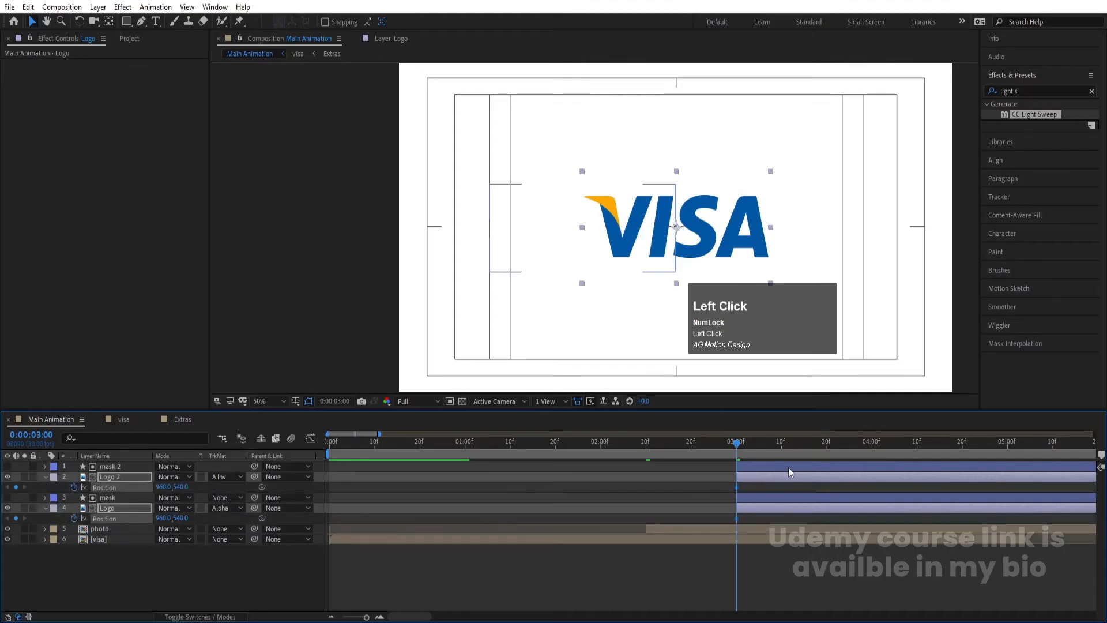
{"action": "left_click", "coordinate": [870, 449]}
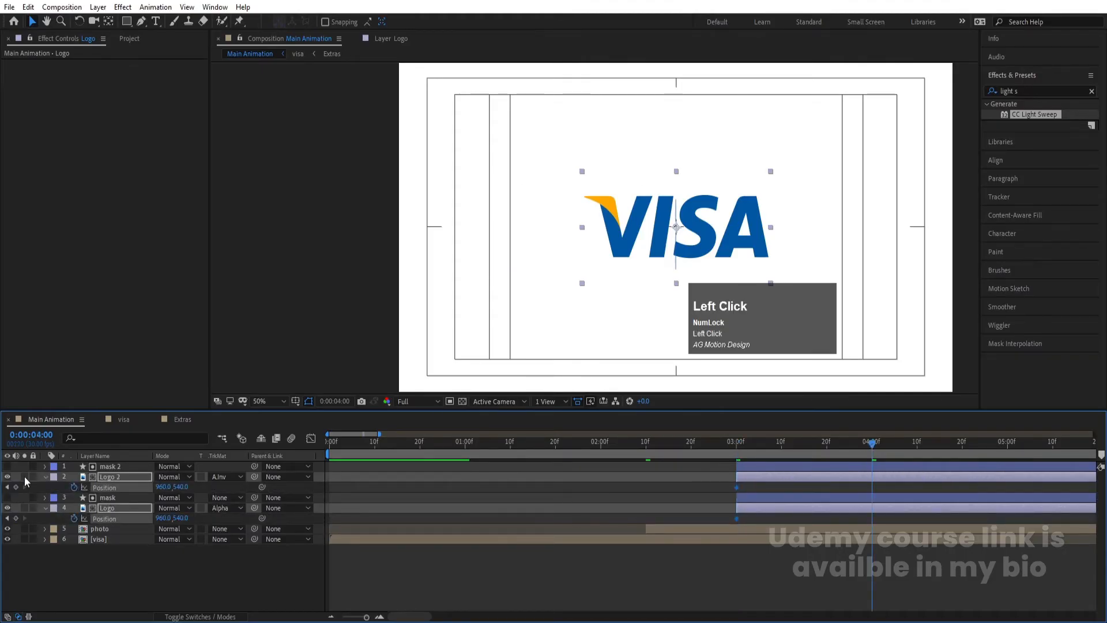
{"action": "key", "text": "j"}
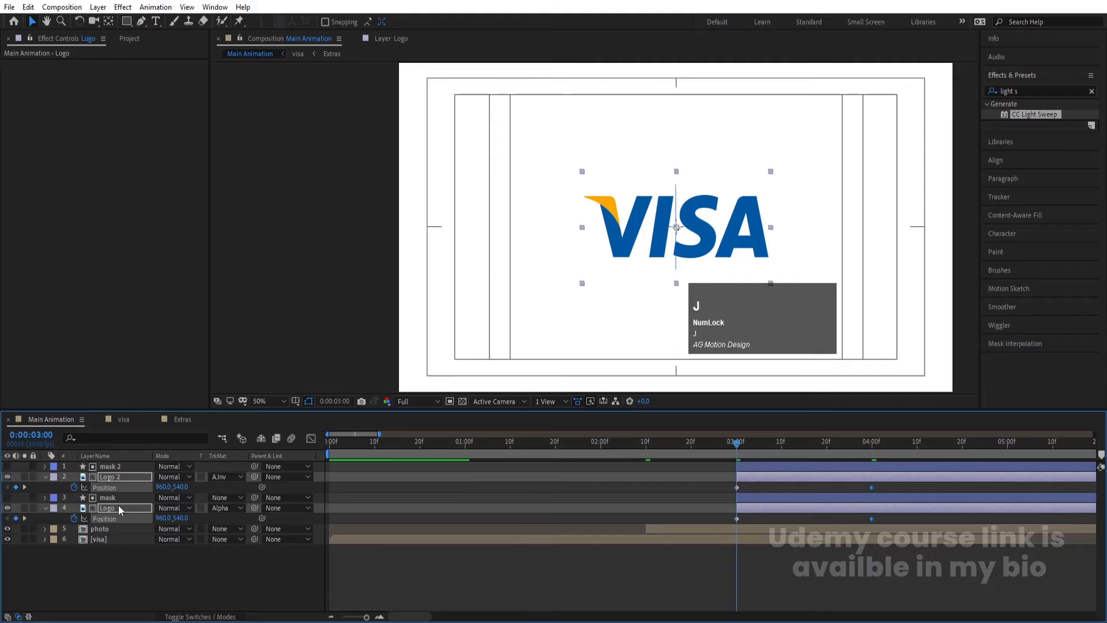
At 0:00:03:00, hide both logo halves behind the center line by setting the X position to 1277 for Logo and 636 for Logo 2
{"action": "left_click", "coordinate": [230, 566]}
{"action": "left_click", "coordinate": [104, 506]}
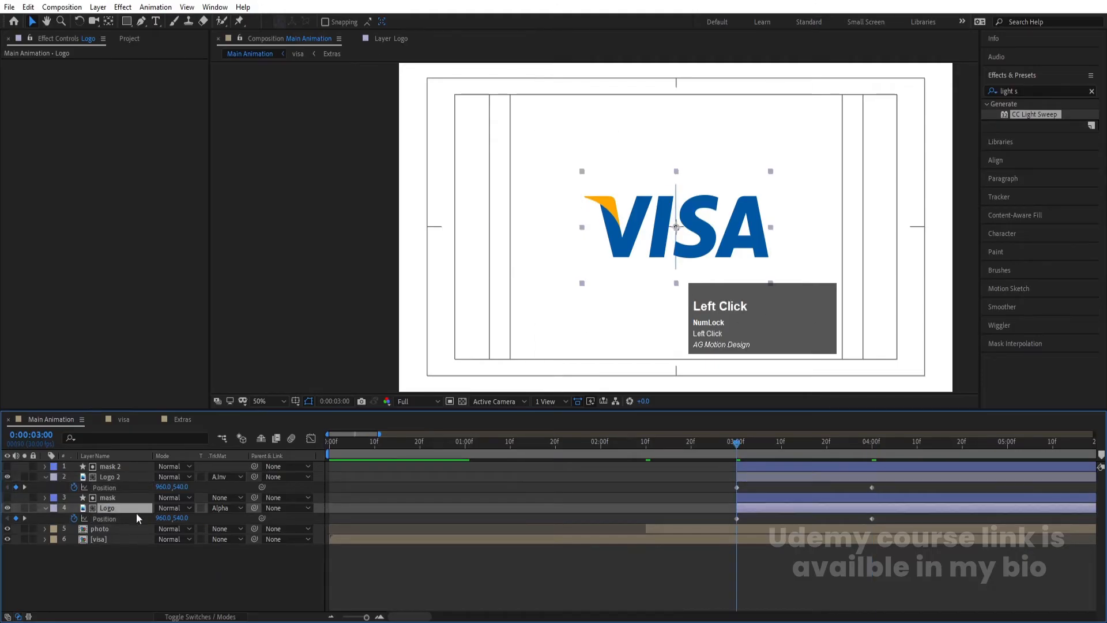
{"action": "left_click_drag", "start_coordinate": [158, 520], "coordinate": [315, 500]}
{"action": "left_click", "coordinate": [115, 477]}
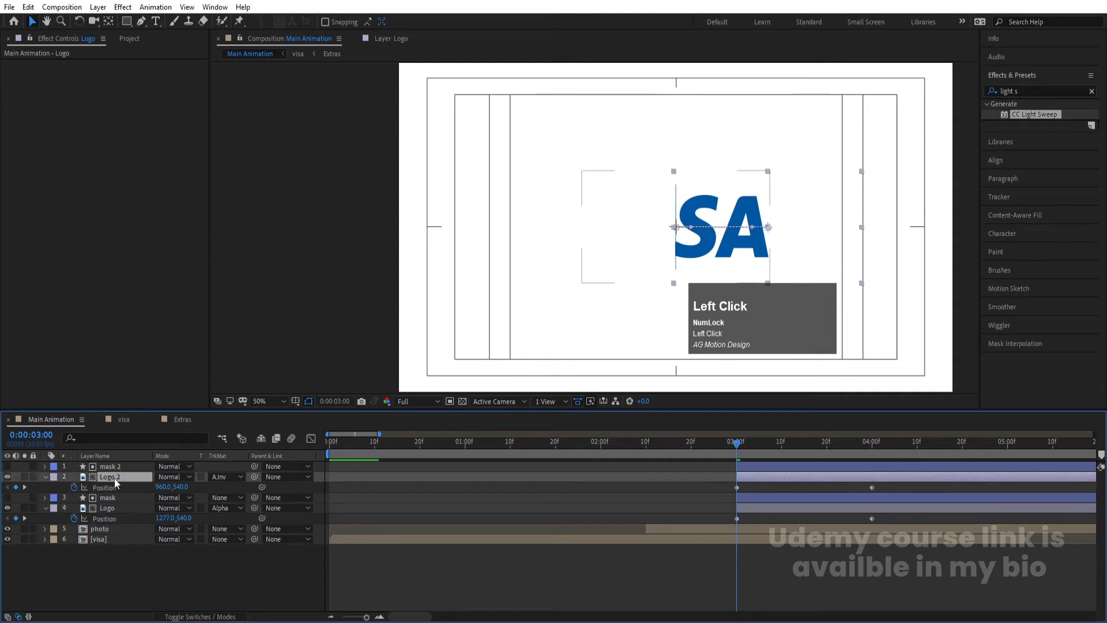
{"action": "left_click_drag", "start_coordinate": [165, 486], "coordinate": [49, 498]}
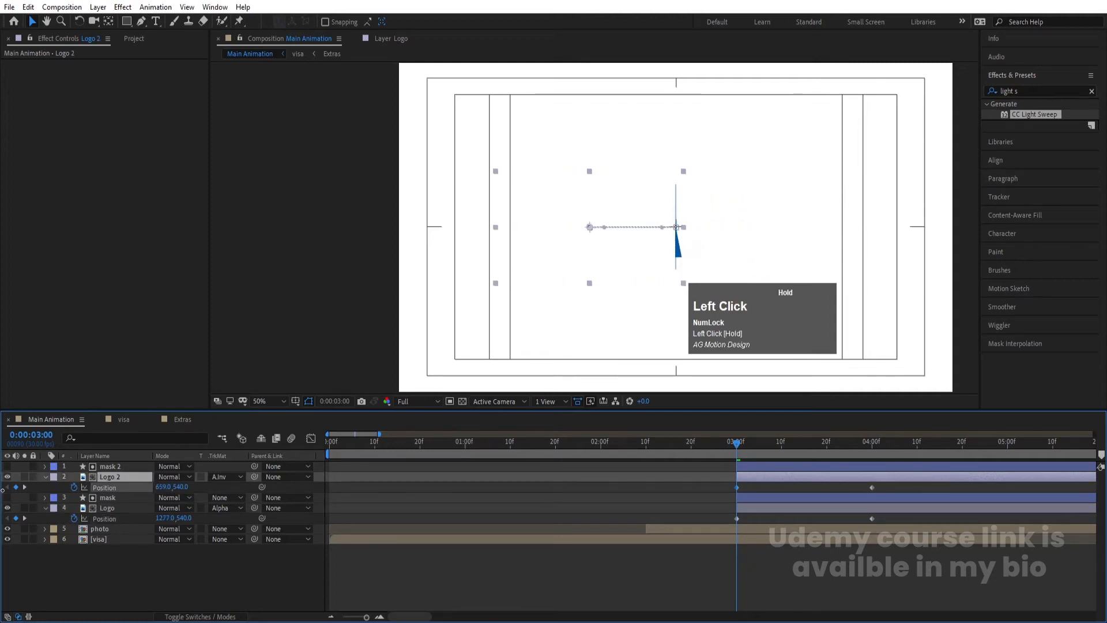
{"action": "left_click_drag", "start_coordinate": [164, 488], "coordinate": [154, 487]}
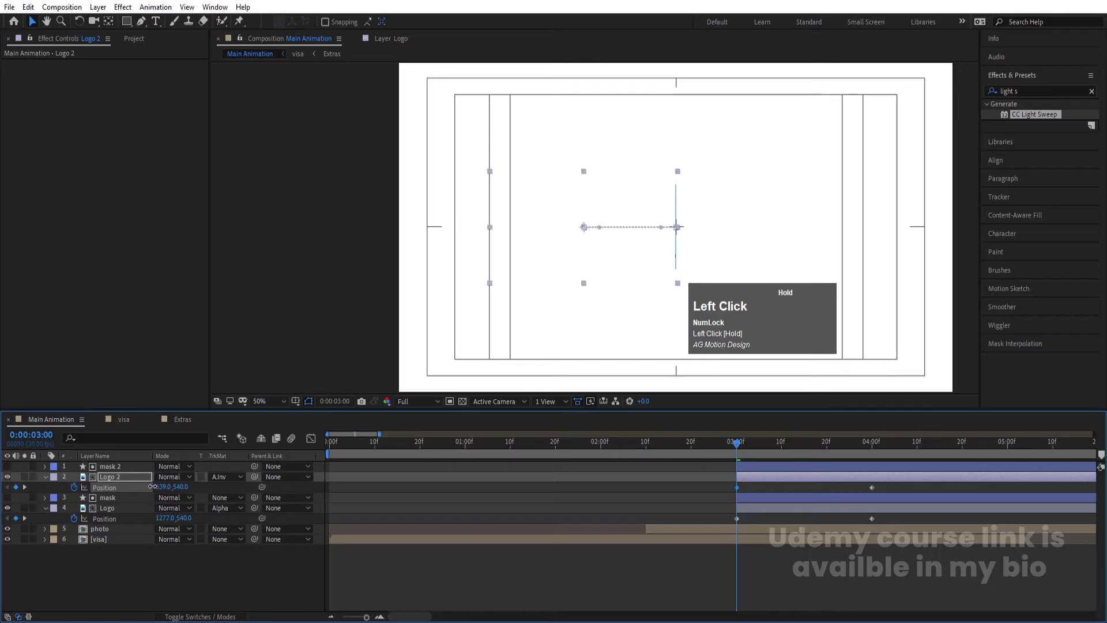
Easy Ease both logos' position keyframes and shape their speed graph for a fast start and a long, slow finish
{"action": "left_click_drag", "start_coordinate": [725, 485], "coordinate": [899, 520]}
{"action": "key", "text": "F9"}
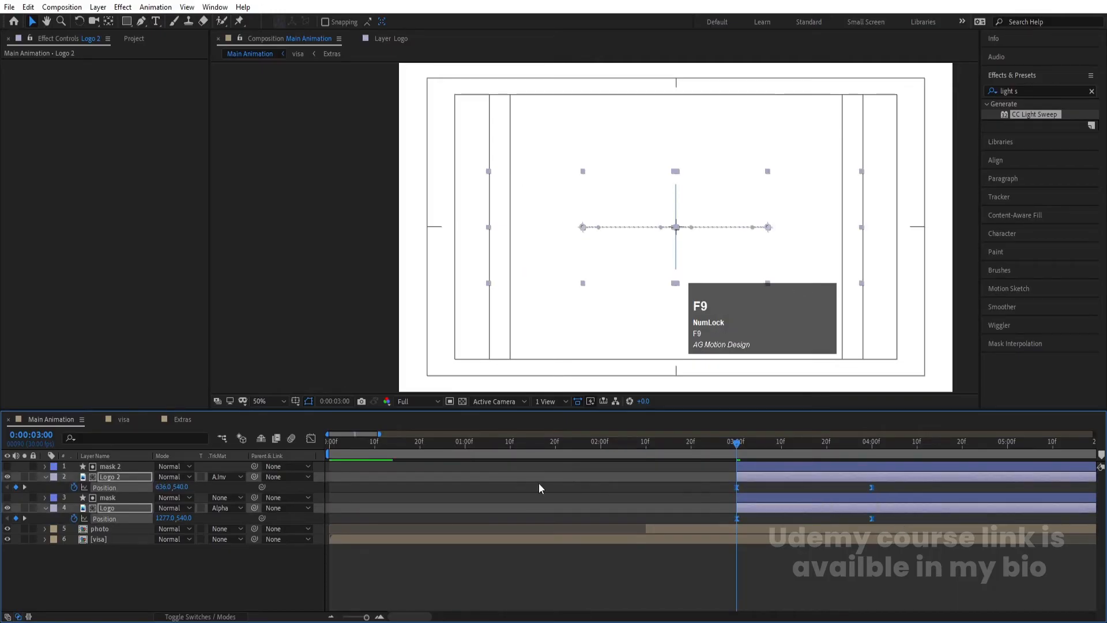
{"action": "left_click", "coordinate": [310, 438]}
{"action": "left_click_drag", "start_coordinate": [951, 521], "coordinate": [804, 581]}
{"action": "left_click_drag", "start_coordinate": [695, 555], "coordinate": [720, 582]}
{"action": "key", "text": "space"}
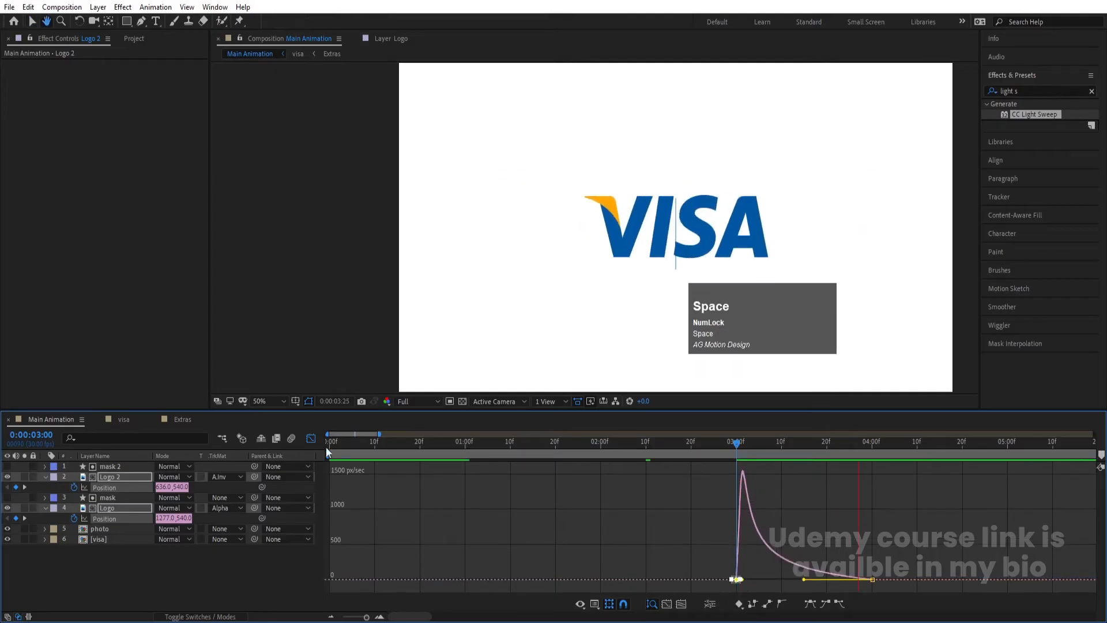
{"action": "left_click", "coordinate": [311, 438]}
Play back the animation and scrub around 0:00:03:00 to examine how the card's exit flows into the logo reveal
{"action": "left_click", "coordinate": [658, 451]}
{"action": "key", "text": "space"}
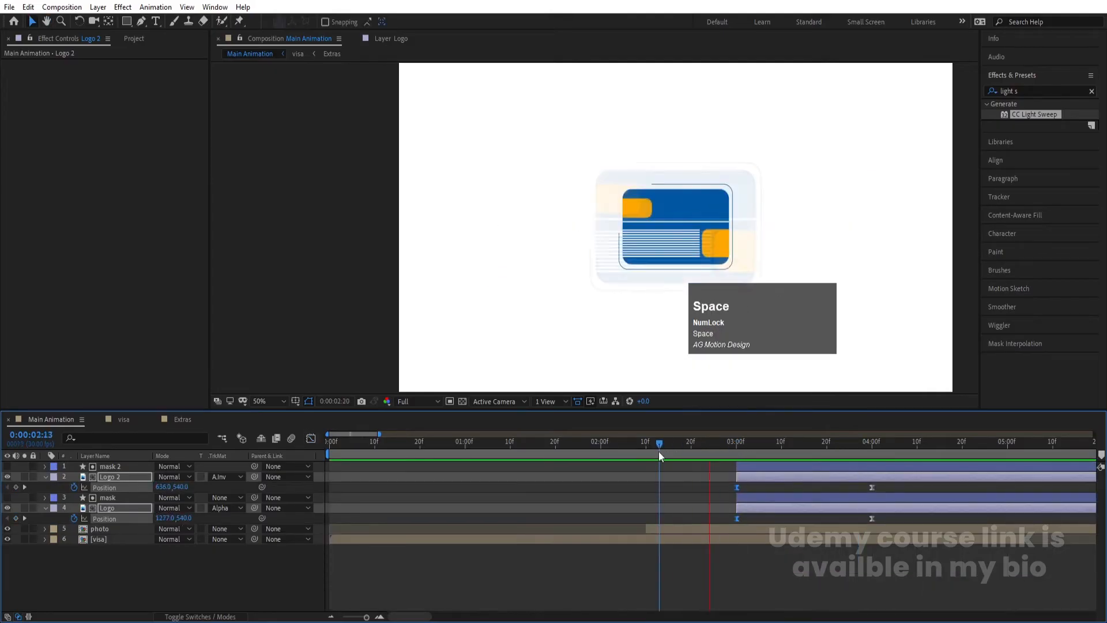
{"action": "left_click", "coordinate": [762, 452]}
{"action": "key", "text": "space"}
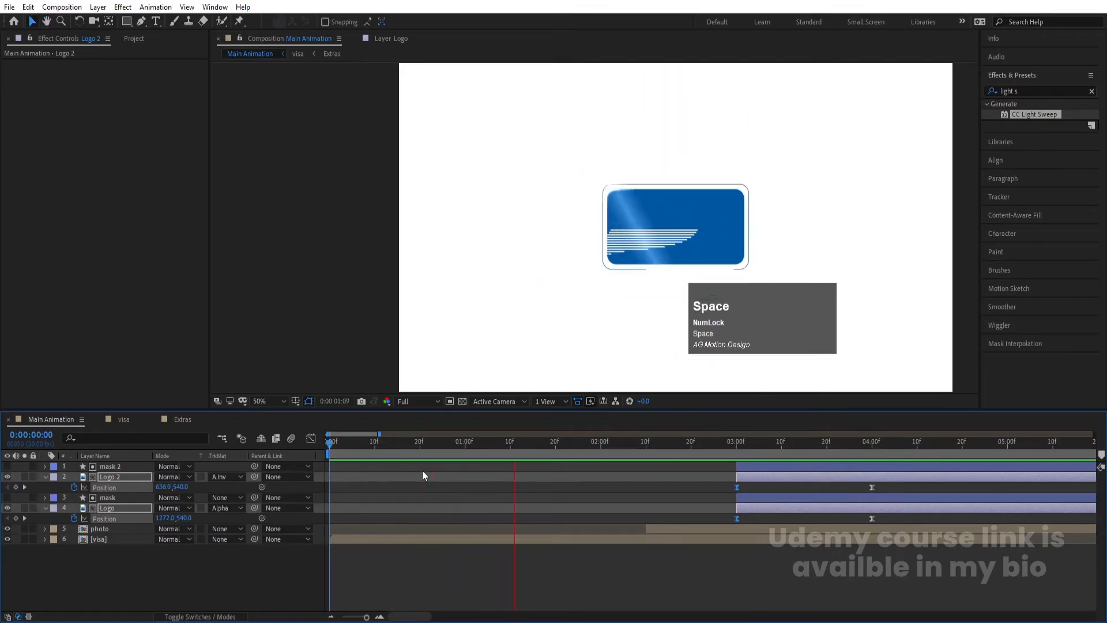
{"action": "key", "text": "space"}
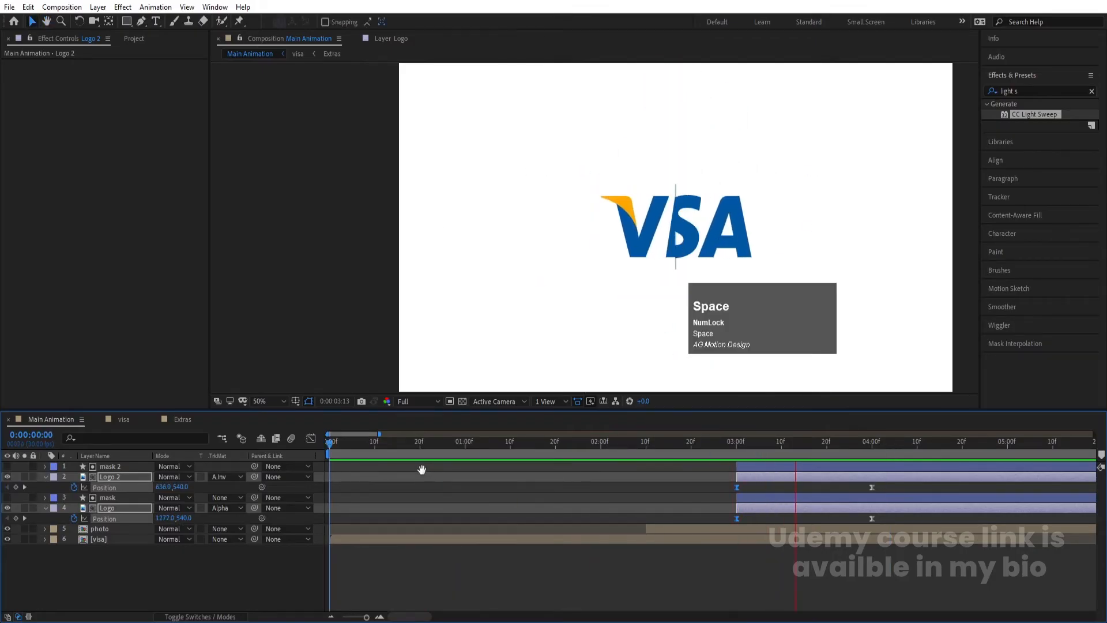
{"action": "left_click", "coordinate": [751, 445]}
{"action": "left_click", "coordinate": [616, 449]}
{"action": "key", "text": "space"}
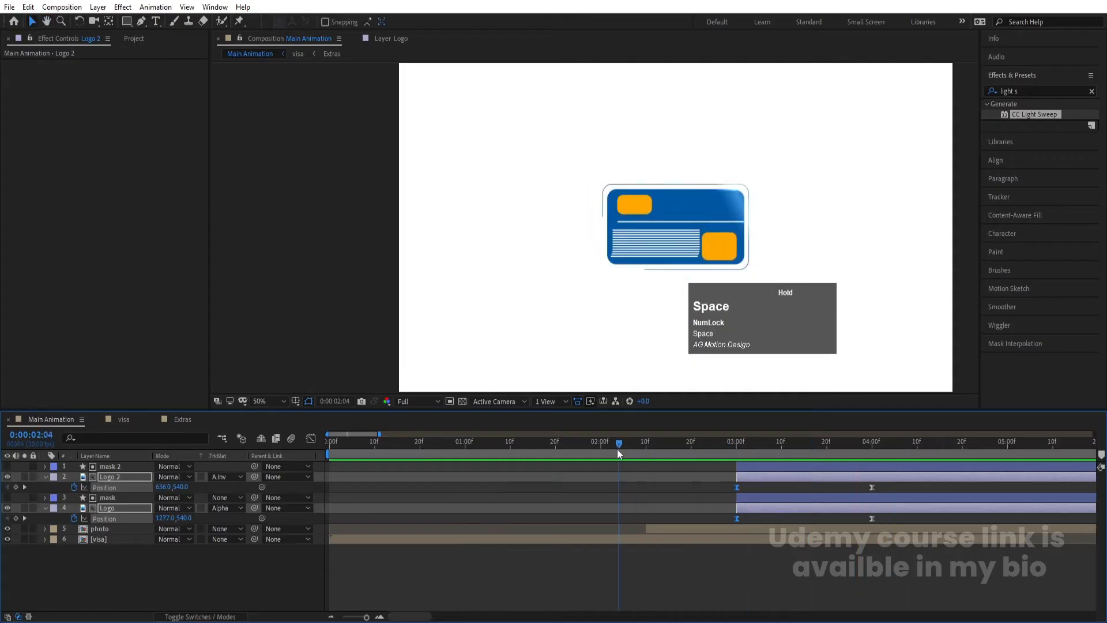
{"action": "left_click", "coordinate": [739, 447]}
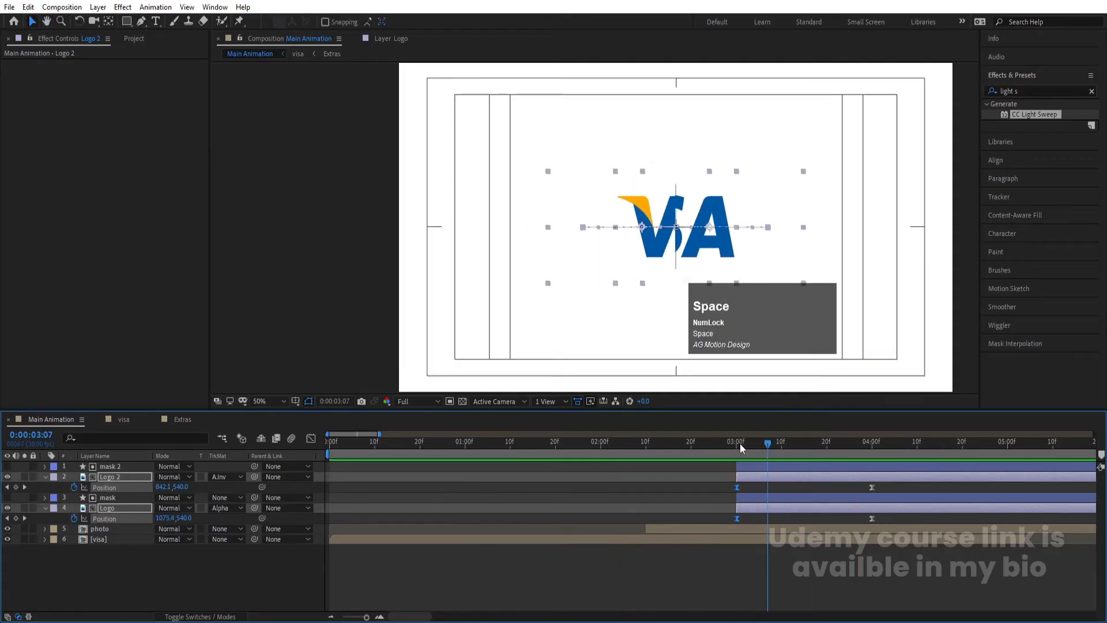
{"action": "left_click_drag", "start_coordinate": [734, 440], "coordinate": [686, 451]}
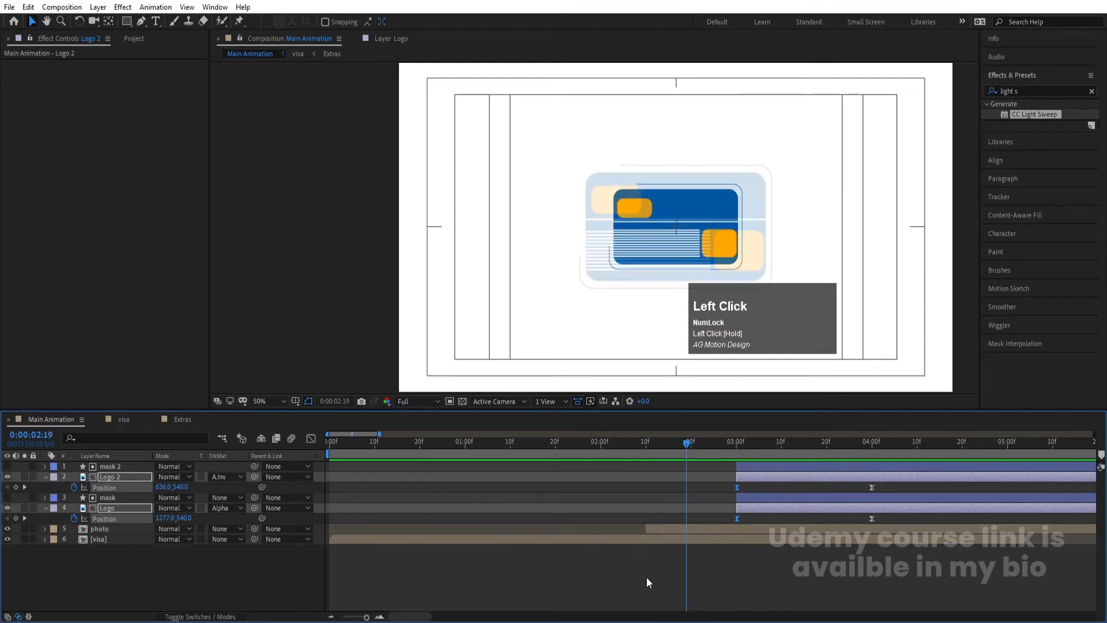
Reveal the photo layer's keyframes and freeze its frame at 0:00:02:10
{"action": "left_click", "coordinate": [655, 530]}
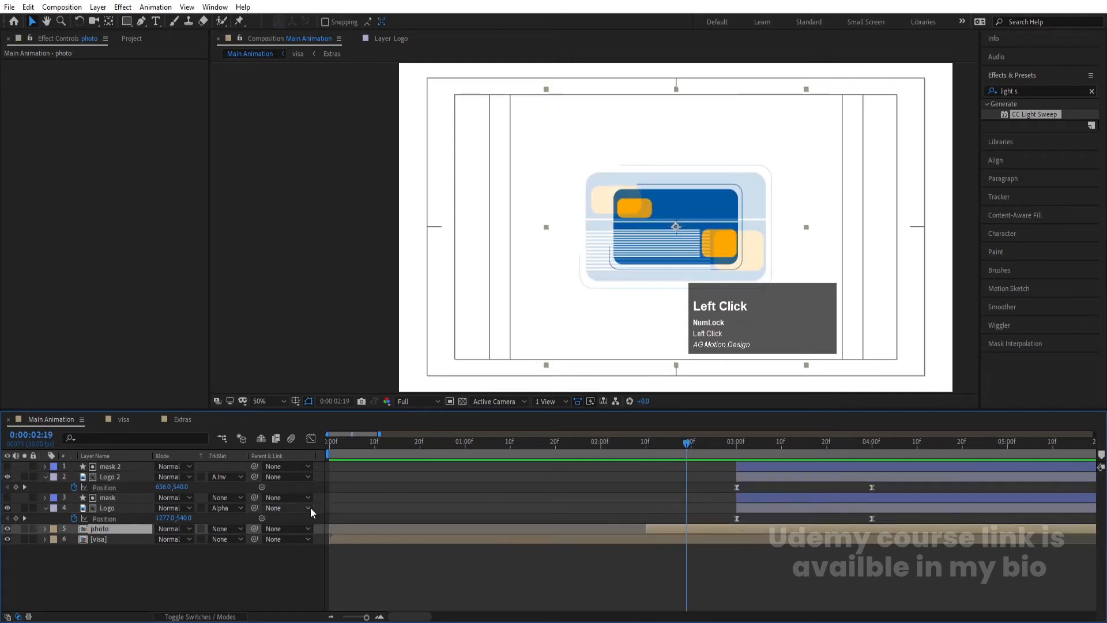
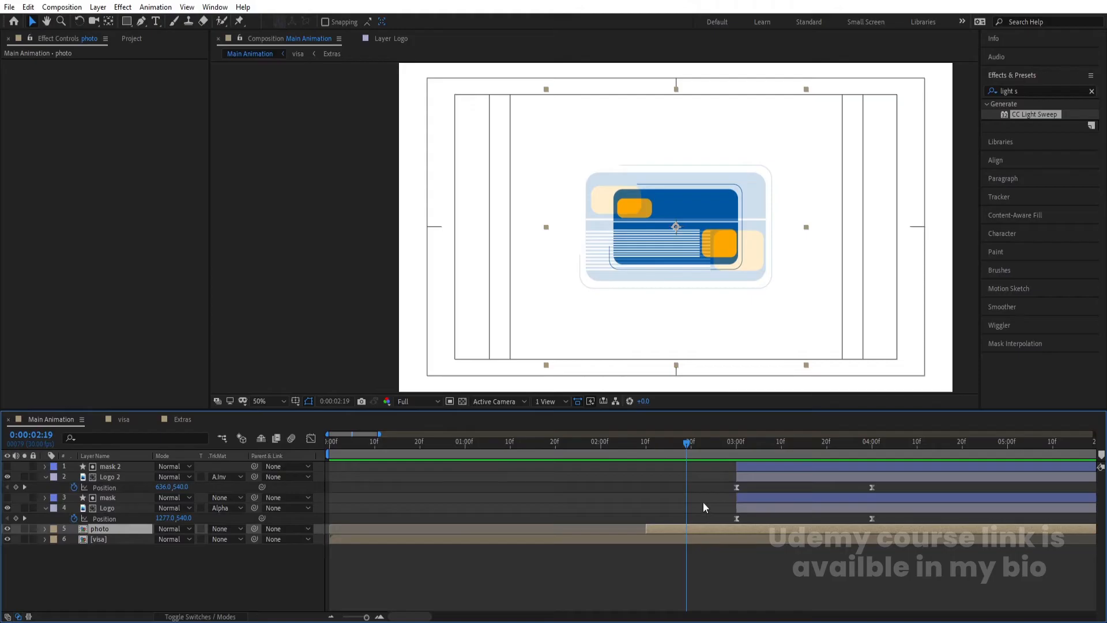
{"action": "key", "text": "u"}
{"action": "key", "text": "j"}
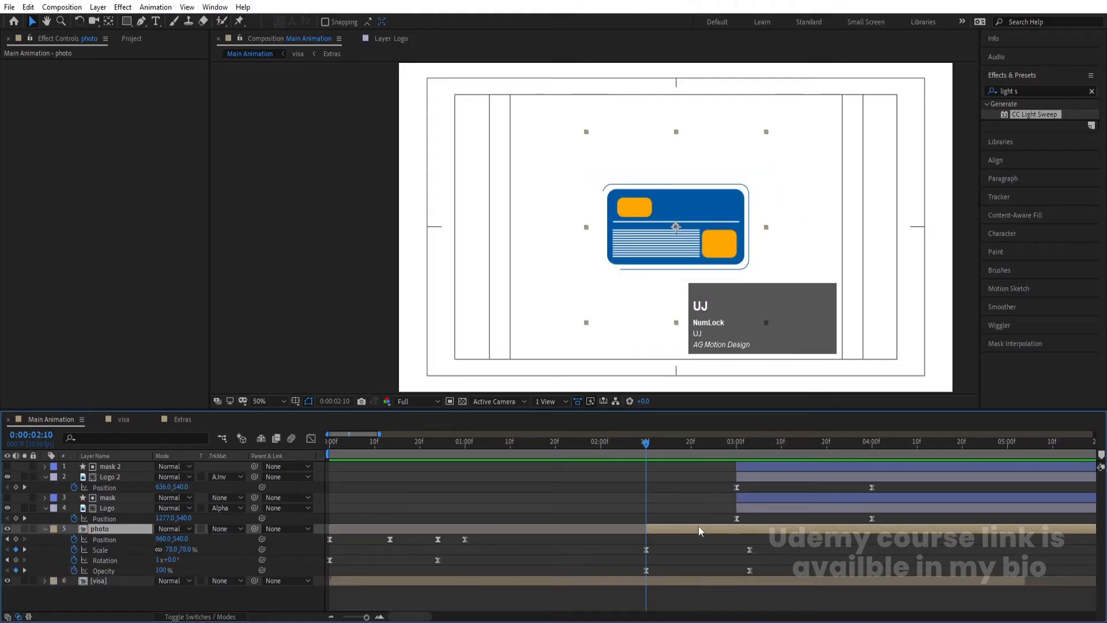
{"action": "right_click", "coordinate": [663, 530]}
{"action": "mouse_move", "coordinate": [691, 260]}
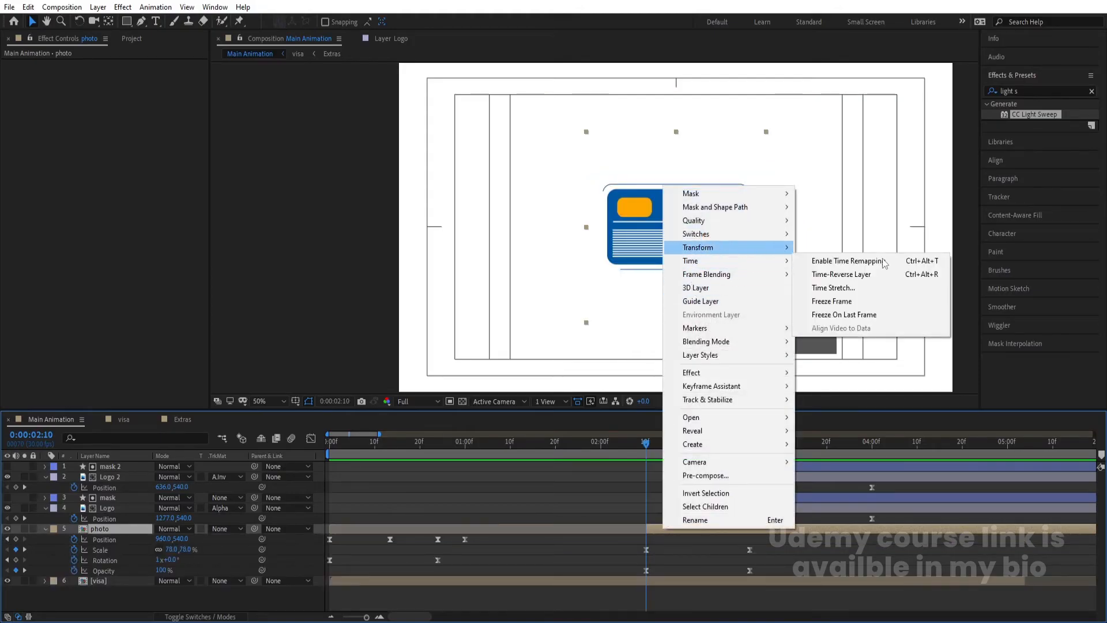
{"action": "left_click", "coordinate": [836, 301]}
Move the photo layer's final scale and opacity keyframes to 0:00:03:23 and preview the slower fade
{"action": "key", "text": "space"}
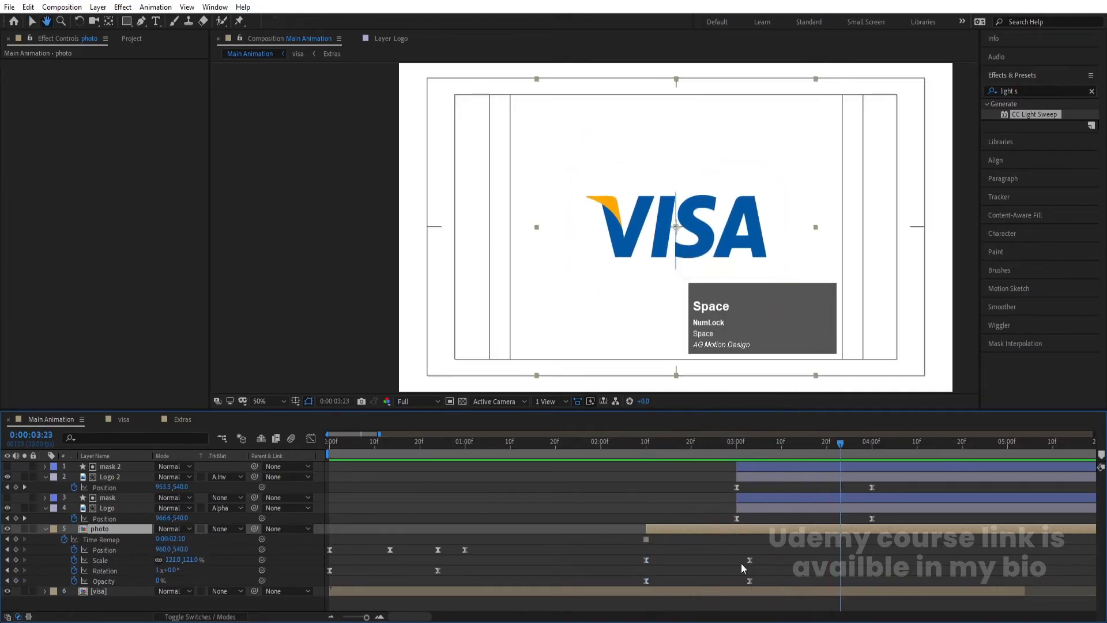
{"action": "left_click_drag", "start_coordinate": [740, 552], "coordinate": [838, 570]}
{"action": "left_click", "coordinate": [642, 449]}
{"action": "key", "text": "space"}
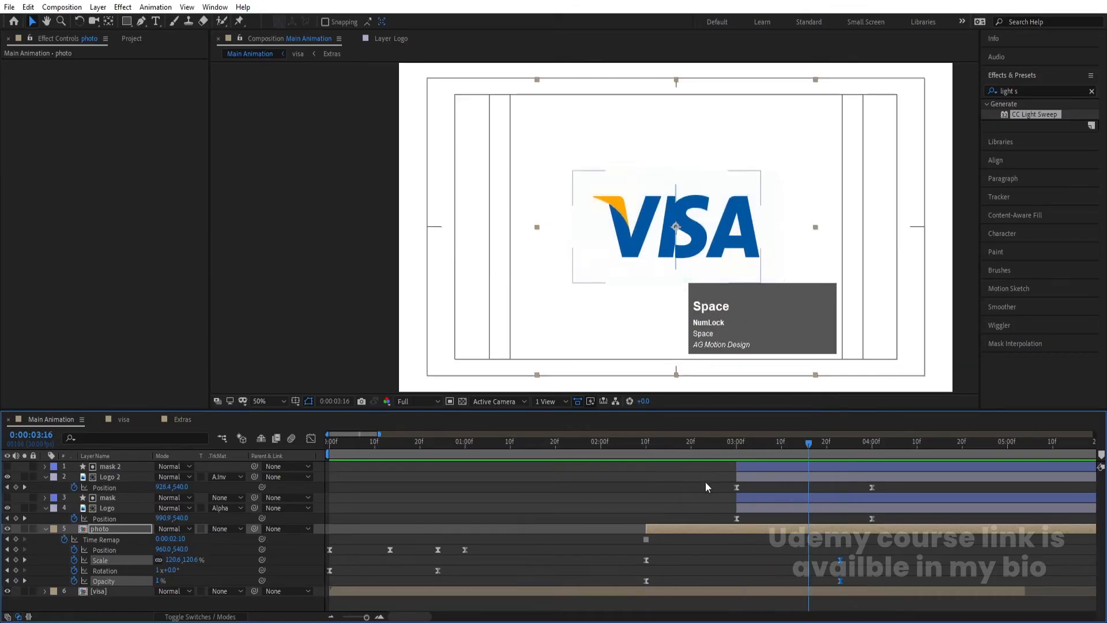
Set the photo layer's scale at 0:00:03:23 to 174% and preview the transition
{"action": "left_click", "coordinate": [798, 531]}
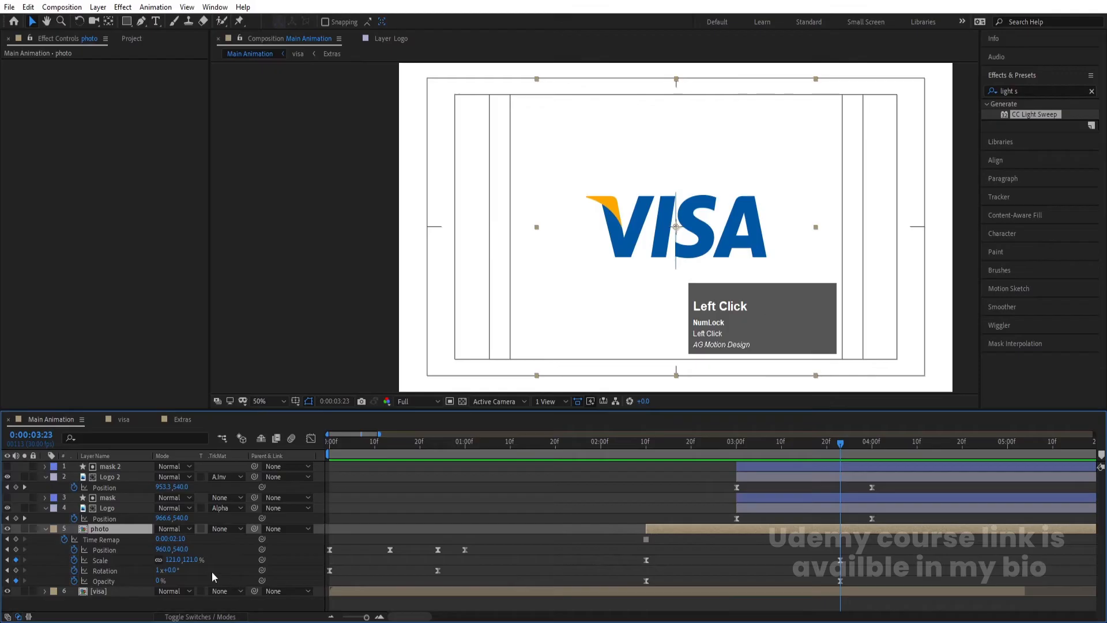
{"action": "left_click_drag", "start_coordinate": [166, 562], "coordinate": [196, 560]}
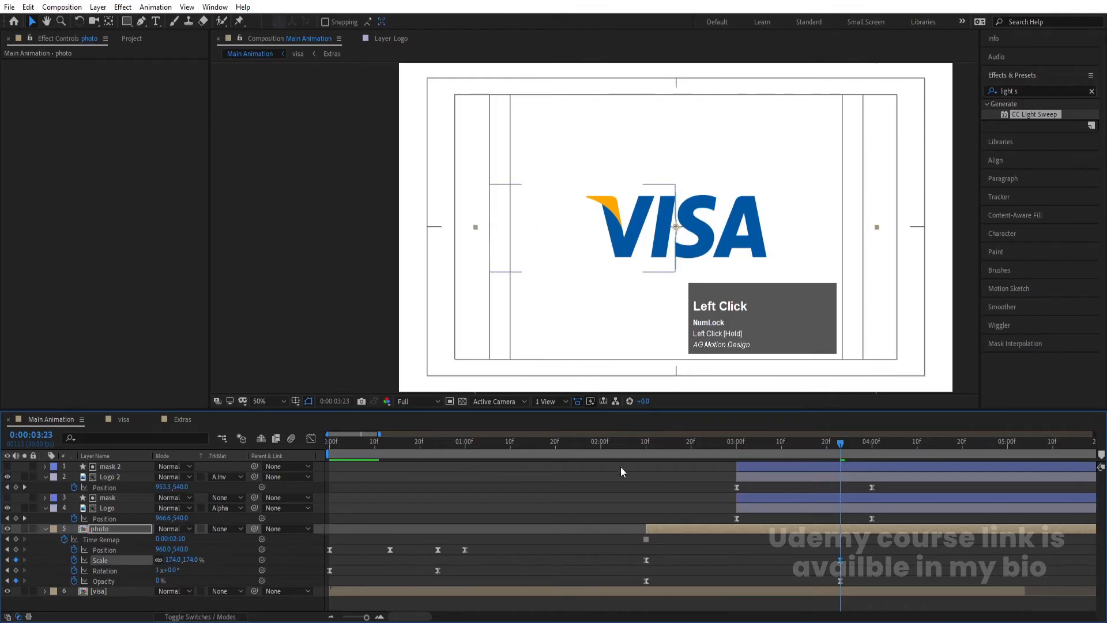
{"action": "scroll", "coordinate": [639, 457], "scroll_direction": "down", "scroll_amount": 1}
{"action": "left_click", "coordinate": [642, 447]}
{"action": "left_click", "coordinate": [543, 452]}
{"action": "key", "text": "space"}
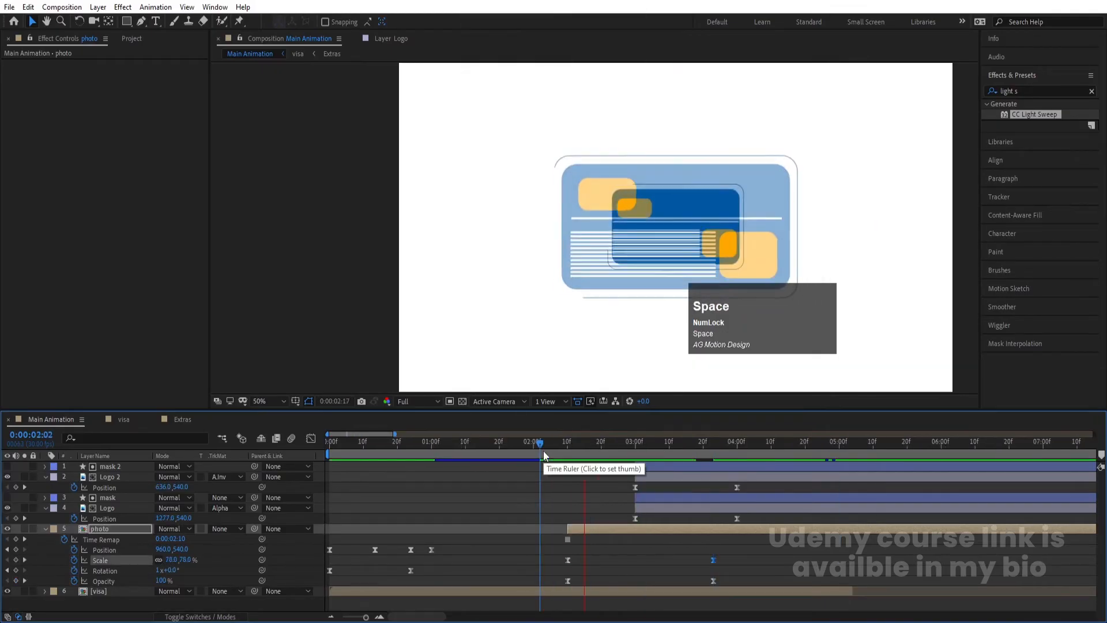
Try a starting opacity of 40% for the photo layer at 0:00:02:10 and preview the fade
{"action": "key", "text": "j"}
{"action": "key", "text": "j"}
{"action": "key", "text": "j"}
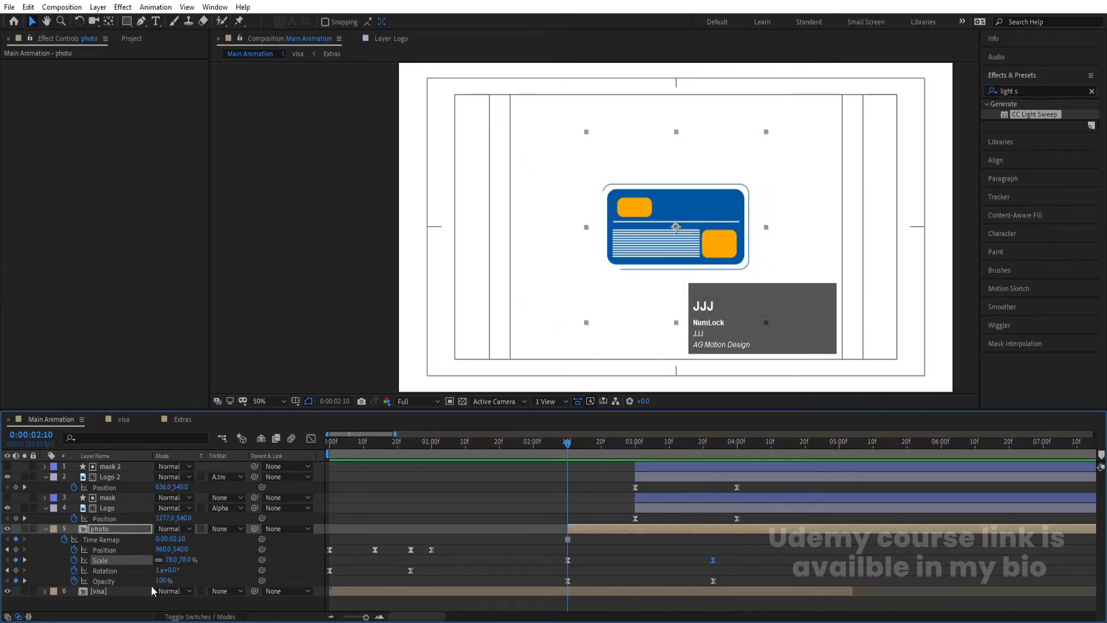
{"action": "key", "text": "Return"}
{"action": "key", "text": "space"}
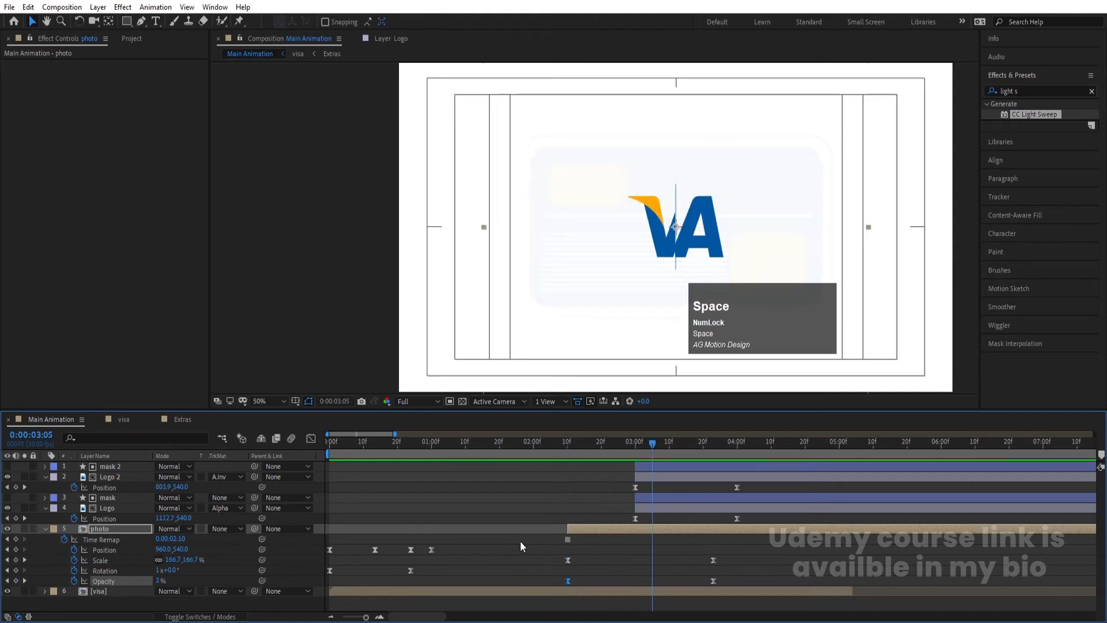
{"action": "key", "text": "j"}
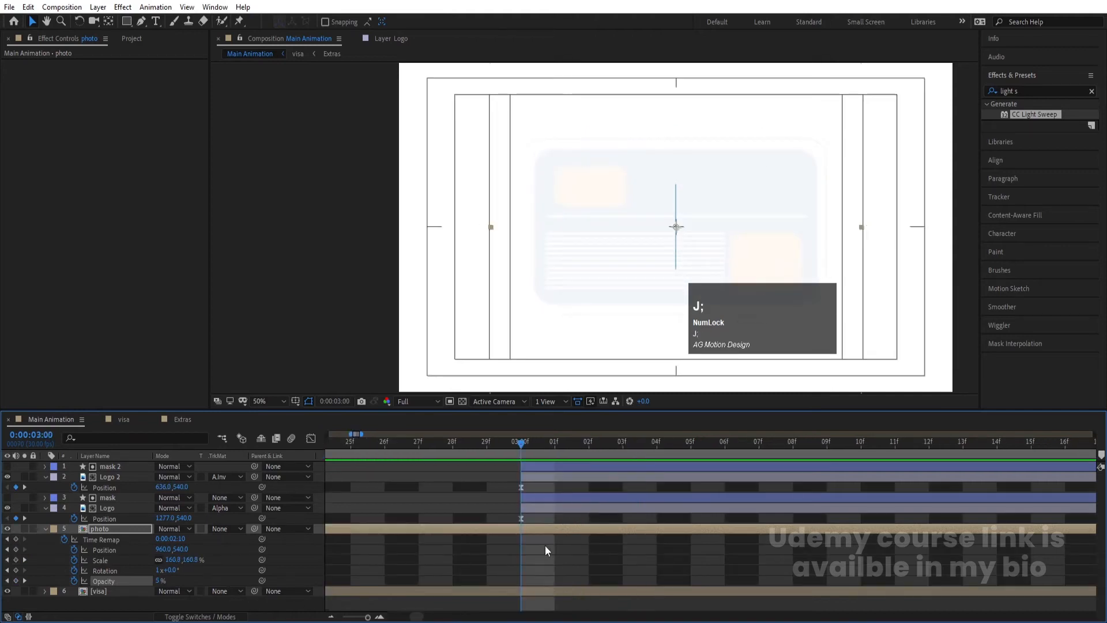
Try a starting opacity of 10% for the photo layer at 0:00:02:10 and preview the fade
{"action": "key", "text": "minus"}
{"action": "key", "text": "minus"}
{"action": "key", "text": "minus"}
{"action": "key", "text": "minus"}
{"action": "key", "text": "j"}
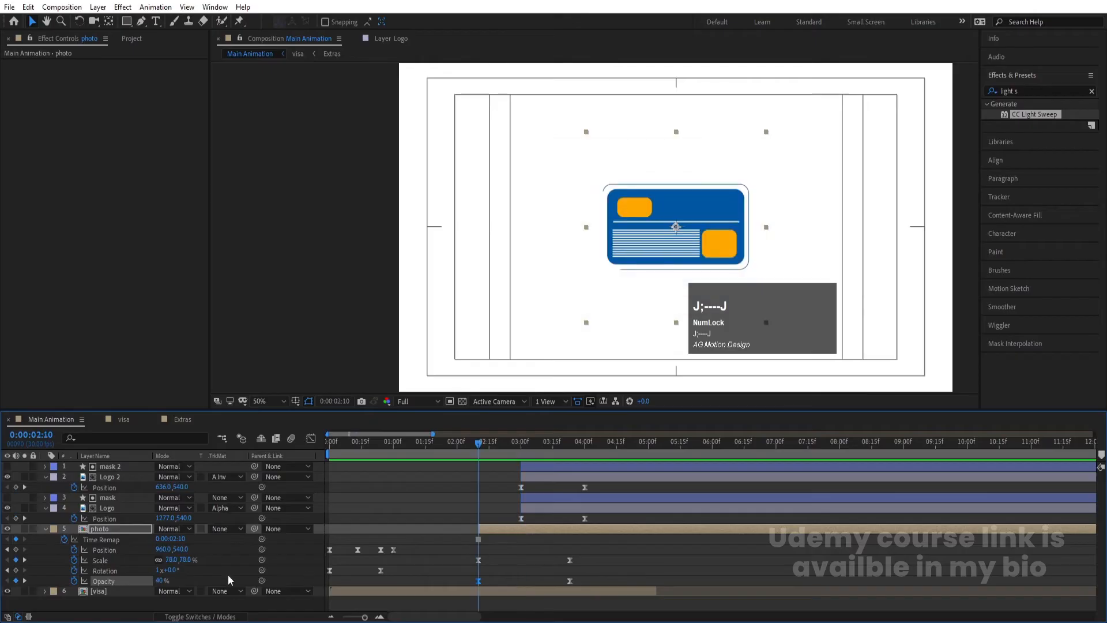
{"action": "left_click", "coordinate": [160, 580]}
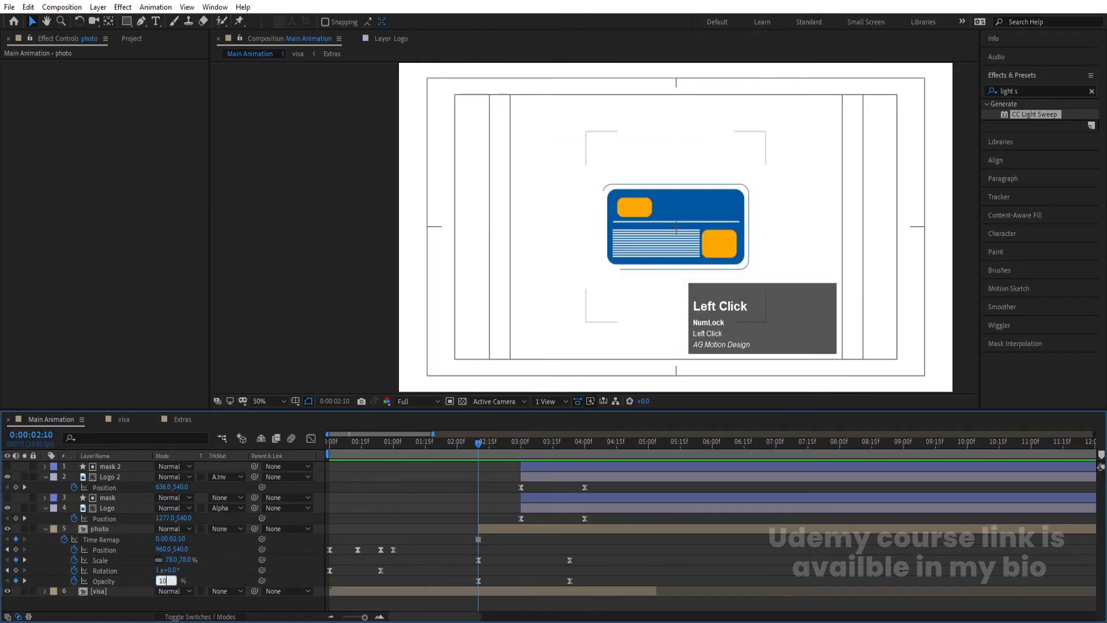
{"action": "key", "text": "Return"}
{"action": "key", "text": "space"}
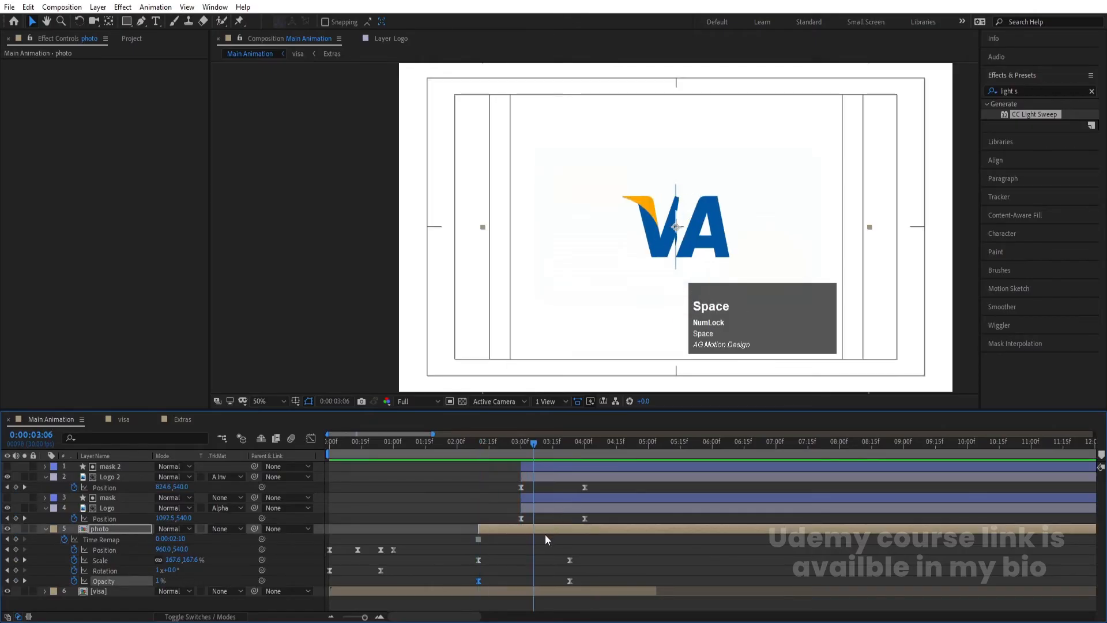
Set the photo layer's opacity at 0:00:02:10 to 25% and preview the transition
{"action": "key", "text": "j"}
{"action": "key", "text": "j"}
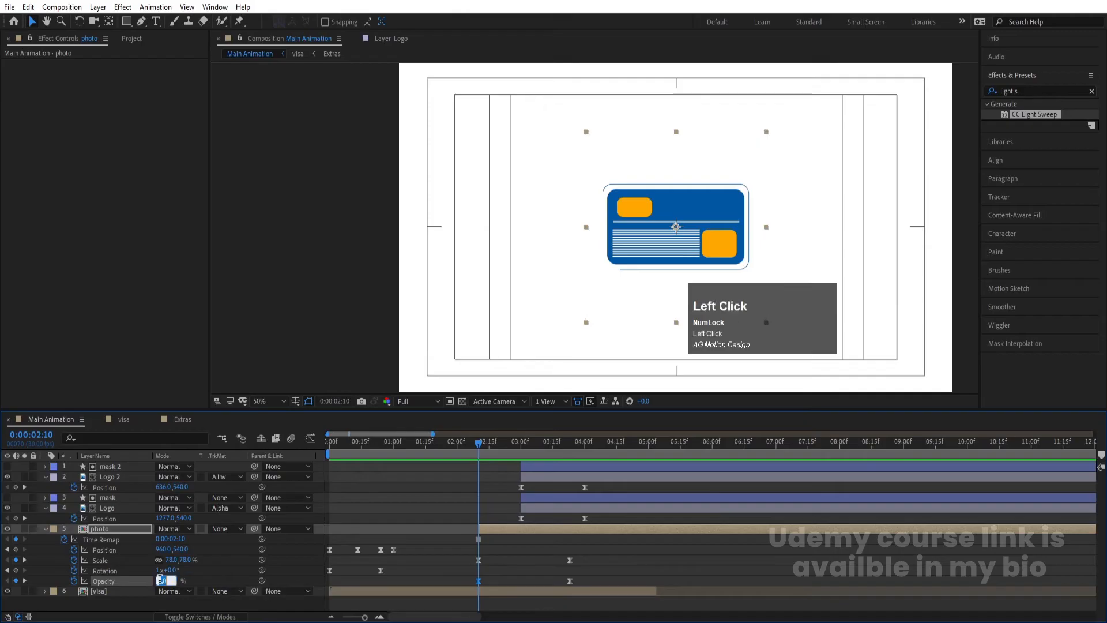
{"action": "key", "text": "Return"}
{"action": "key", "text": "space"}
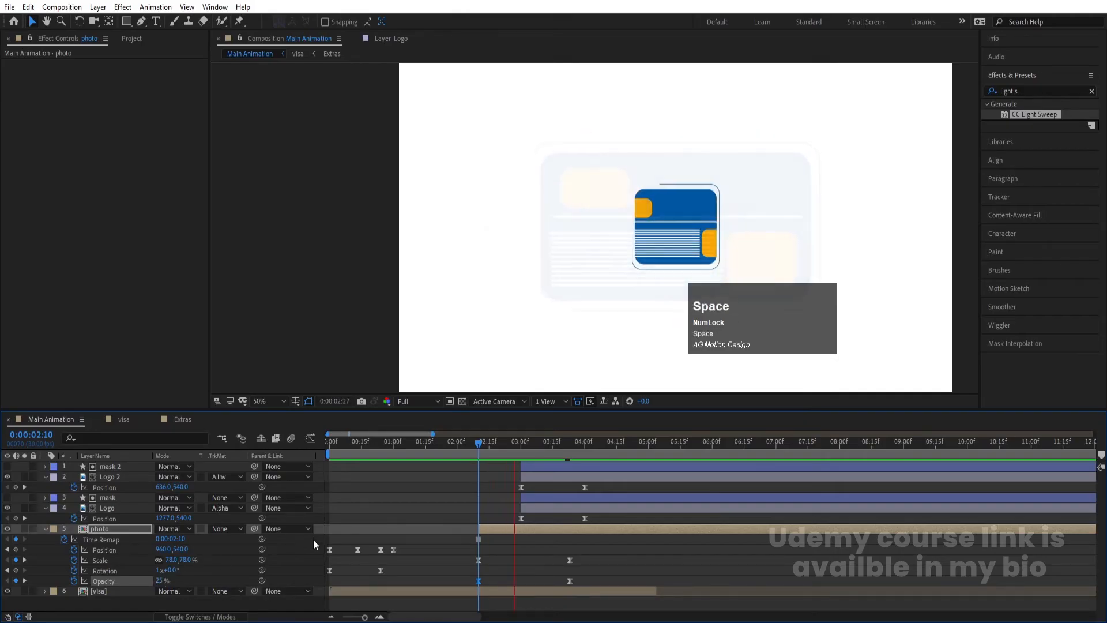
{"action": "left_click_drag", "start_coordinate": [571, 444], "coordinate": [439, 455]}
{"action": "key", "text": "space"}
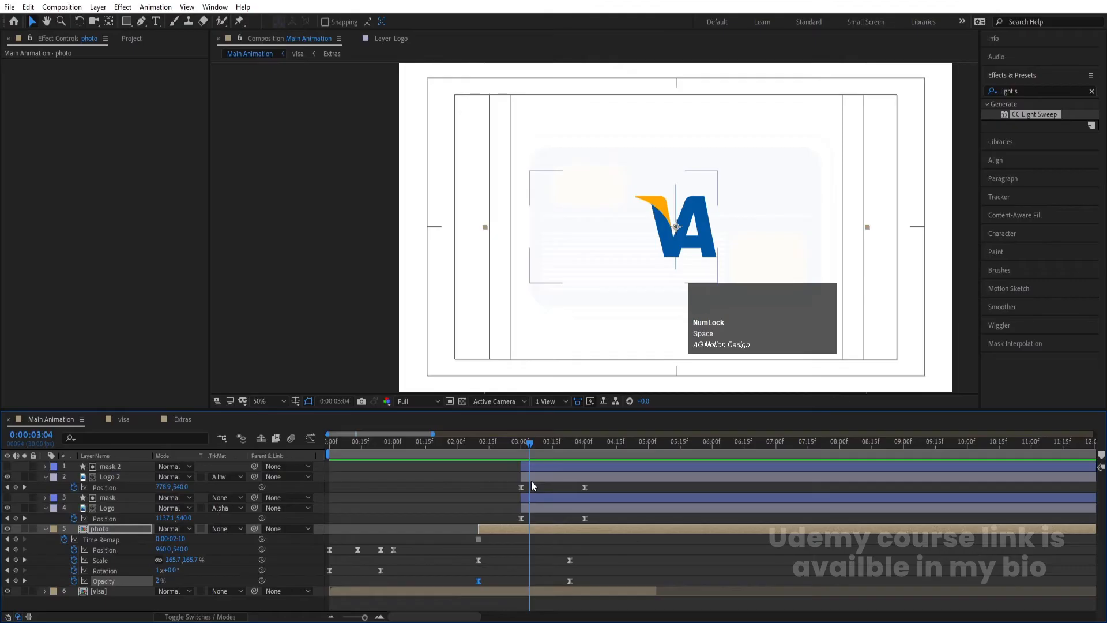
Trim the end of the visa layer to 0:00:03:00 and play the animation from the start
{"action": "key", "text": "j"}
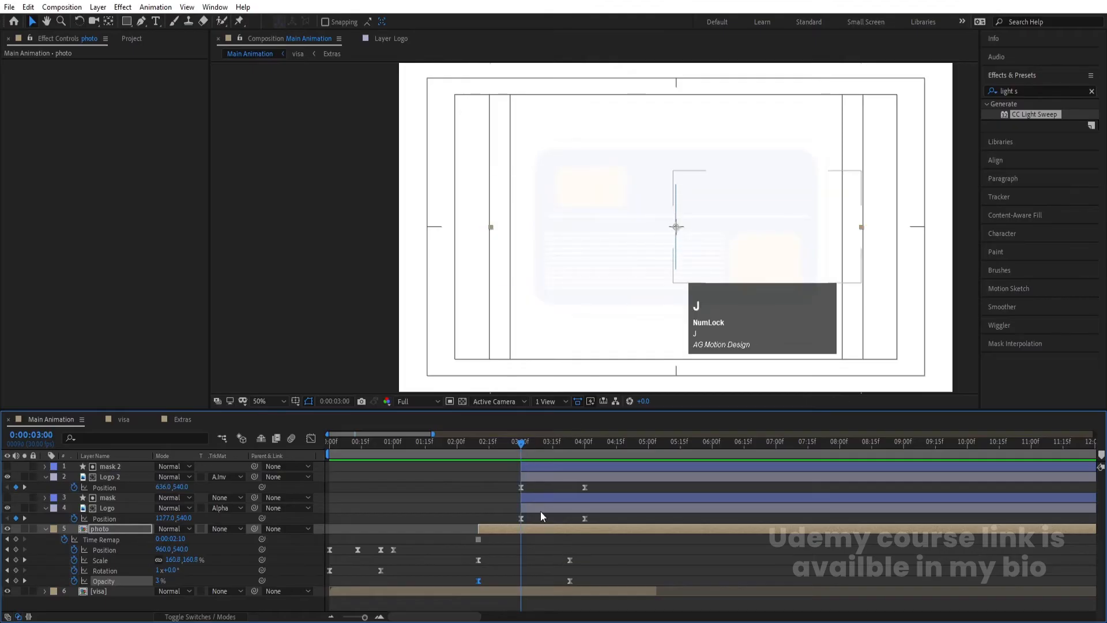
{"action": "left_click", "coordinate": [517, 591]}
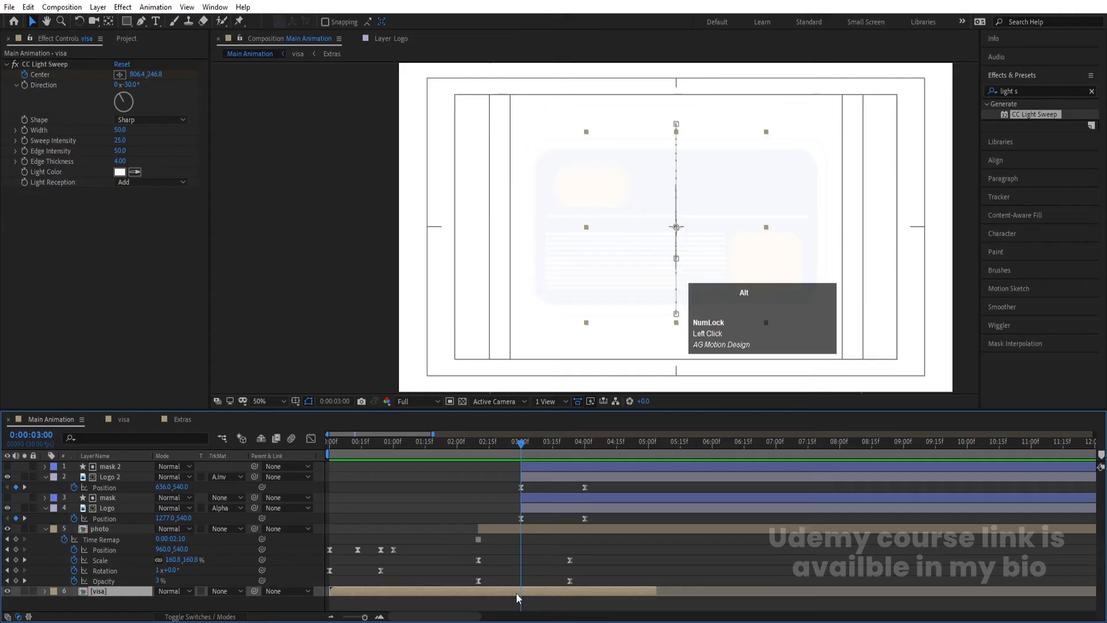
{"action": "key", "text": "alt+bracketright"}
{"action": "key", "text": "space"}
{"action": "key", "text": "space"}
{"action": "left_click_drag", "start_coordinate": [478, 445], "coordinate": [235, 464]}
{"action": "key", "text": "space"}
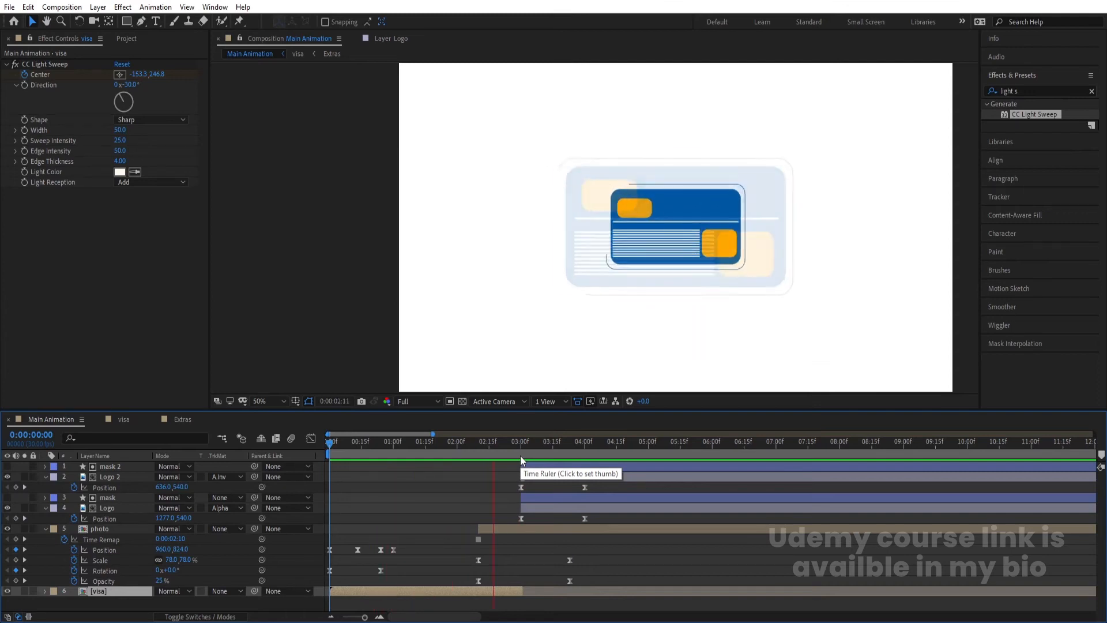
{"action": "key", "text": "space"}
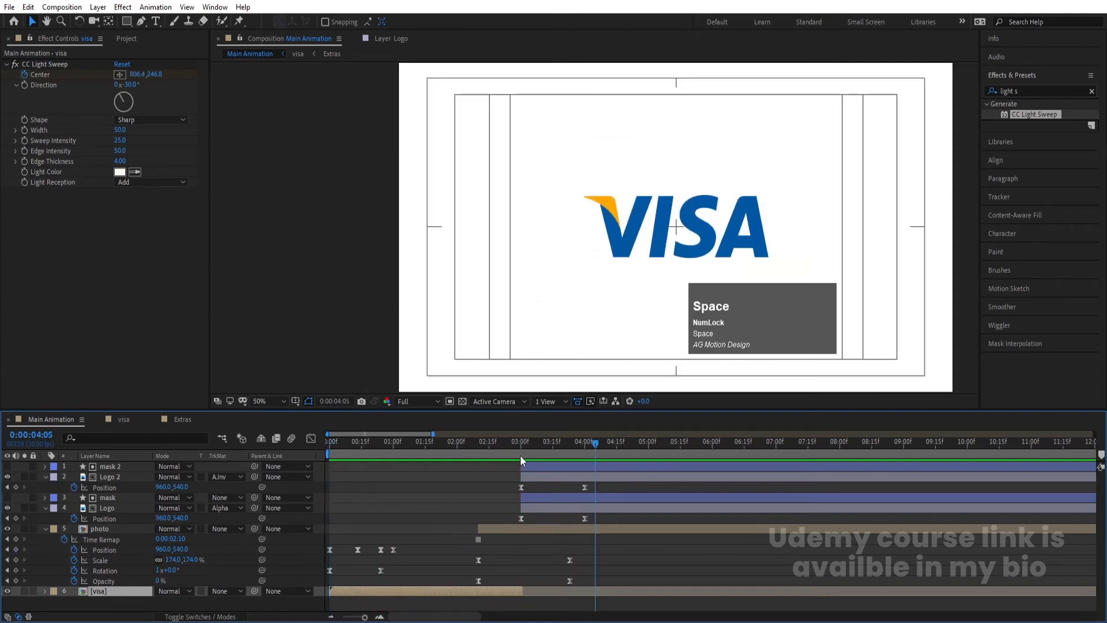
Collapse the layers' keyframe properties and replay the animation from the start, stopping at 0:00:02:14
{"action": "left_click", "coordinate": [375, 479]}
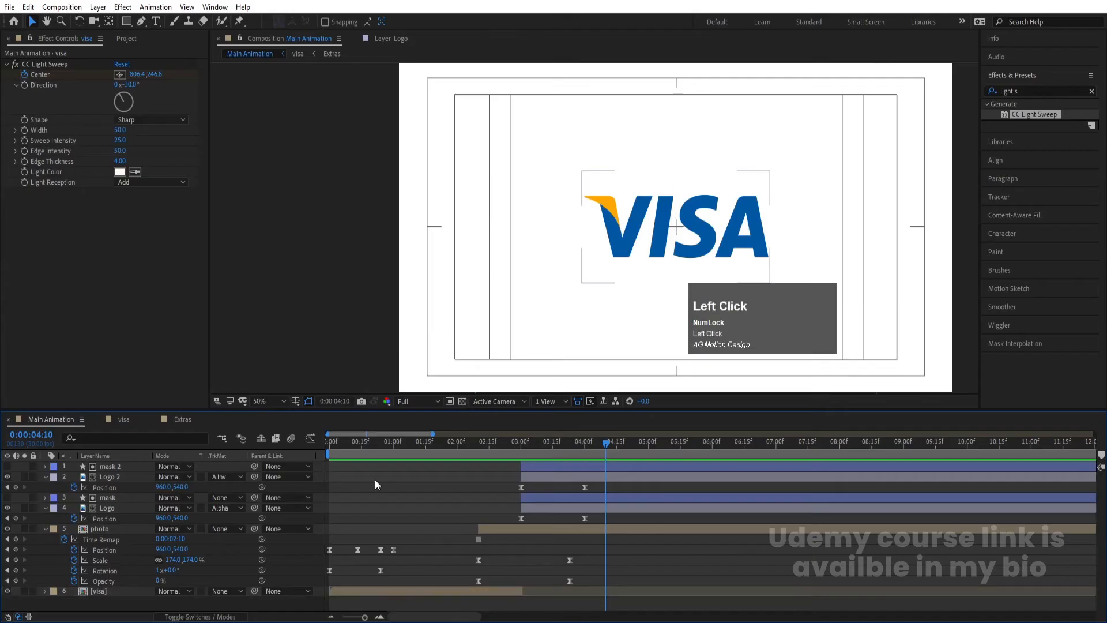
{"action": "key", "text": "u"}
{"action": "left_click", "coordinate": [412, 448]}
{"action": "key", "text": "space"}
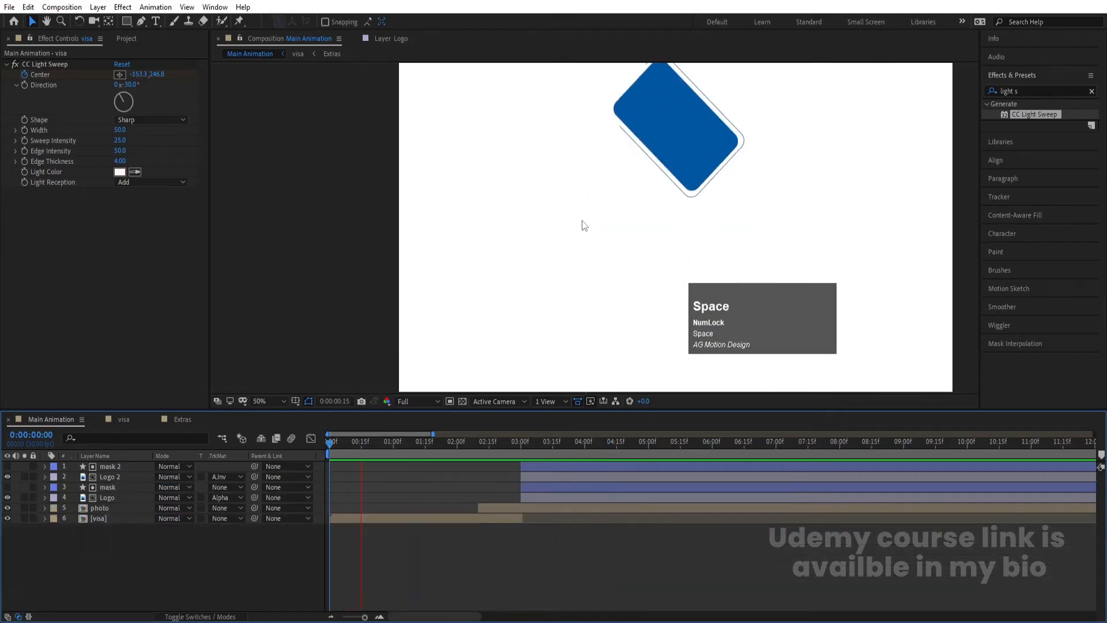
{"action": "key", "text": "space"}
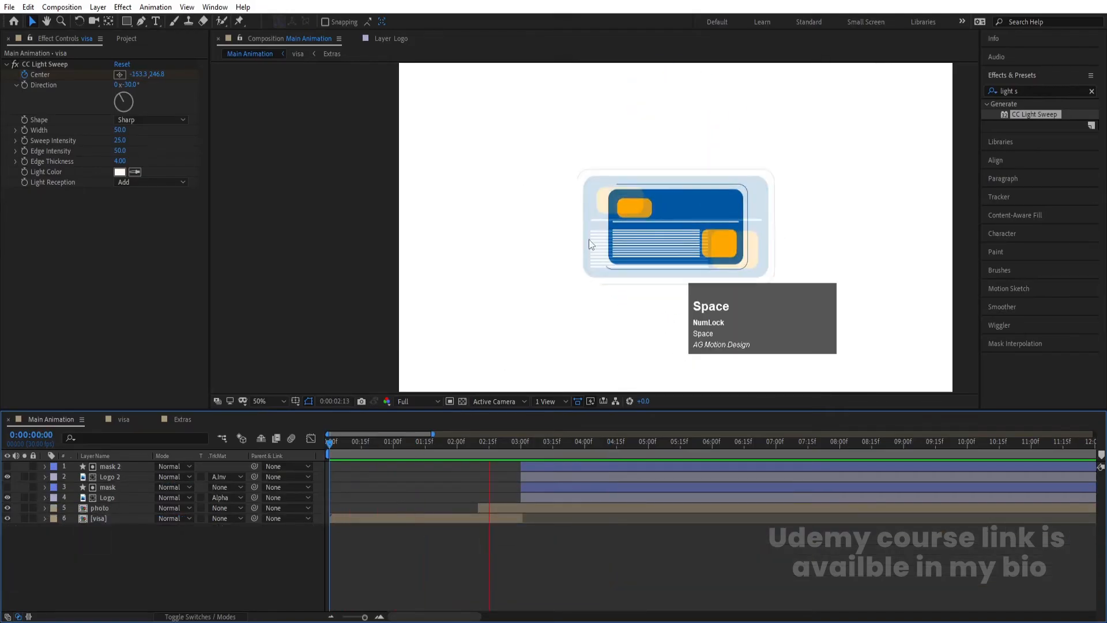
Draw a wavy open path with the Pen tool from the frame's upper-left area to the upper part of the card
{"action": "left_click", "coordinate": [141, 22]}
{"action": "left_click", "coordinate": [434, 109]}
{"action": "left_click_drag", "start_coordinate": [540, 107], "coordinate": [713, 151]}
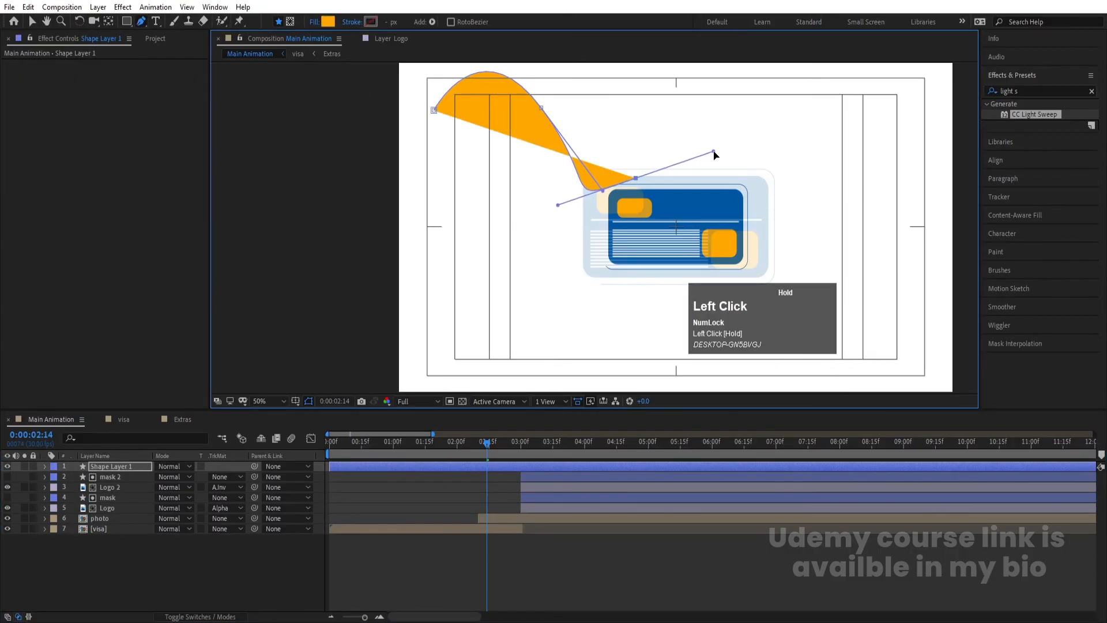
{"action": "left_click", "coordinate": [692, 199]}
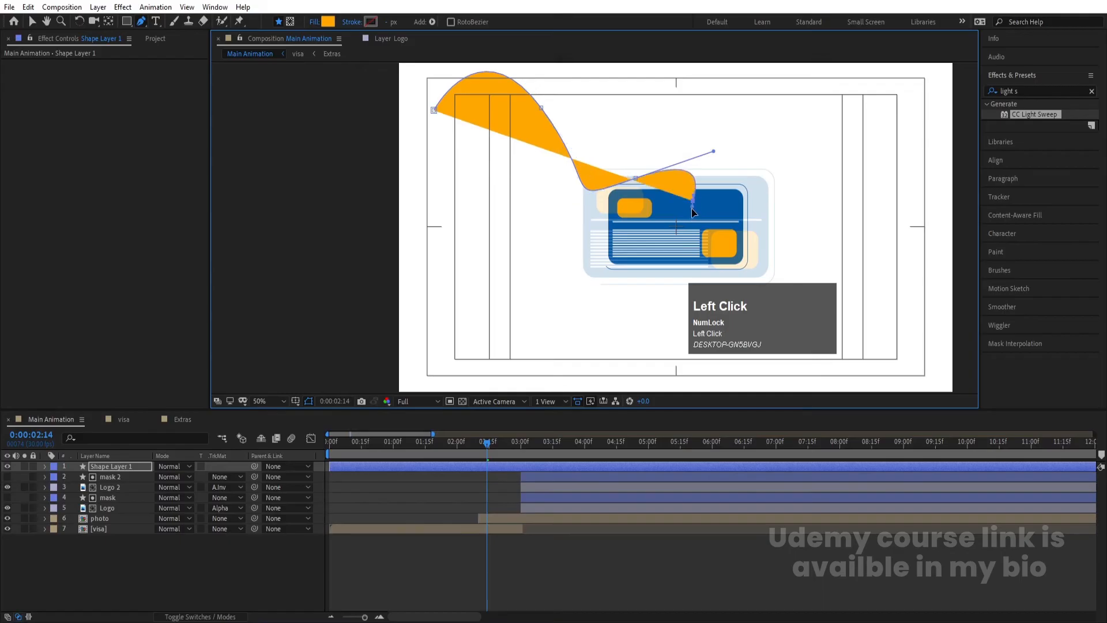
Remove the curve's fill and give it a 2 px blue stroke, color 0056A3
{"action": "left_click", "coordinate": [314, 22]}
{"action": "left_click", "coordinate": [495, 276]}
{"action": "left_click", "coordinate": [535, 346]}
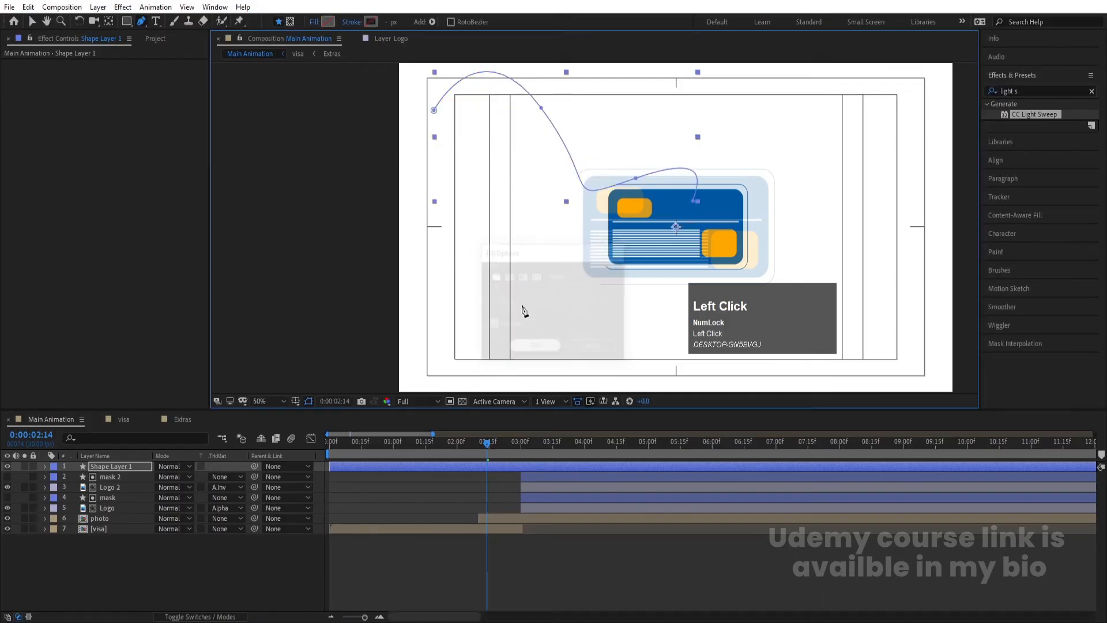
{"action": "left_click", "coordinate": [371, 22]}
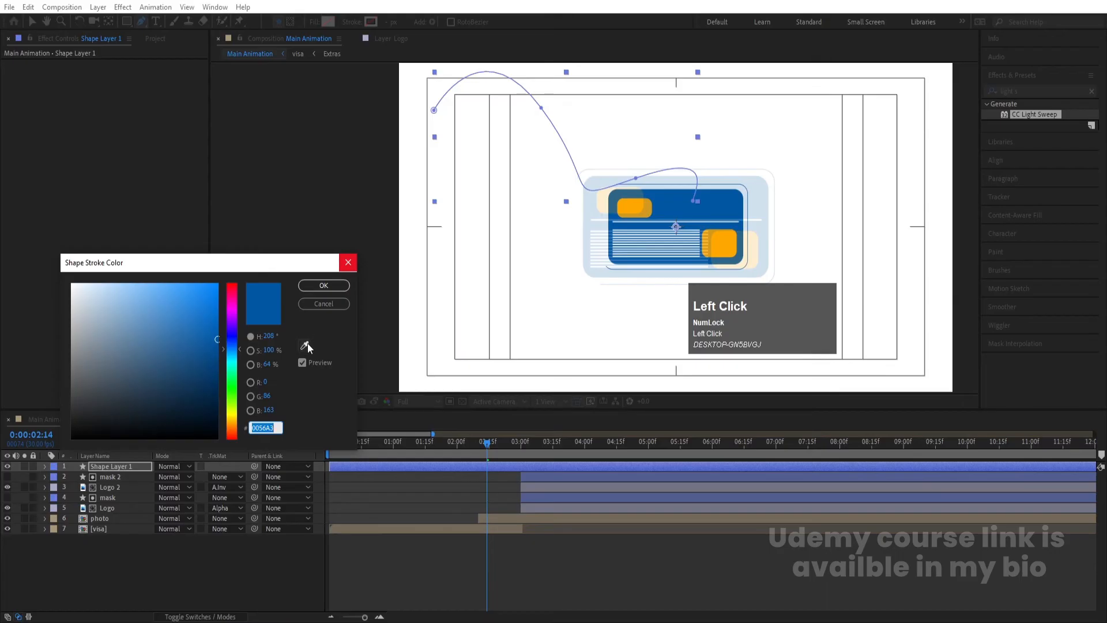
{"action": "left_click", "coordinate": [323, 286]}
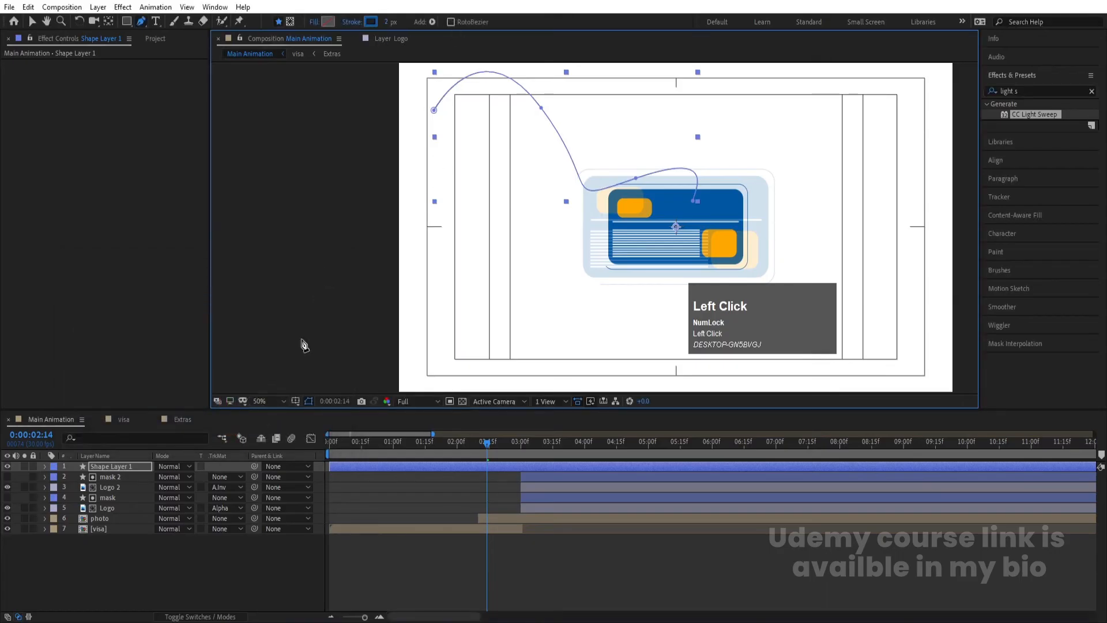
Draw a second curved path on its own shape layer from the frame's lower-left area into the card
{"action": "left_click", "coordinate": [223, 579]}
{"action": "left_click", "coordinate": [428, 347]}
{"action": "left_click_drag", "start_coordinate": [492, 248], "coordinate": [655, 196]}
{"action": "left_click", "coordinate": [252, 537]}
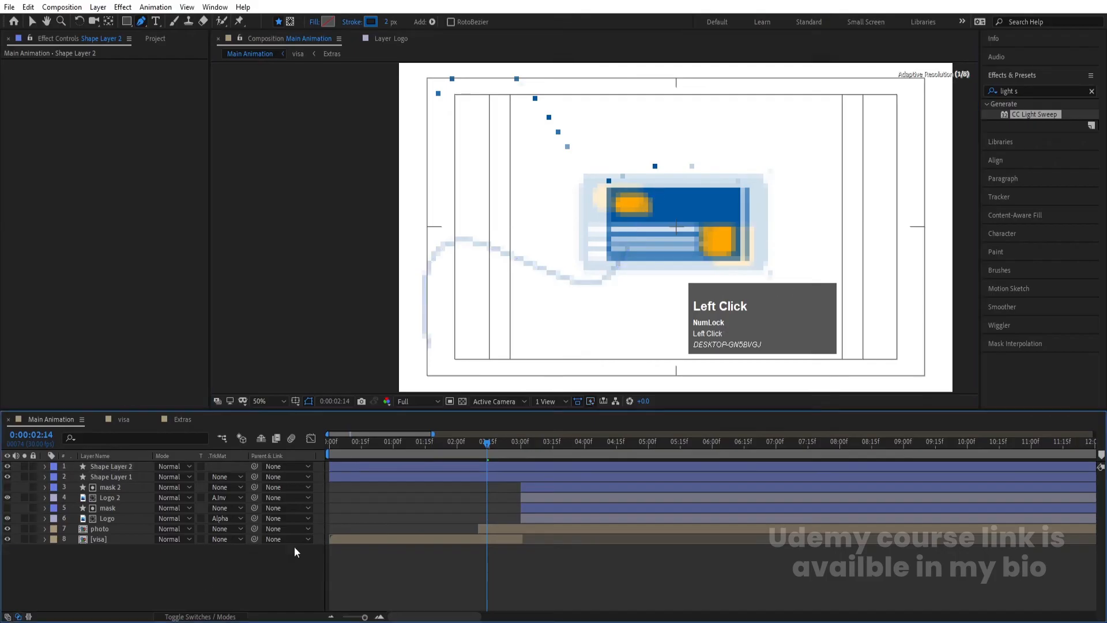
Draw a third curved path on its own shape layer from the frame's right edge under the card and into it
{"action": "left_click", "coordinate": [939, 211]}
{"action": "left_click_drag", "start_coordinate": [834, 231], "coordinate": [804, 340]}
{"action": "left_click_drag", "start_coordinate": [648, 242], "coordinate": [724, 140]}
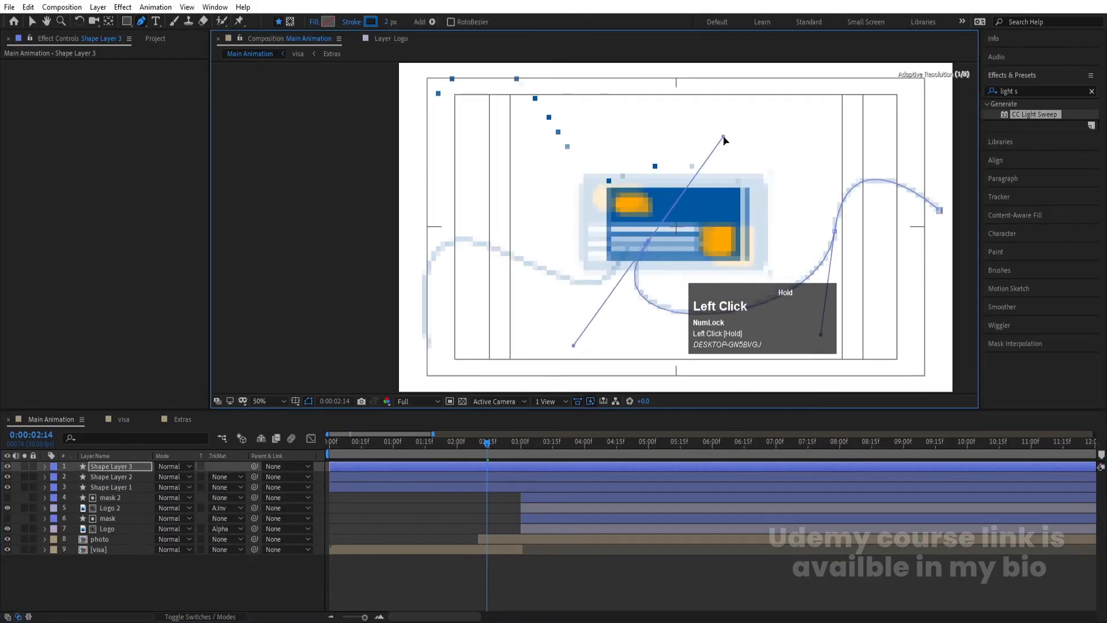
{"action": "left_click", "coordinate": [148, 578]}
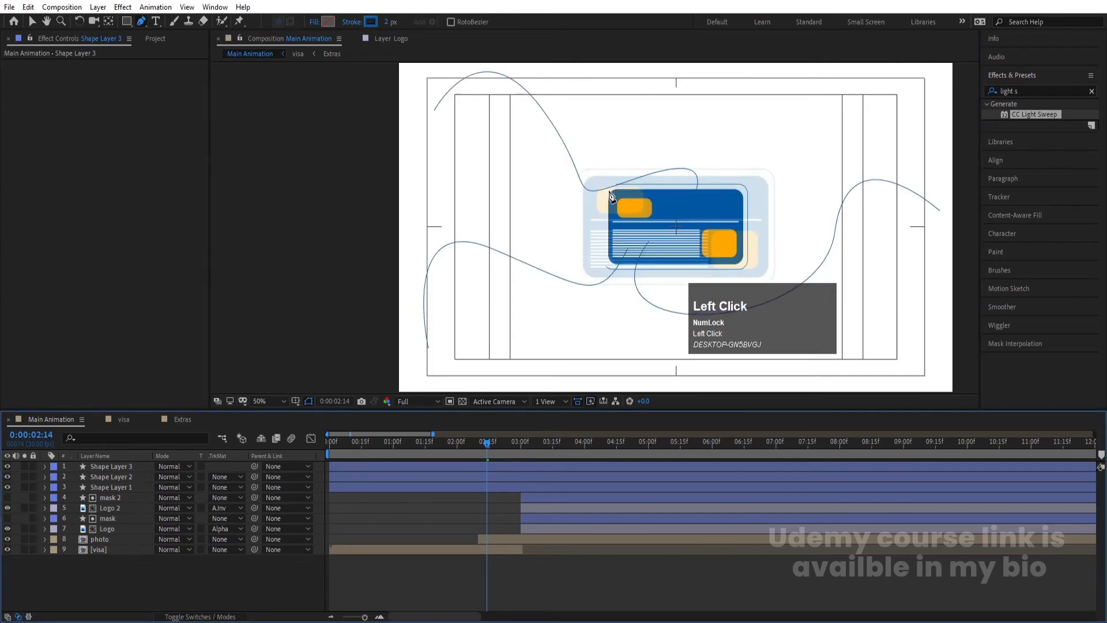
Draw a fourth wavy path on its own shape layer from the card's upper part to the frame's upper-right corner
{"action": "left_click", "coordinate": [668, 197]}
{"action": "left_click_drag", "start_coordinate": [706, 119], "coordinate": [795, 140]}
{"action": "left_click_drag", "start_coordinate": [828, 106], "coordinate": [893, 55]}
{"action": "left_click_drag", "start_coordinate": [922, 101], "coordinate": [940, 131]}
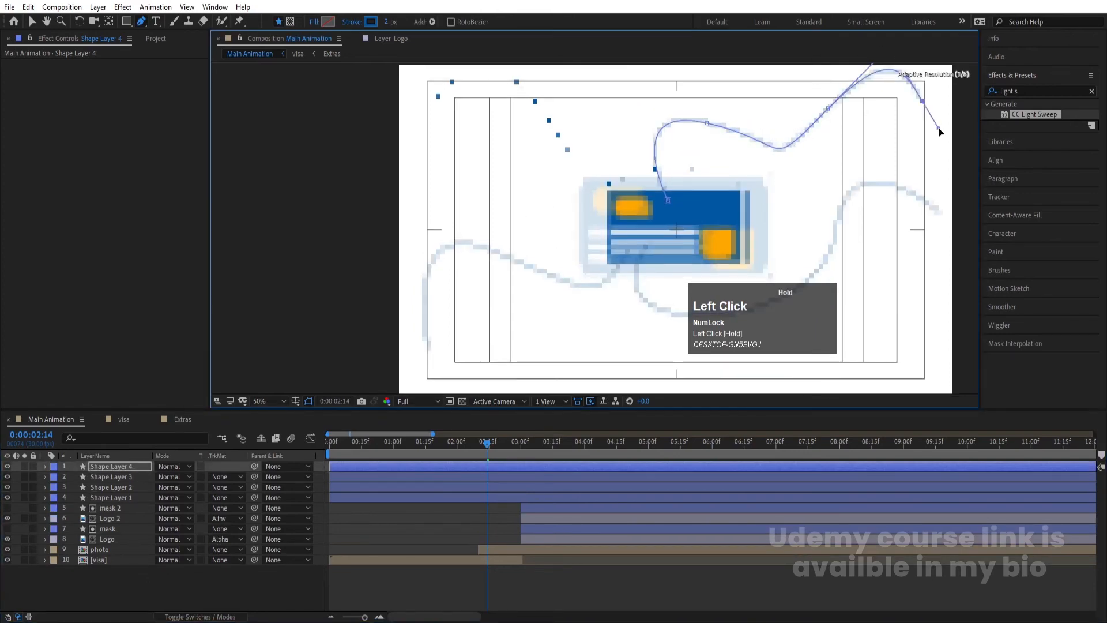
{"action": "left_click", "coordinate": [363, 520]}
Return to 0:00:00:00 and add Trim Paths to Shape Layer 1
{"action": "left_click_drag", "start_coordinate": [365, 441], "coordinate": [78, 514]}
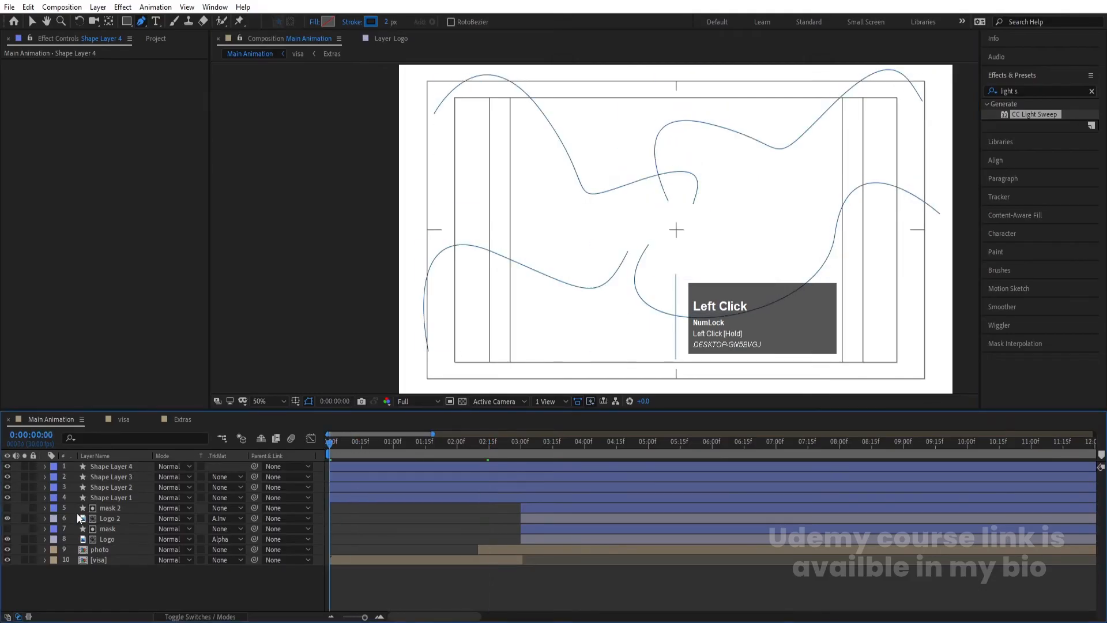
{"action": "left_click", "coordinate": [85, 497]}
{"action": "left_click", "coordinate": [45, 497]}
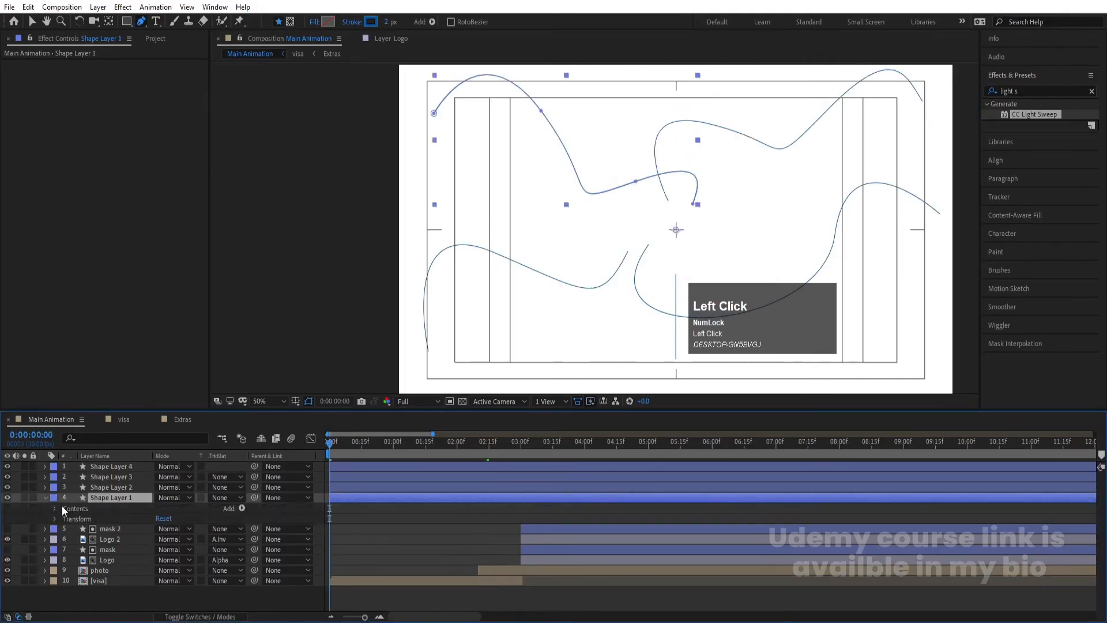
{"action": "left_click", "coordinate": [241, 507]}
{"action": "left_click", "coordinate": [278, 441]}
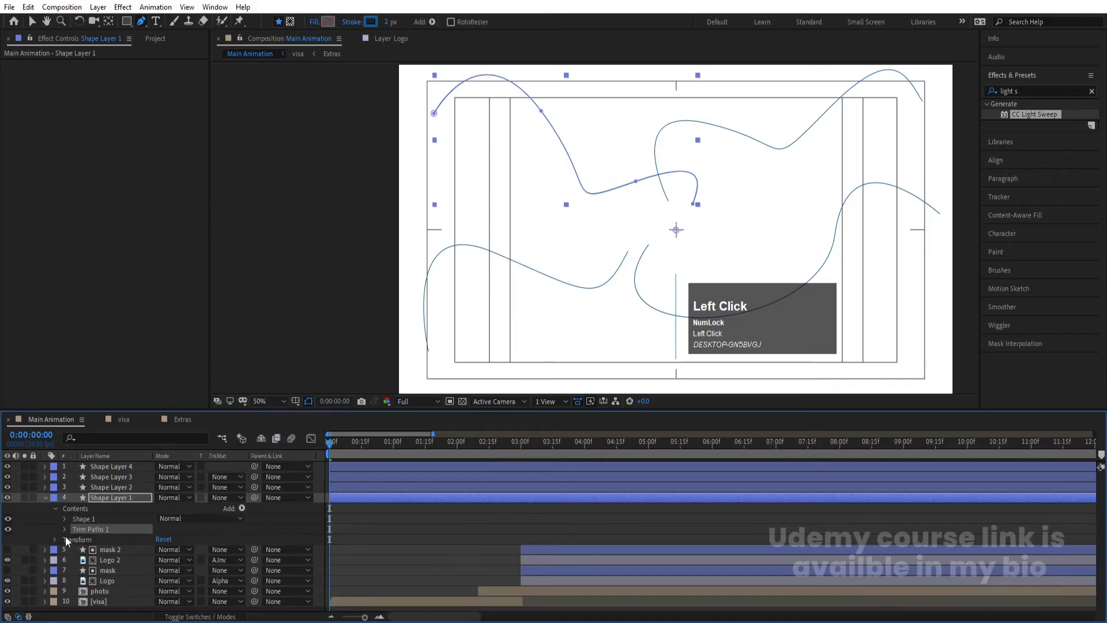
Animate Shape Layer 1's Trim Paths Start and End from 0% at 0:00:00:00 to 100% at 0:00:01:15
{"action": "left_click", "coordinate": [64, 529]}
{"action": "left_click_drag", "start_coordinate": [168, 554], "coordinate": [140, 551]}
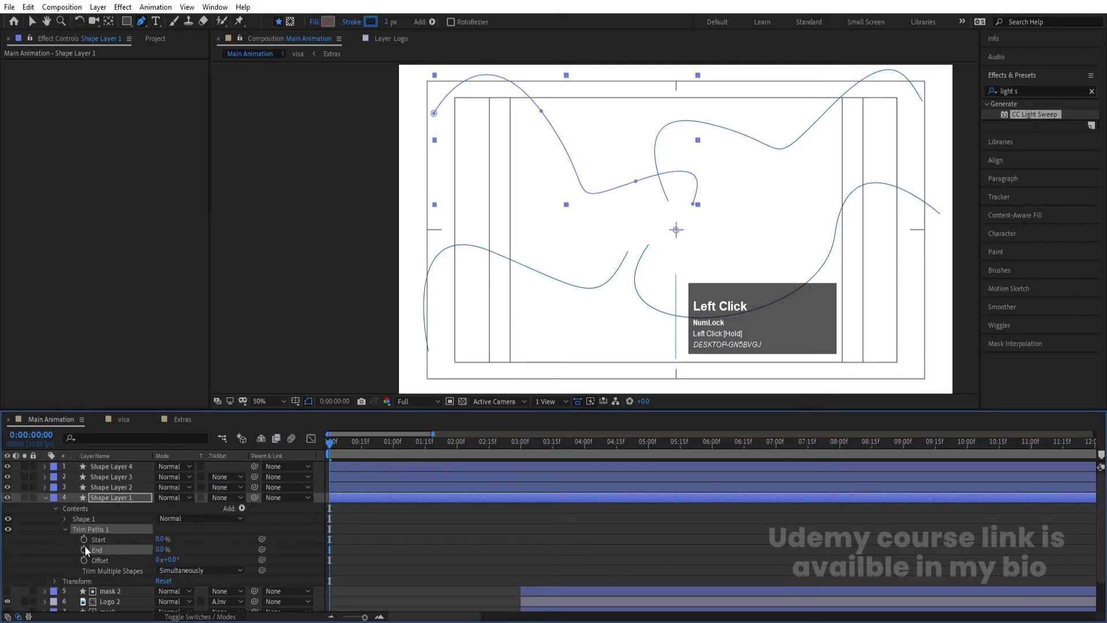
{"action": "left_click", "coordinate": [84, 539]}
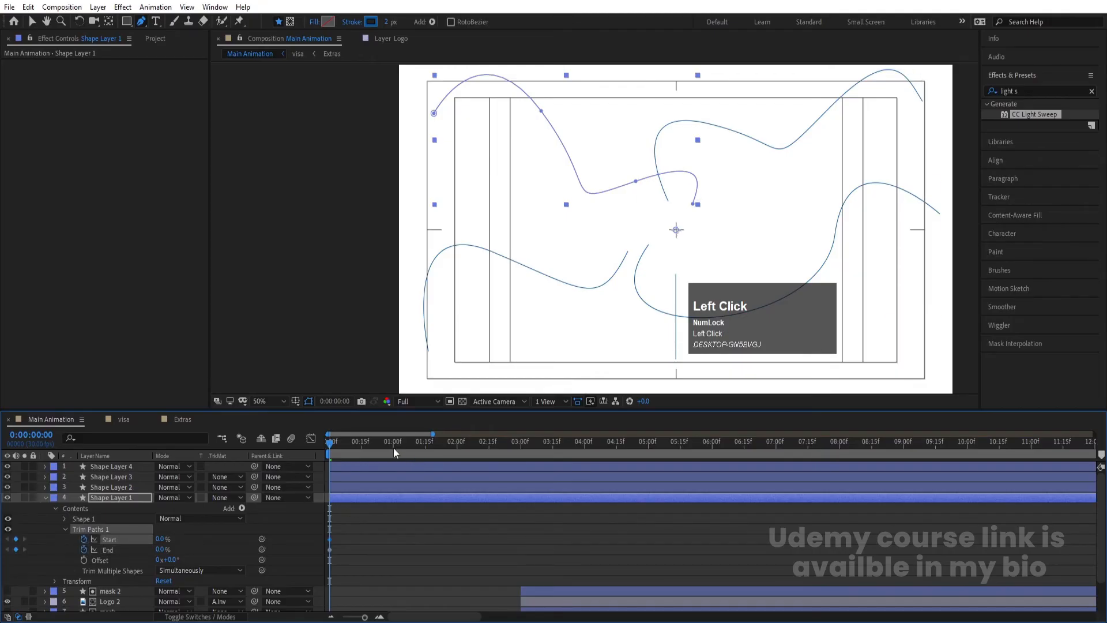
{"action": "left_click", "coordinate": [424, 441]}
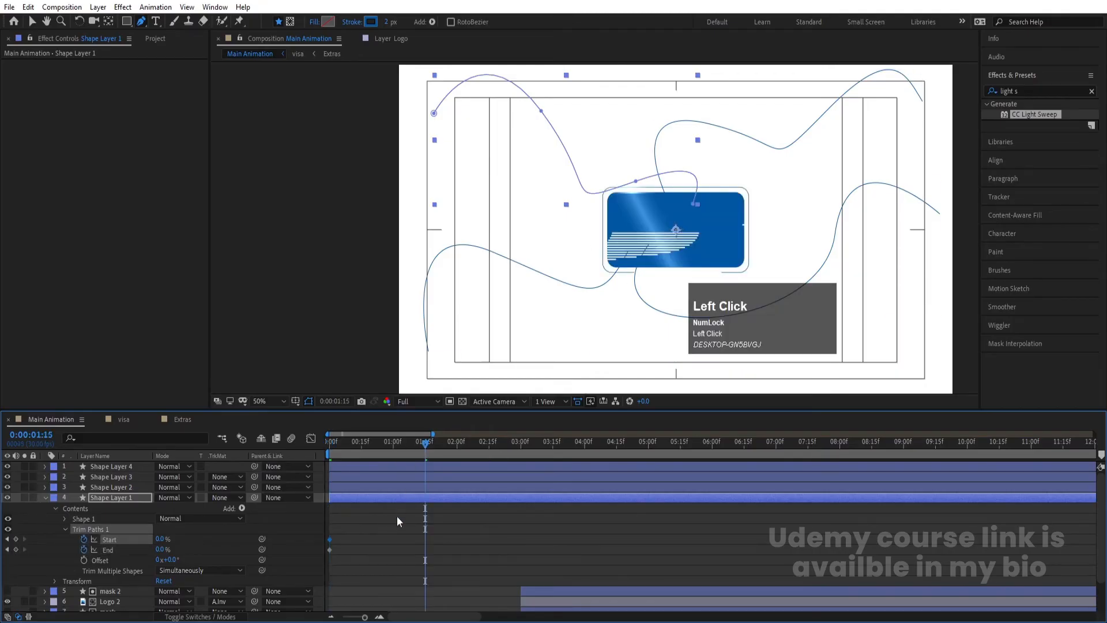
{"action": "left_click", "coordinate": [397, 513]}
{"action": "left_click_drag", "start_coordinate": [165, 548], "coordinate": [417, 518]}
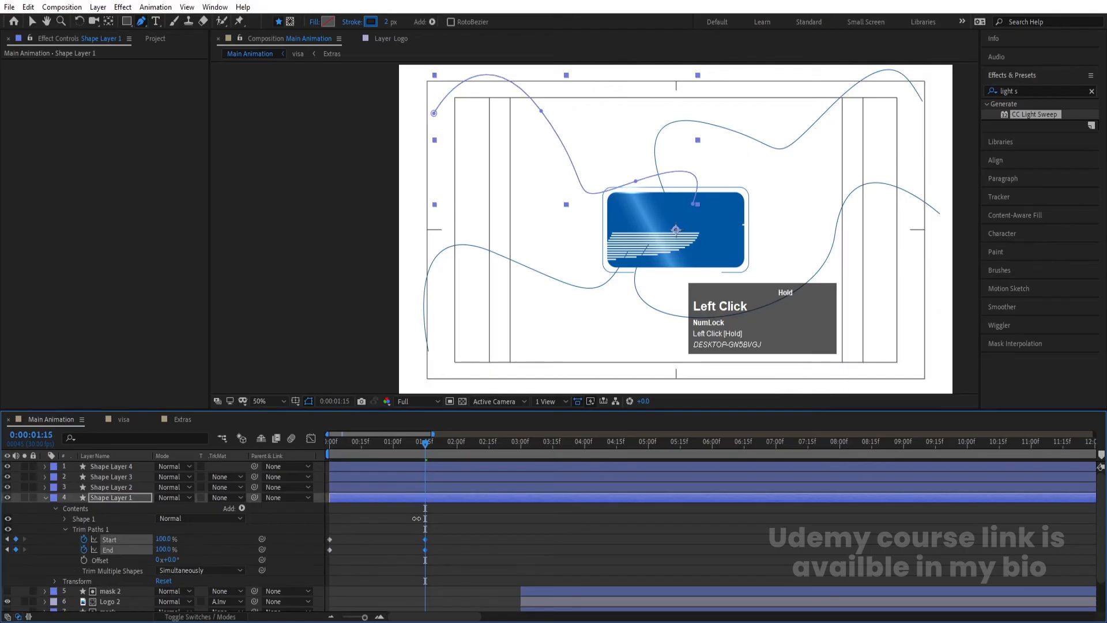
Solo Shape Layer 1, delay its Trim Paths Start keyframes by 5 frames, and preview the line
{"action": "left_click", "coordinate": [25, 496]}
{"action": "left_click", "coordinate": [346, 507]}
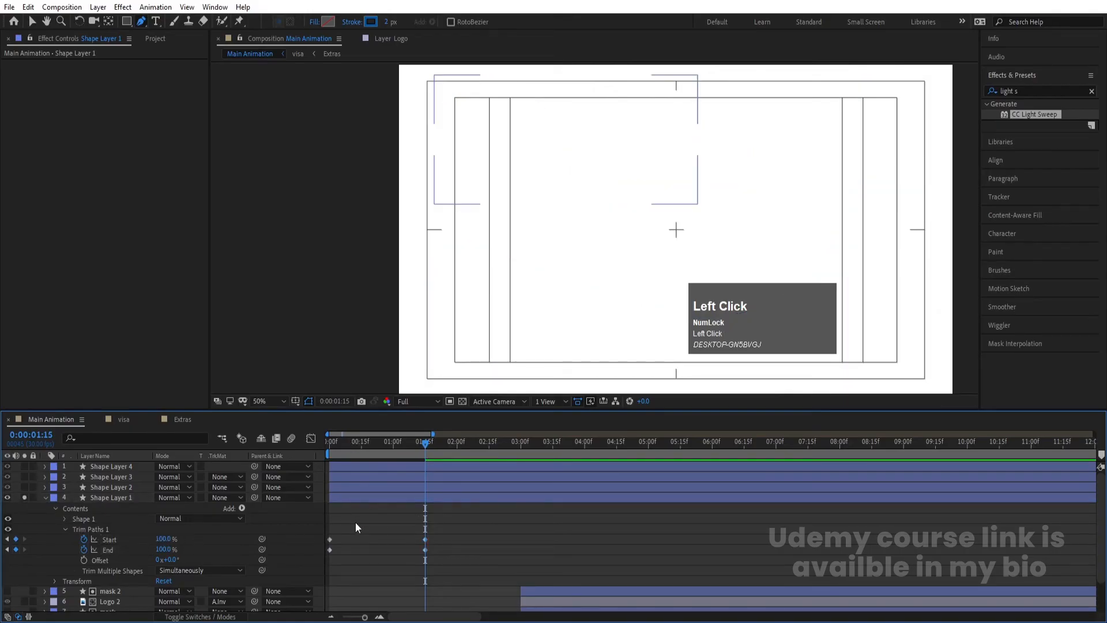
{"action": "left_click_drag", "start_coordinate": [435, 543], "coordinate": [341, 538]}
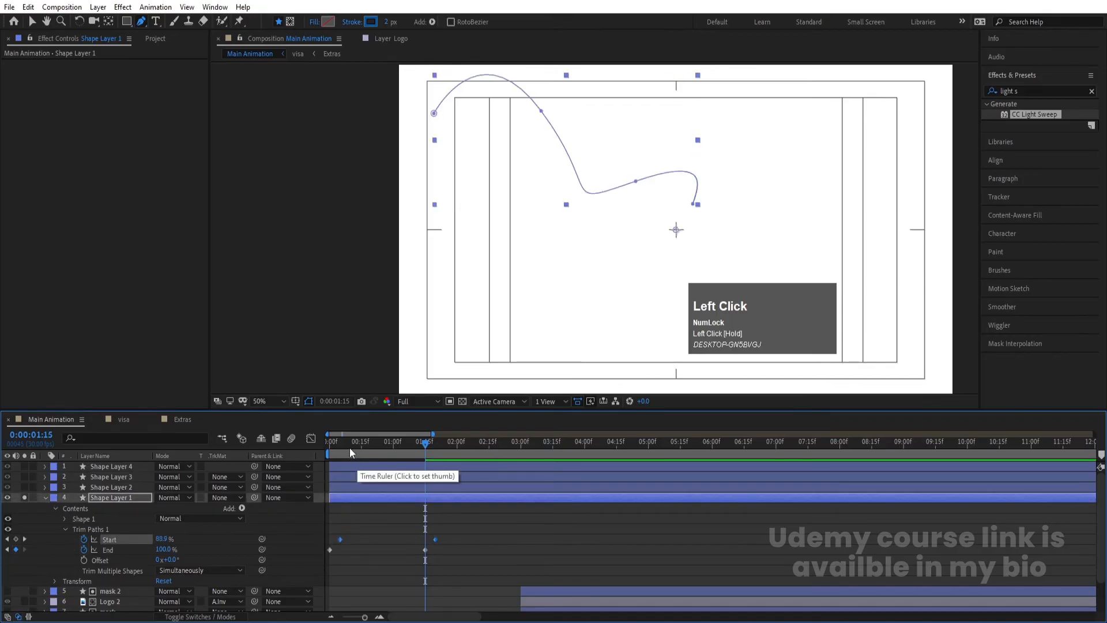
{"action": "key", "text": "space"}
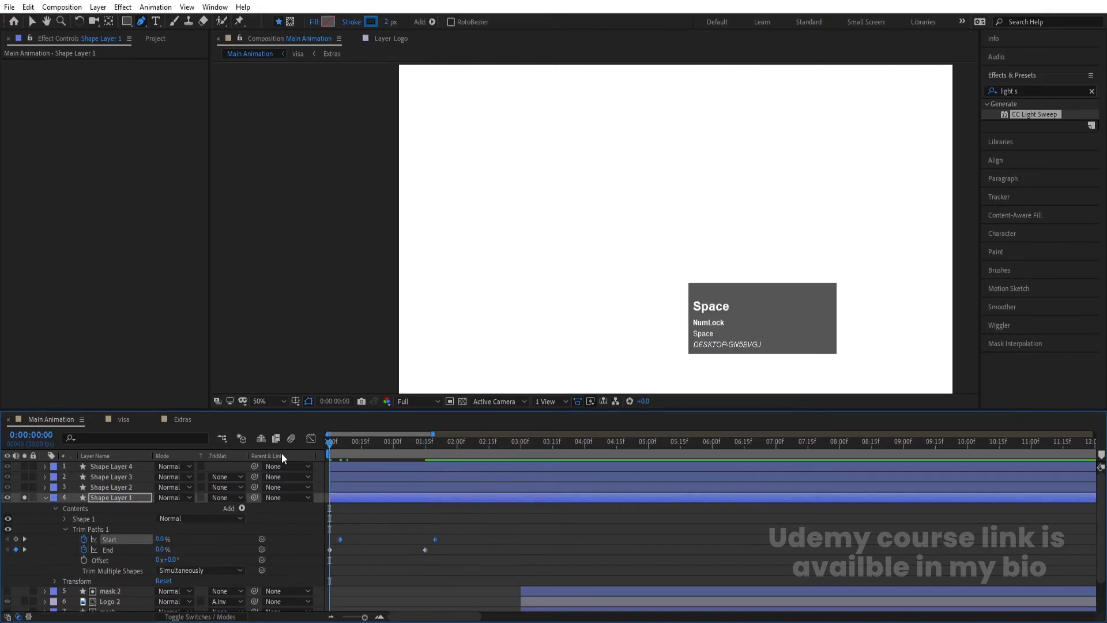
Delay Shape Layer 1's Trim Paths Start keyframes by another 5 frames to 0:00:00:10 and 0:00:01:25
{"action": "left_click", "coordinate": [338, 538]}
{"action": "left_click_drag", "start_coordinate": [339, 540], "coordinate": [350, 541]}
{"action": "left_click_drag", "start_coordinate": [353, 449], "coordinate": [287, 463]}
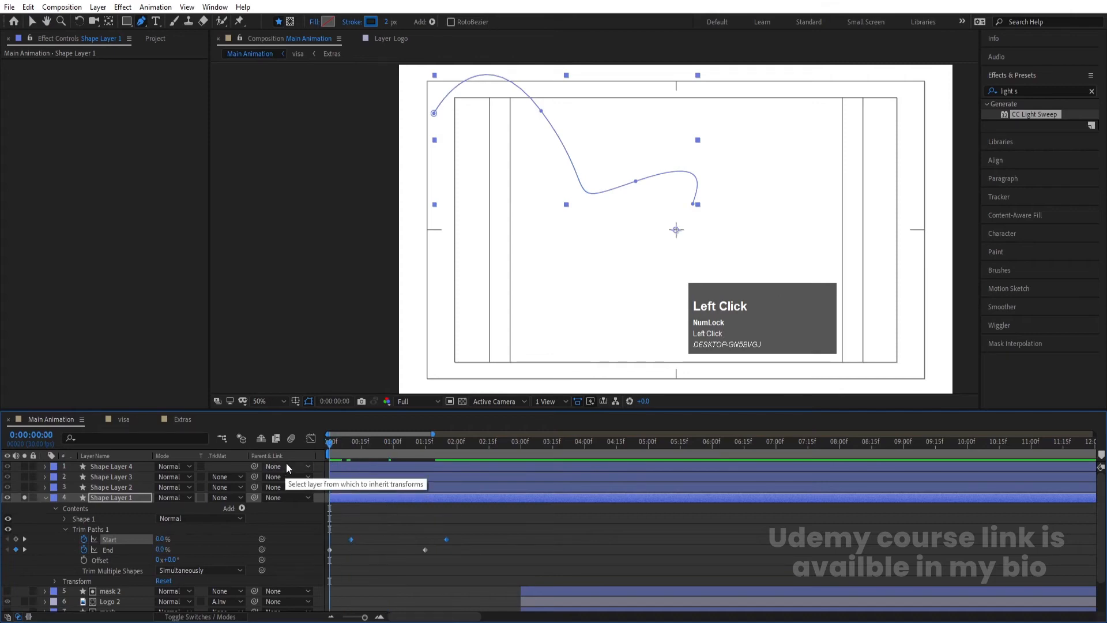
Apply Easy Ease to Shape Layer 1's Start and End keyframes, steepen their speed curves in the Graph Editor and preview the line
{"action": "key", "text": "="}
{"action": "left_click_drag", "start_coordinate": [610, 524], "coordinate": [247, 585]}
{"action": "key", "text": "F9"}
{"action": "left_click", "coordinate": [314, 439]}
{"action": "left_click_drag", "start_coordinate": [648, 537], "coordinate": [307, 599]}
{"action": "left_click_drag", "start_coordinate": [492, 582], "coordinate": [381, 478]}
{"action": "key", "text": "space"}
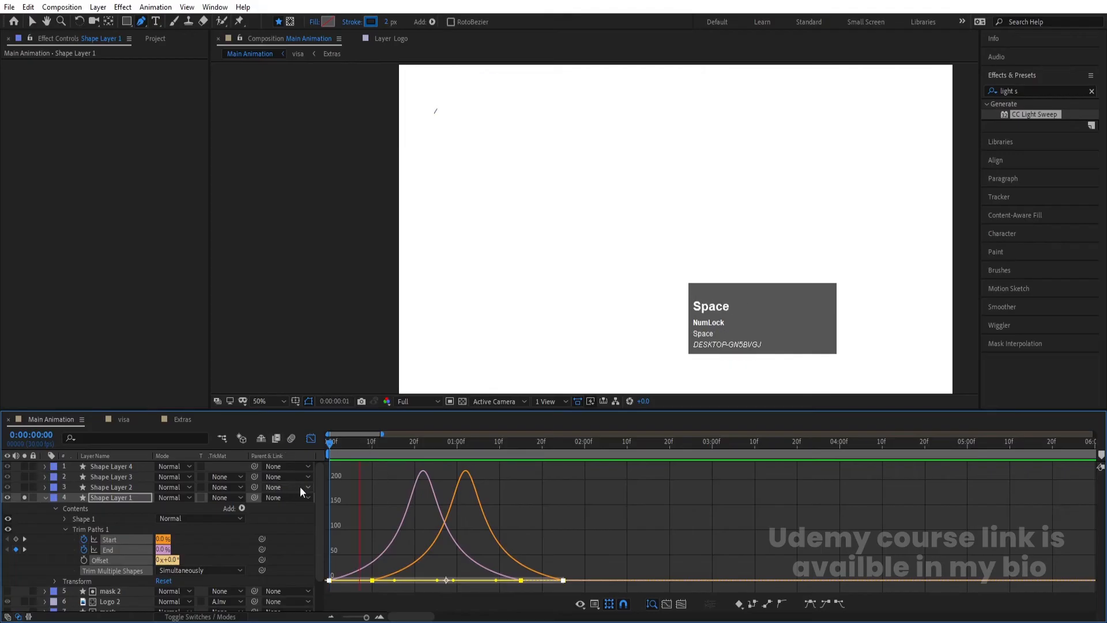
{"action": "left_click", "coordinate": [309, 438]}
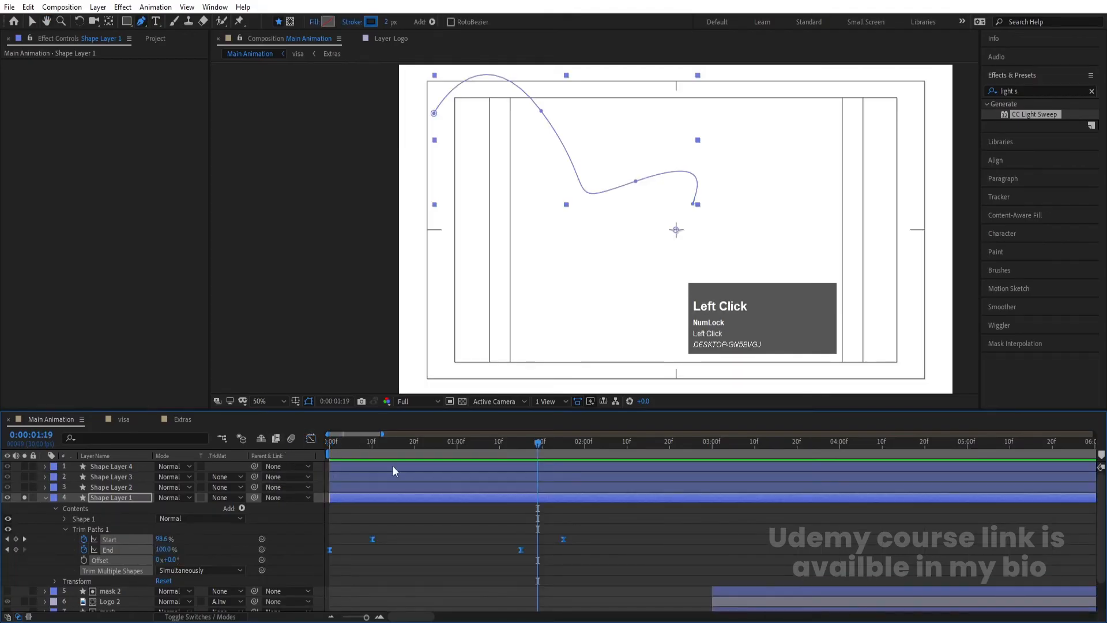
Copy Shape Layer 1's Trim Paths 1 to Shape Layer 2 at 0:00:00:00, solo that layer and preview both lines
{"action": "left_click", "coordinate": [108, 529]}
{"action": "left_click_drag", "start_coordinate": [383, 445], "coordinate": [157, 470]}
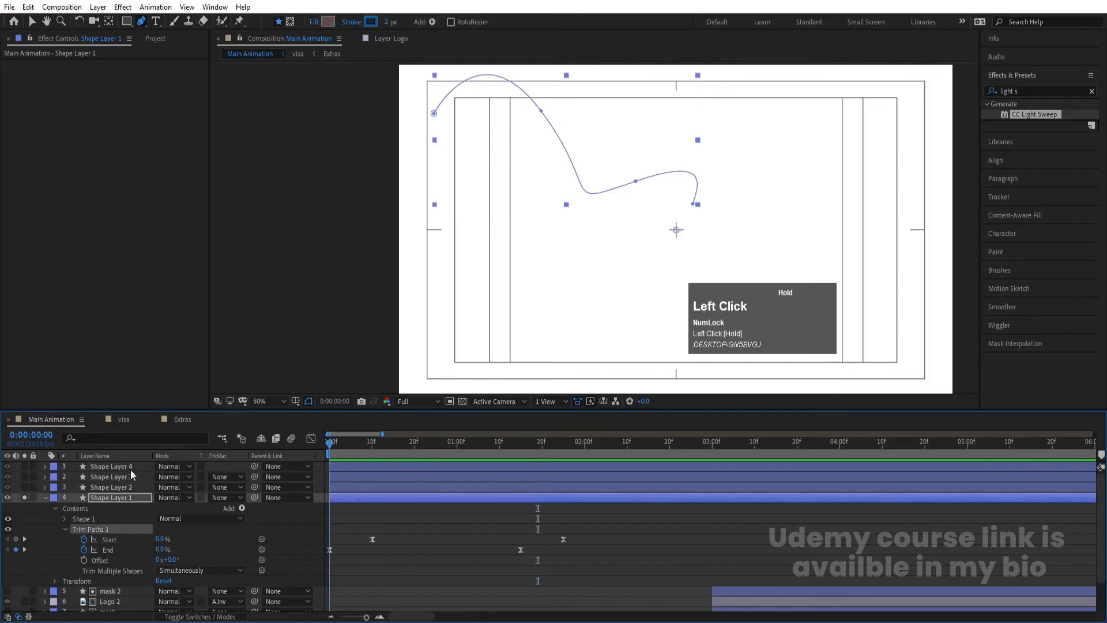
{"action": "left_click", "coordinate": [25, 486]}
{"action": "left_click", "coordinate": [109, 485]}
{"action": "key", "text": "ctrl+v"}
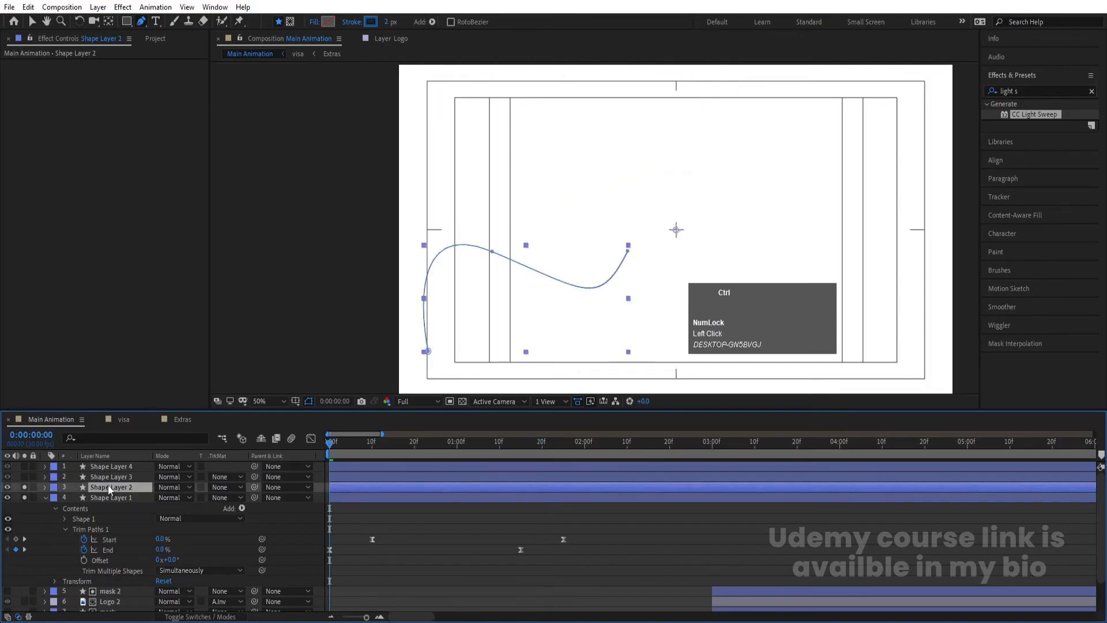
{"action": "key", "text": "space"}
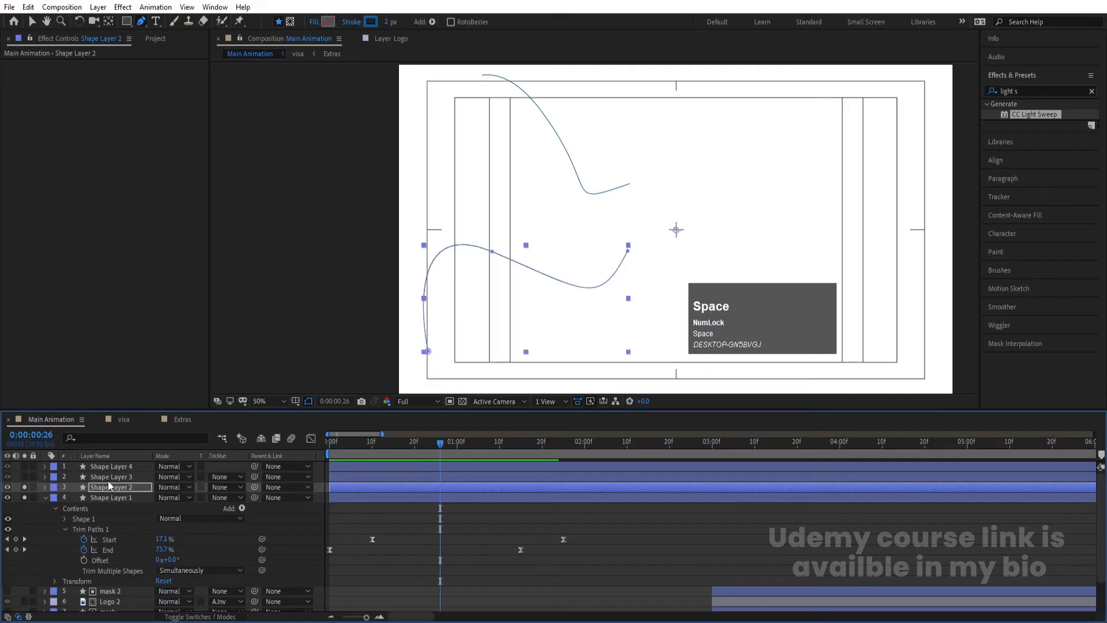
Solo Shape Layers 3 and 4, paste the copied Trim Paths onto each one and preview the four lines
{"action": "left_click", "coordinate": [40, 480]}
{"action": "left_click", "coordinate": [155, 487]}
{"action": "key", "text": "space"}
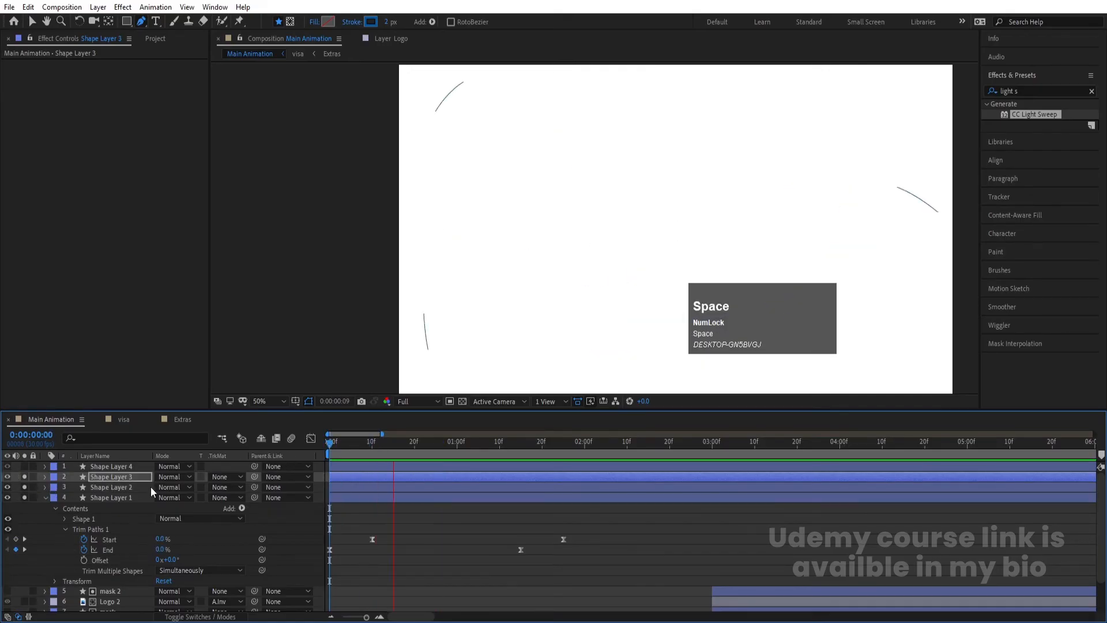
{"action": "left_click", "coordinate": [151, 486]}
{"action": "left_click", "coordinate": [25, 466]}
{"action": "left_click", "coordinate": [120, 466]}
{"action": "key", "text": "space"}
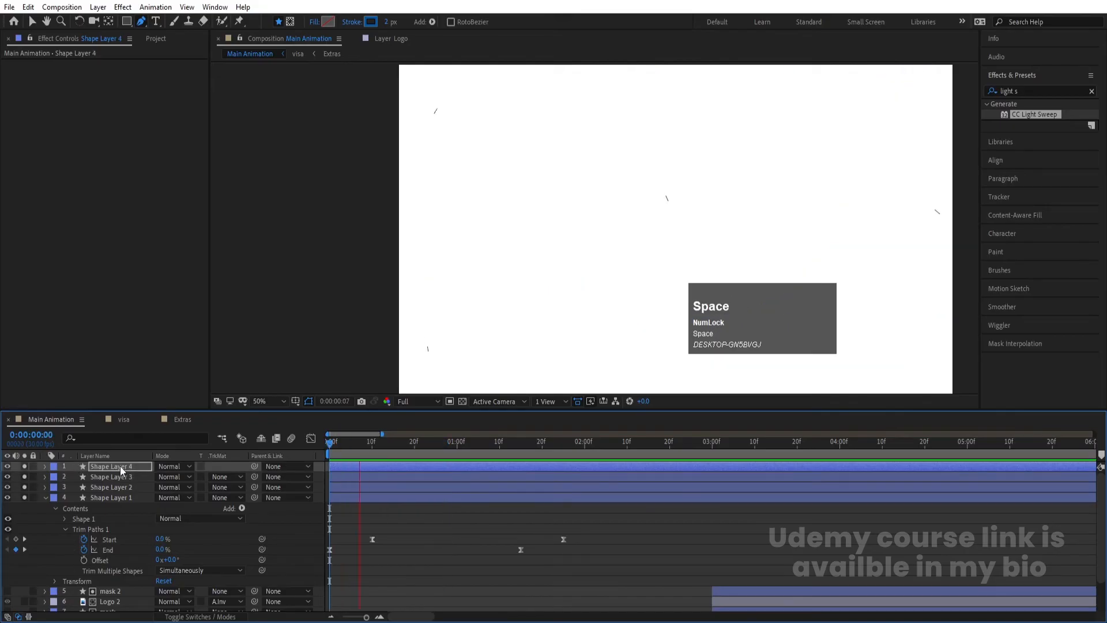
{"action": "key", "text": "space"}
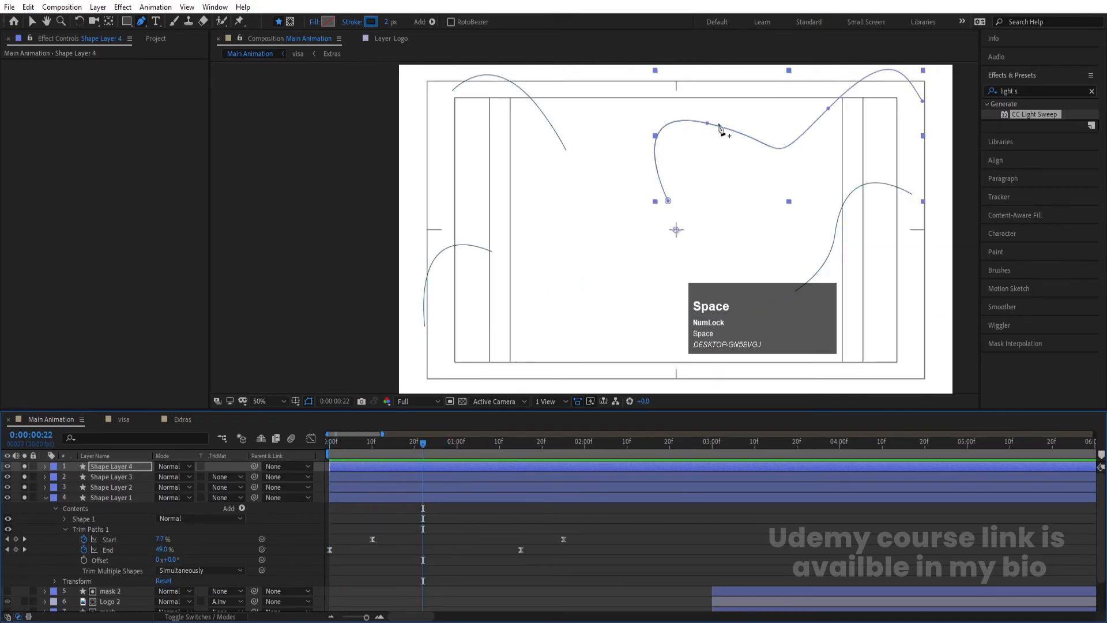
Set Shape Layer 4's first End keyframe at 0:00:00:00 and first Start keyframe at 0:00:00:10 to 100%
{"action": "key", "text": "u"}
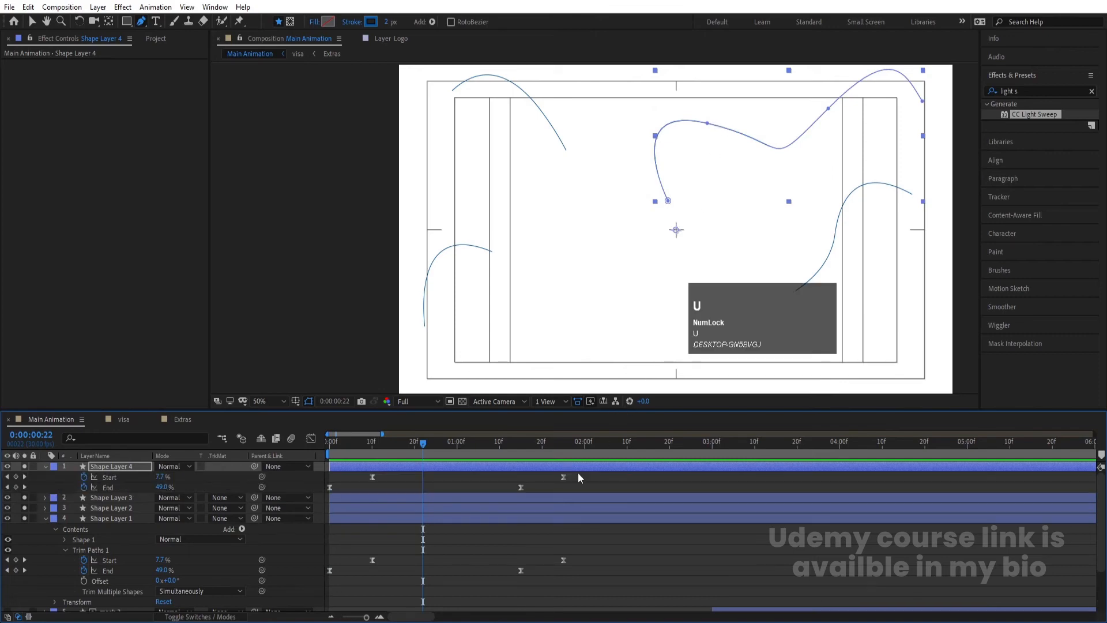
{"action": "left_click_drag", "start_coordinate": [390, 445], "coordinate": [271, 464]}
{"action": "left_click", "coordinate": [334, 485]}
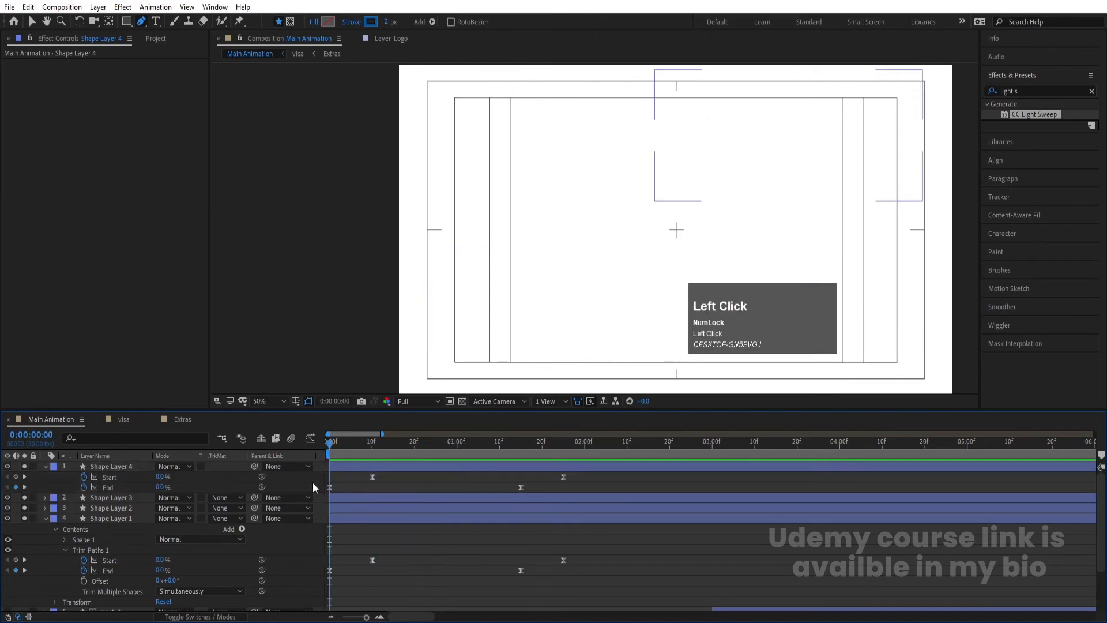
{"action": "left_click_drag", "start_coordinate": [163, 487], "coordinate": [202, 482]}
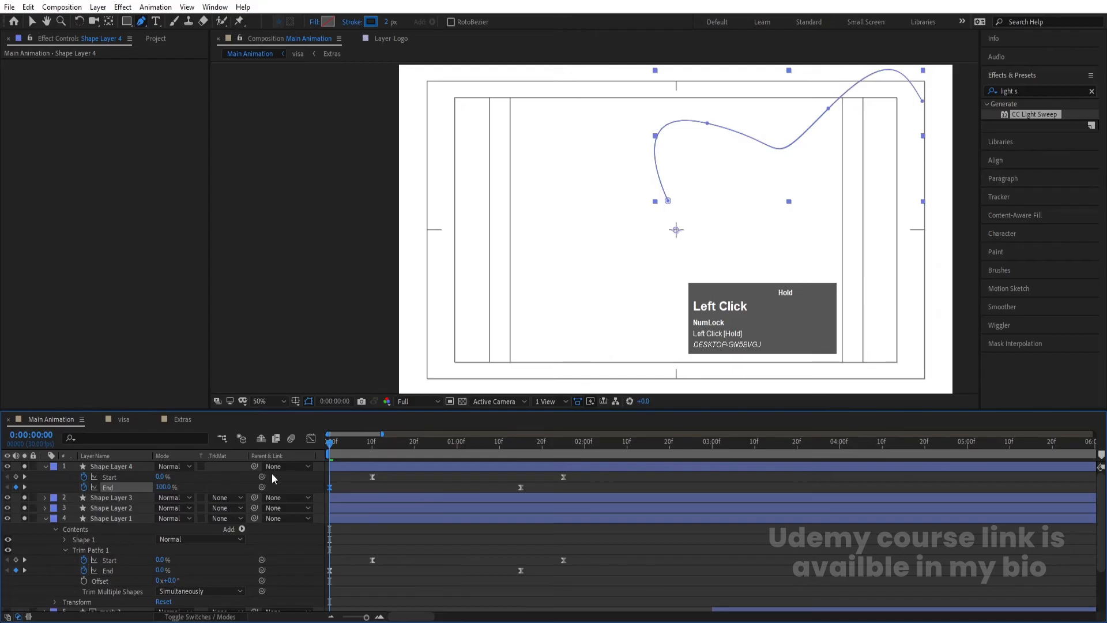
{"action": "key", "text": "k"}
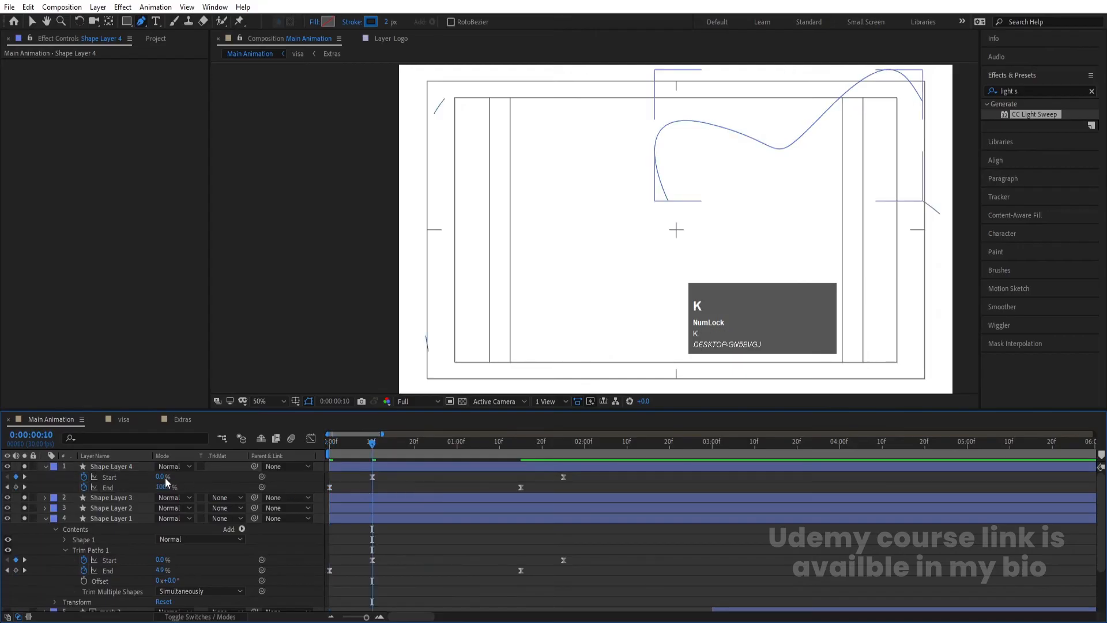
{"action": "left_click", "coordinate": [164, 477]}
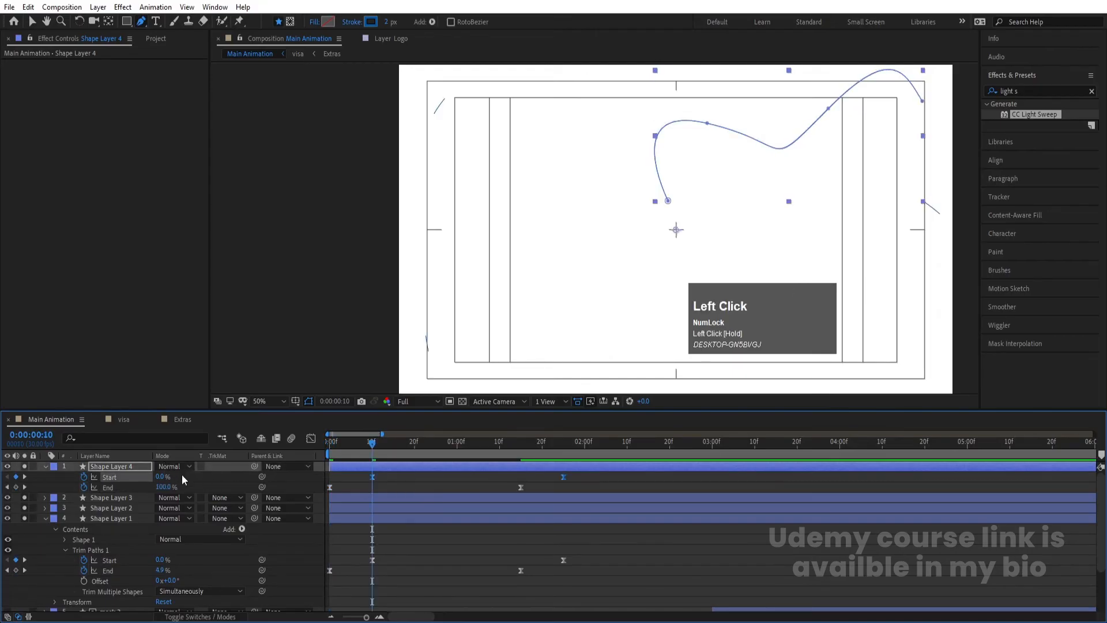
{"action": "left_click_drag", "start_coordinate": [156, 478], "coordinate": [416, 482]}
Set Shape Layer 4's last End keyframe at 0:00:01:15 and last Start keyframe at 0:00:01:25 to 0%, and preview from the start
{"action": "key", "text": "k"}
{"action": "left_click_drag", "start_coordinate": [165, 487], "coordinate": [26, 498]}
{"action": "key", "text": "k"}
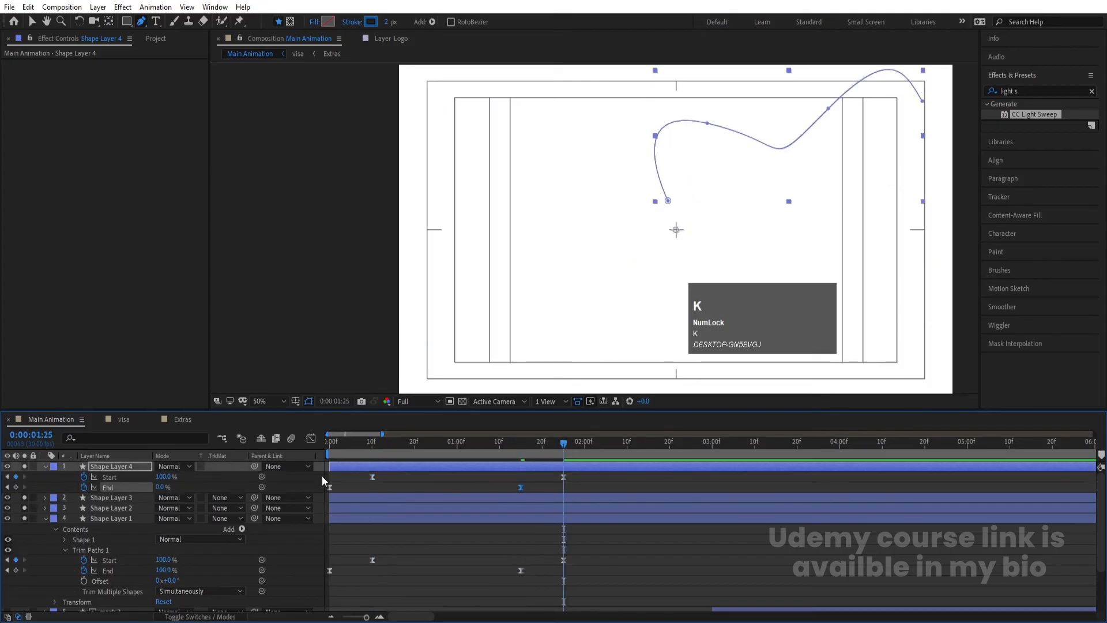
{"action": "left_click_drag", "start_coordinate": [165, 479], "coordinate": [34, 483]}
{"action": "left_click_drag", "start_coordinate": [350, 452], "coordinate": [299, 461]}
{"action": "key", "text": "space"}
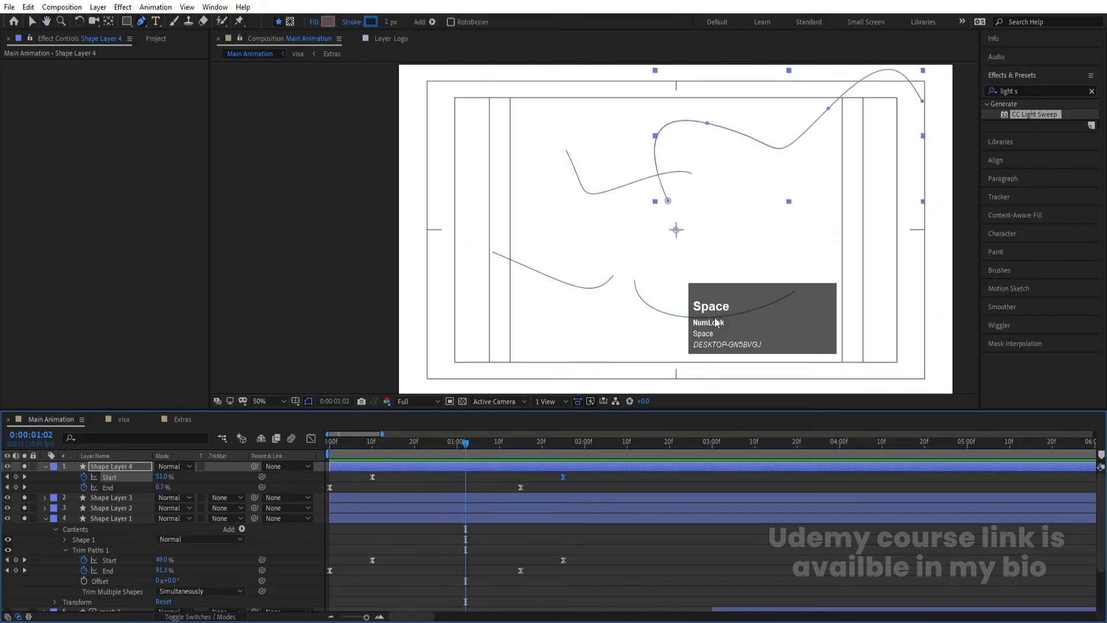
Collapse the layer properties, unsolo the four shape layers and preview the whole animation from the start
{"action": "left_click", "coordinate": [407, 476]}
{"action": "key", "text": "u"}
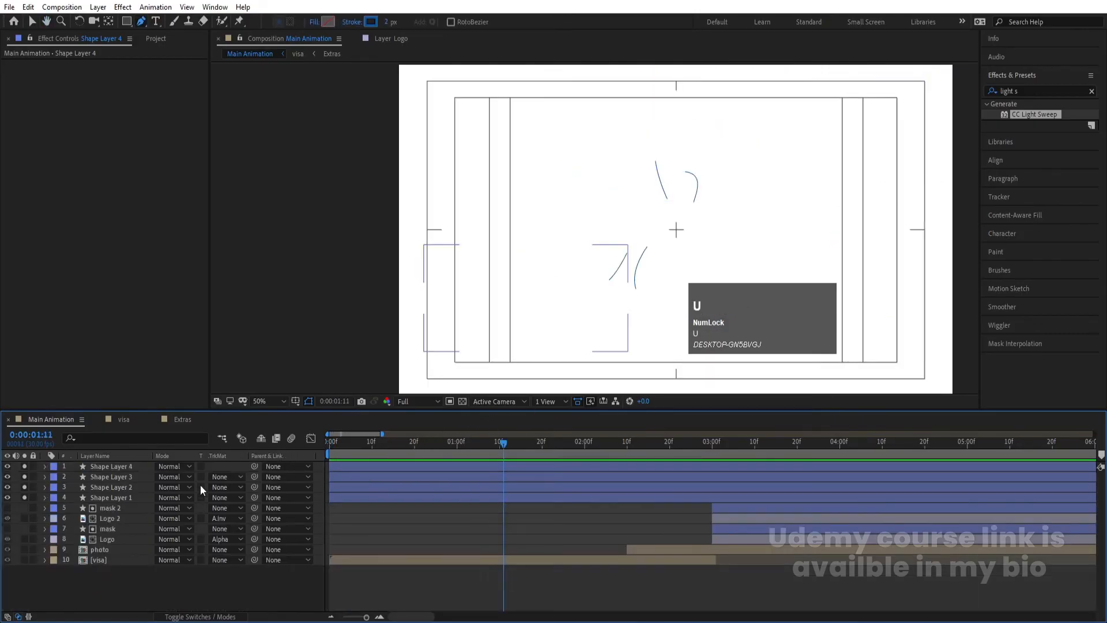
{"action": "left_click", "coordinate": [223, 468]}
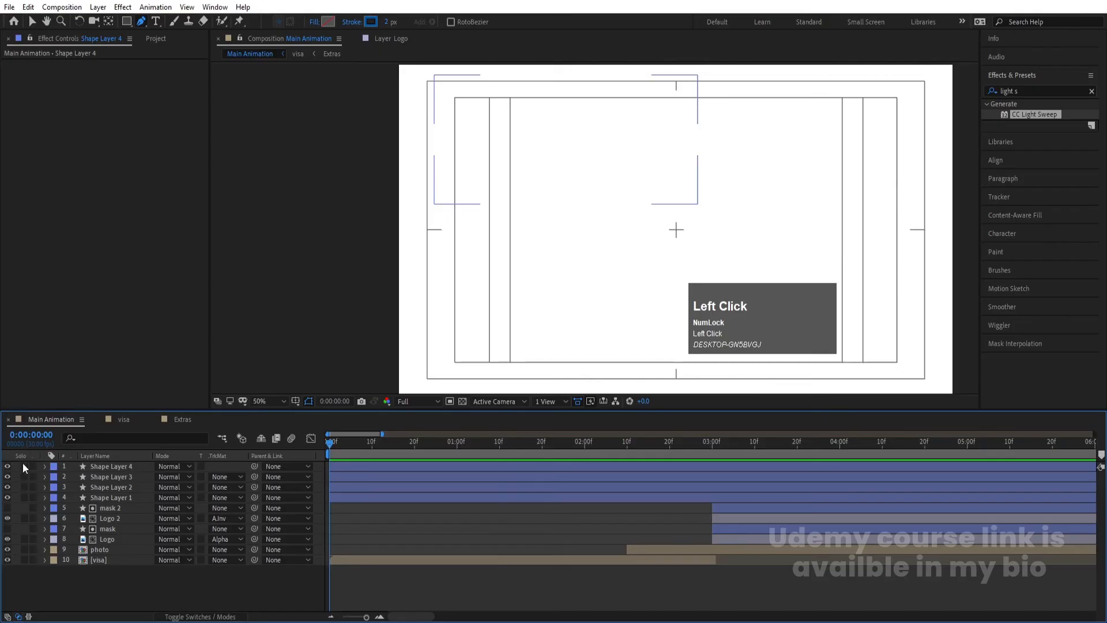
{"action": "key", "text": "space"}
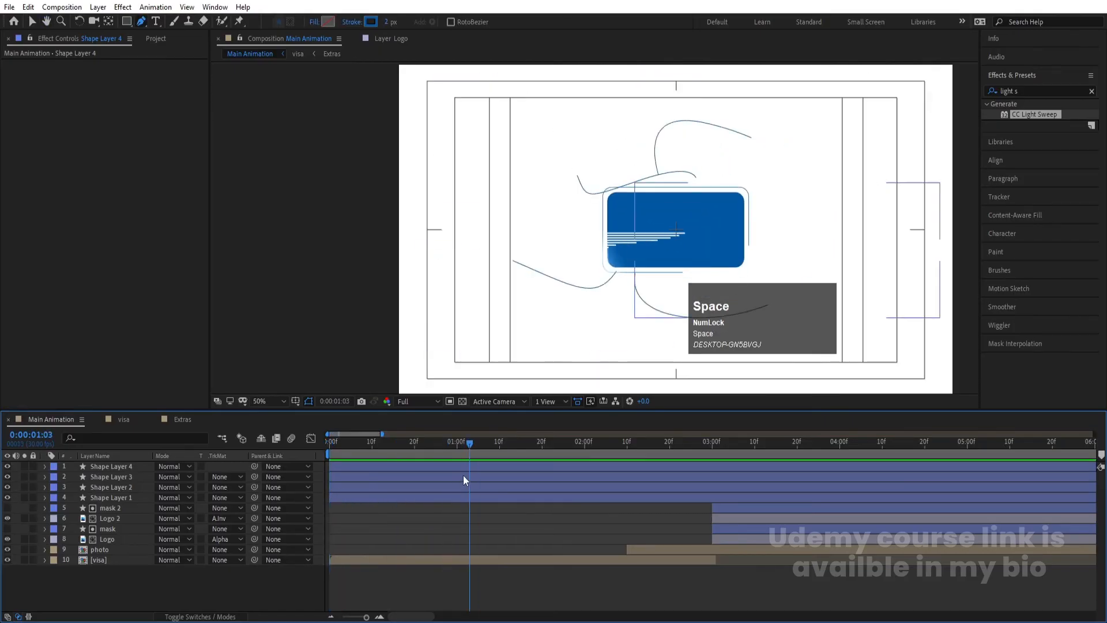
Move all four shape layers so they start at 0:00:01:01
{"action": "left_click", "coordinate": [461, 440]}
{"action": "left_click", "coordinate": [439, 497]}
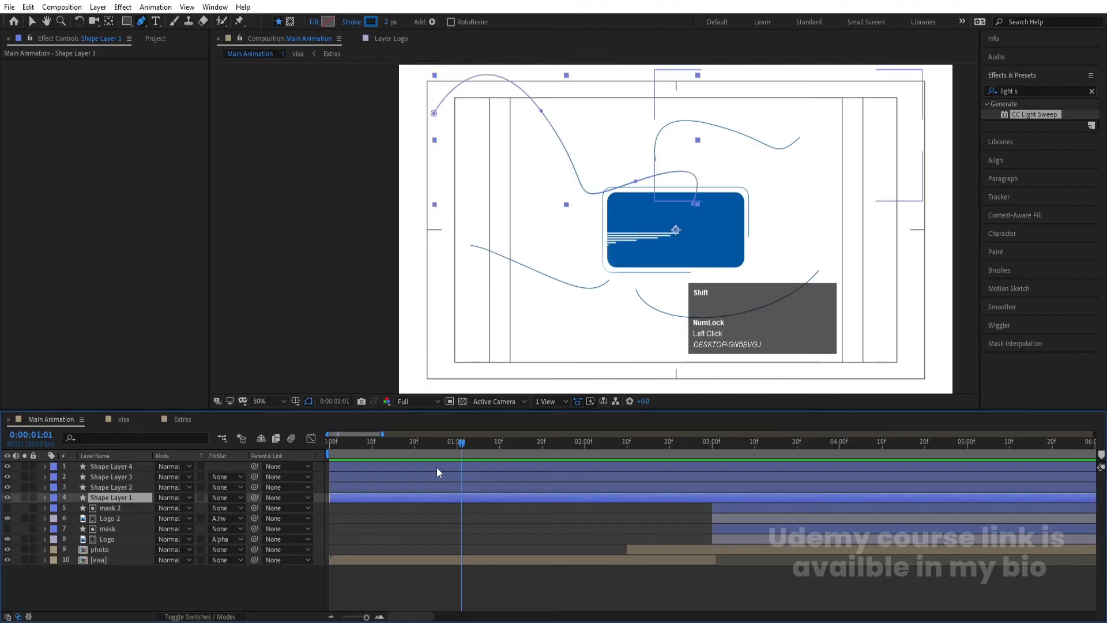
{"action": "left_click", "coordinate": [438, 466], "text": "shift"}
{"action": "key", "text": "bracketleft"}
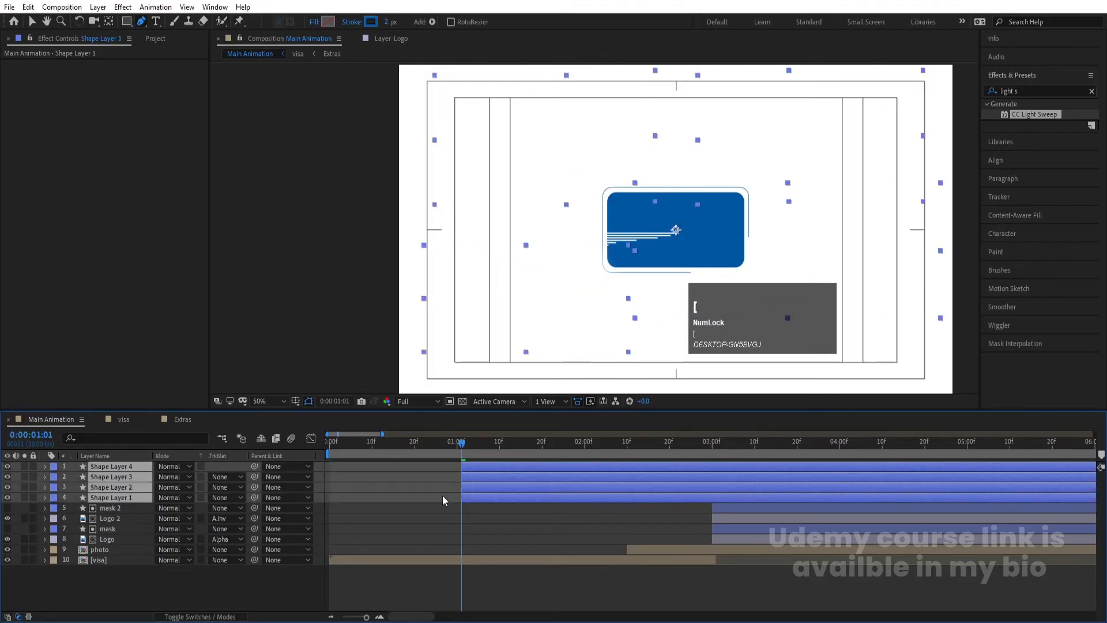
{"action": "left_click", "coordinate": [436, 491]}
Stagger the shape layers: start Shape Layer 2 at 0:00:01:08, Shape Layer 3 at 0:00:01:15 and Shape Layer 4 at 0:00:01:22, and preview
{"action": "left_click", "coordinate": [490, 457]}
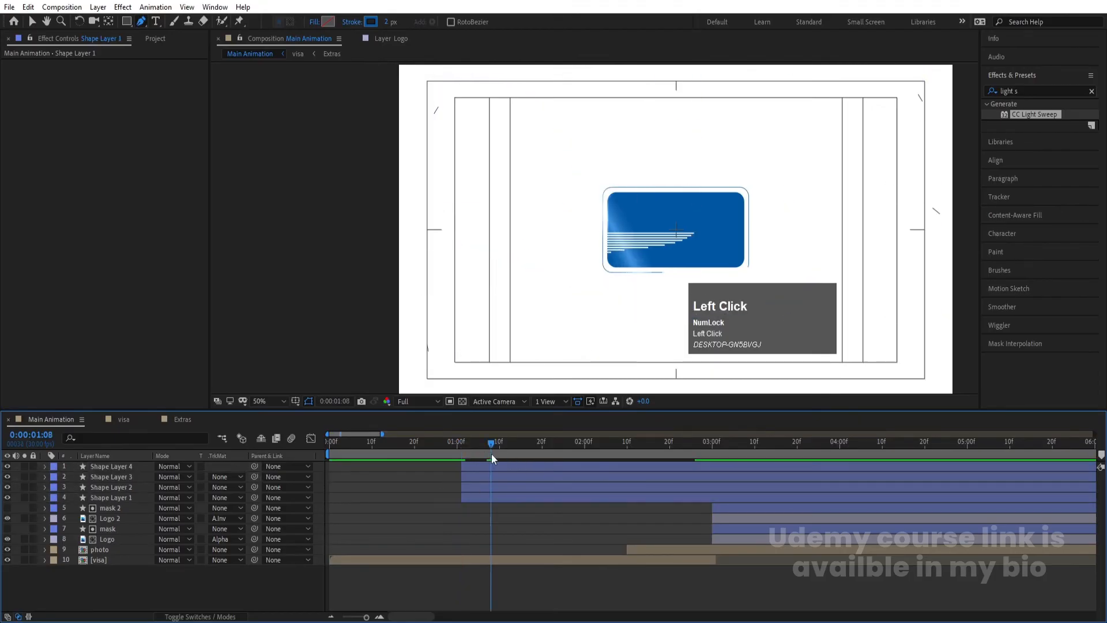
{"action": "left_click", "coordinate": [503, 490]}
{"action": "key", "text": "bracketleft"}
{"action": "left_click", "coordinate": [530, 453]}
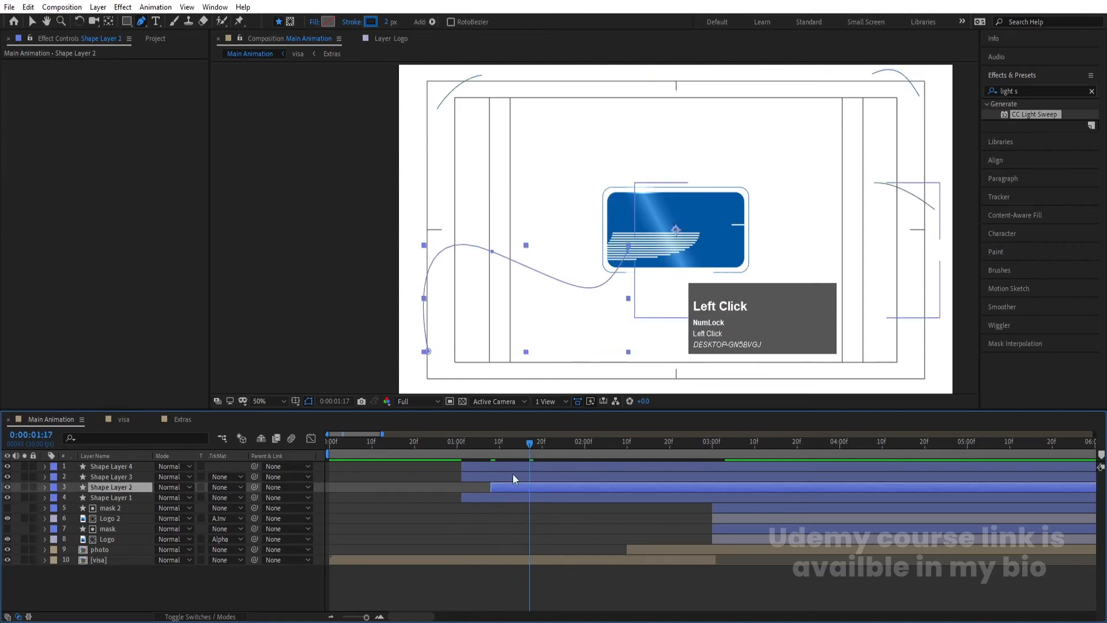
{"action": "left_click", "coordinate": [511, 477]}
{"action": "key", "text": "bracketleft"}
{"action": "left_click_drag", "start_coordinate": [564, 444], "coordinate": [551, 445]}
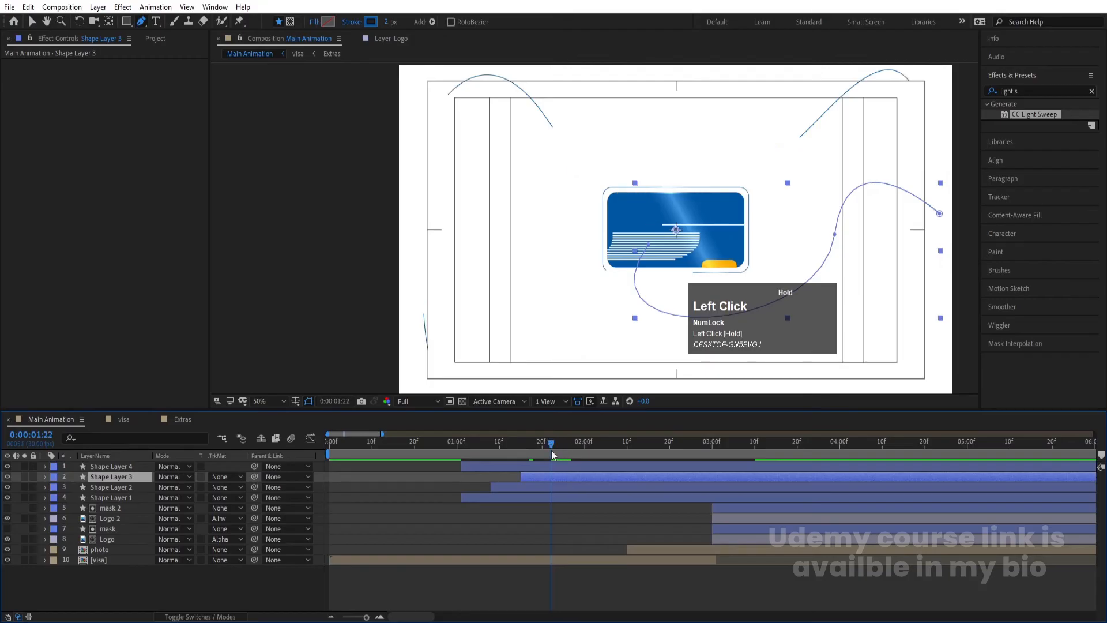
{"action": "left_click", "coordinate": [555, 465]}
{"action": "key", "text": "bracketleft"}
{"action": "key", "text": "space"}
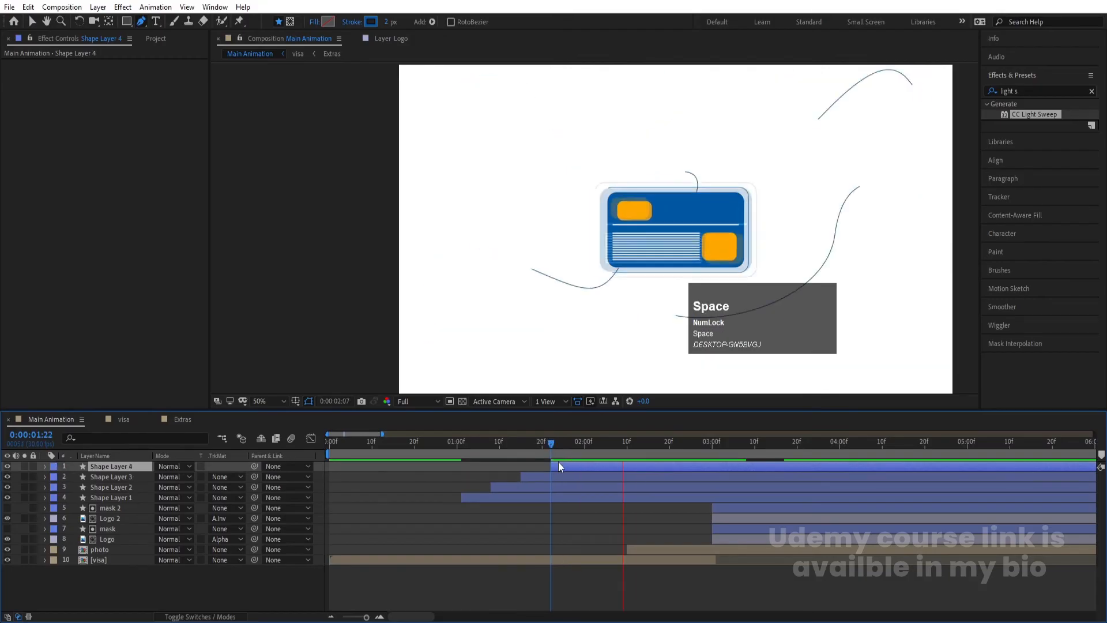
Shift the four staggered shape layers together about 16 frames earlier, starting Shape Layer 1 at about 0:00:00:15, and check the timing in preview
{"action": "left_click", "coordinate": [517, 452]}
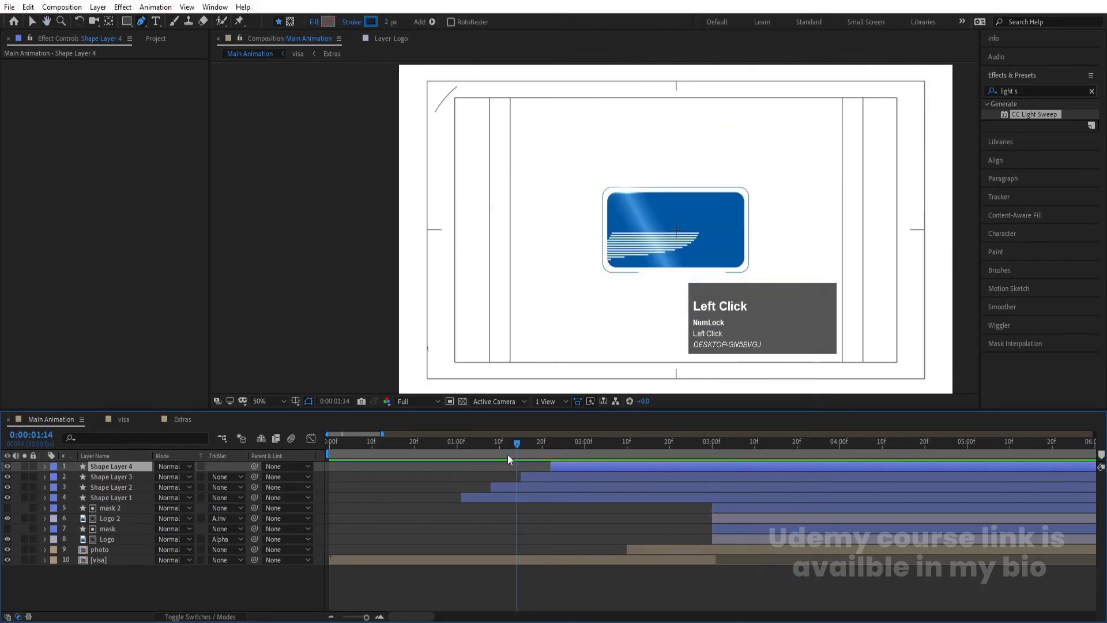
{"action": "key", "text": "space"}
{"action": "key", "text": "space"}
{"action": "left_click", "coordinate": [505, 497]}
{"action": "left_click", "coordinate": [563, 466], "text": "shift"}
{"action": "left_click_drag", "start_coordinate": [574, 466], "coordinate": [515, 466]}
{"action": "key", "text": "space"}
{"action": "key", "text": "space"}
Move the four shape layers below the [visa] layer in the layer stack and preview the animation from 0:00:00:00
{"action": "left_click_drag", "start_coordinate": [146, 500], "coordinate": [165, 566]}
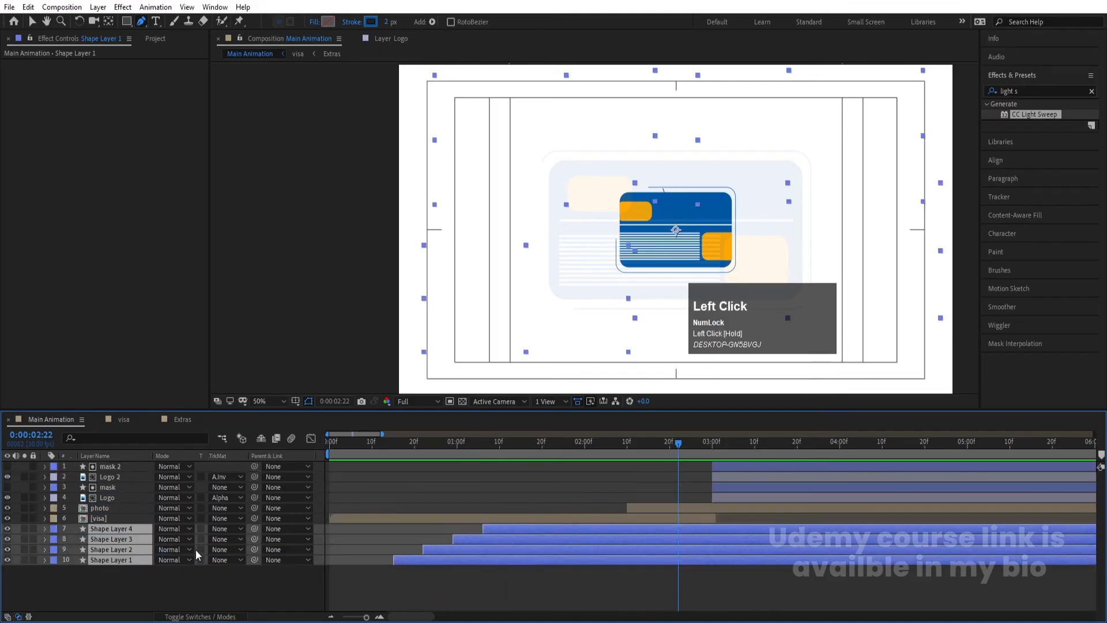
{"action": "left_click_drag", "start_coordinate": [450, 458], "coordinate": [330, 459]}
{"action": "key", "text": "space"}
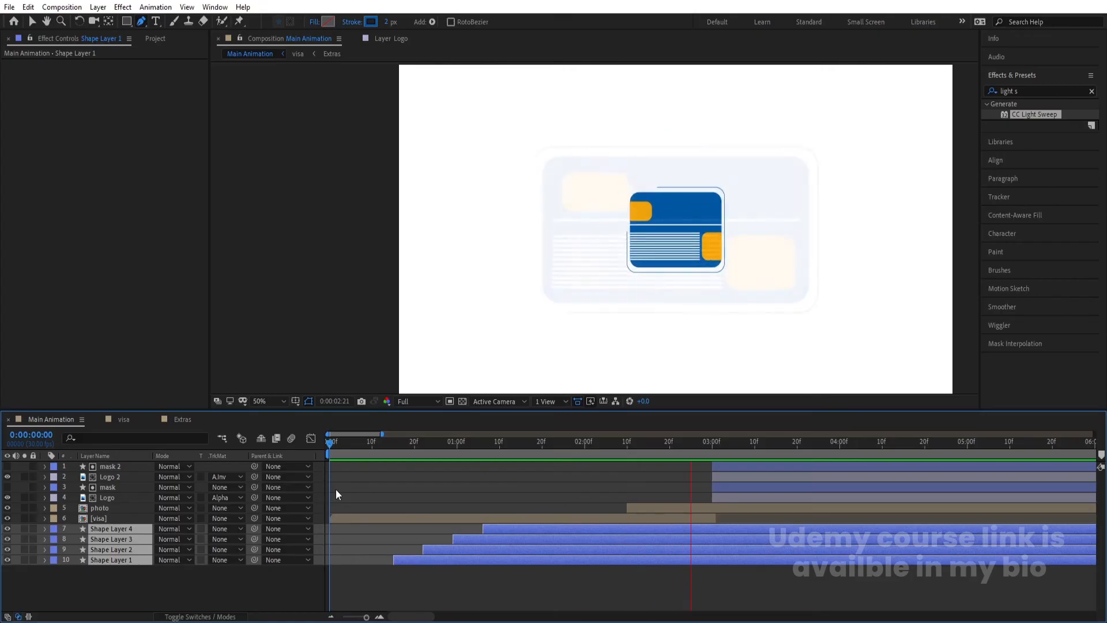
{"action": "key", "text": "space"}
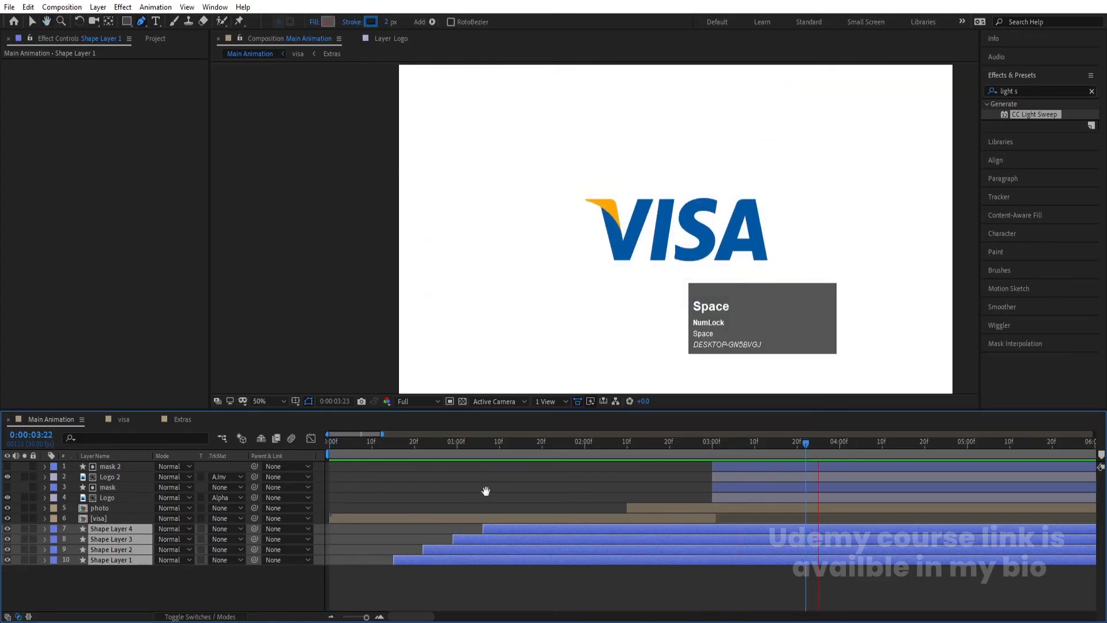
Pre-compose all layers of Main Animation into a composition named Animation and preview it from the start
{"action": "left_click", "coordinate": [434, 492]}
{"action": "key", "text": "ctrl+a"}
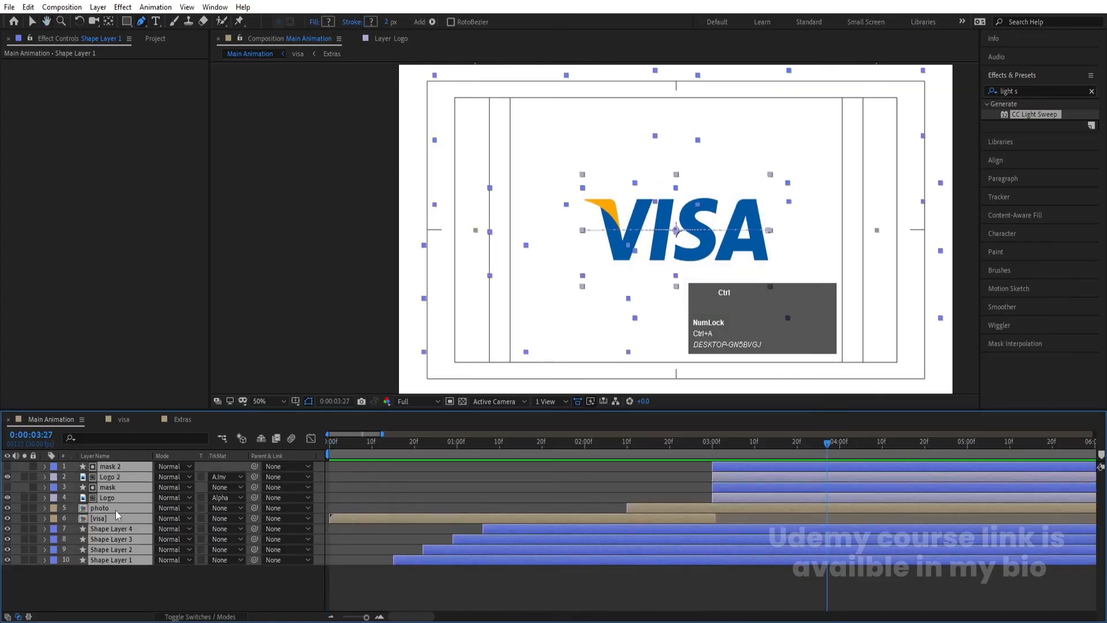
{"action": "key", "text": "ctrl+shift+c"}
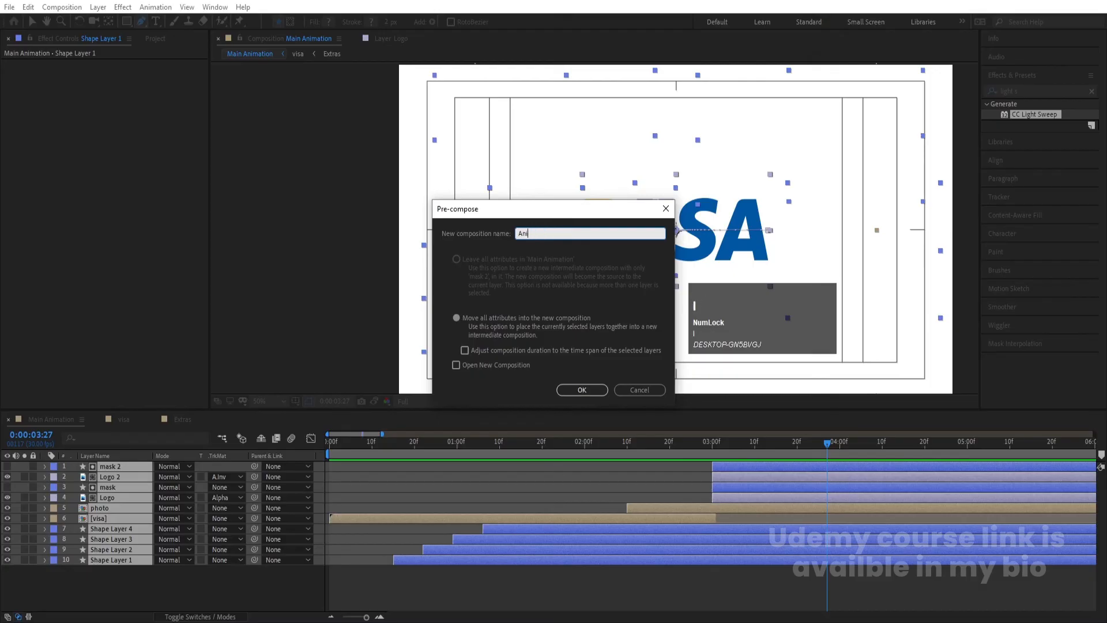
{"action": "type", "text": "Animation"}
{"action": "key", "text": "Return"}
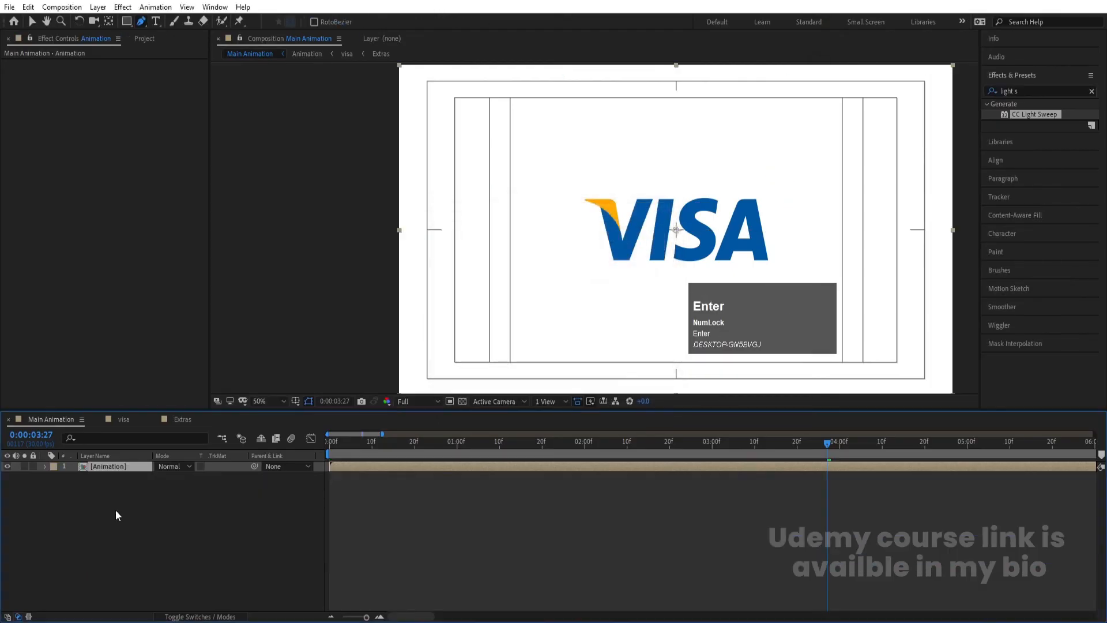
{"action": "left_click_drag", "start_coordinate": [356, 442], "coordinate": [268, 462]}
{"action": "key", "text": "space"}
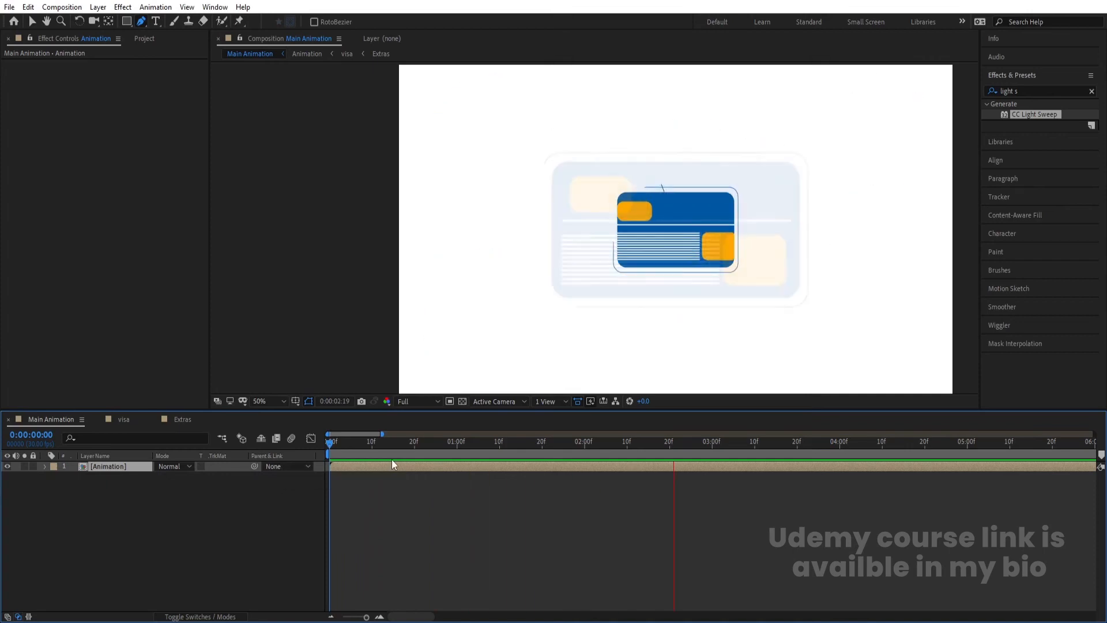
{"action": "key", "text": "space"}
Set the Animation layer's Scale to 115% with a keyframe at 0:00:00:00
{"action": "left_click_drag", "start_coordinate": [379, 446], "coordinate": [161, 475]}
{"action": "key", "text": "s"}
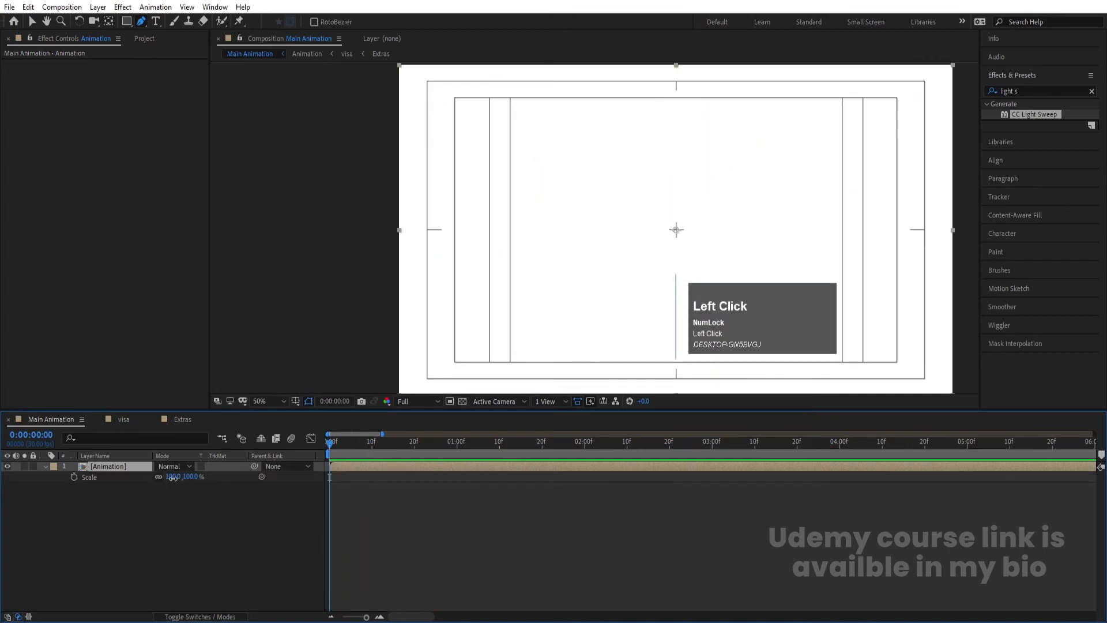
{"action": "type", "text": "115"}
{"action": "key", "text": "Return"}
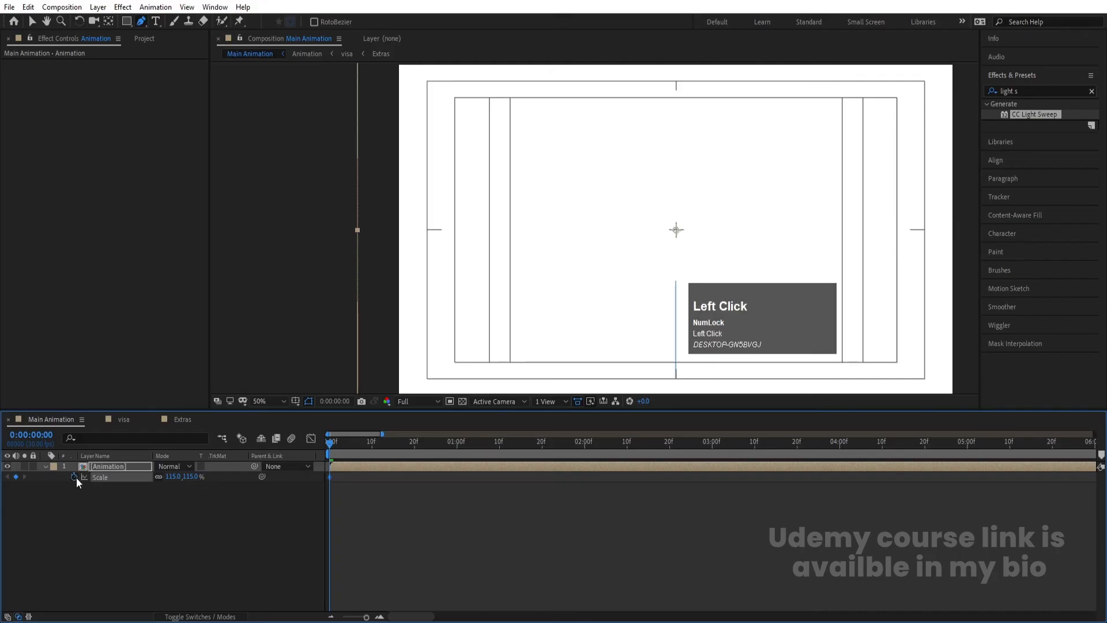
Add a 100% Scale keyframe to the Animation layer and place it at 0:00:06:00
{"action": "key", "text": "space"}
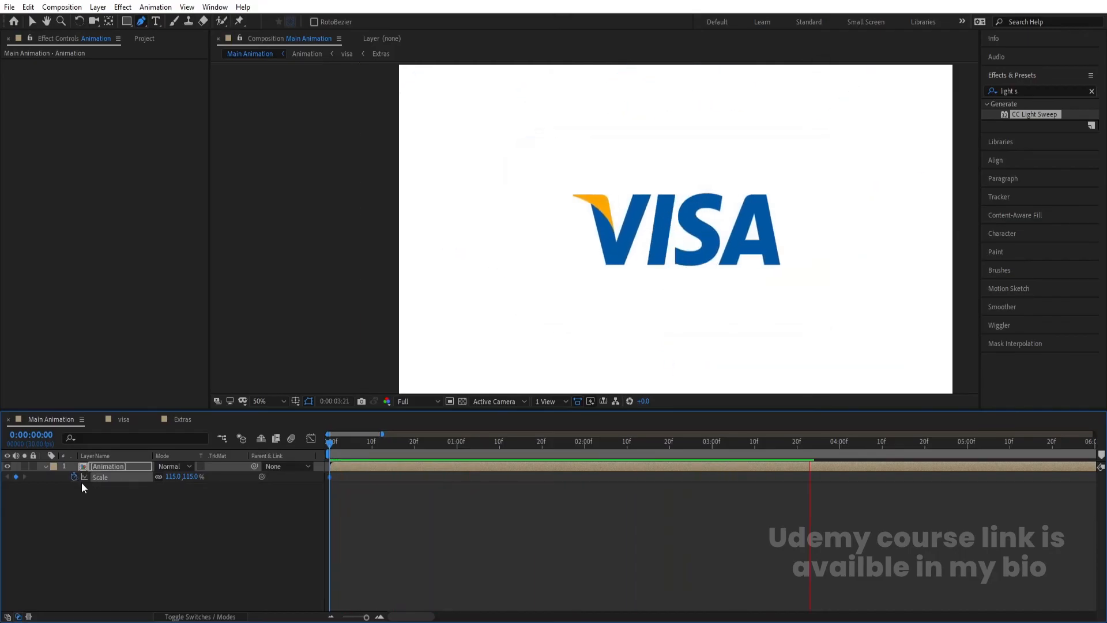
{"action": "key", "text": "space"}
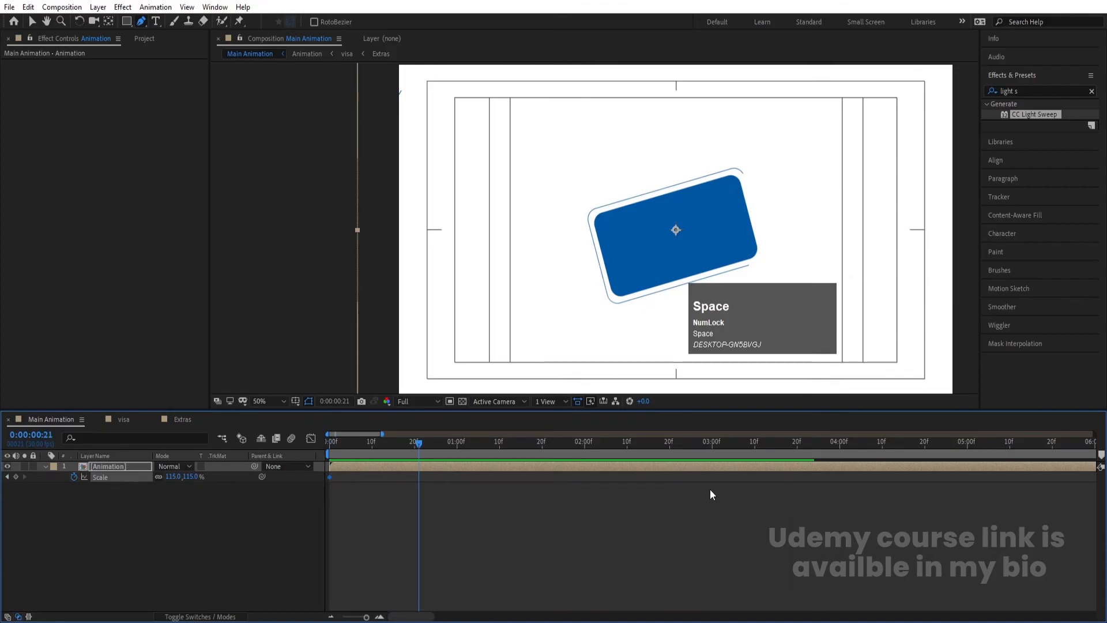
{"action": "left_click", "coordinate": [969, 441]}
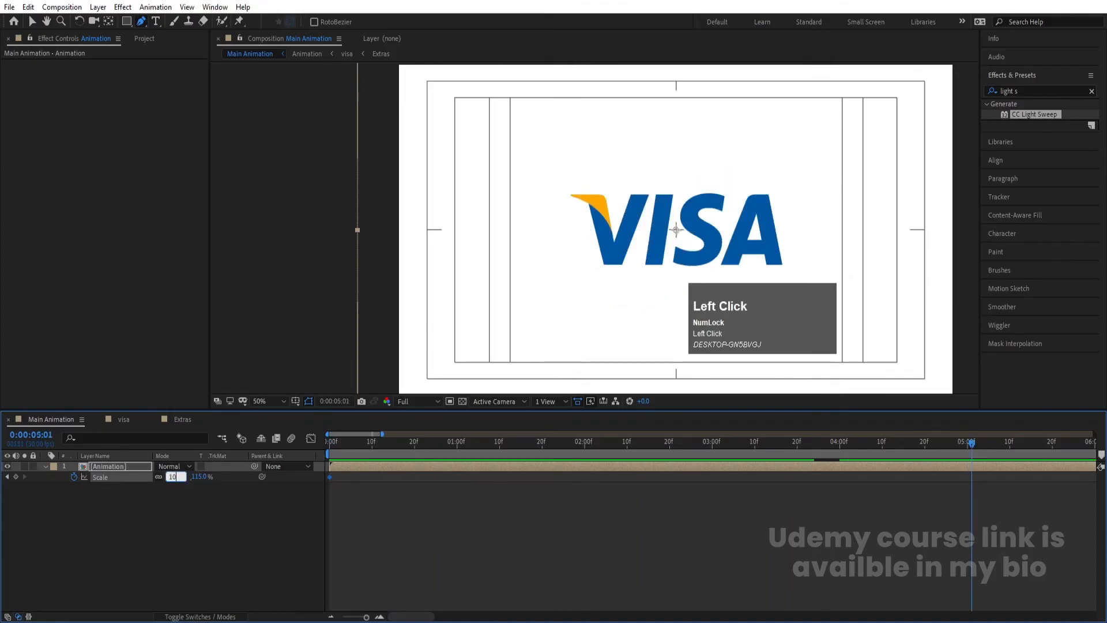
{"action": "type", "text": "0"}
{"action": "key", "text": "Return"}
{"action": "key", "text": "minus"}
{"action": "left_click_drag", "start_coordinate": [766, 474], "coordinate": [849, 484]}
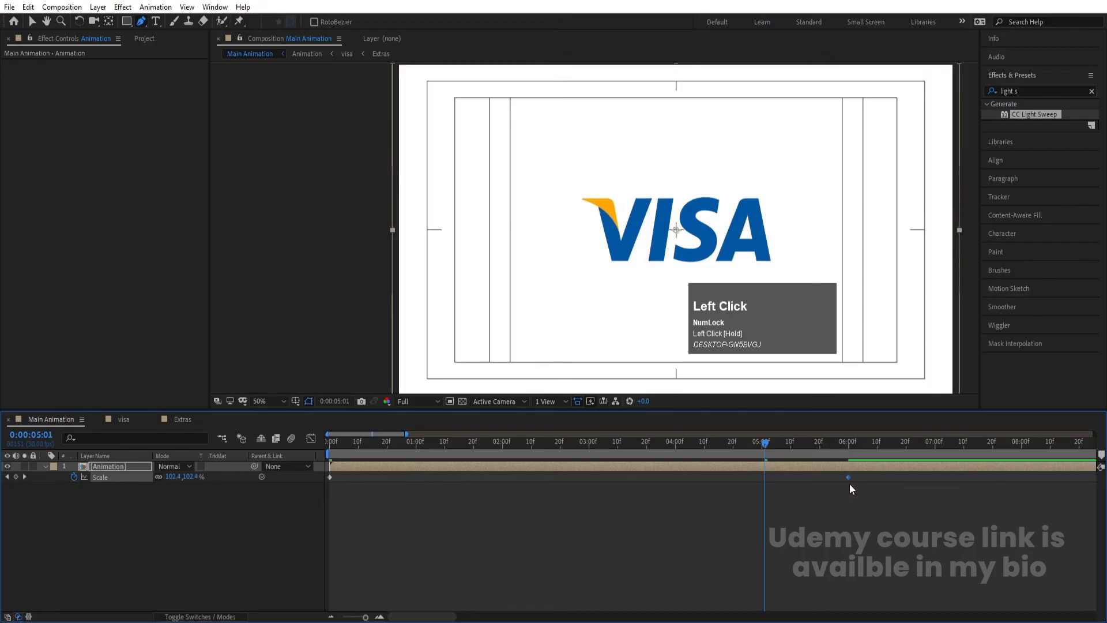
End the work area at 0:00:06:00 and preview the scale animation from the start
{"action": "key", "text": "k"}
{"action": "key", "text": "k"}
{"action": "key", "text": "space"}
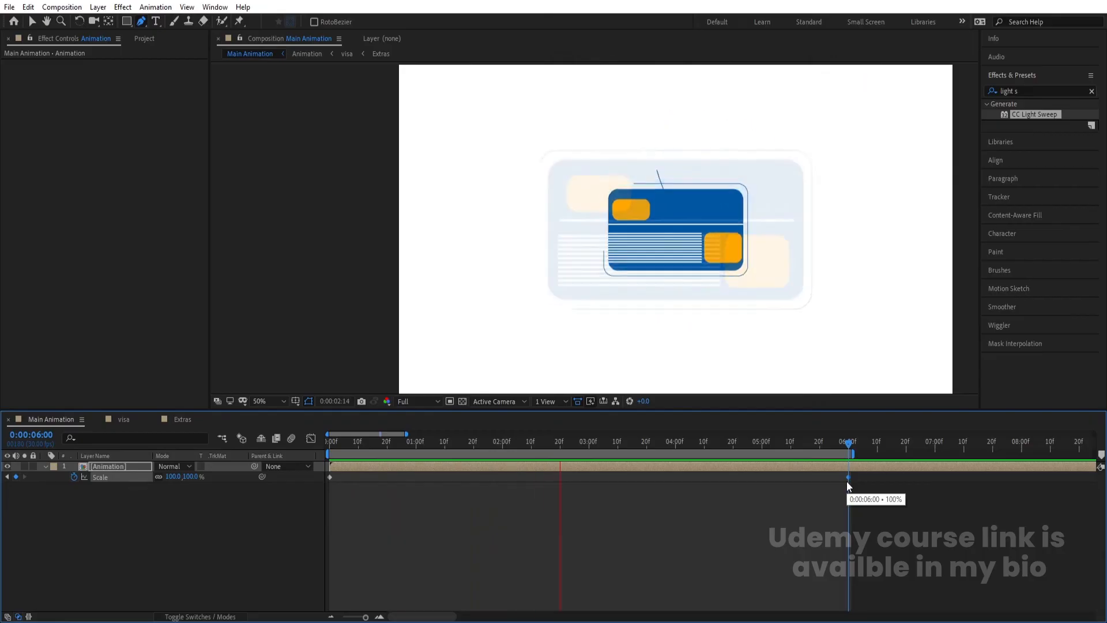
{"action": "key", "text": "space"}
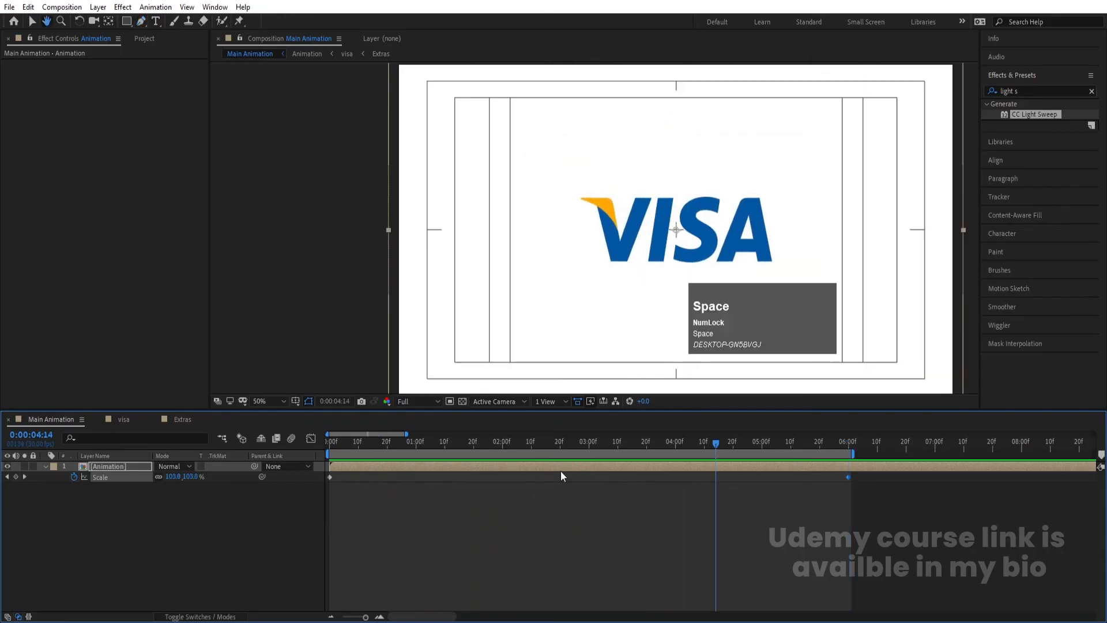
{"action": "key", "text": "space"}
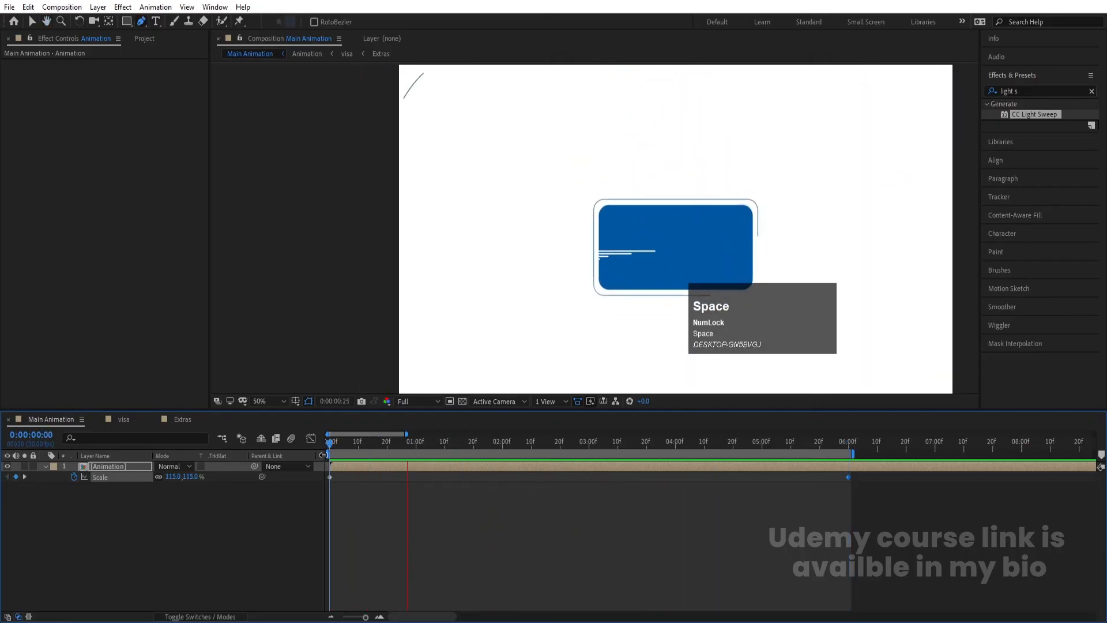
{"action": "key", "text": "space"}
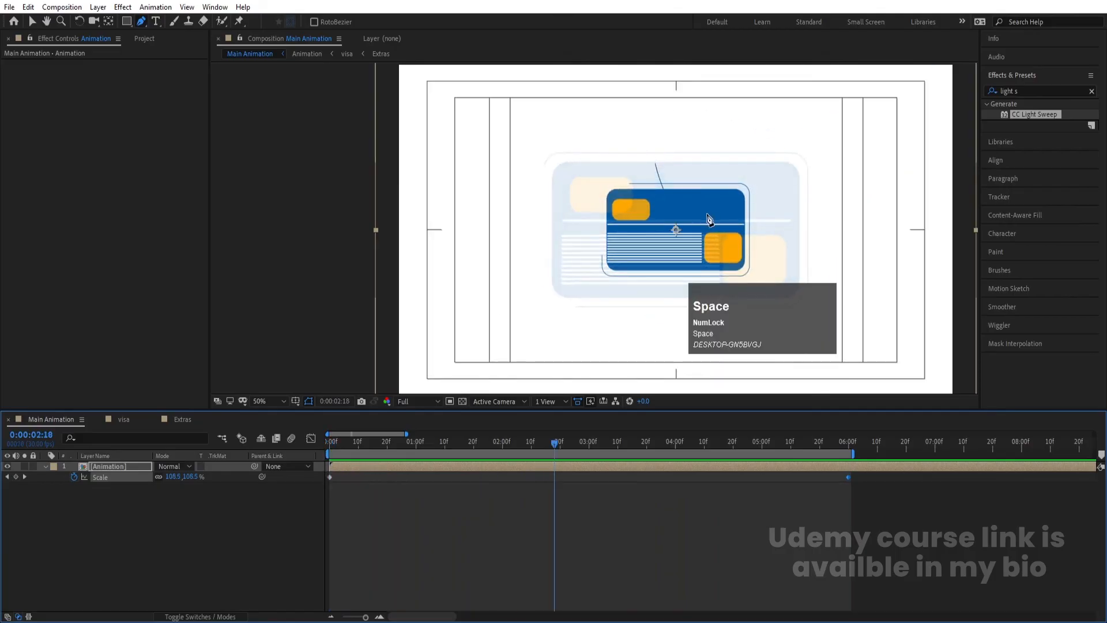
Delete Shape Layers 1 to 4 from the Animation composition and preview Main Animation
{"action": "double_click", "coordinate": [344, 464]}
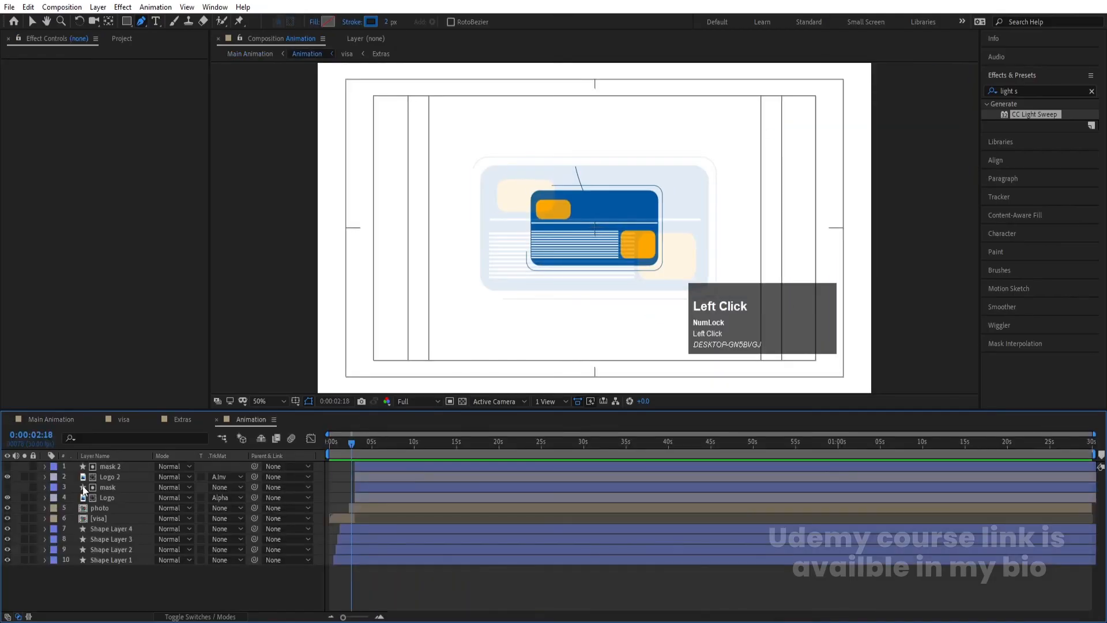
{"action": "left_click", "coordinate": [105, 530]}
{"action": "left_click", "coordinate": [100, 559], "text": "shift"}
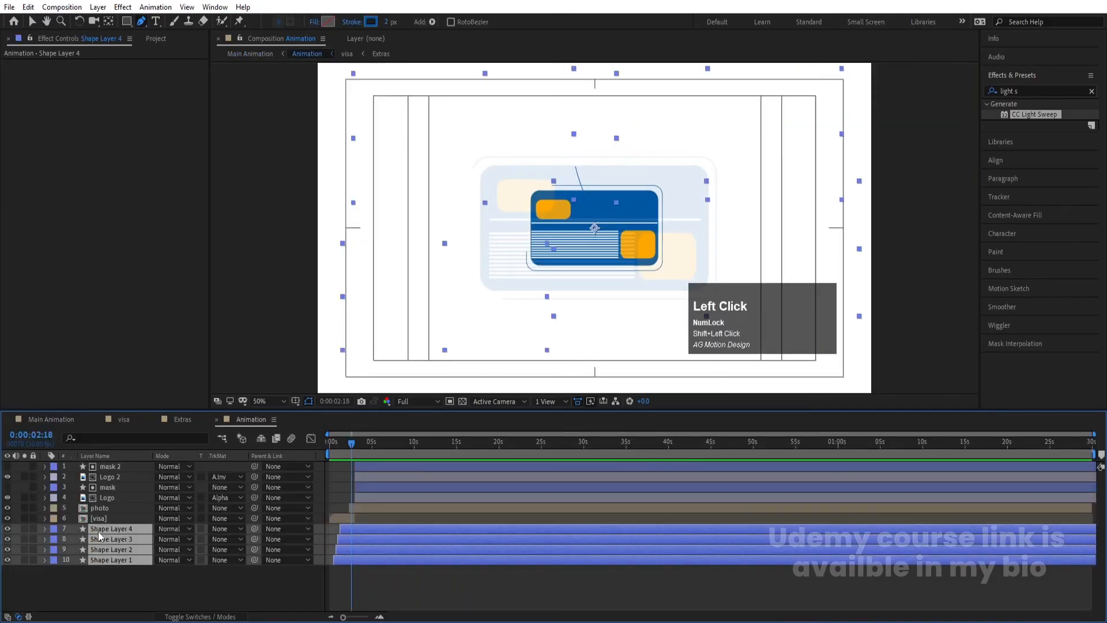
{"action": "key", "text": "Delete"}
{"action": "left_click", "coordinate": [60, 419]}
{"action": "key", "text": "space"}
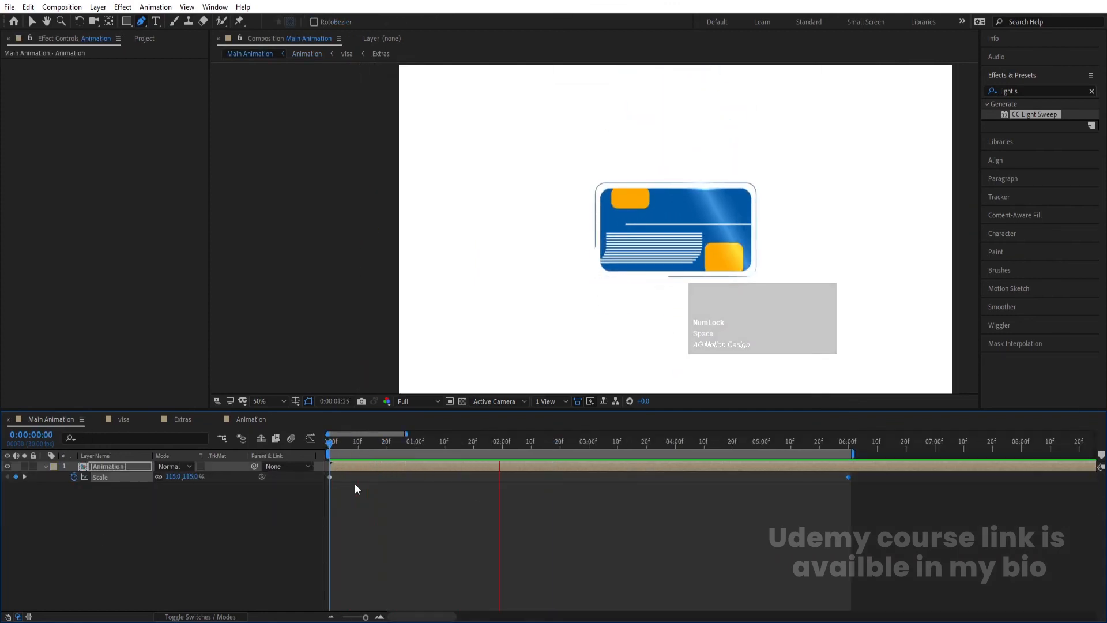
{"action": "key", "text": "apostrophe"}
{"action": "left_click", "coordinate": [225, 529]}
{"action": "key", "text": "ctrl+y"}
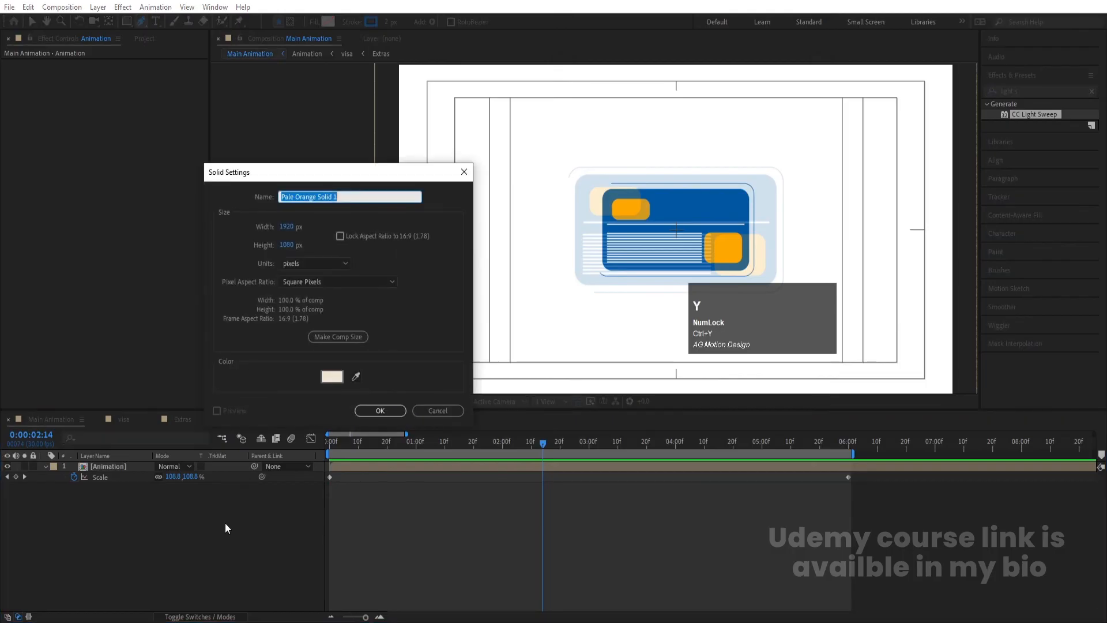
{"action": "key", "text": "Return"}
{"action": "key", "text": "ctrl+z"}
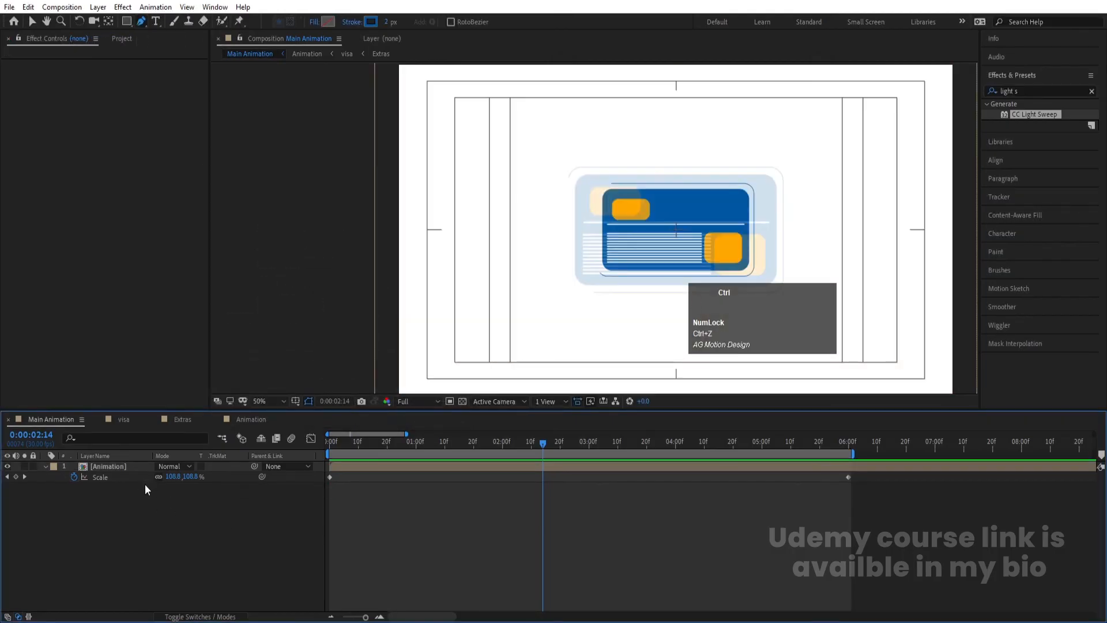
Create a white (FFFFFF) solid and place it below the Animation layer as the background
{"action": "key", "text": "ctrl+y"}
{"action": "left_click", "coordinate": [331, 381]}
{"action": "left_click_drag", "start_coordinate": [89, 291], "coordinate": [9, 246]}
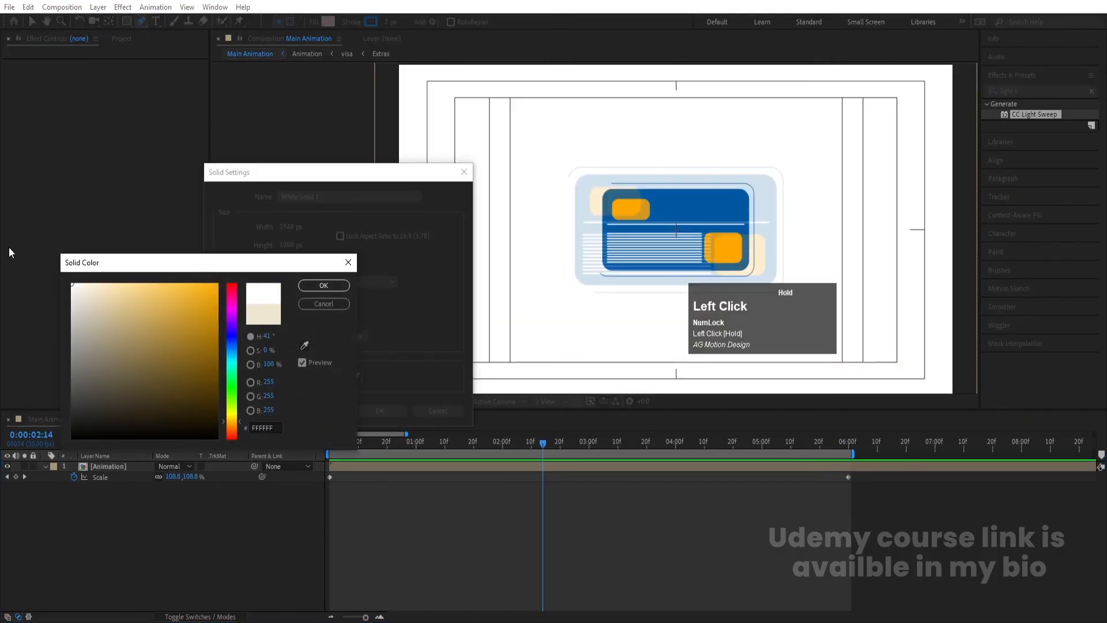
{"action": "key", "text": "Return"}
{"action": "key", "text": "Return"}
{"action": "left_click_drag", "start_coordinate": [112, 461], "coordinate": [112, 510]}
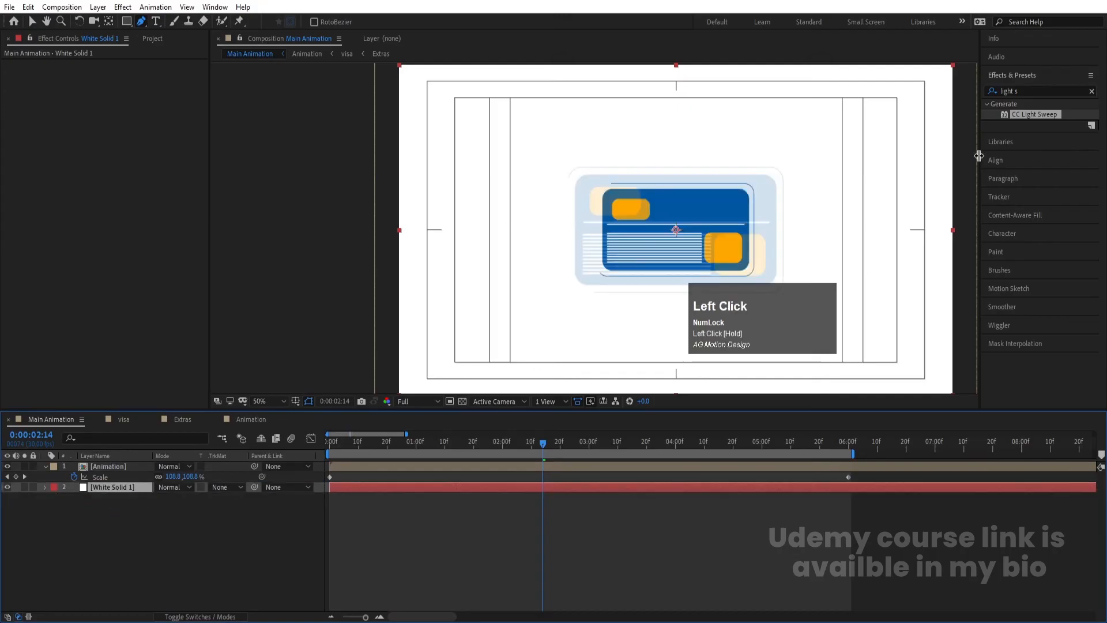
Apply CC Vignette to White Solid 1 with Amount 43 and preview the animation
{"action": "left_click", "coordinate": [1016, 91]}
{"action": "key", "text": "ctrl+a"}
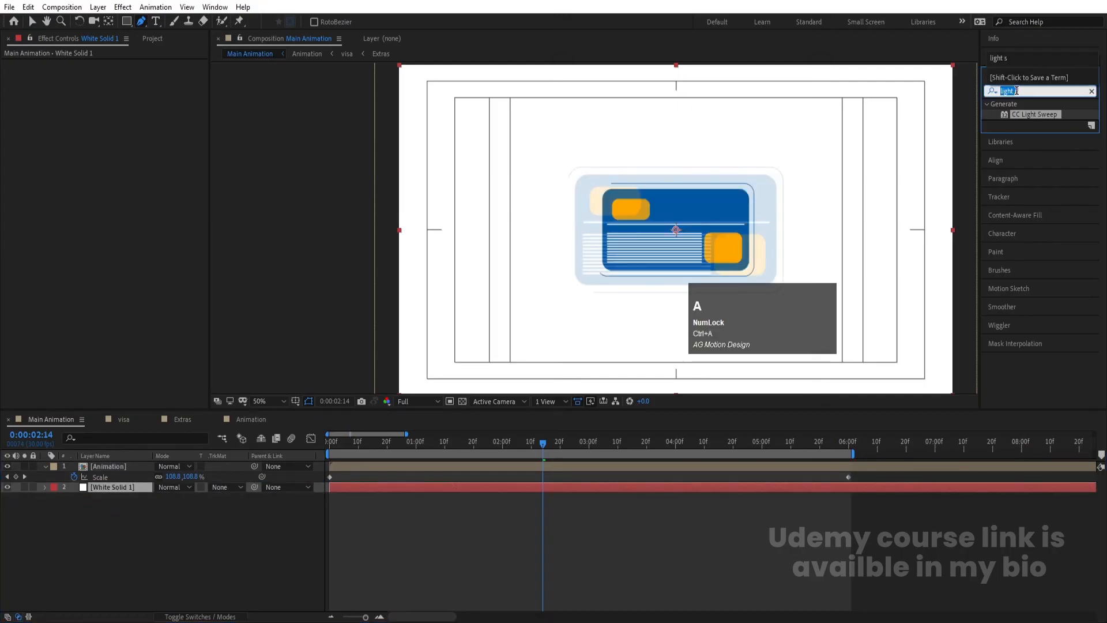
{"action": "type", "text": "cc vi"}
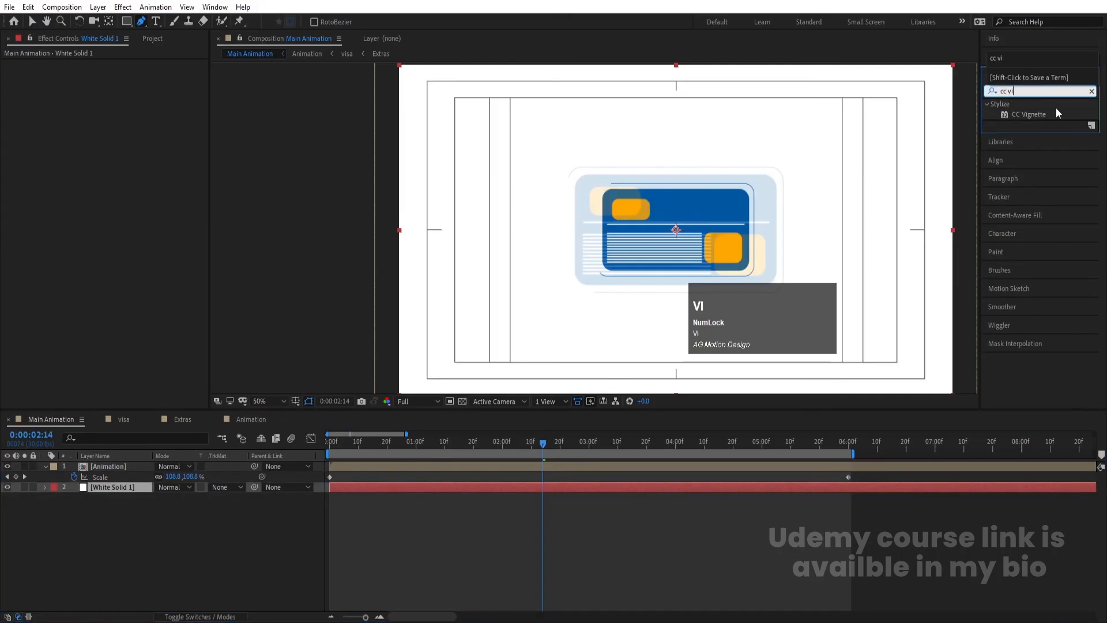
{"action": "double_click", "coordinate": [1038, 113]}
{"action": "left_click_drag", "start_coordinate": [396, 447], "coordinate": [274, 447]}
{"action": "key", "text": "space"}
{"action": "left_click_drag", "start_coordinate": [120, 76], "coordinate": [87, 76]}
{"action": "key", "text": "space"}
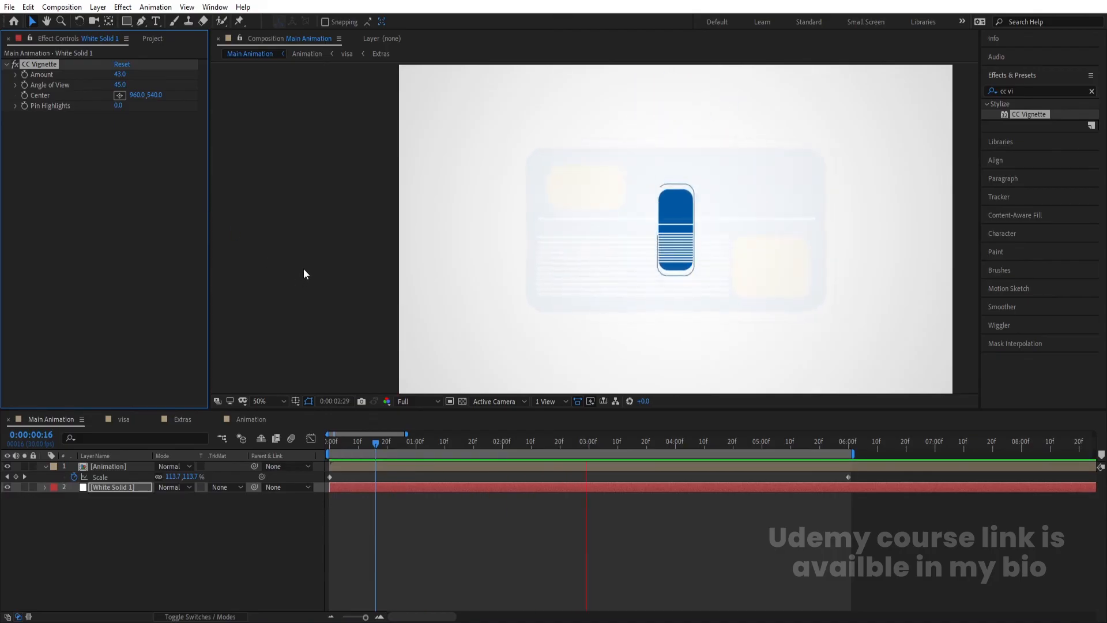
{"action": "key", "text": "space"}
Enable motion blur on all layers of the Animation composition
{"action": "double_click", "coordinate": [118, 464]}
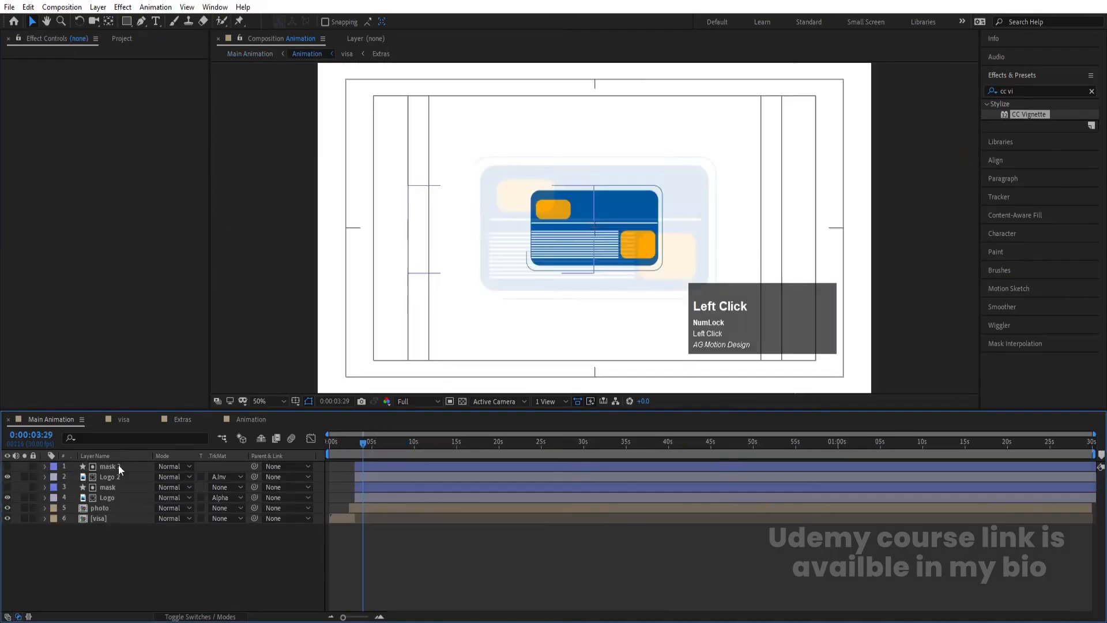
{"action": "key", "text": "F4"}
{"action": "key", "text": "ctrl+a"}
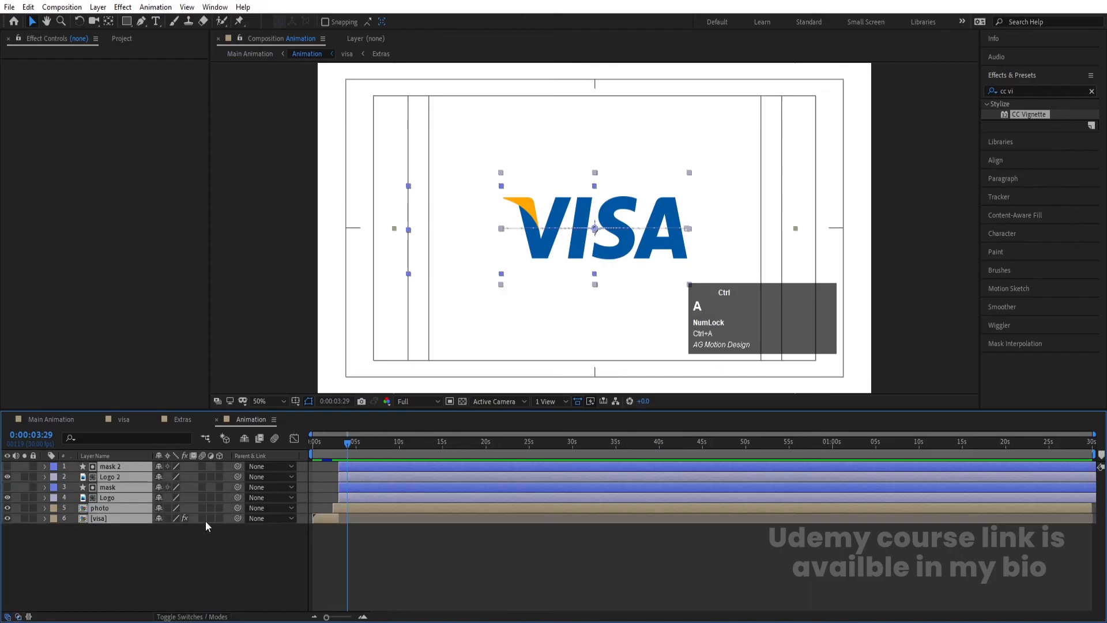
{"action": "left_click", "coordinate": [202, 518]}
{"action": "left_click", "coordinate": [162, 552]}
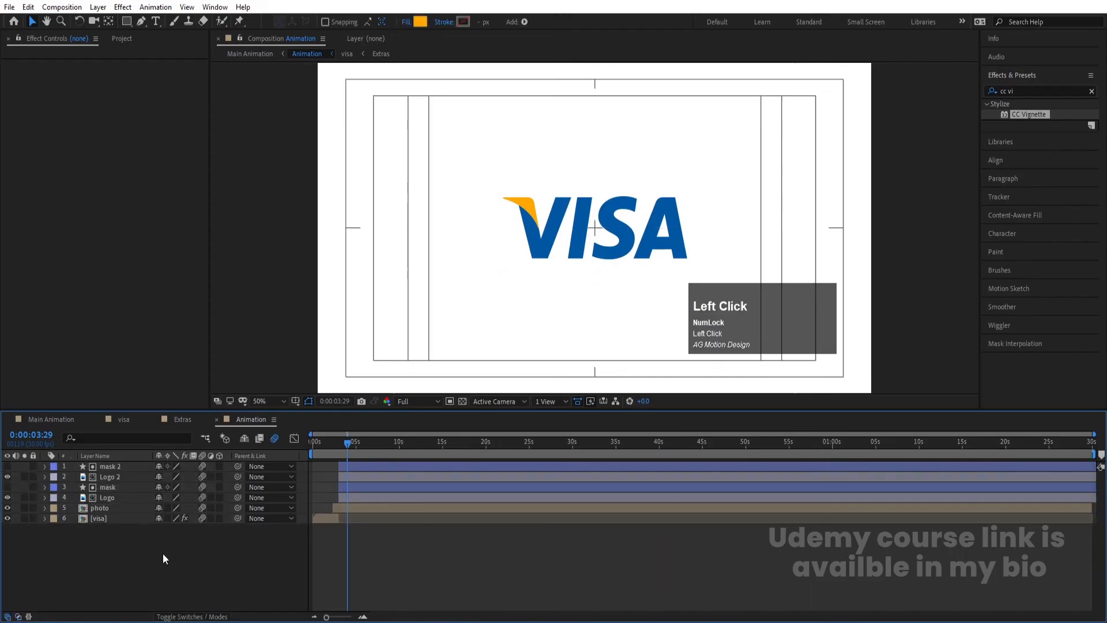
Enable motion blur for the shape layers in the nested visa and Extras compositions
{"action": "double_click", "coordinate": [105, 518]}
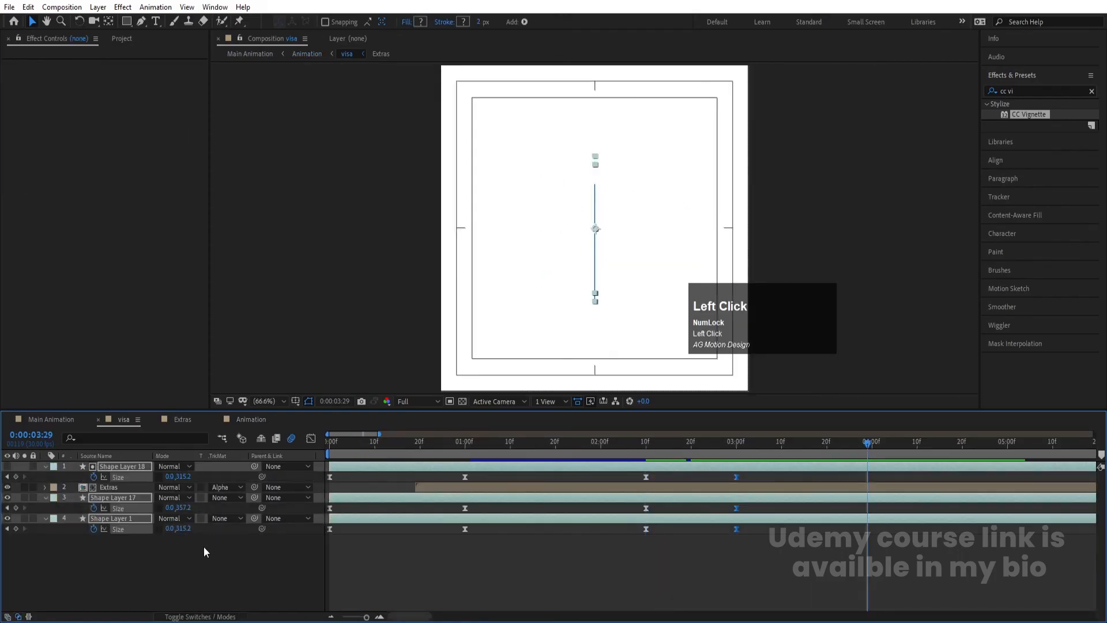
{"action": "key", "text": "F4"}
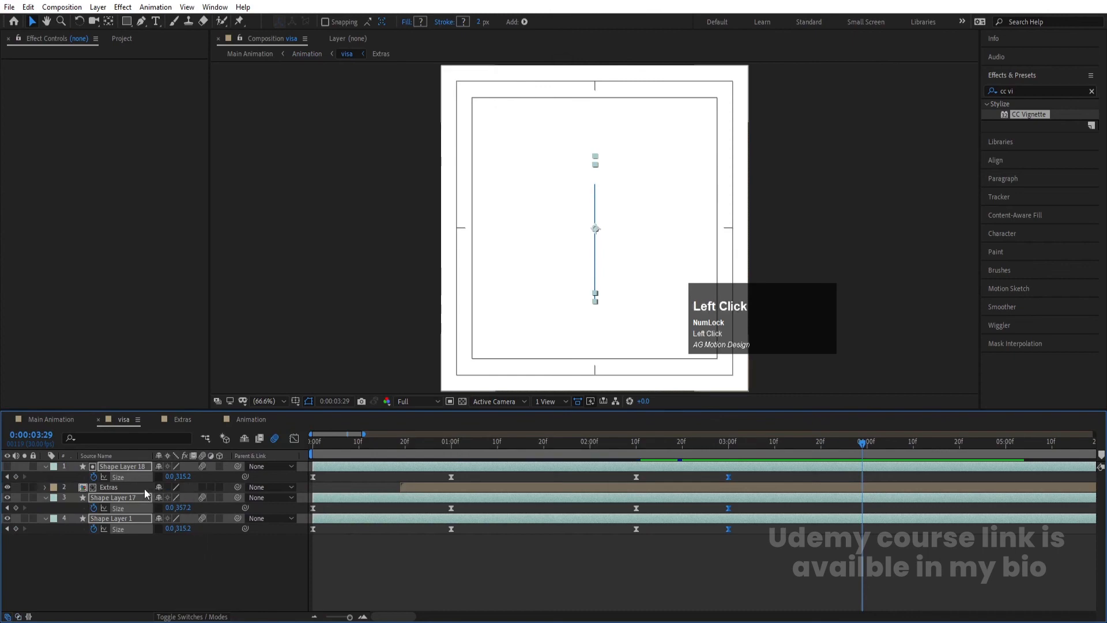
{"action": "double_click", "coordinate": [134, 487]}
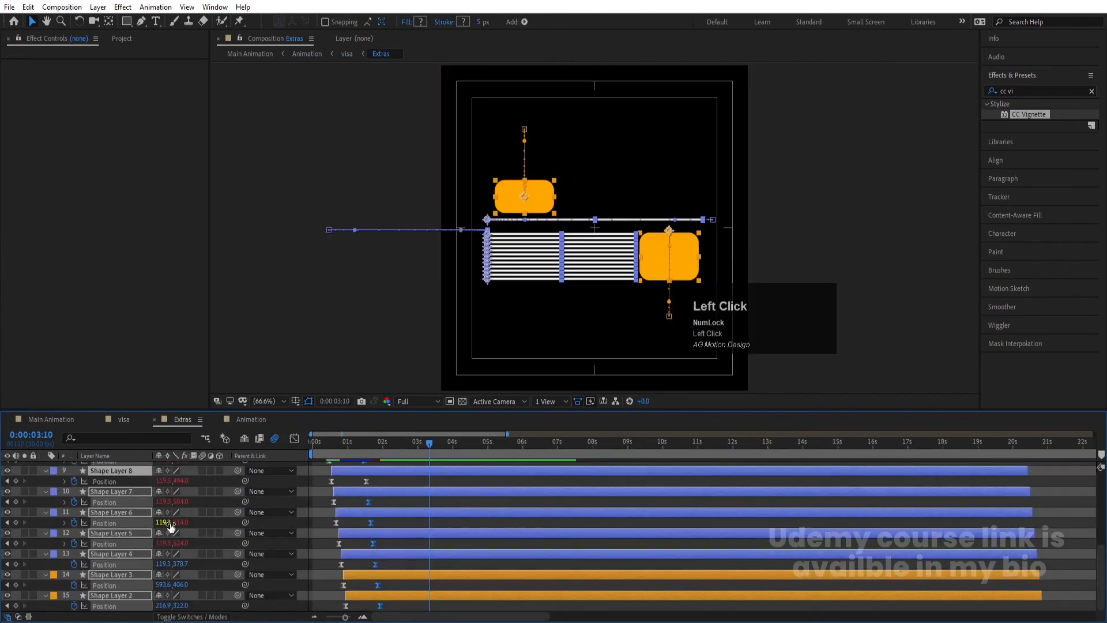
Return to Main Animation, preview the motion-blurred result and park the time at 0:00:04:02
{"action": "left_click", "coordinate": [72, 421]}
{"action": "left_click_drag", "start_coordinate": [337, 443], "coordinate": [317, 458]}
{"action": "key", "text": "space"}
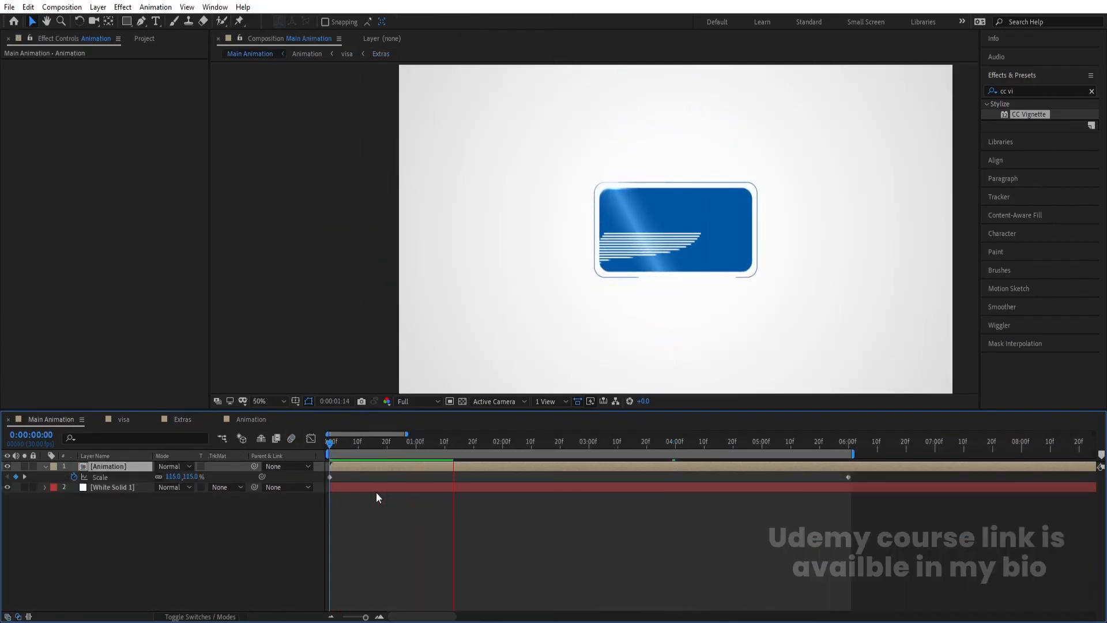
{"action": "left_click", "coordinate": [680, 441]}
{"action": "key", "text": "space"}
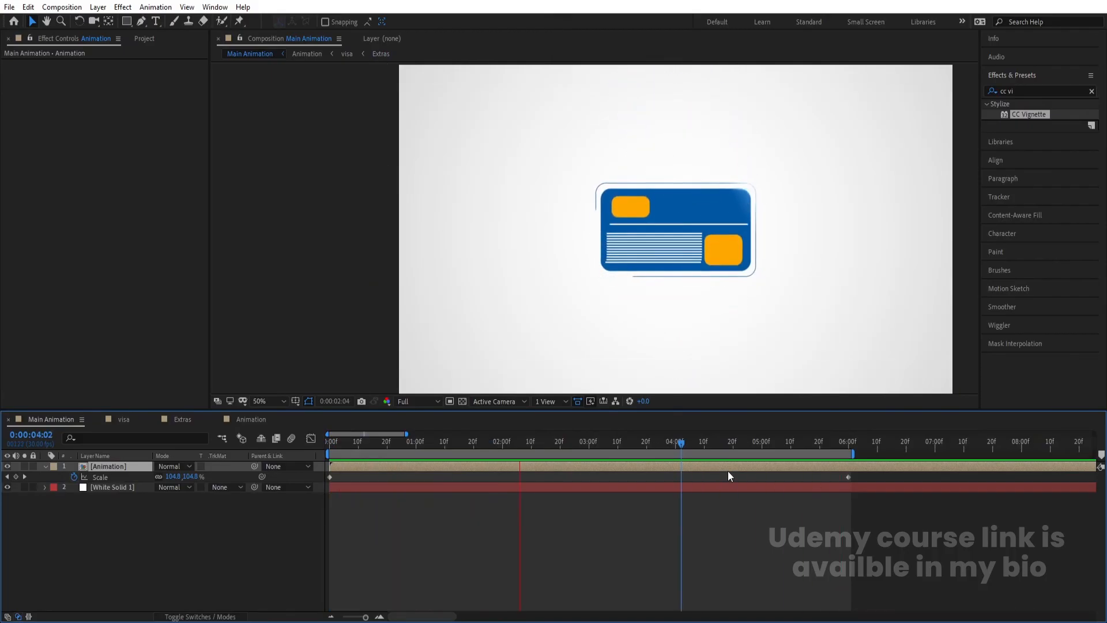
{"action": "key", "text": "space"}
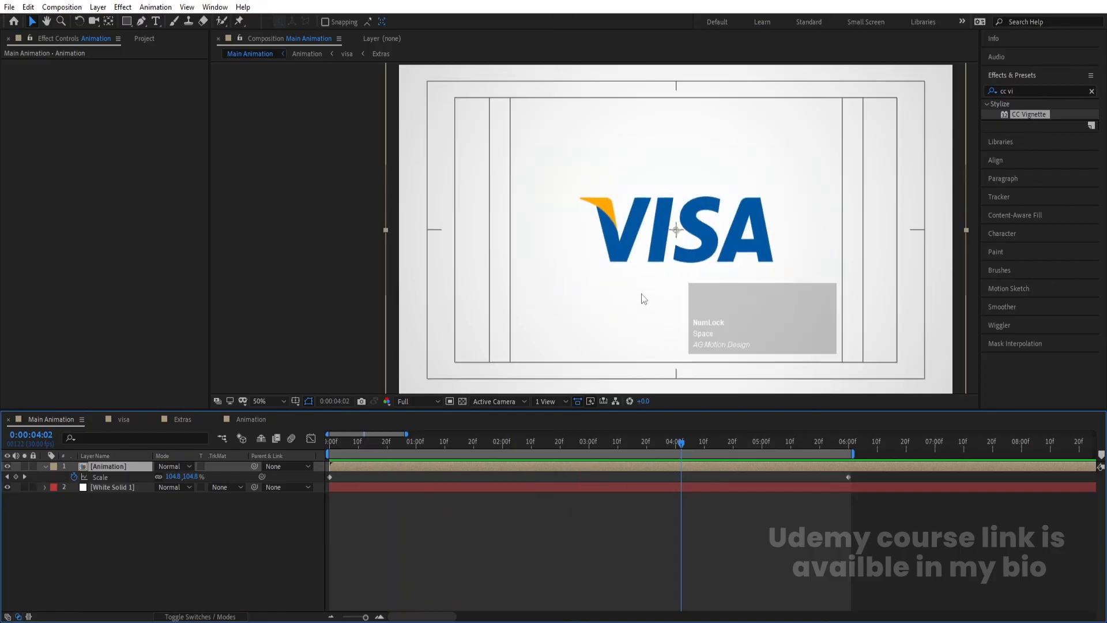
Apply the Drop Shadow effect to the Animation layer in Main Animation
{"action": "key", "text": "ctrl+a"}
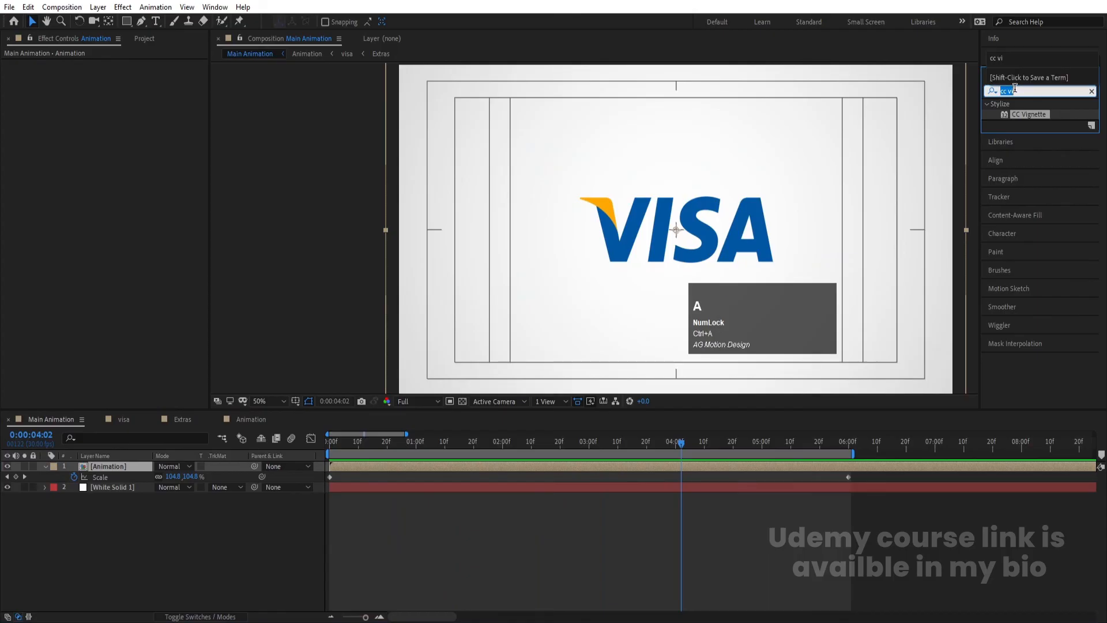
{"action": "type", "text": "drop"}
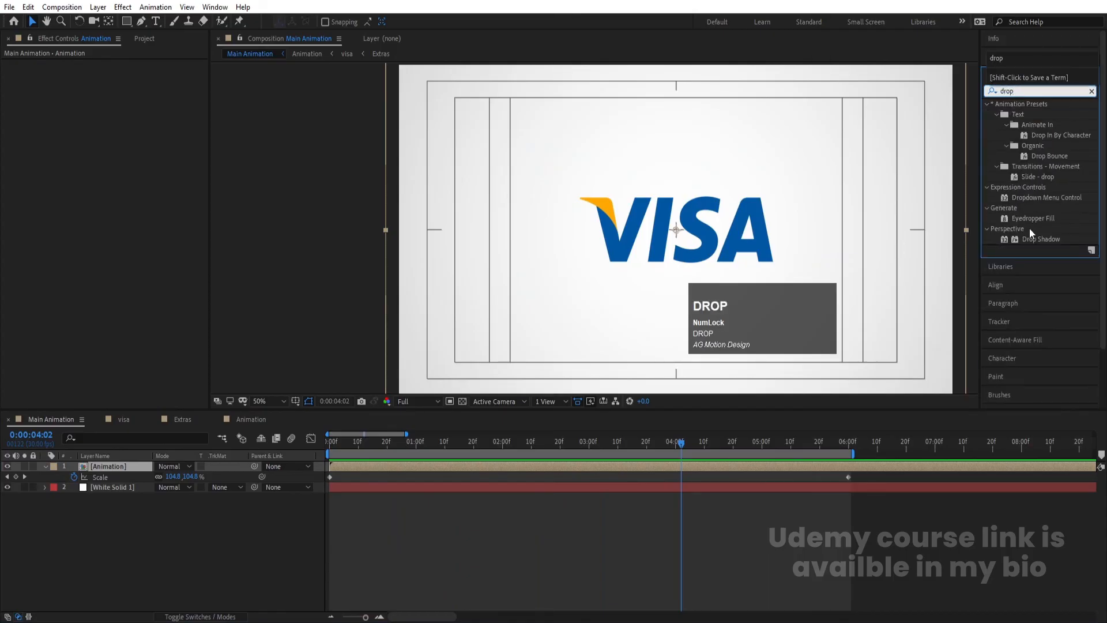
{"action": "double_click", "coordinate": [1029, 240]}
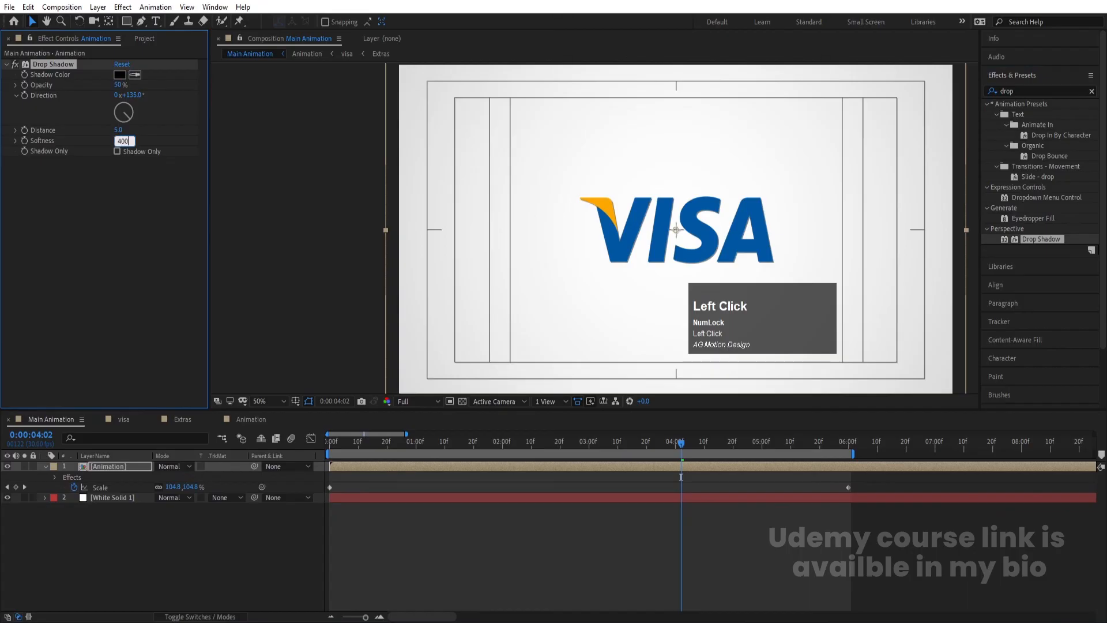
{"action": "key", "text": "Return"}
{"action": "left_click", "coordinate": [120, 80]}
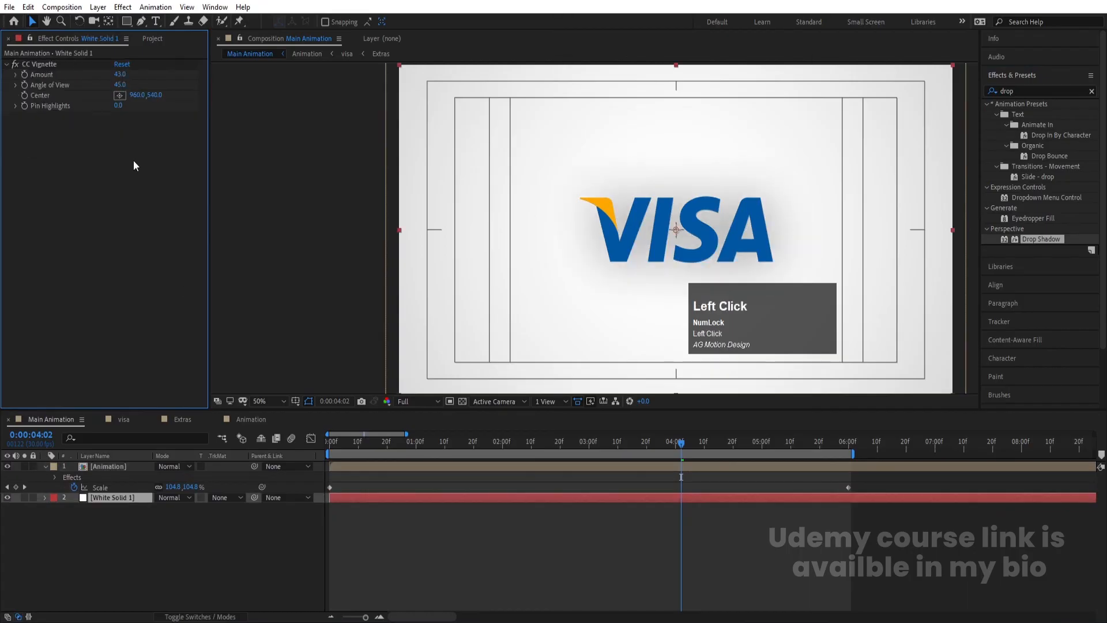
{"action": "key", "text": "ctrl+z"}
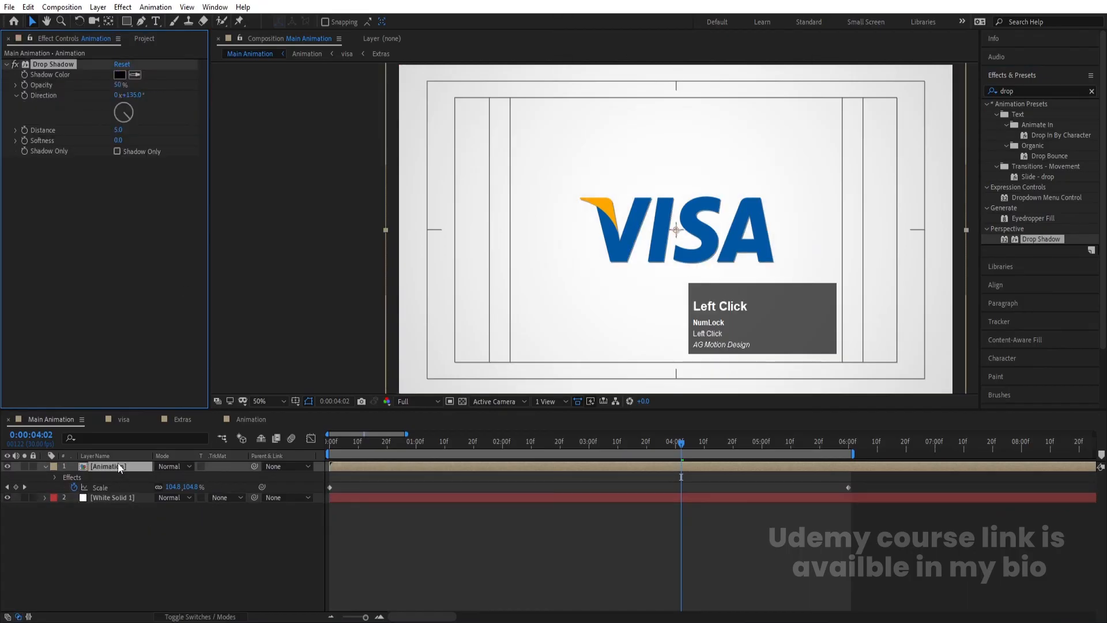
Set the Animation layer's drop shadow to Softness 400 and Distance 91, with its colour sampled from the blue VISA letters
{"action": "left_click", "coordinate": [120, 467]}
{"action": "left_click", "coordinate": [119, 141]}
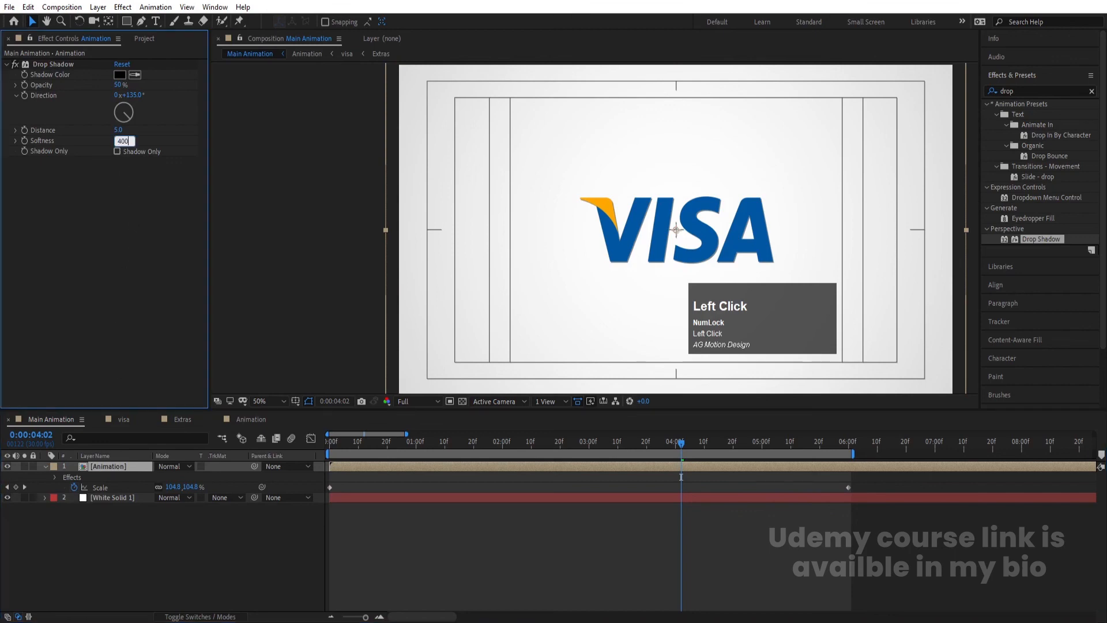
{"action": "type", "text": "400"}
{"action": "key", "text": "Return"}
{"action": "left_click_drag", "start_coordinate": [120, 132], "coordinate": [160, 133]}
{"action": "key", "text": "Num_Lock"}
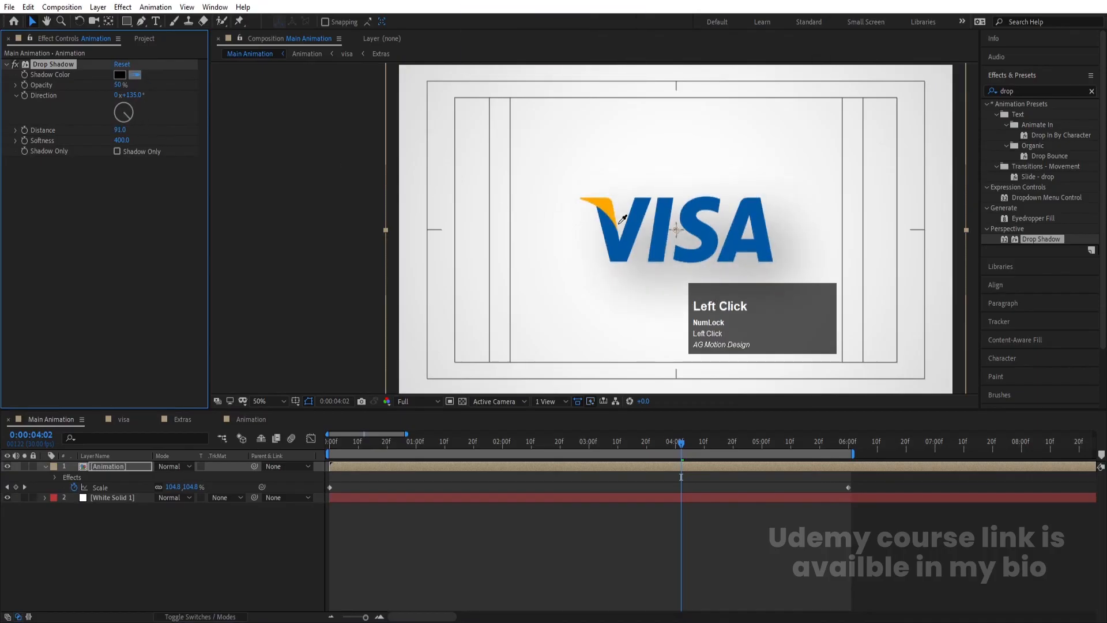
{"action": "left_click", "coordinate": [637, 218]}
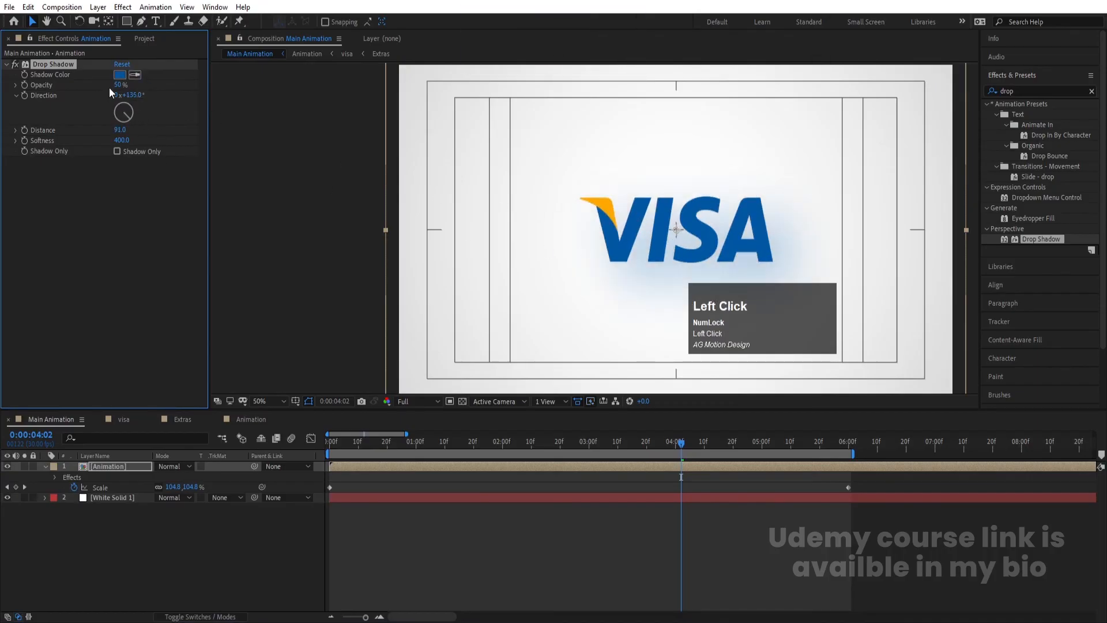
Change the Animation layer's drop shadow colour to a lighter, brighter blue and preview the animation from the start
{"action": "left_click", "coordinate": [122, 74]}
{"action": "mouse_move", "coordinate": [166, 282]}
{"action": "left_mouse_down"}
{"action": "mouse_move", "coordinate": [173, 305]}
{"action": "mouse_move", "coordinate": [174, 279]}
{"action": "left_mouse_up"}
{"action": "key", "text": "Return"}
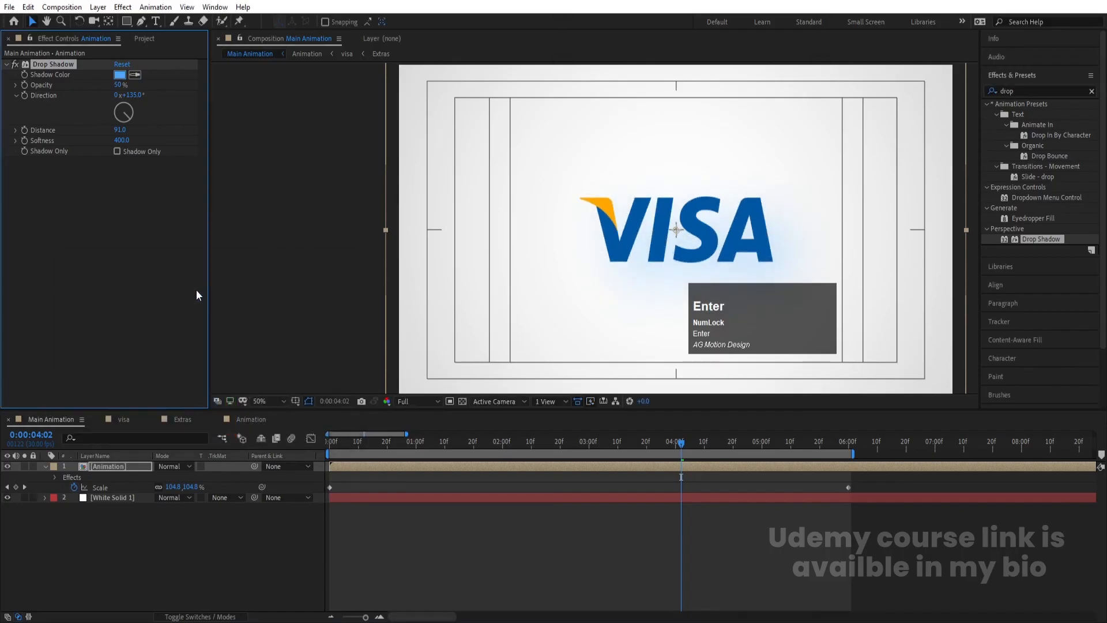
{"action": "left_click", "coordinate": [462, 443]}
{"action": "key", "text": "space"}
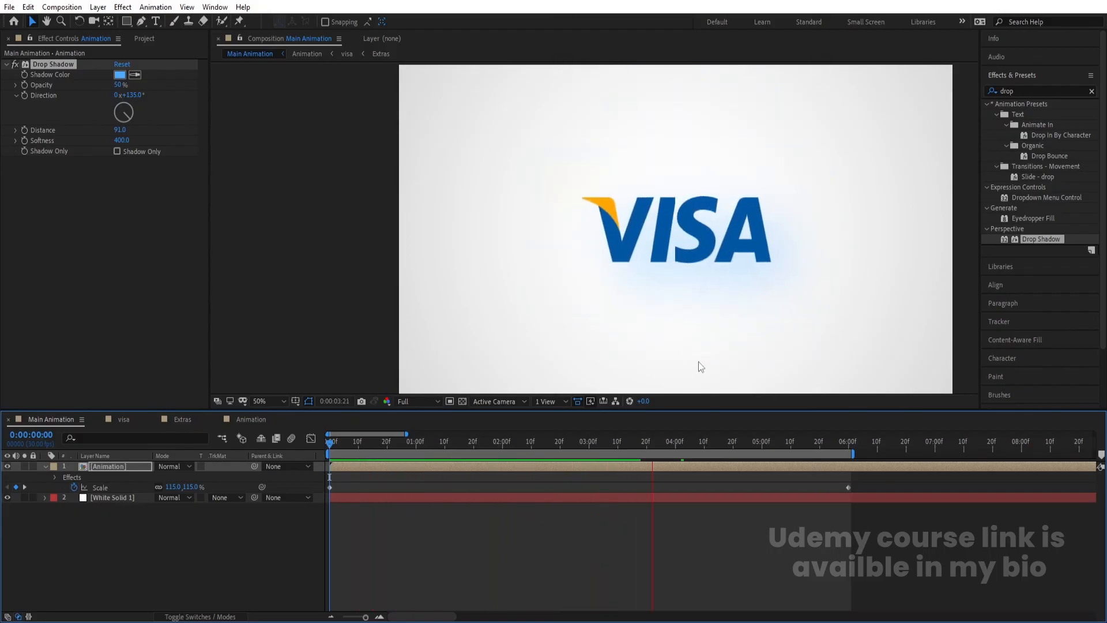
{"action": "key", "text": "space"}
Lower the drop shadow's Opacity to 25% and briefly preview the result
{"action": "left_click", "coordinate": [120, 84]}
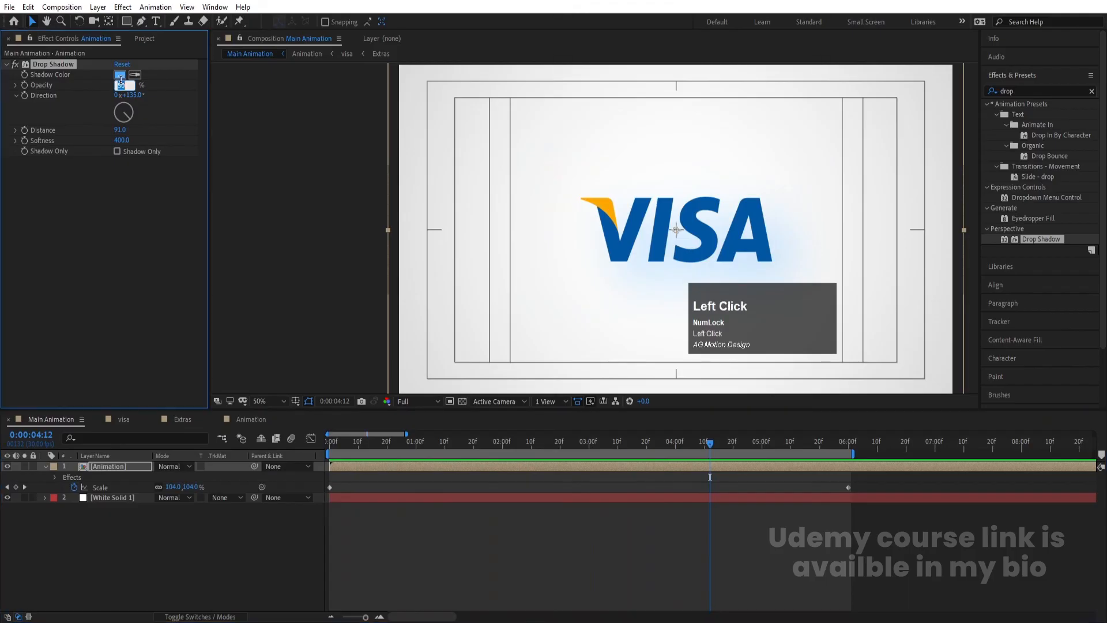
{"action": "key", "text": "Return"}
{"action": "key", "text": "space"}
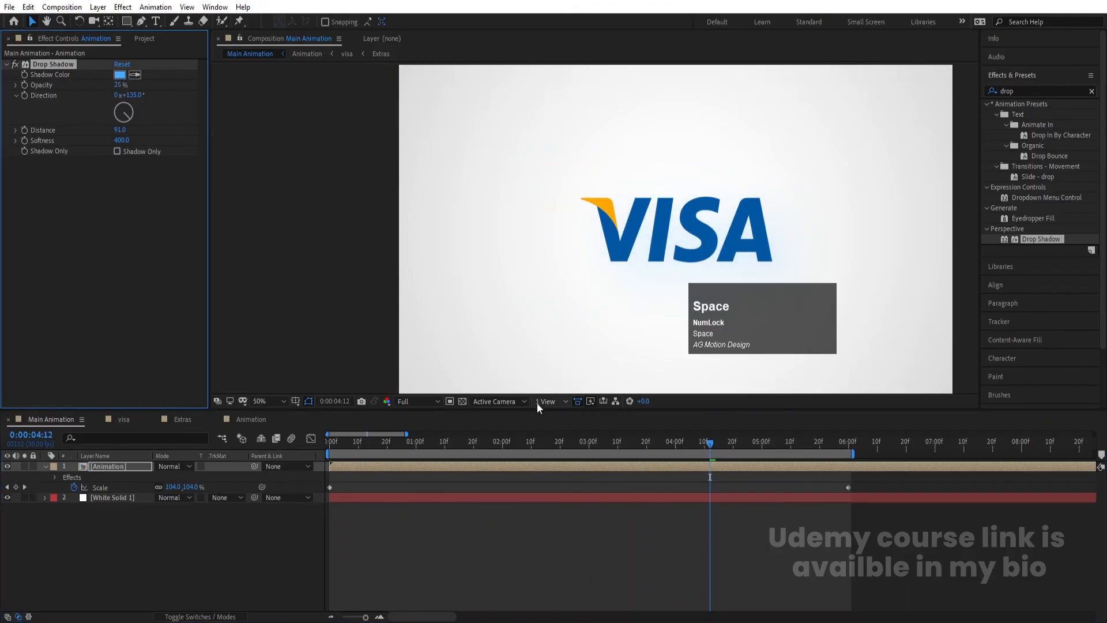
{"action": "key", "text": "space"}
Park the time at 0:00:04:14 and add a Bevel and Emboss layer style to the Animation layer
{"action": "left_click", "coordinate": [715, 447]}
{"action": "right_click", "coordinate": [725, 464]}
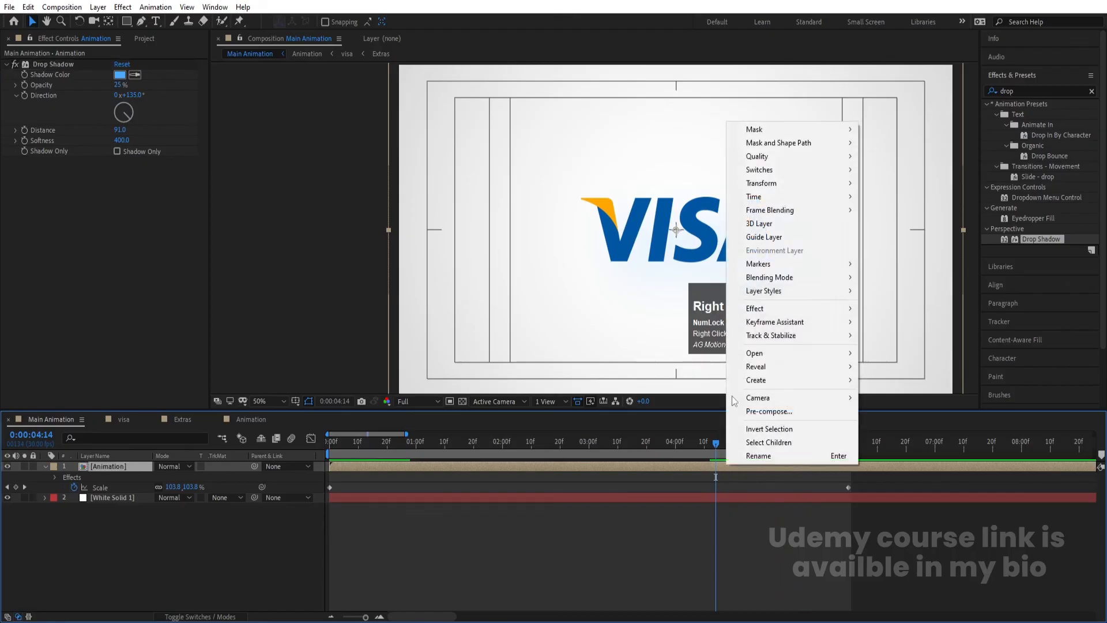
{"action": "left_click", "coordinate": [763, 290]}
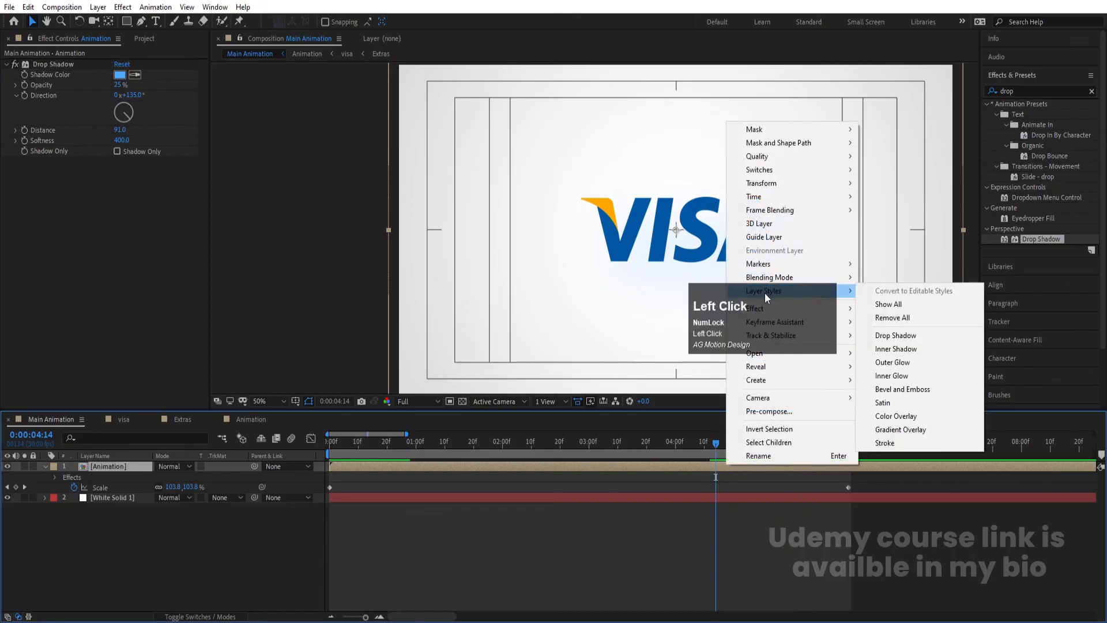
{"action": "left_click", "coordinate": [917, 390]}
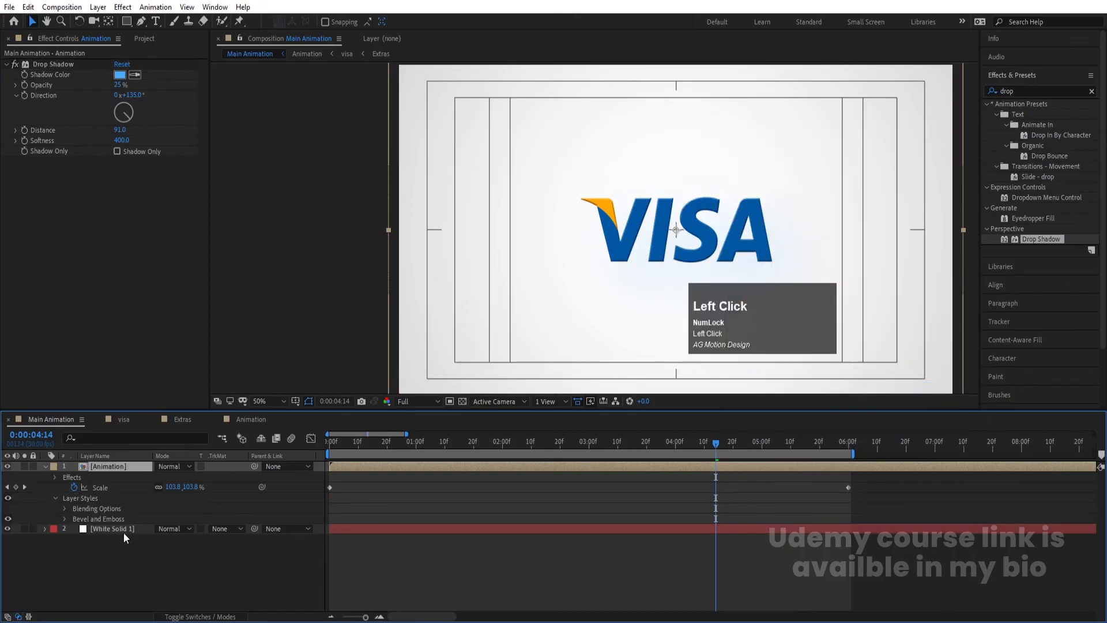
Set the Animation layer's Bevel and Emboss Size to 95 and Soften to 16
{"action": "left_click", "coordinate": [65, 517]}
{"action": "left_click_drag", "start_coordinate": [160, 523], "coordinate": [313, 511]}
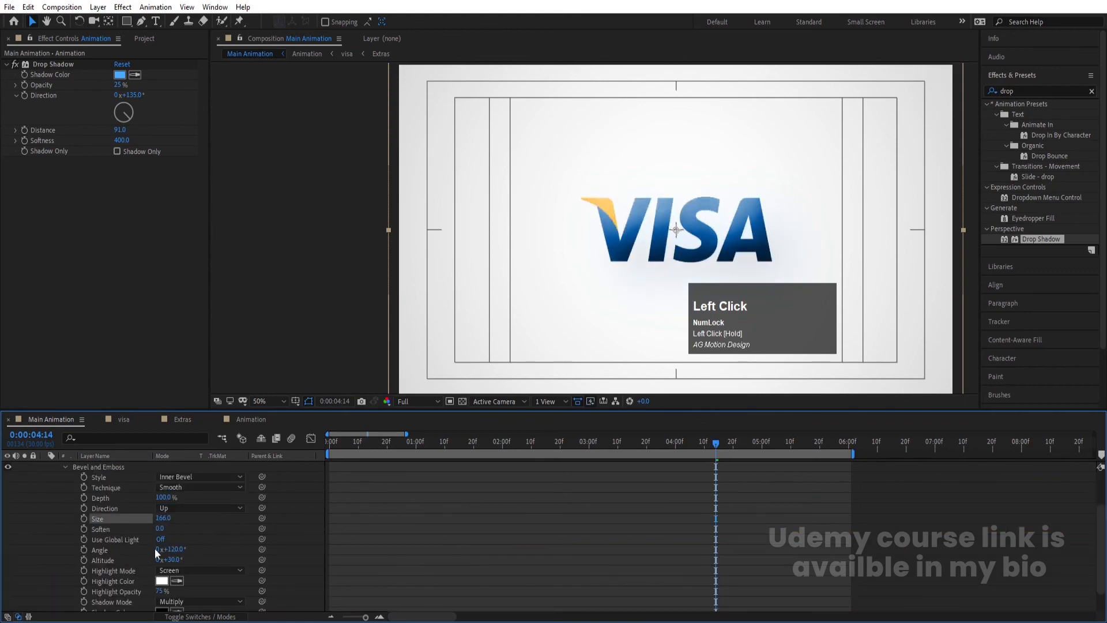
{"action": "left_click_drag", "start_coordinate": [157, 531], "coordinate": [123, 534]}
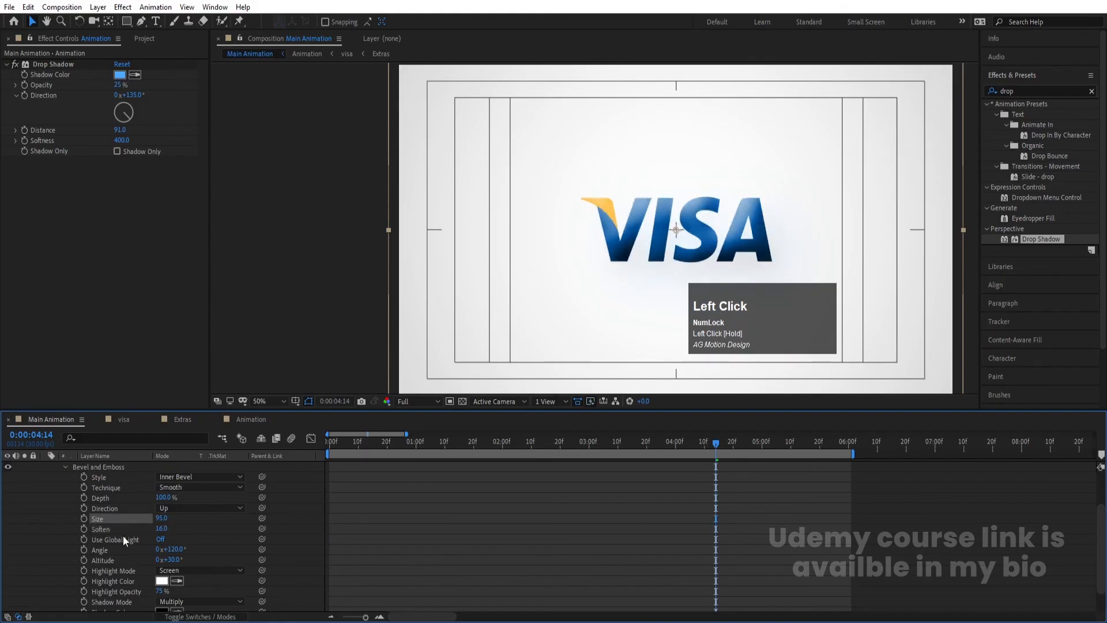
Sample the bevel's Shadow Color from the blue VISA letters, then brighten it to 0064BC
{"action": "scroll", "coordinate": [133, 552], "scroll_direction": "down", "scroll_amount": 1}
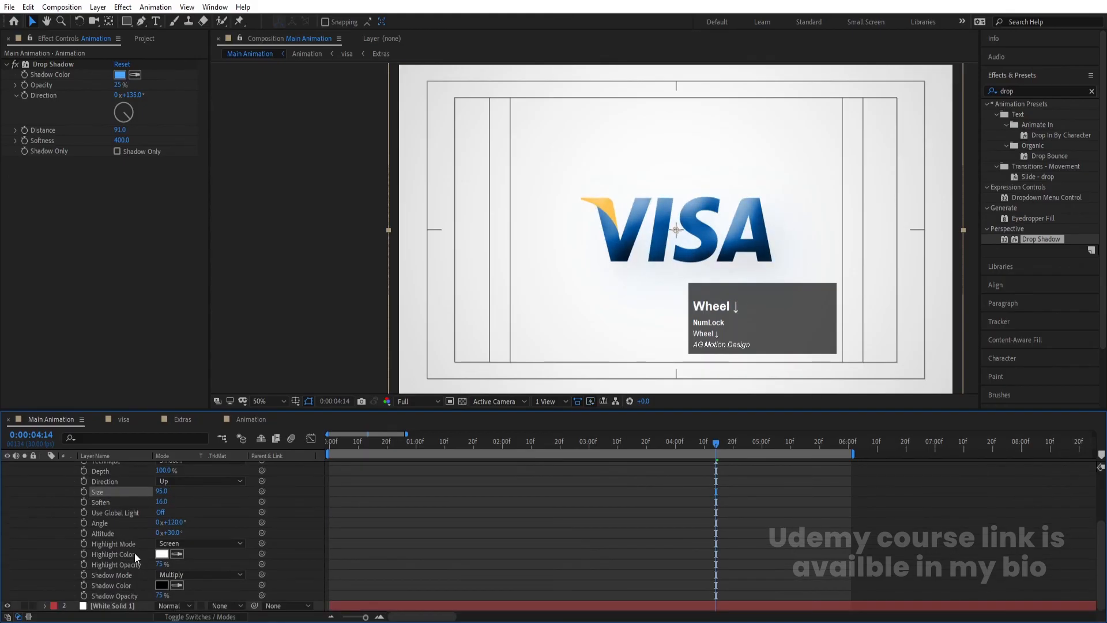
{"action": "left_click", "coordinate": [163, 585]}
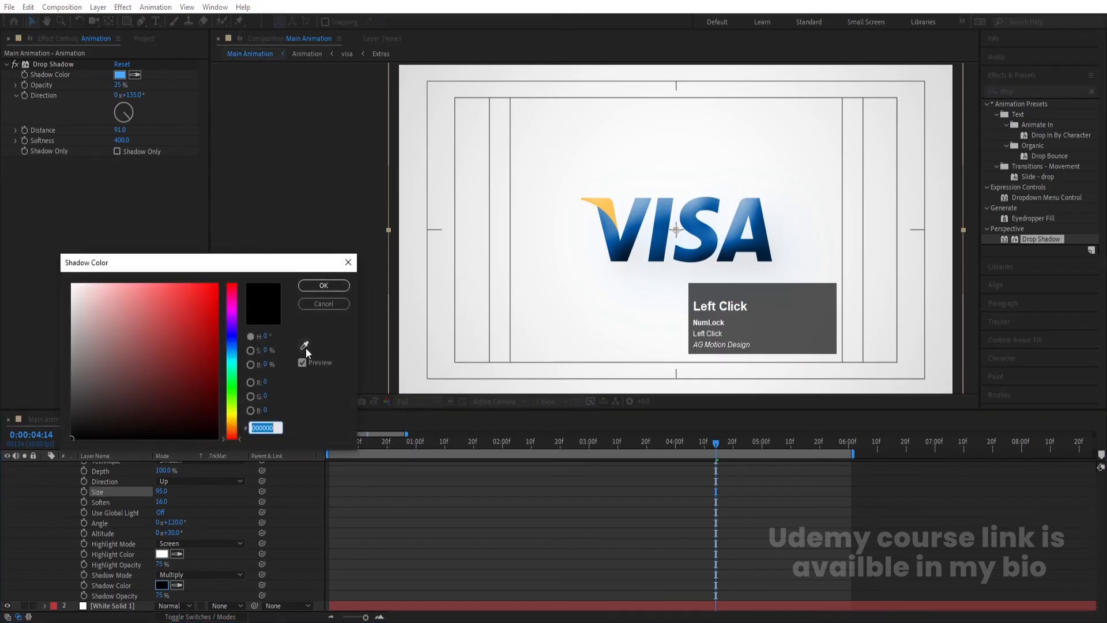
{"action": "left_click", "coordinate": [304, 346]}
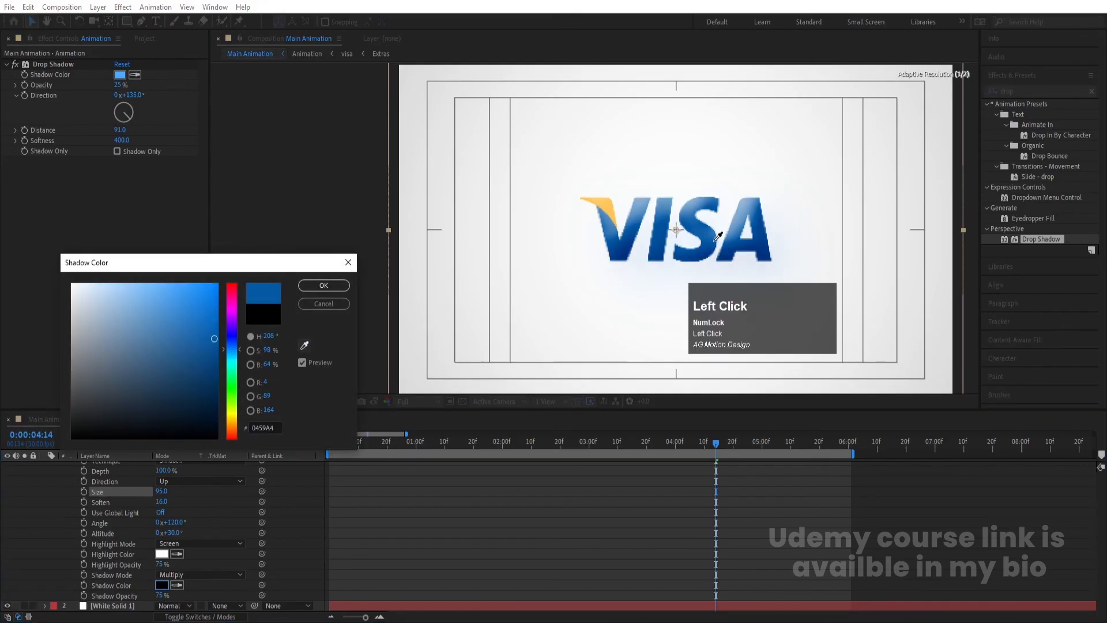
{"action": "left_click", "coordinate": [221, 323]}
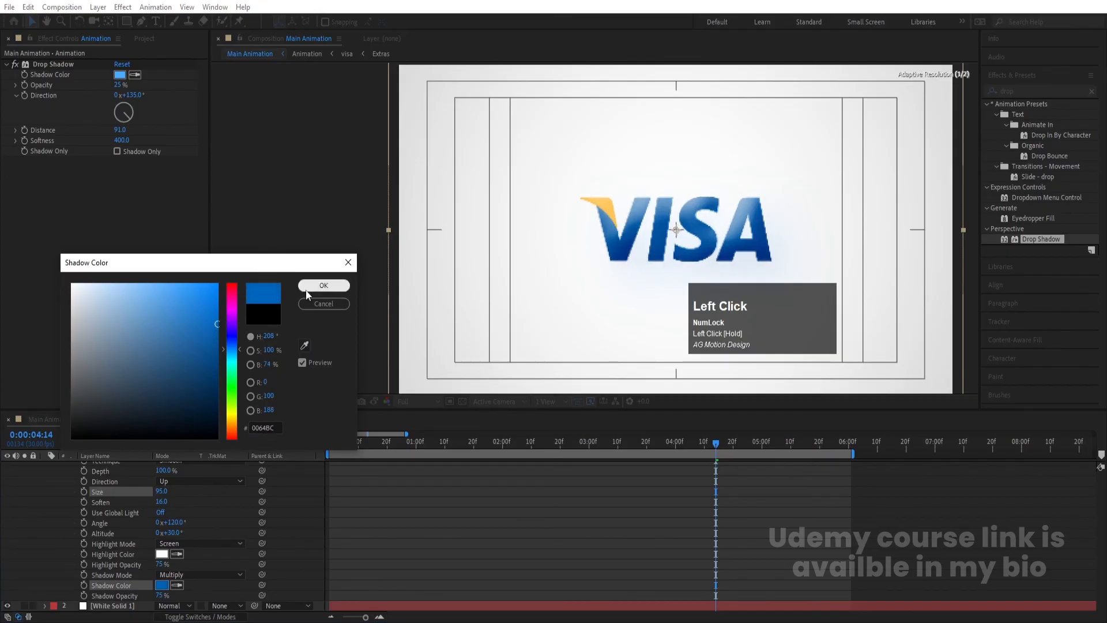
{"action": "left_click", "coordinate": [323, 286]}
Preview the bevelled animation from the first frame through to the full VISA logo
{"action": "left_click", "coordinate": [329, 440]}
{"action": "key", "text": "space"}
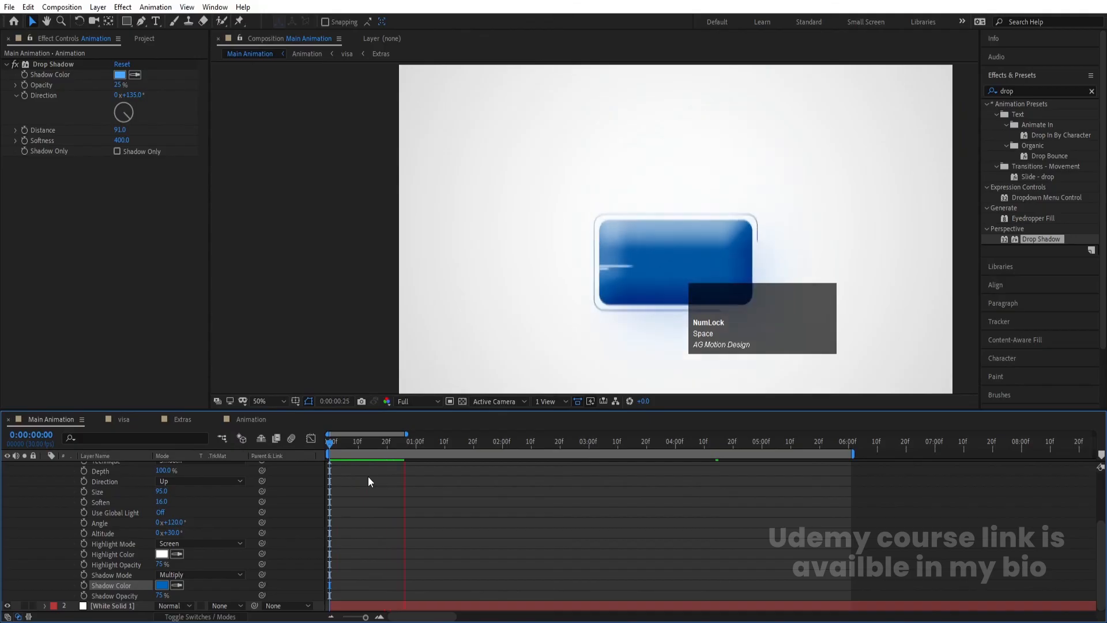
{"action": "scroll", "coordinate": [463, 510], "scroll_direction": "up", "scroll_amount": 3}
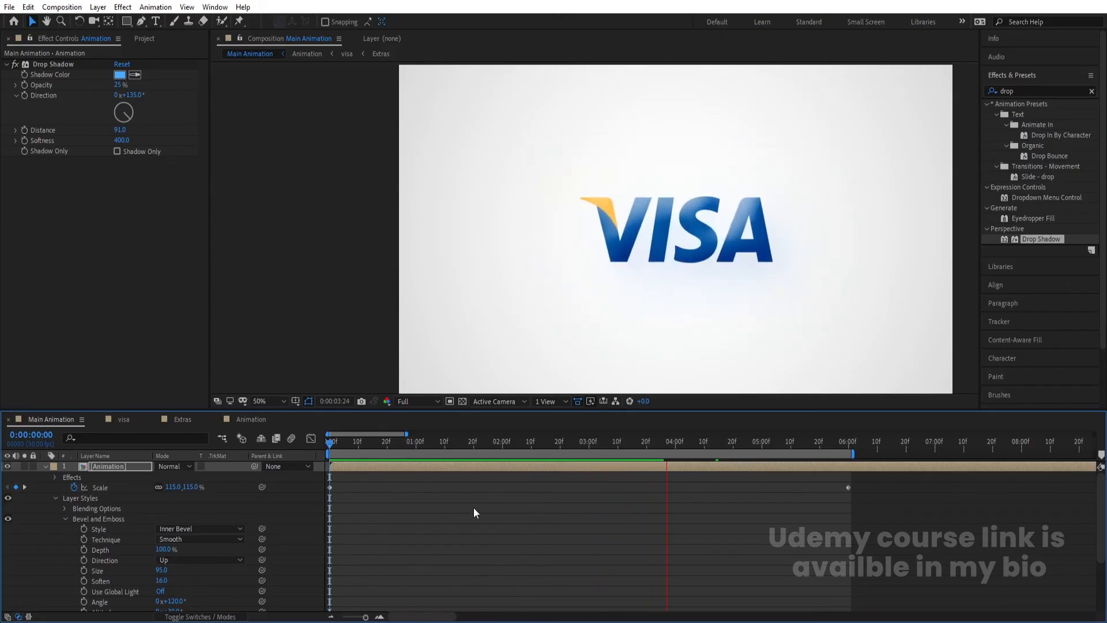
{"action": "key", "text": "space"}
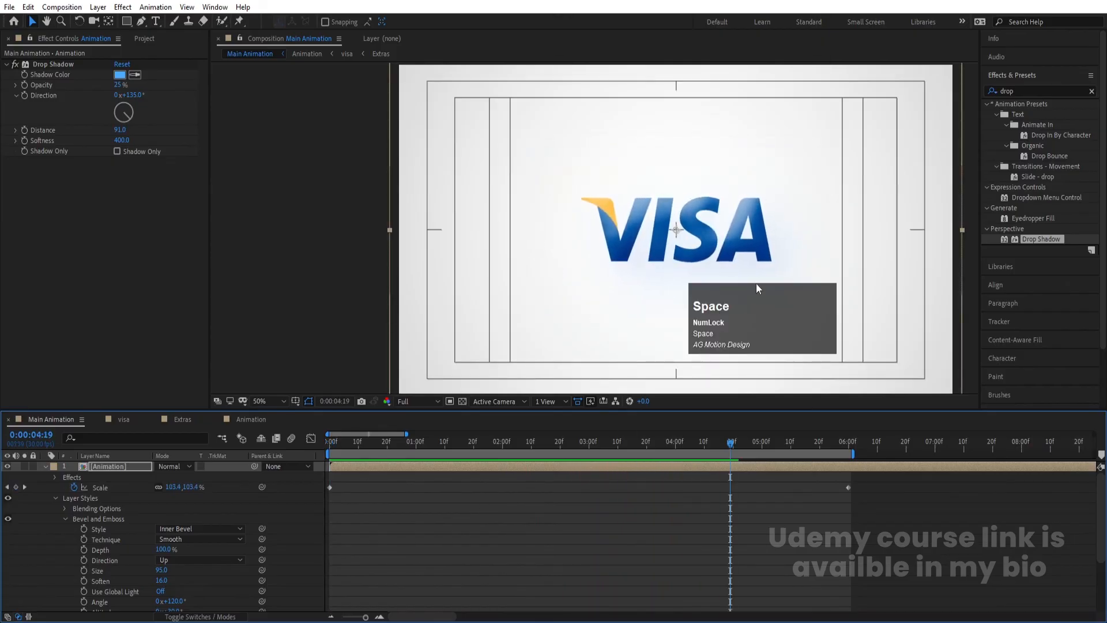
Shift the Animation layer slightly to the left in the composition and preview the card animation
{"action": "left_click_drag", "start_coordinate": [744, 246], "coordinate": [736, 244]}
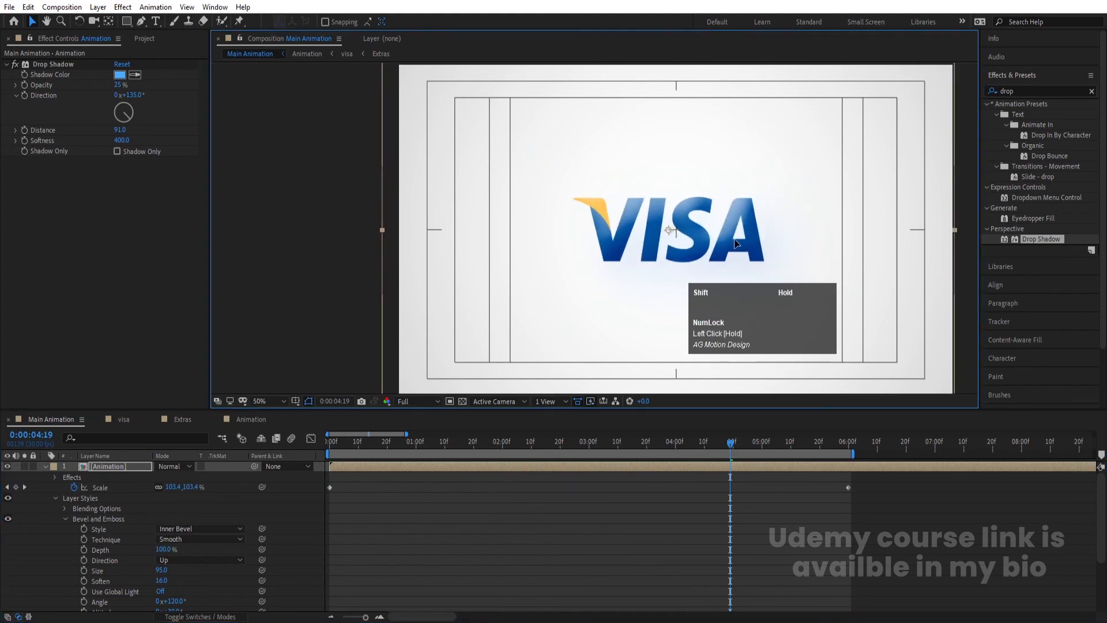
{"action": "key", "text": "space"}
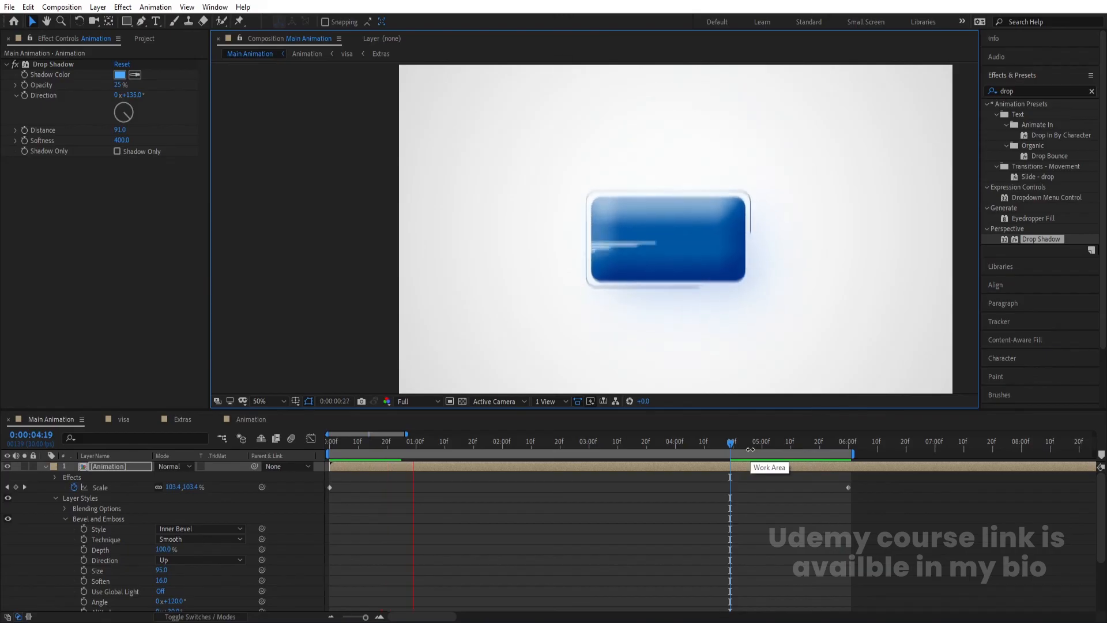
{"action": "key", "text": "space"}
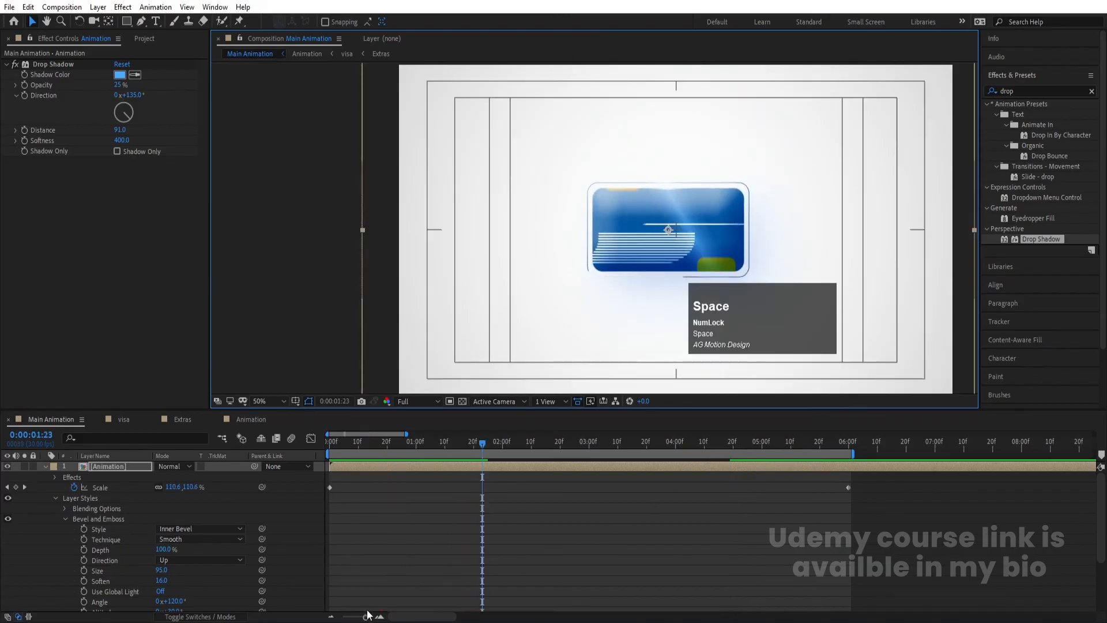